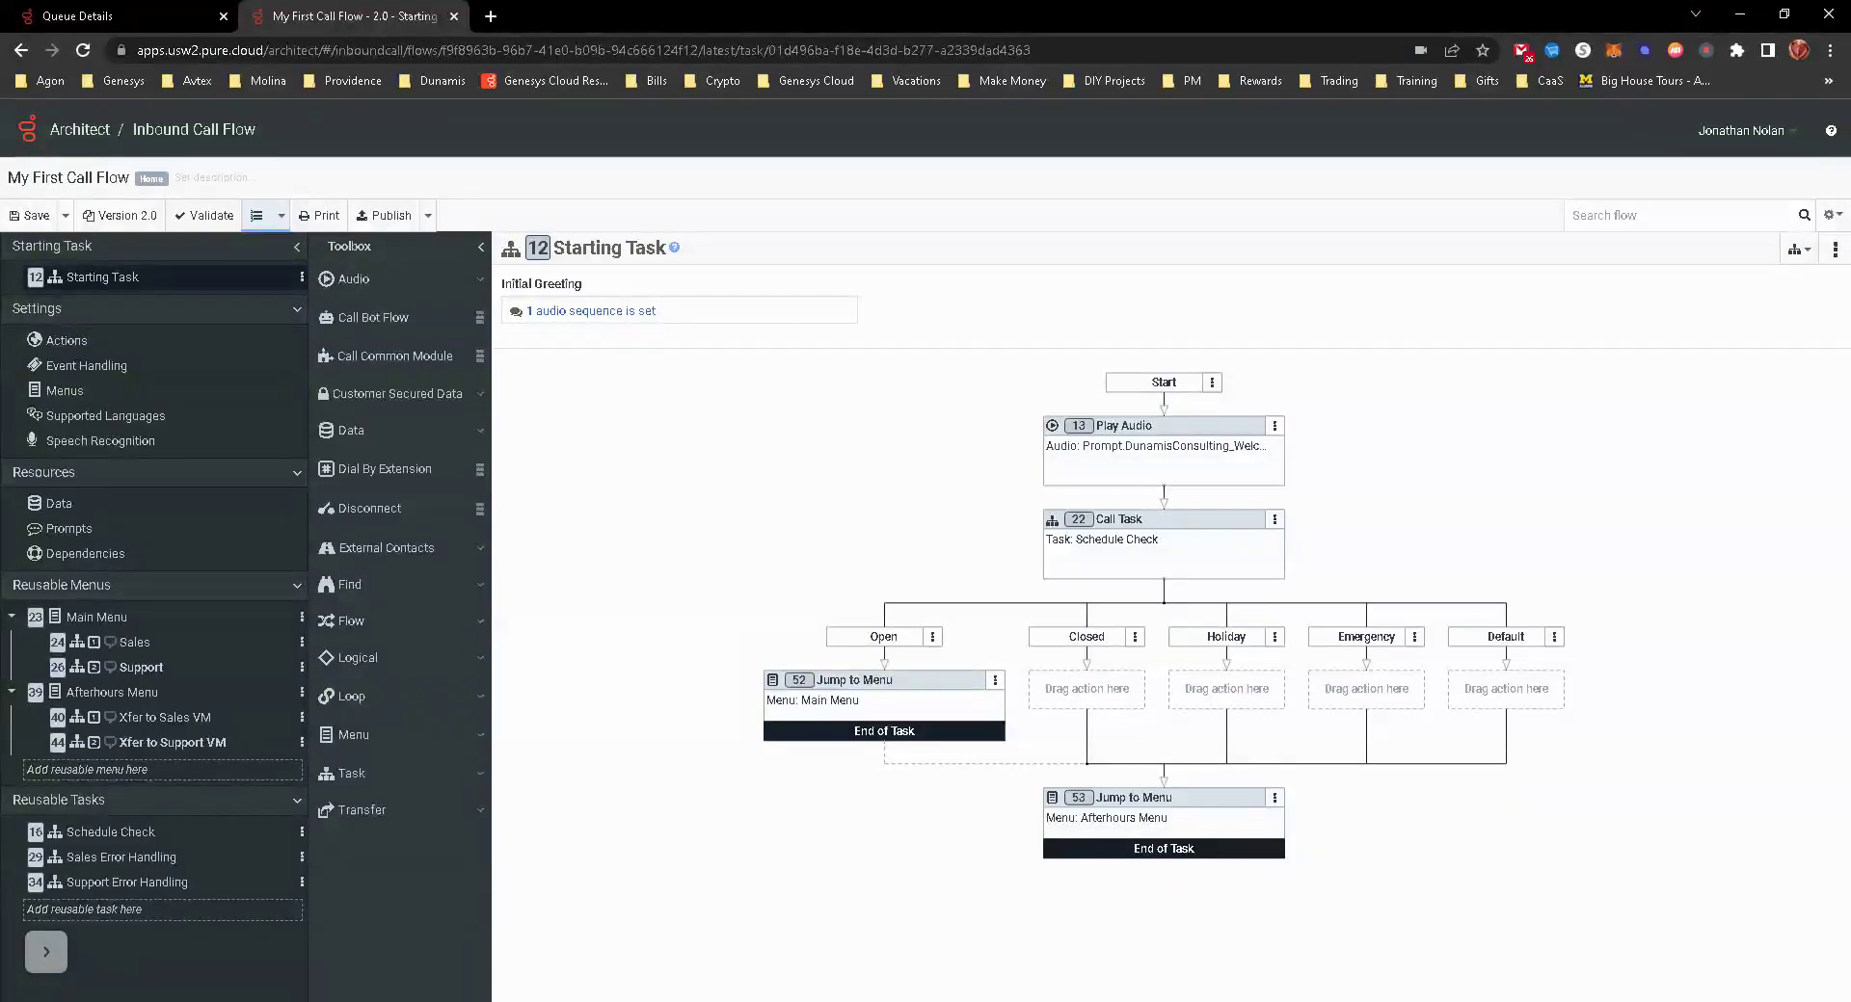
# Insert a Call Data Action at the start of the Main Menu's Sales task, before Transfer to ACD.
pyautogui.click(134, 642)
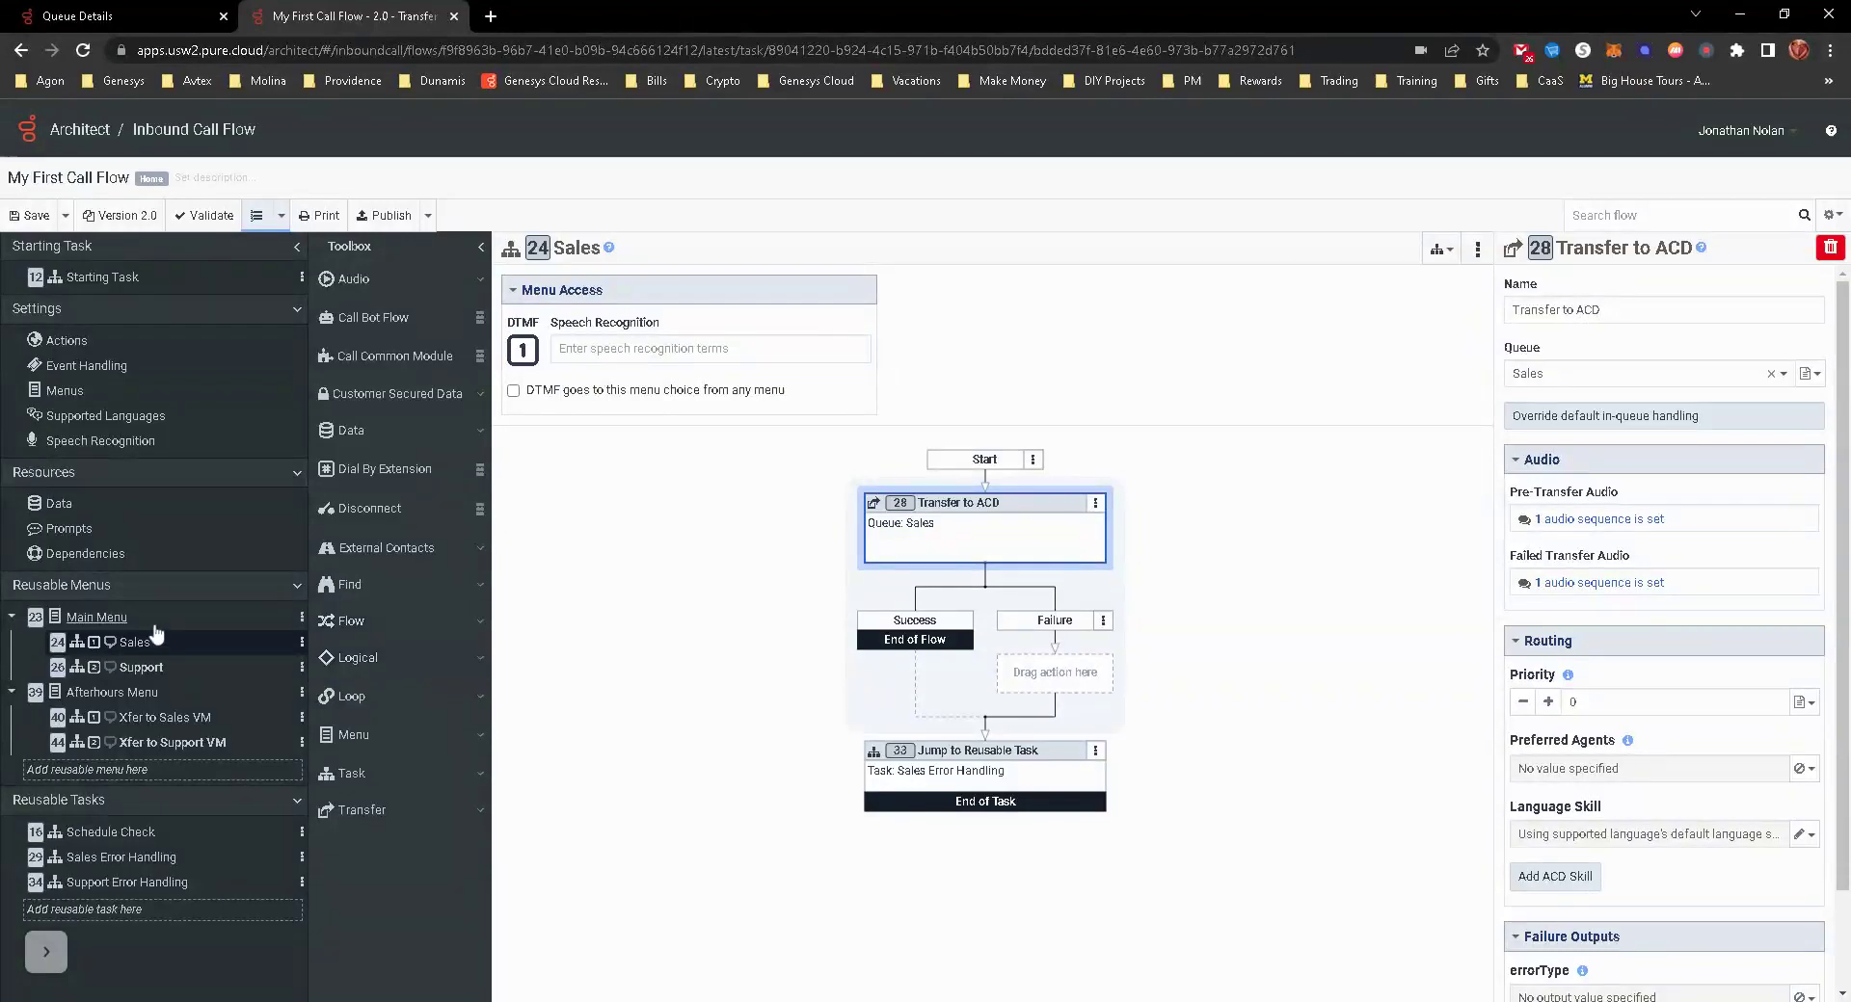
pyautogui.rightClick(985, 491)
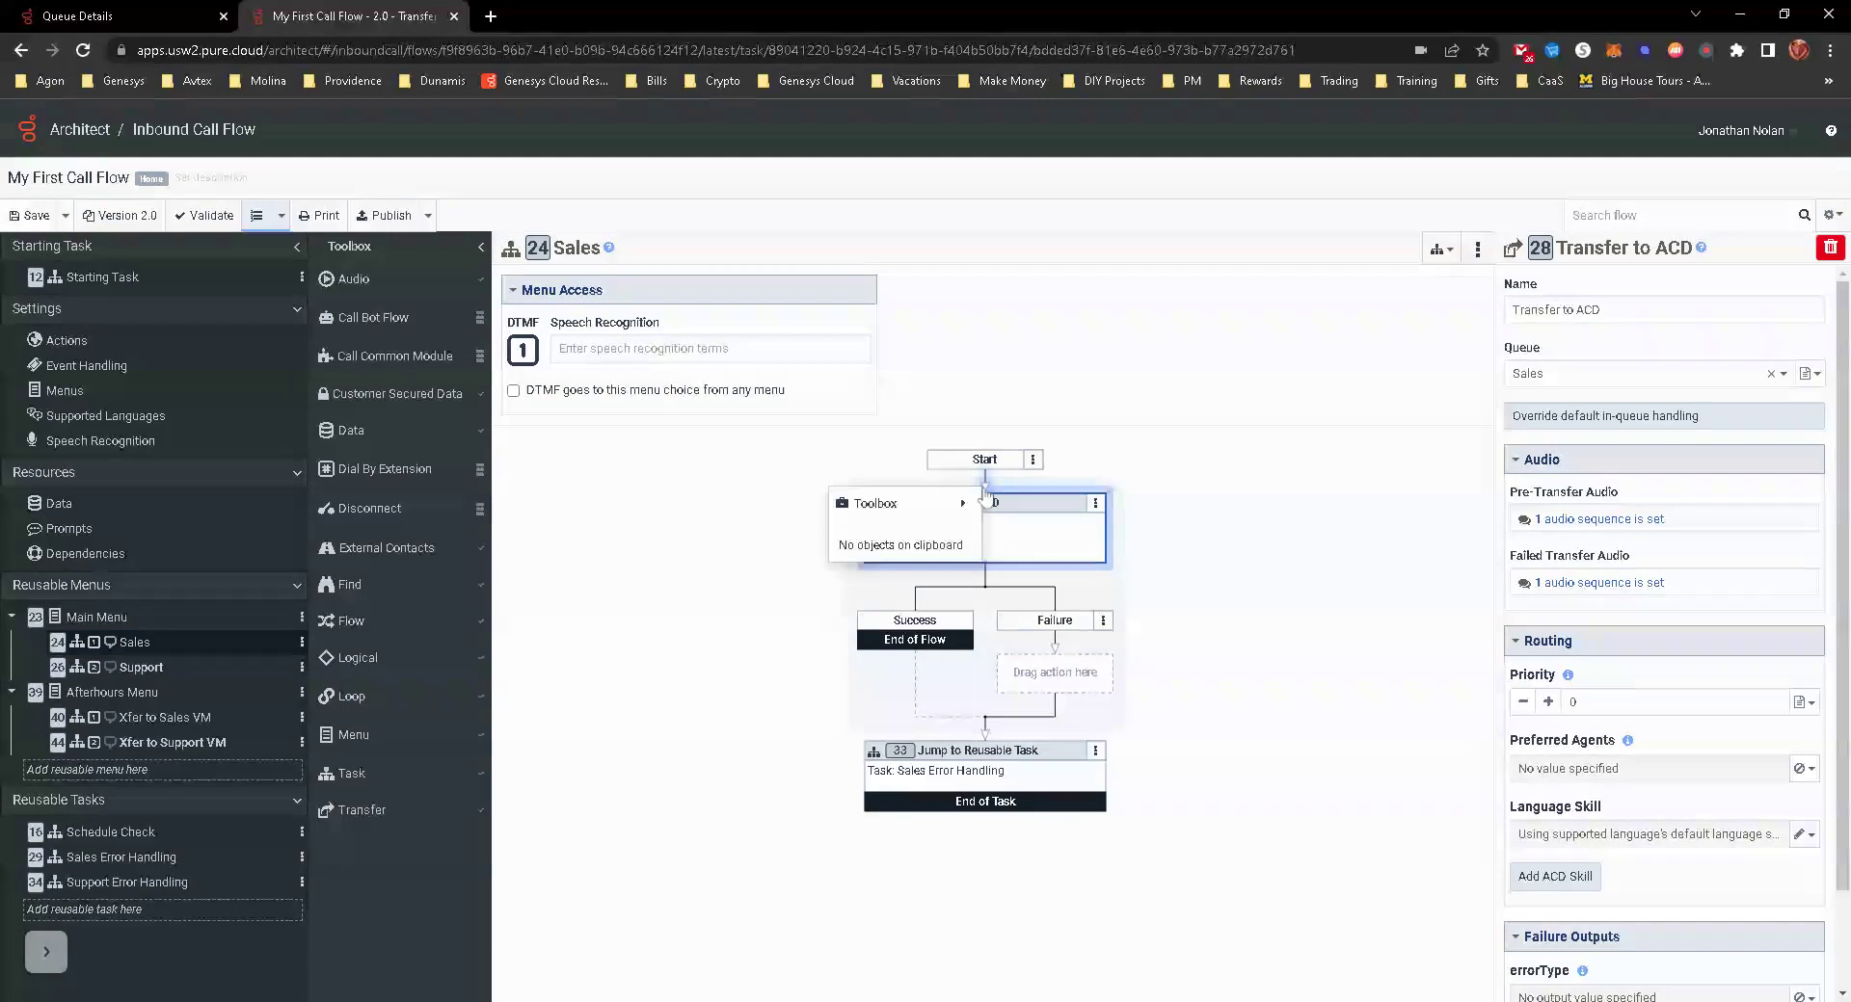
pyautogui.moveTo(983, 503)
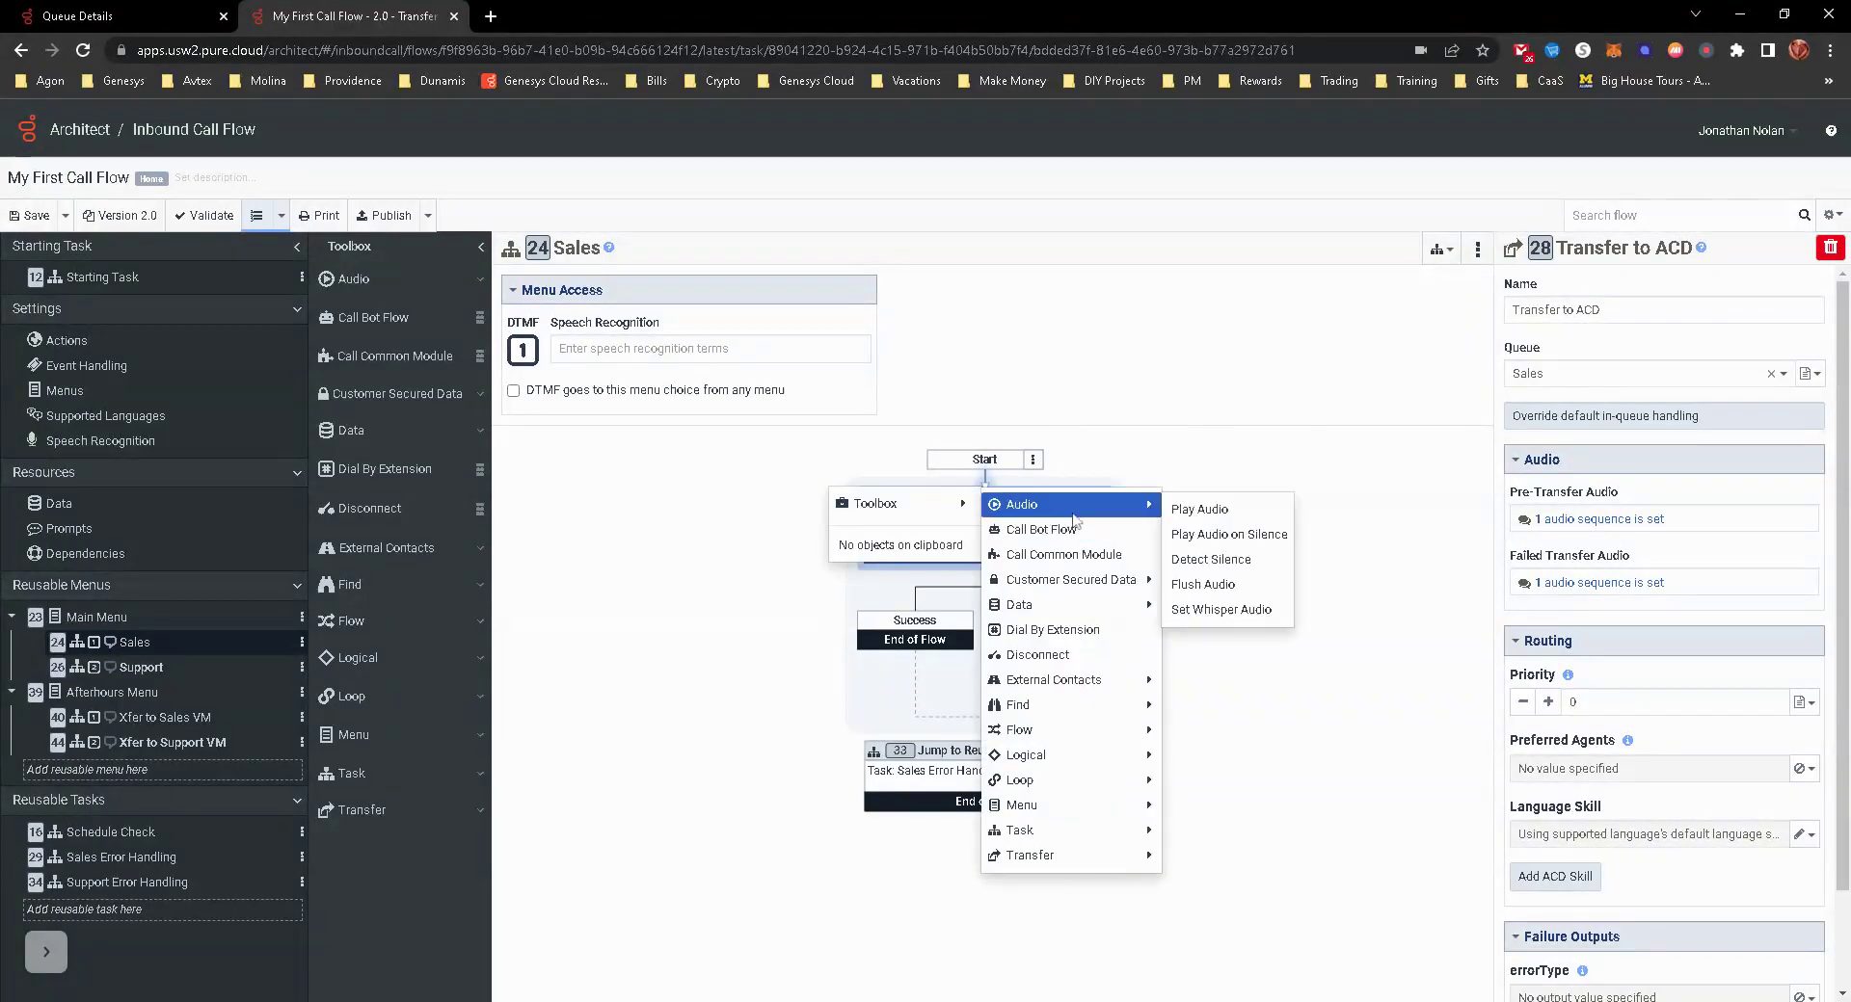
pyautogui.moveTo(1084, 612)
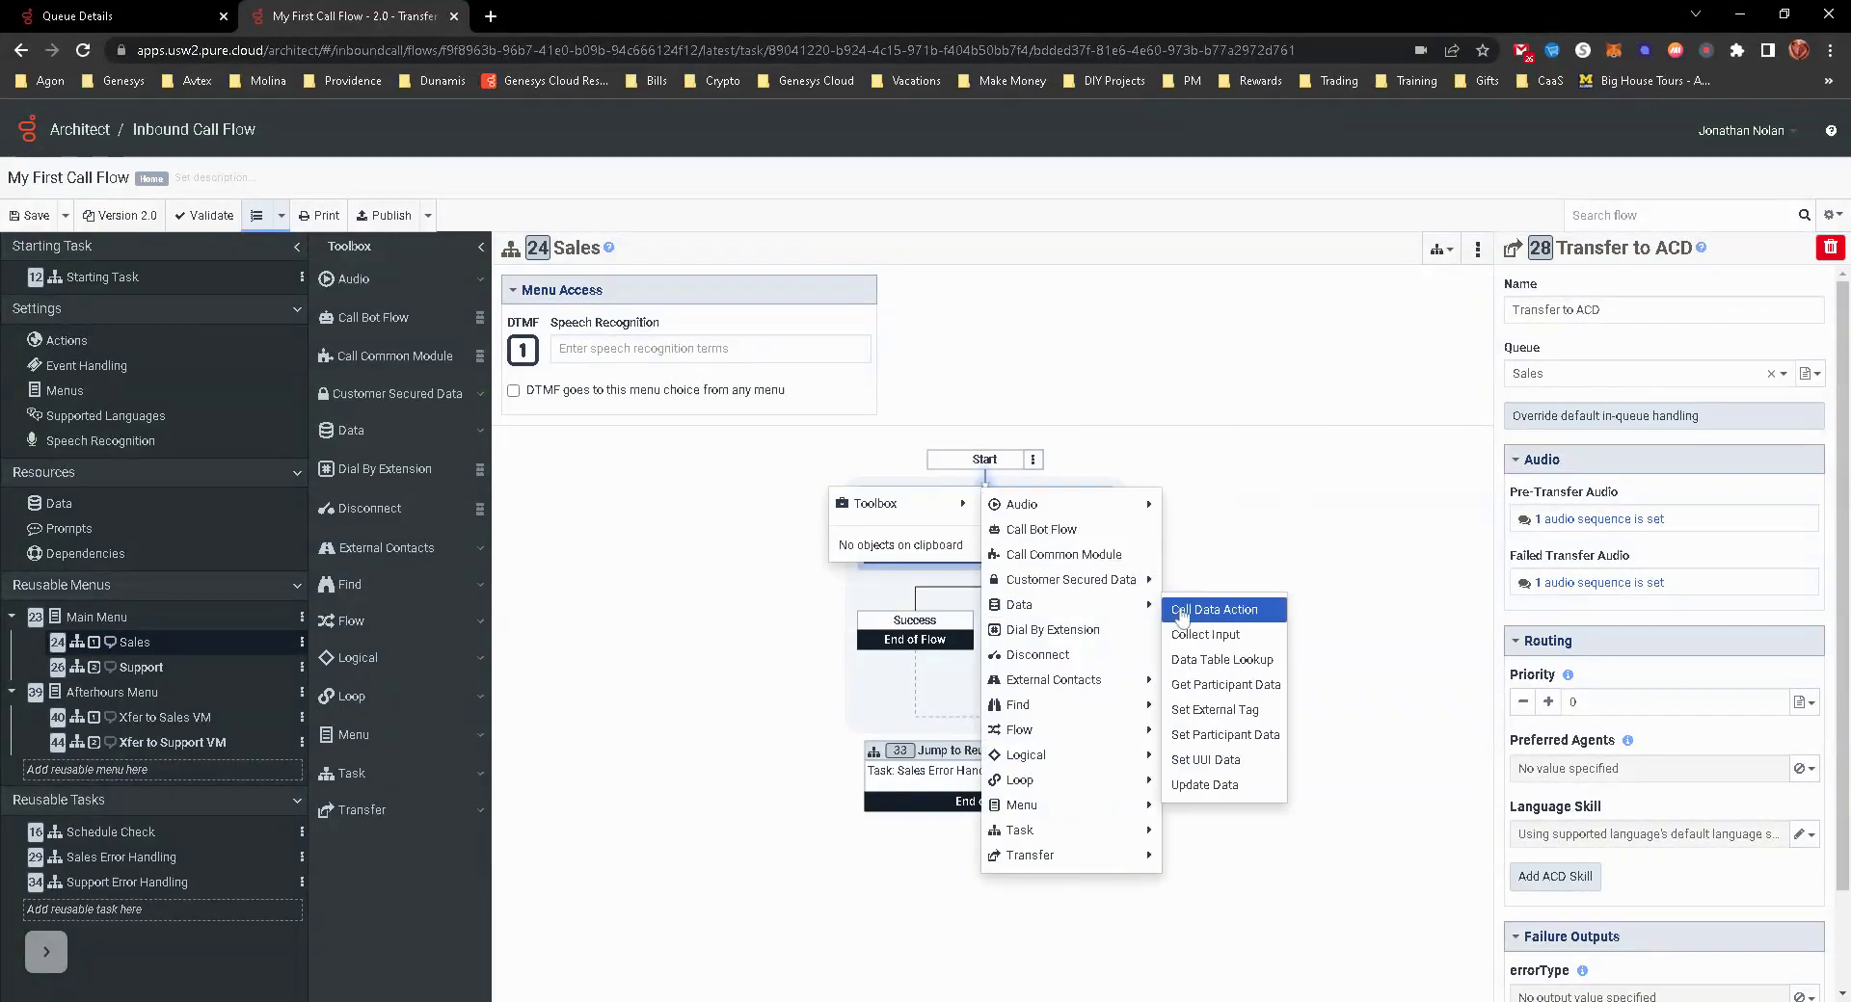
pyautogui.click(1208, 610)
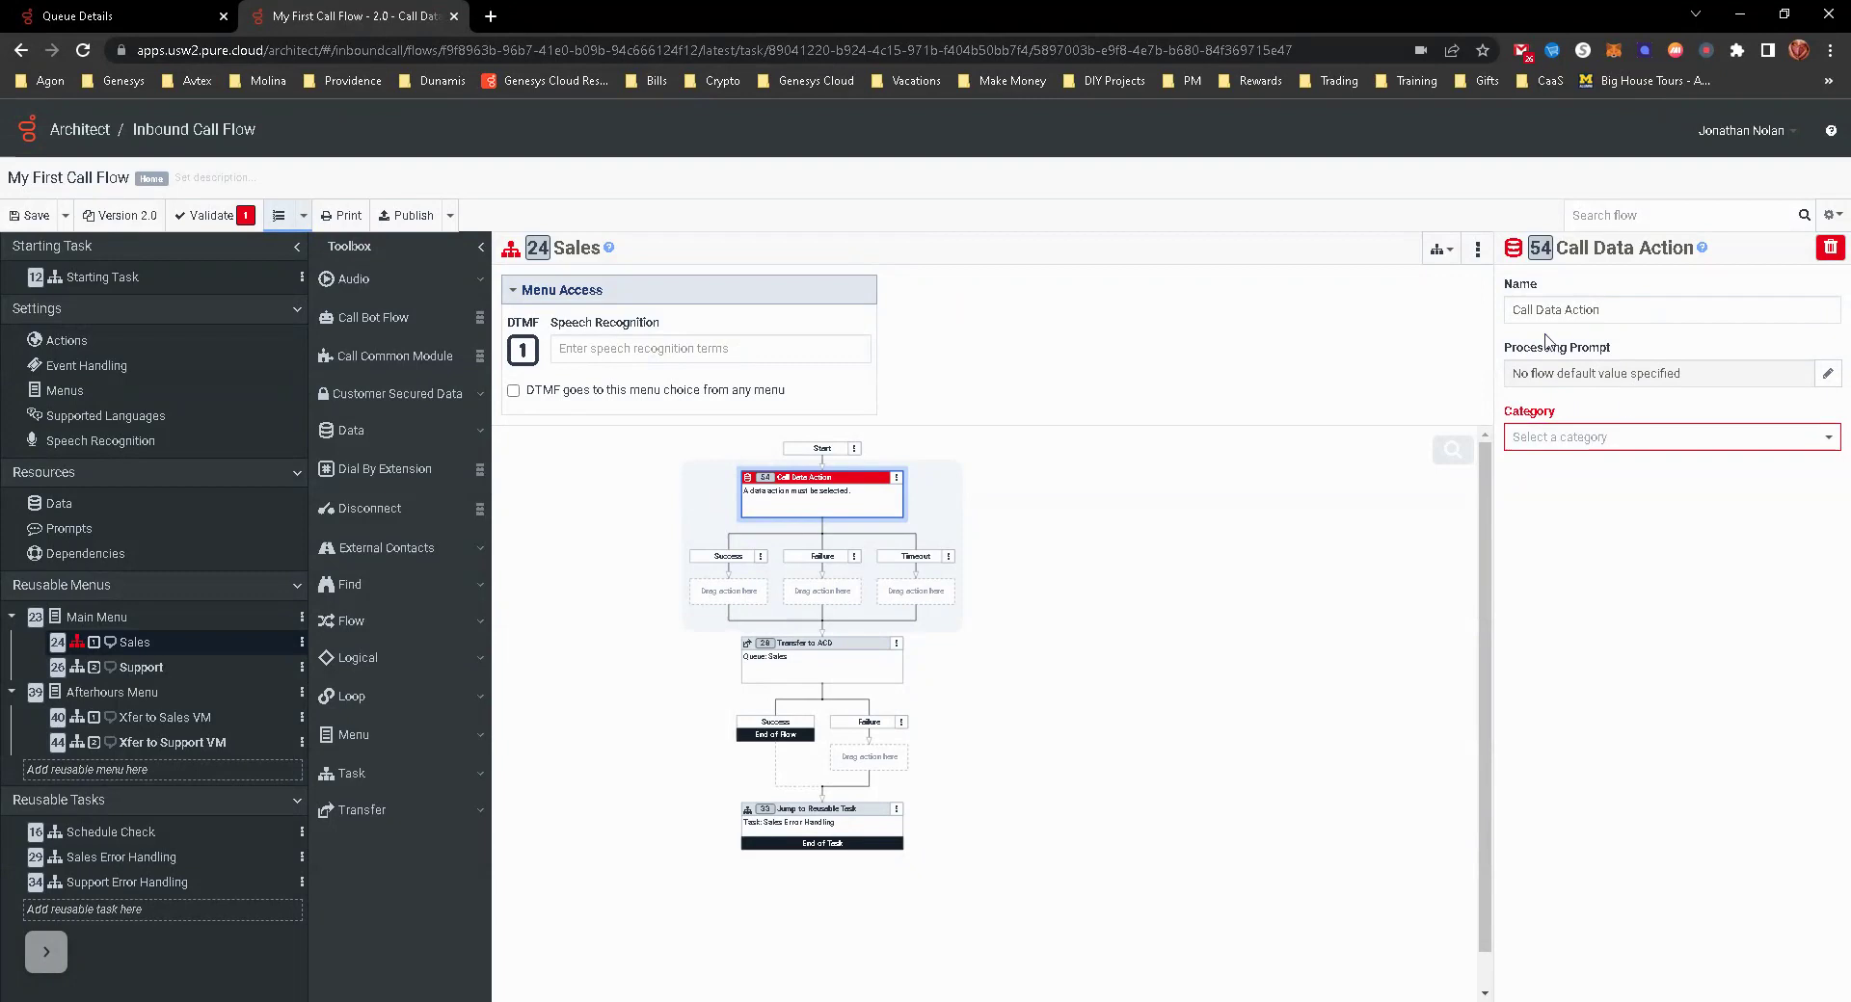
# Set the Call Data Action's category to Genesys Cloud Data Actions and its data action to Get Number of Agents On Queue.
pyautogui.click(1586, 441)
pyautogui.click(1581, 472)
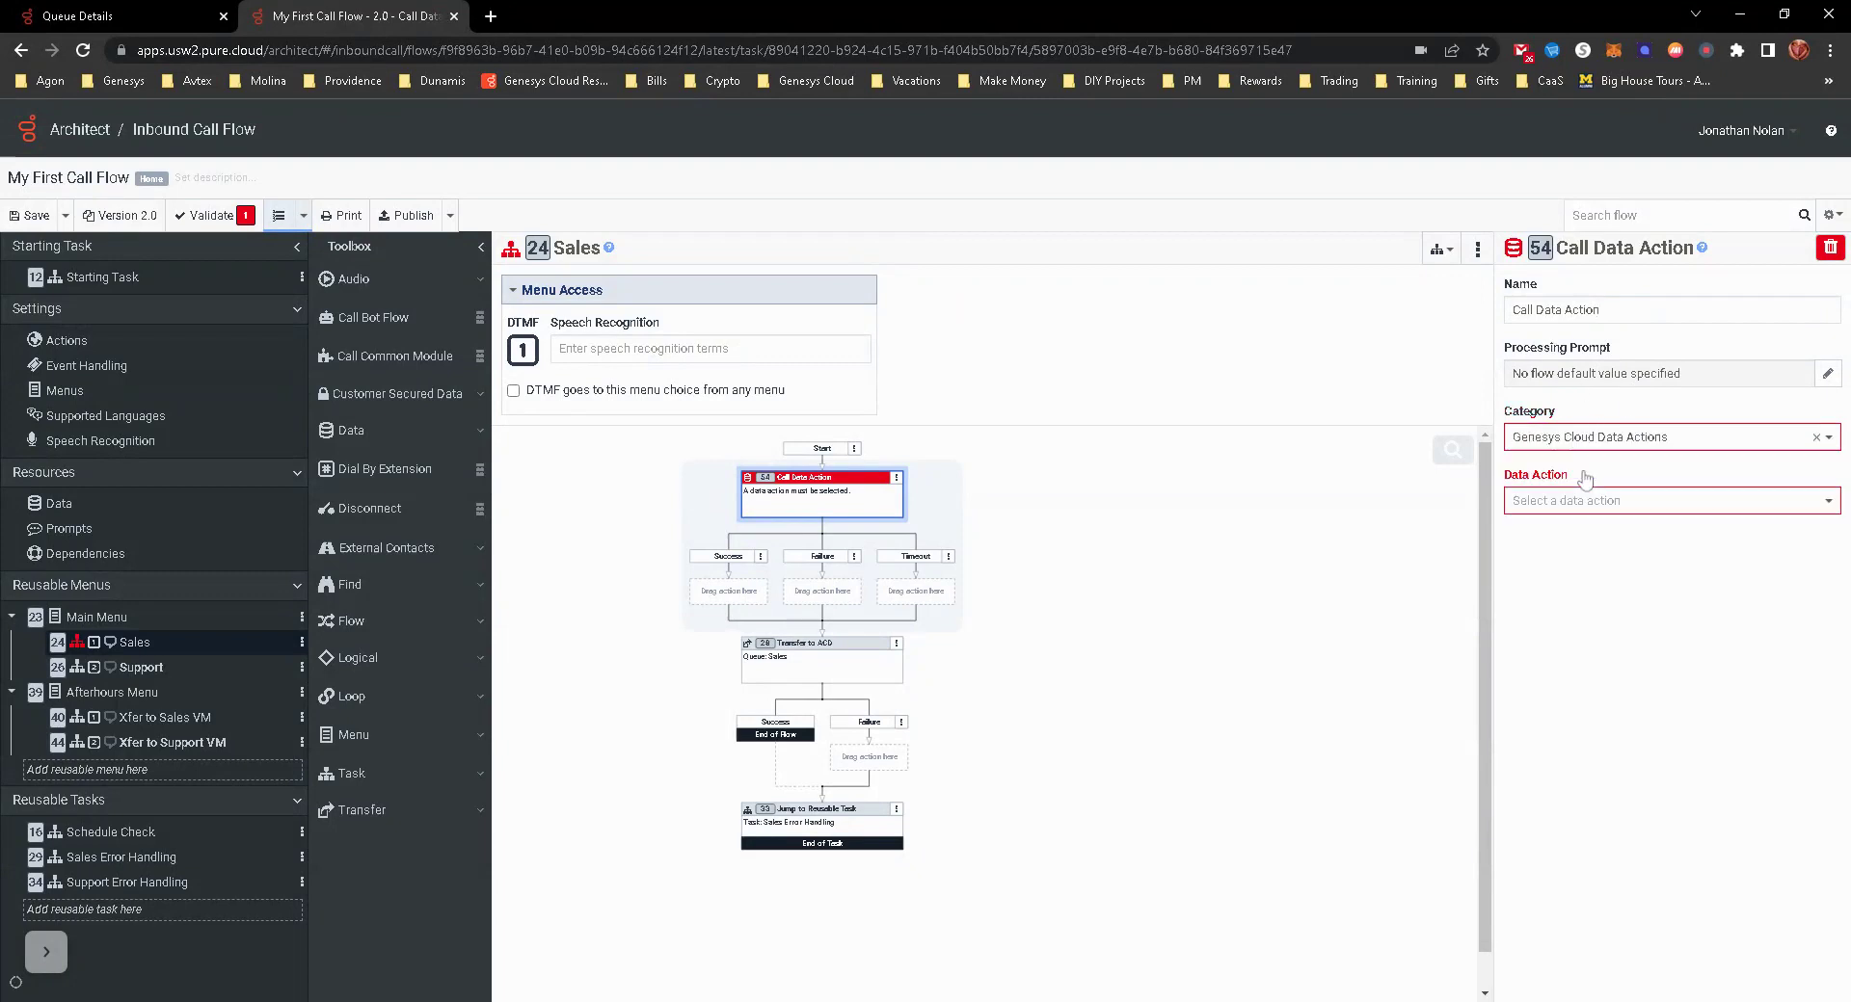
pyautogui.click(1586, 509)
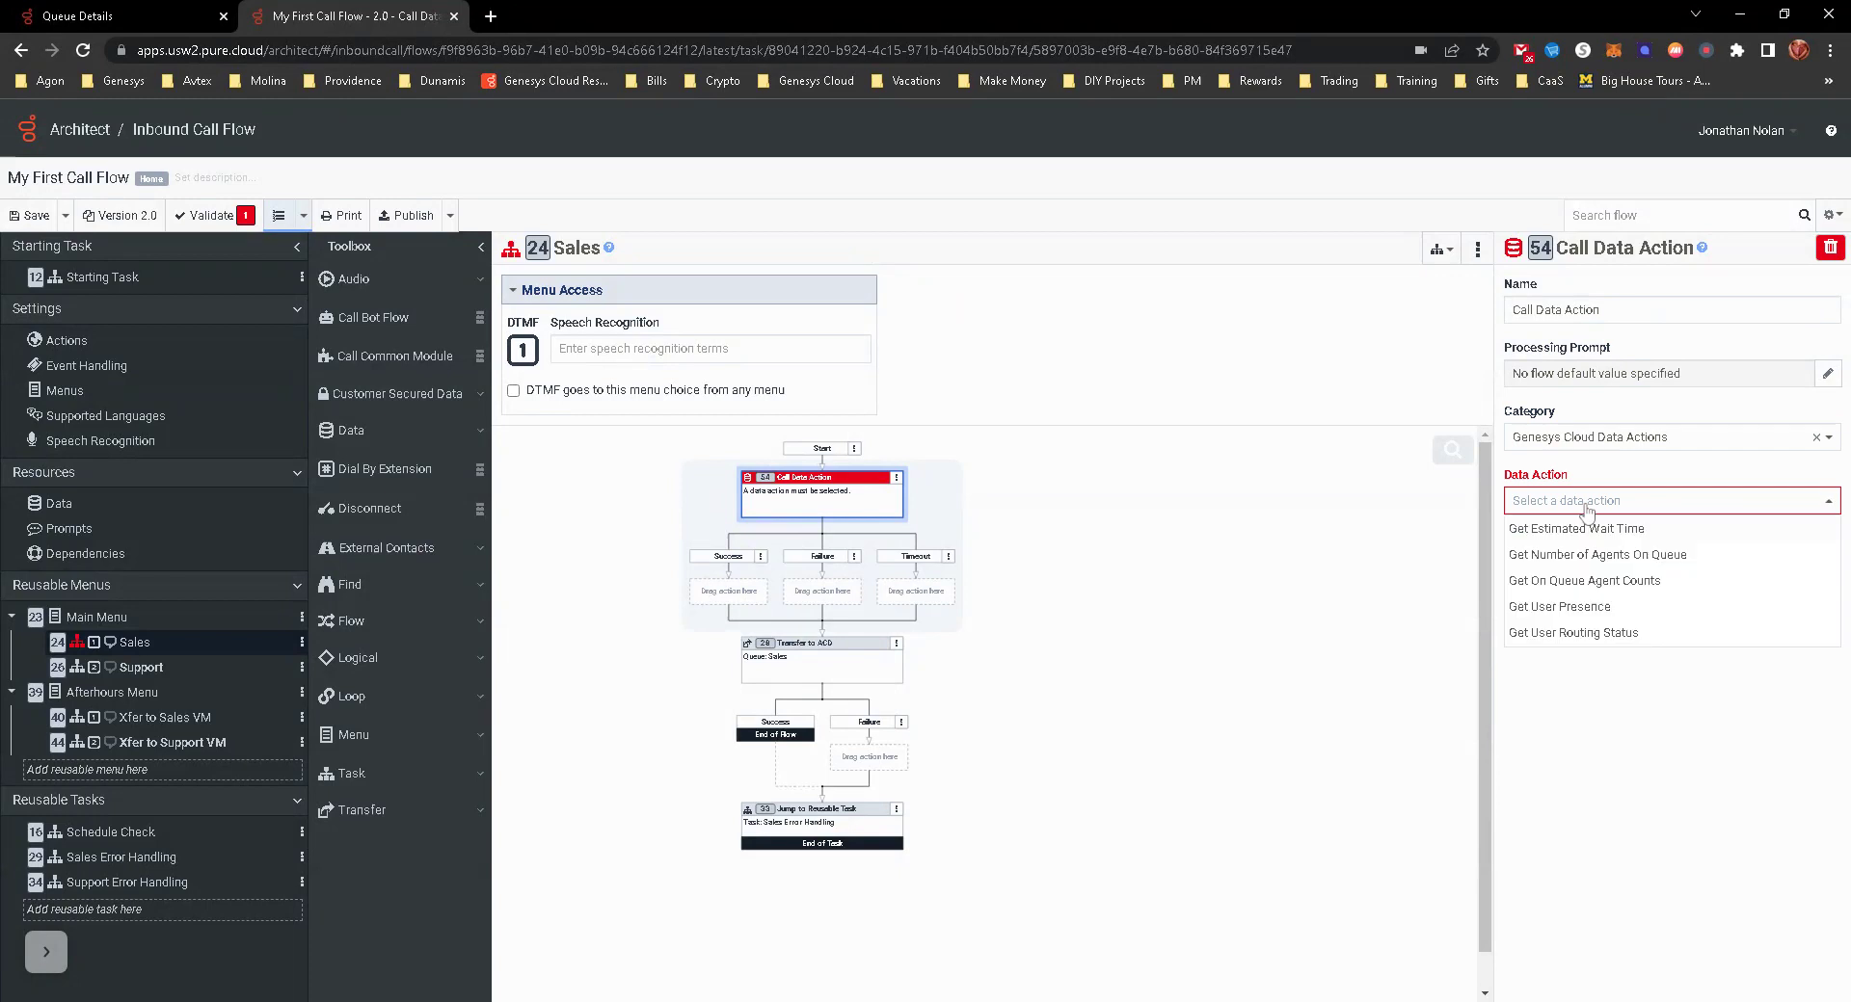
pyautogui.click(1620, 441)
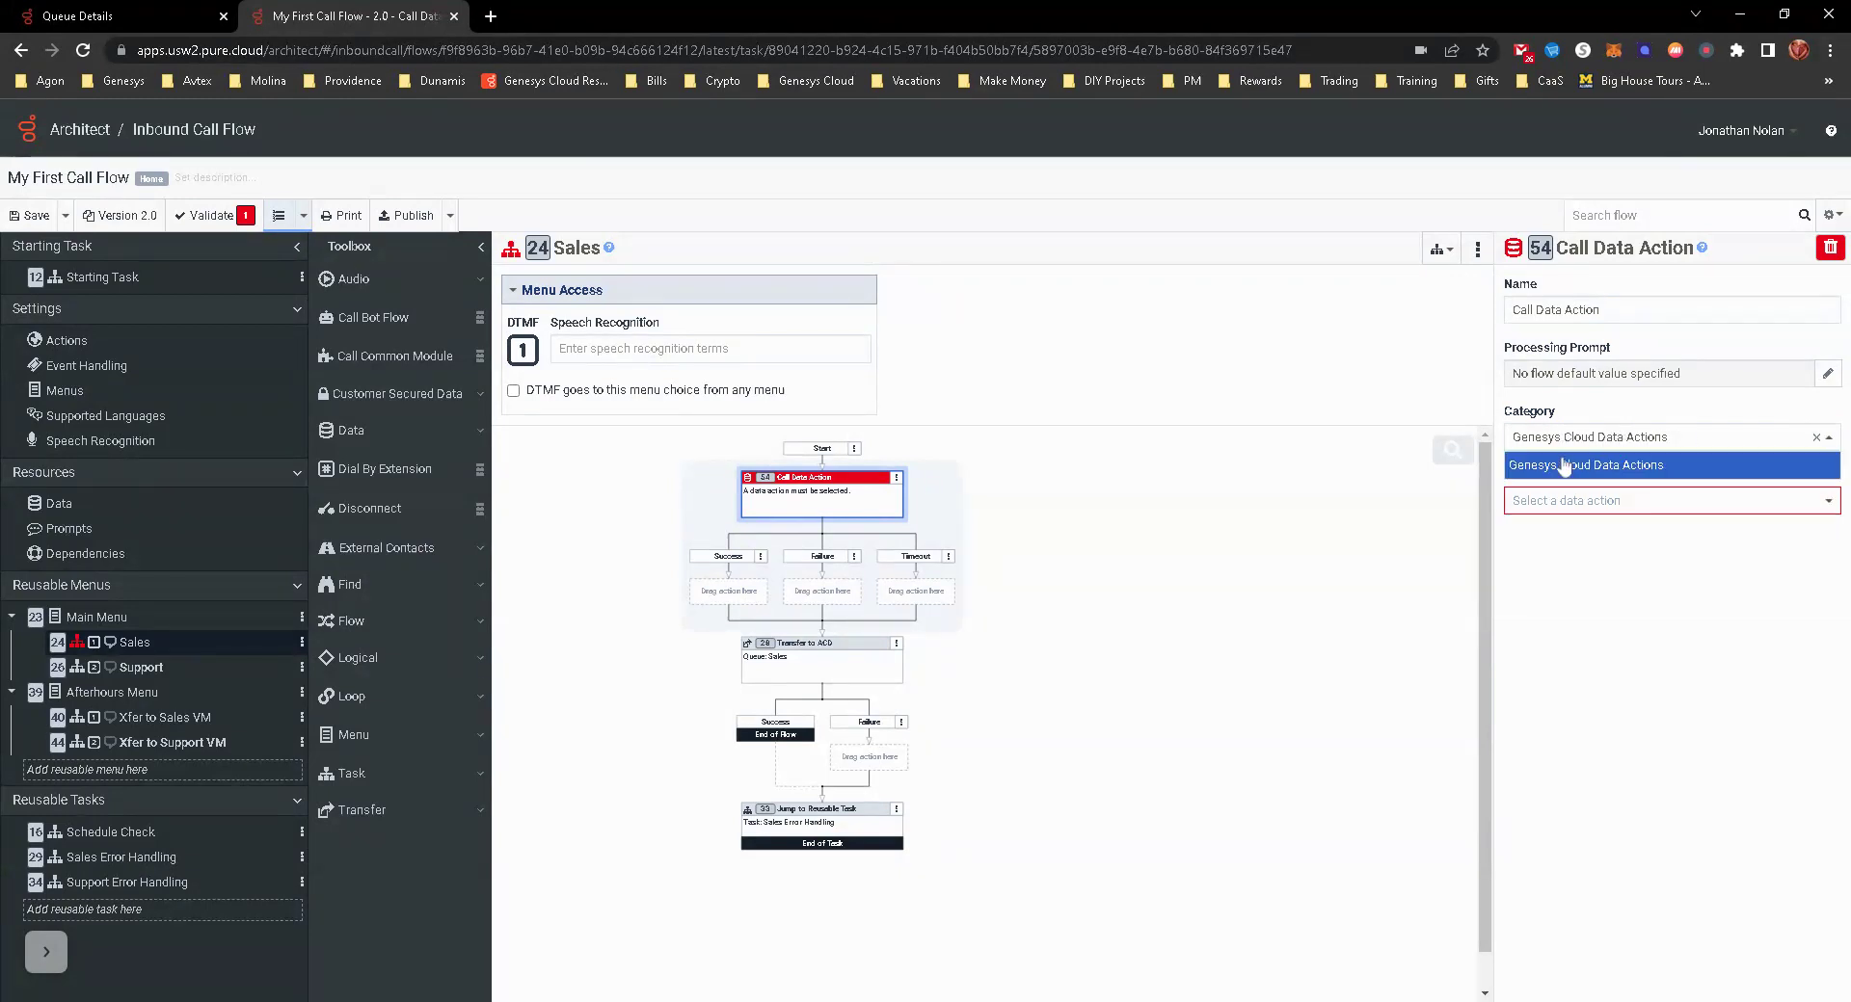
pyautogui.click(1631, 470)
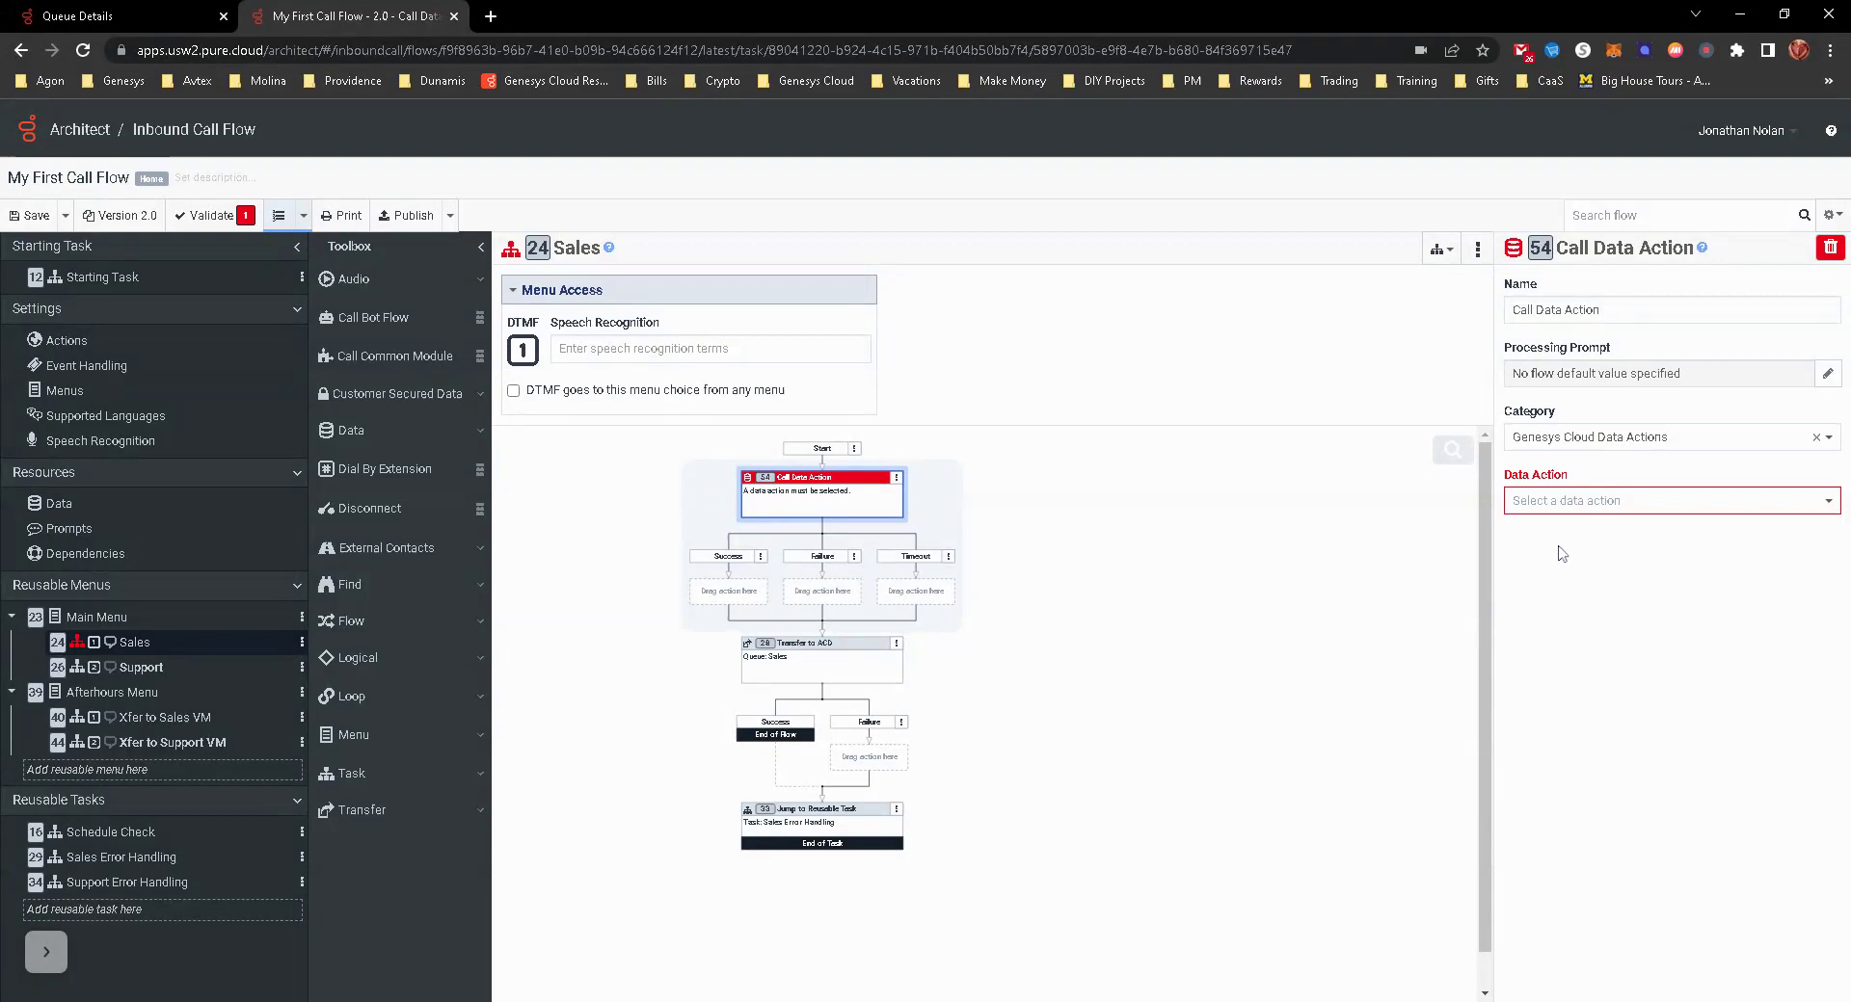
pyautogui.click(1586, 509)
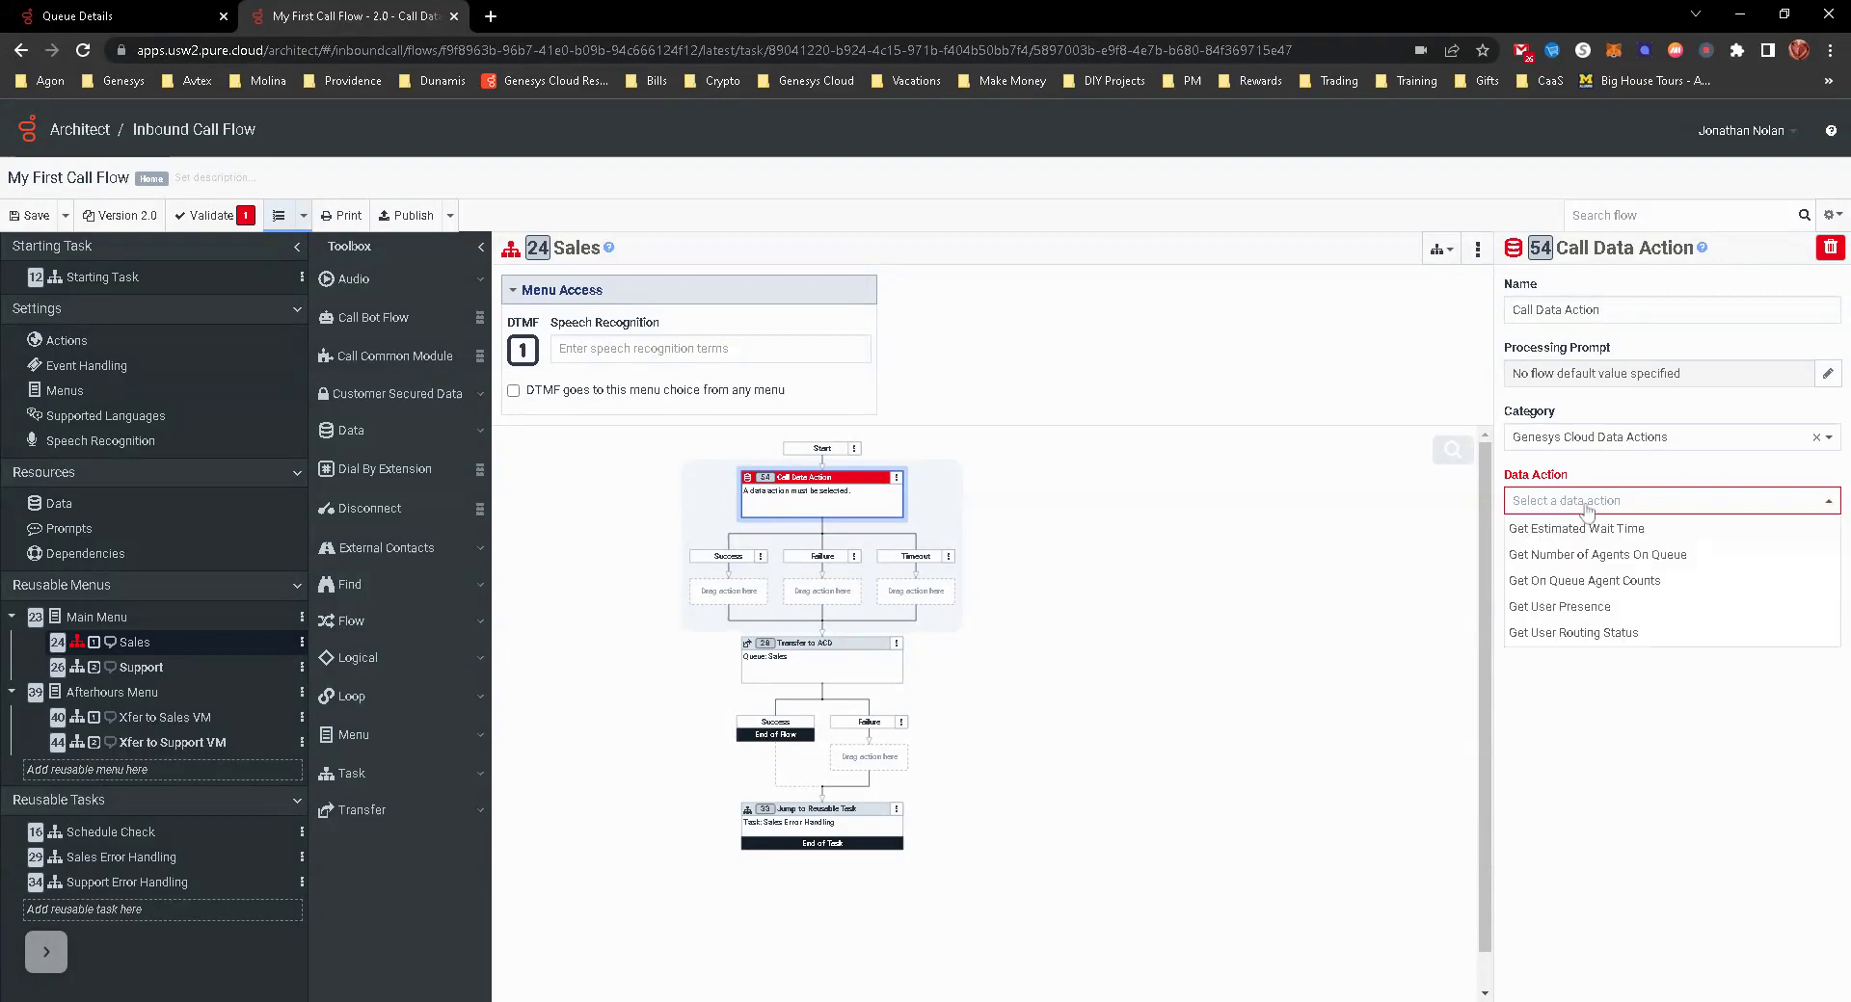
pyautogui.click(1574, 556)
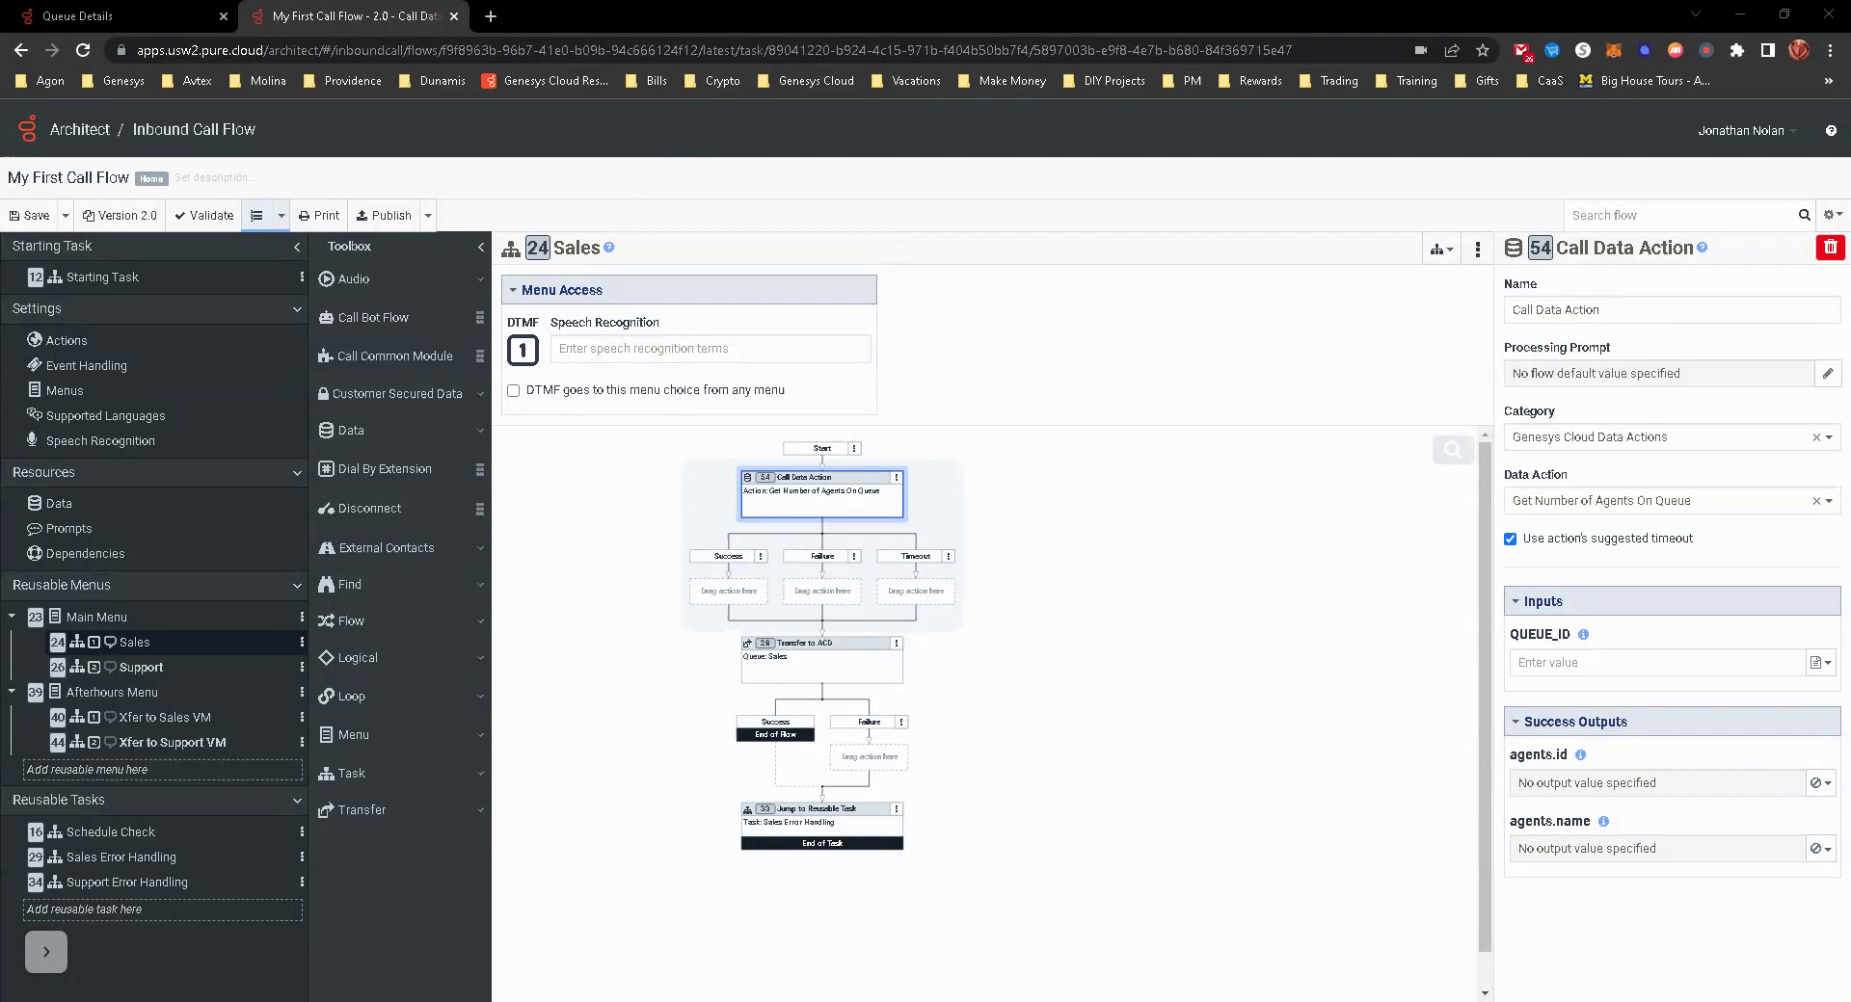
# Set the data action's QUEUE_ID input to ef1d948f-3f05-4b48-961f-e46222947e1c and store its agents.id output in the variable Task.AgentsOnQueue.
pyautogui.click(1639, 663)
pyautogui.write('ef1d948f-3f05-4b48-961f-e46222947e1c')
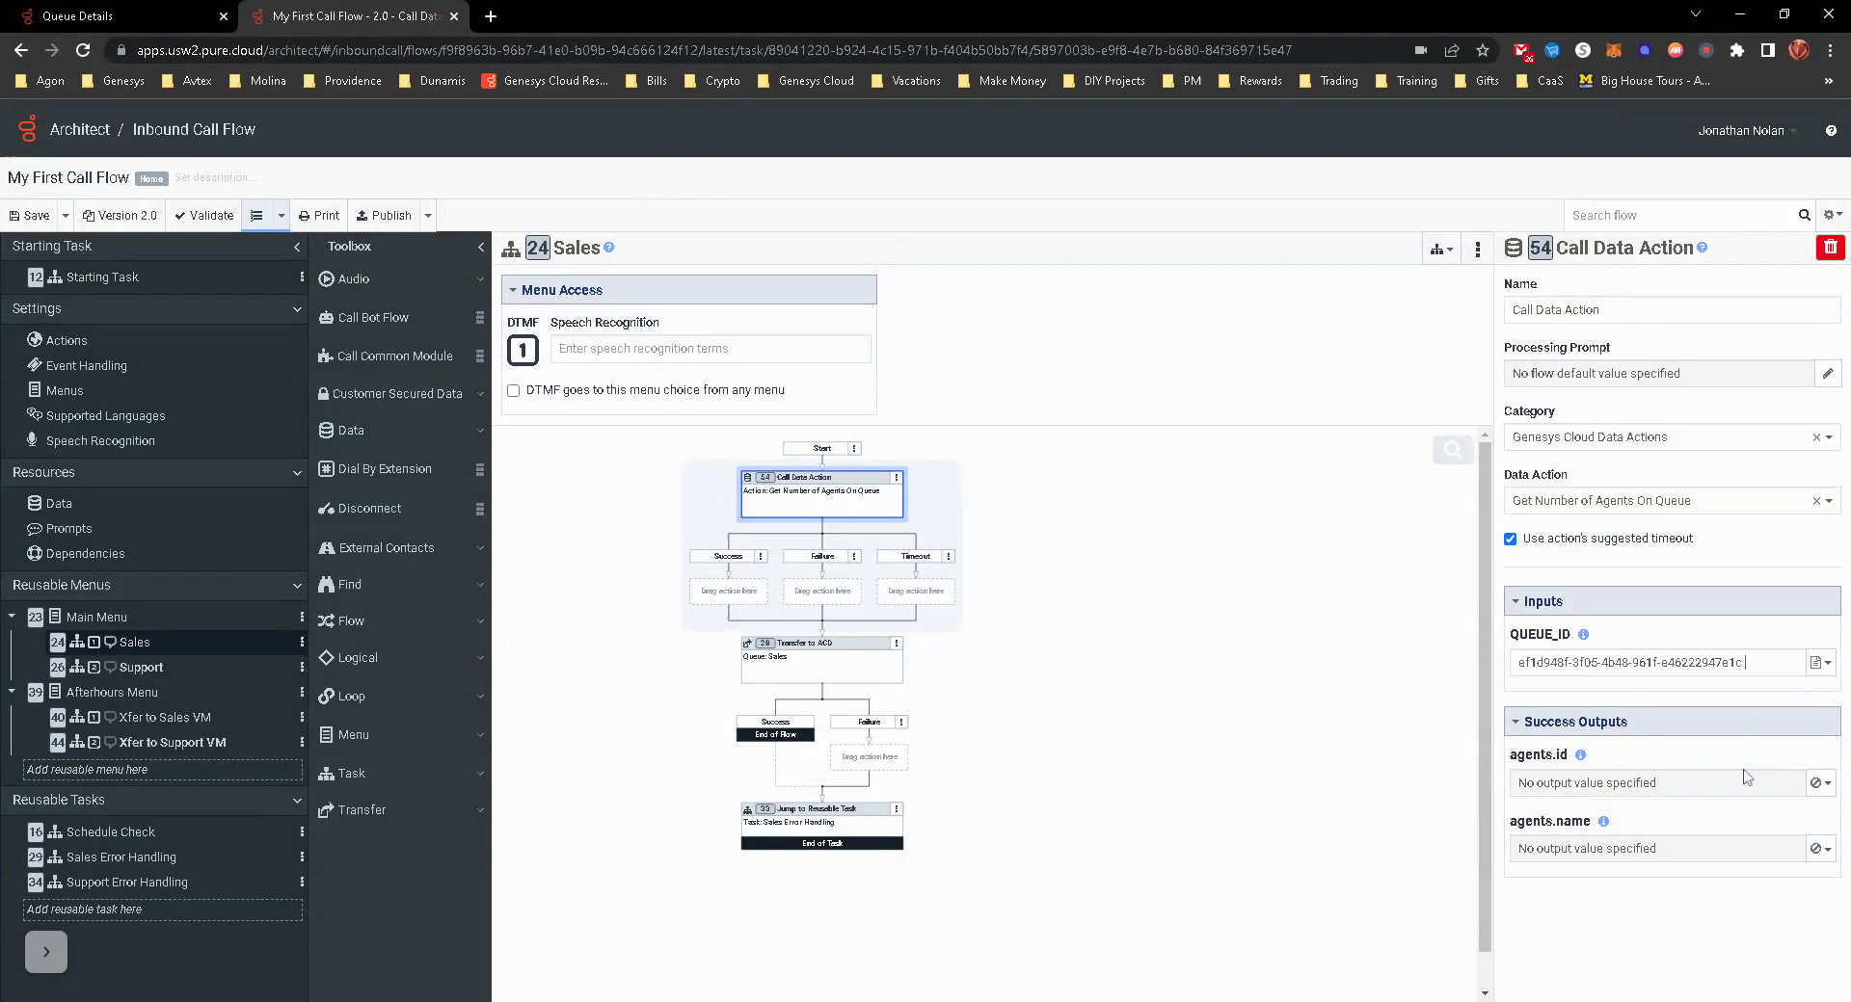
pyautogui.click(1820, 783)
pyautogui.click(1732, 819)
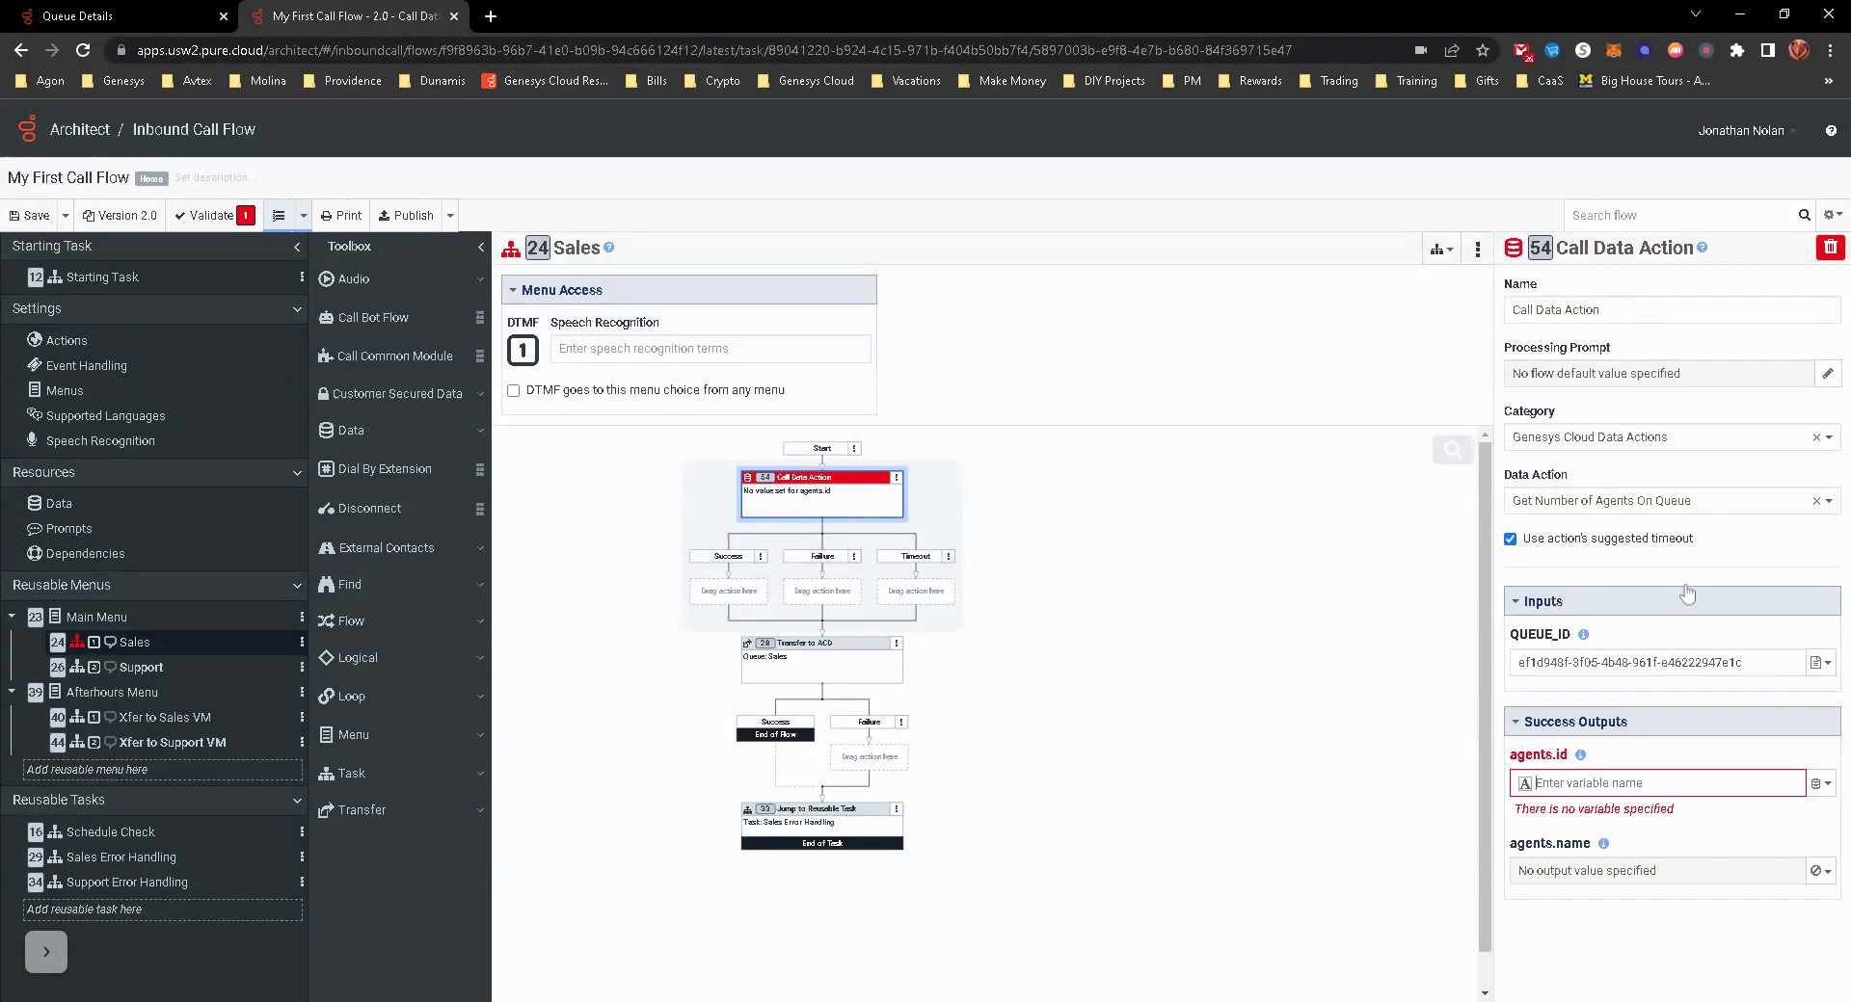
pyautogui.write('Task.AgentsOnqw')
pyautogui.press('BackSpace')
pyautogui.write('Queue')
pyautogui.press('Return')
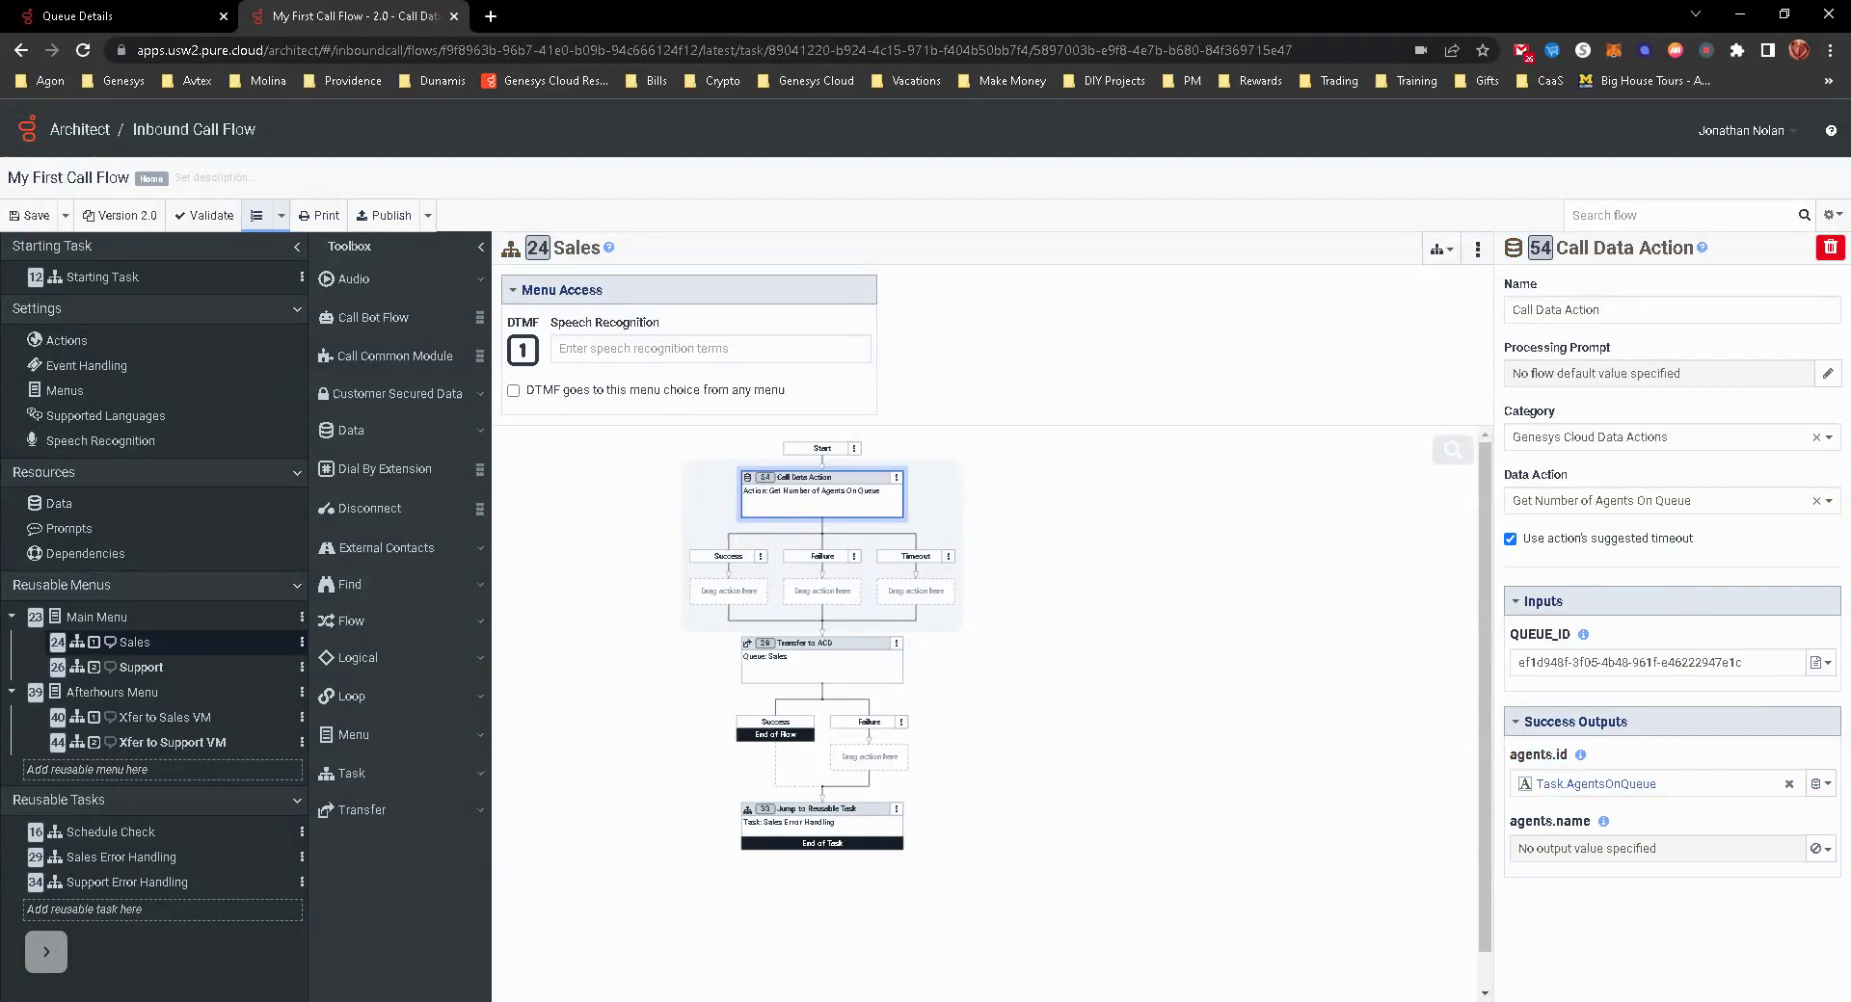
# Move the Transfer to ACD action into the Success branch of the Call Data Action.
pyautogui.scroll(2, 873, 648)
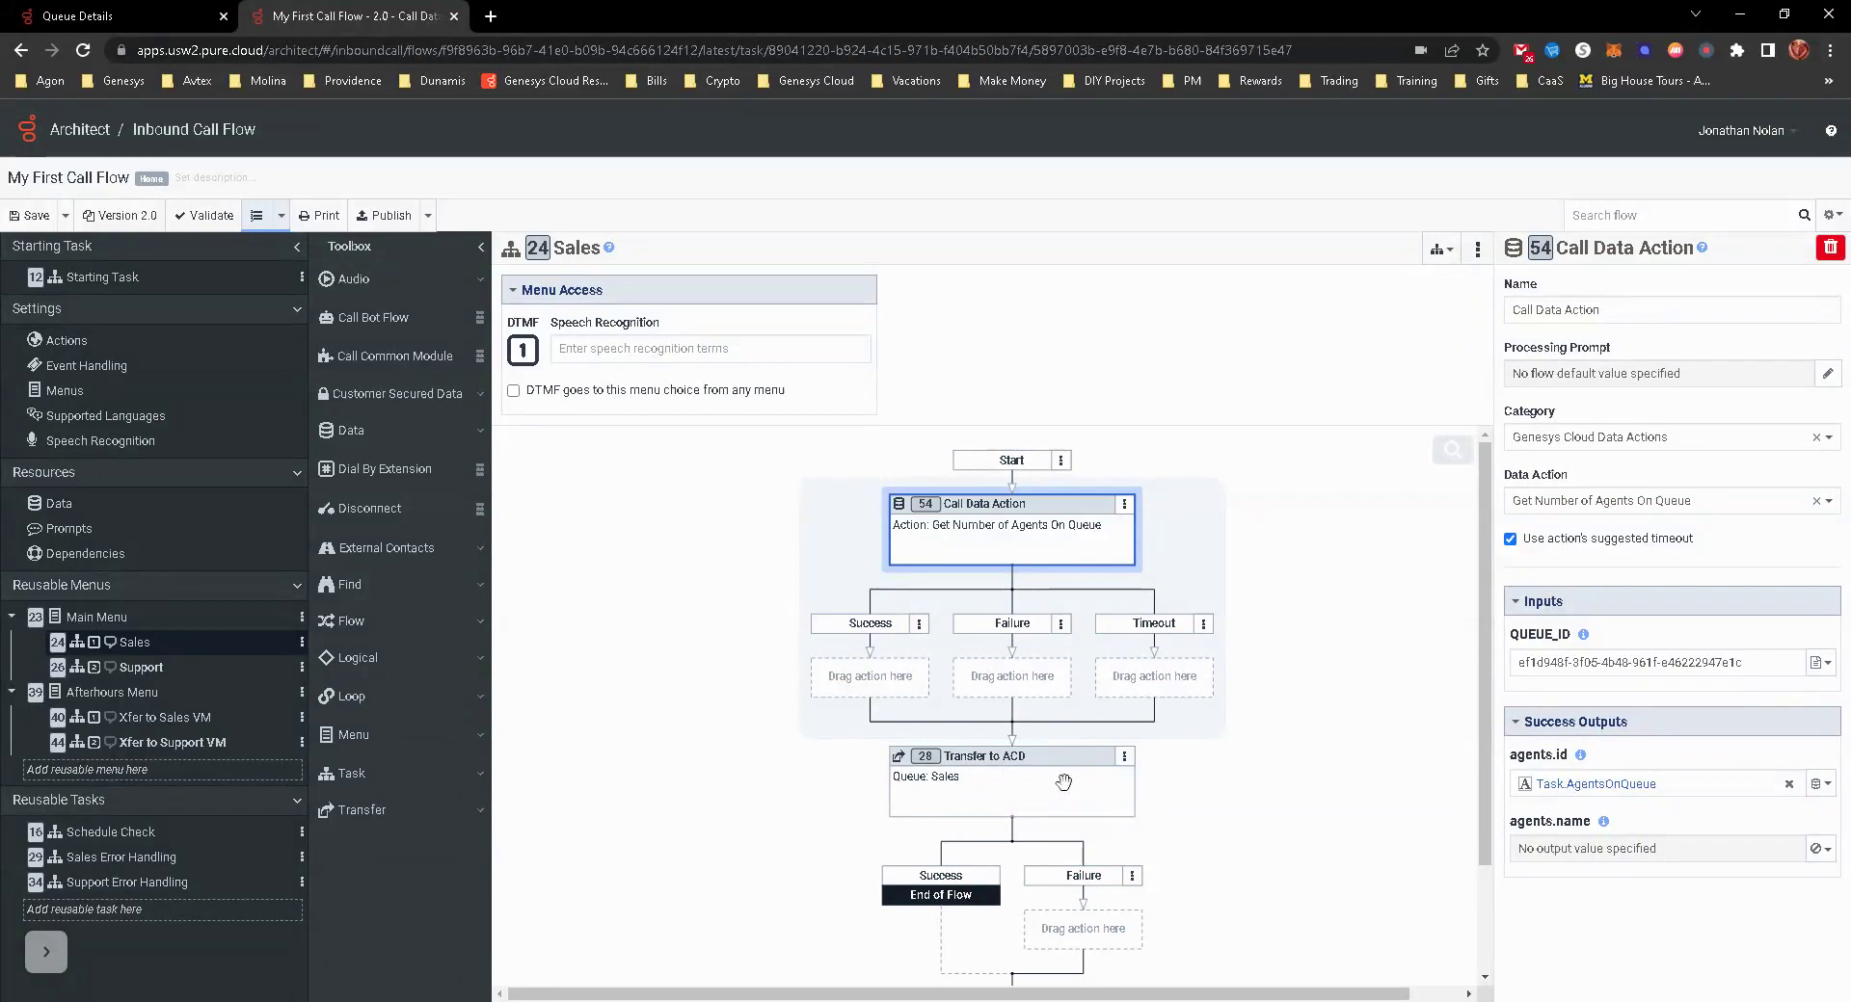
pyautogui.scroll(-1, 1275, 781)
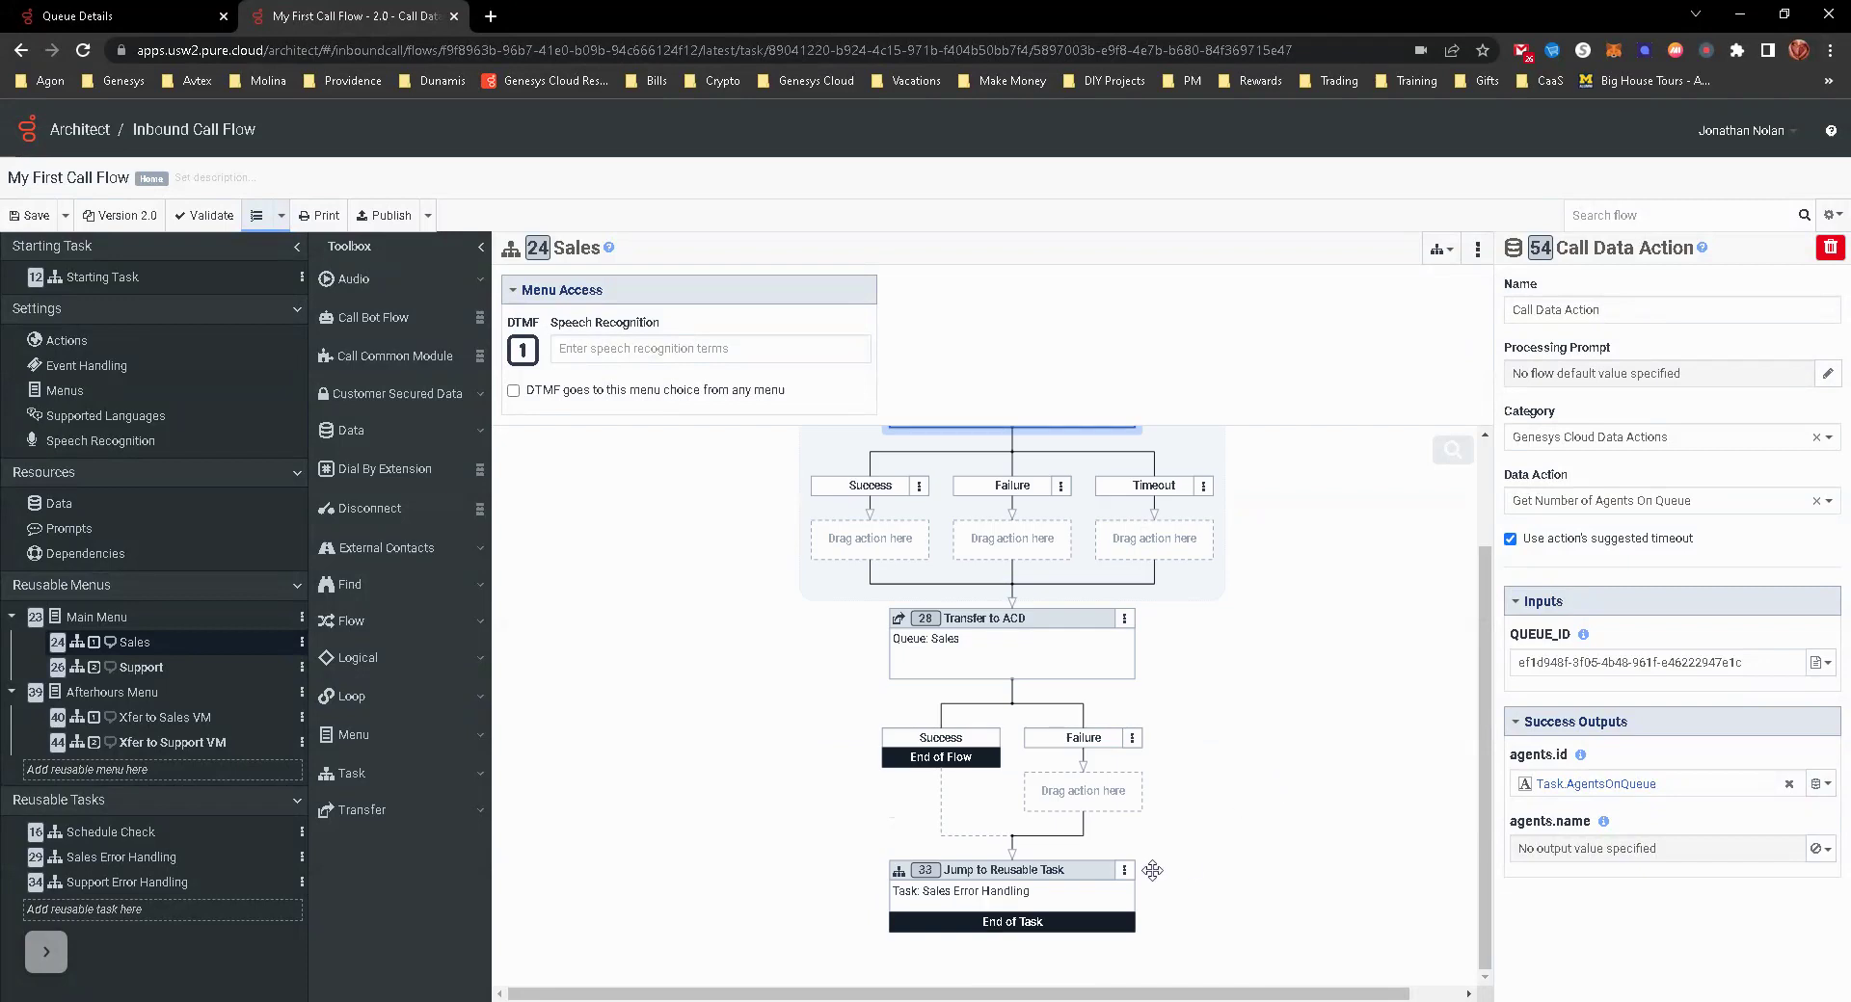
pyautogui.scroll(1, 1173, 791)
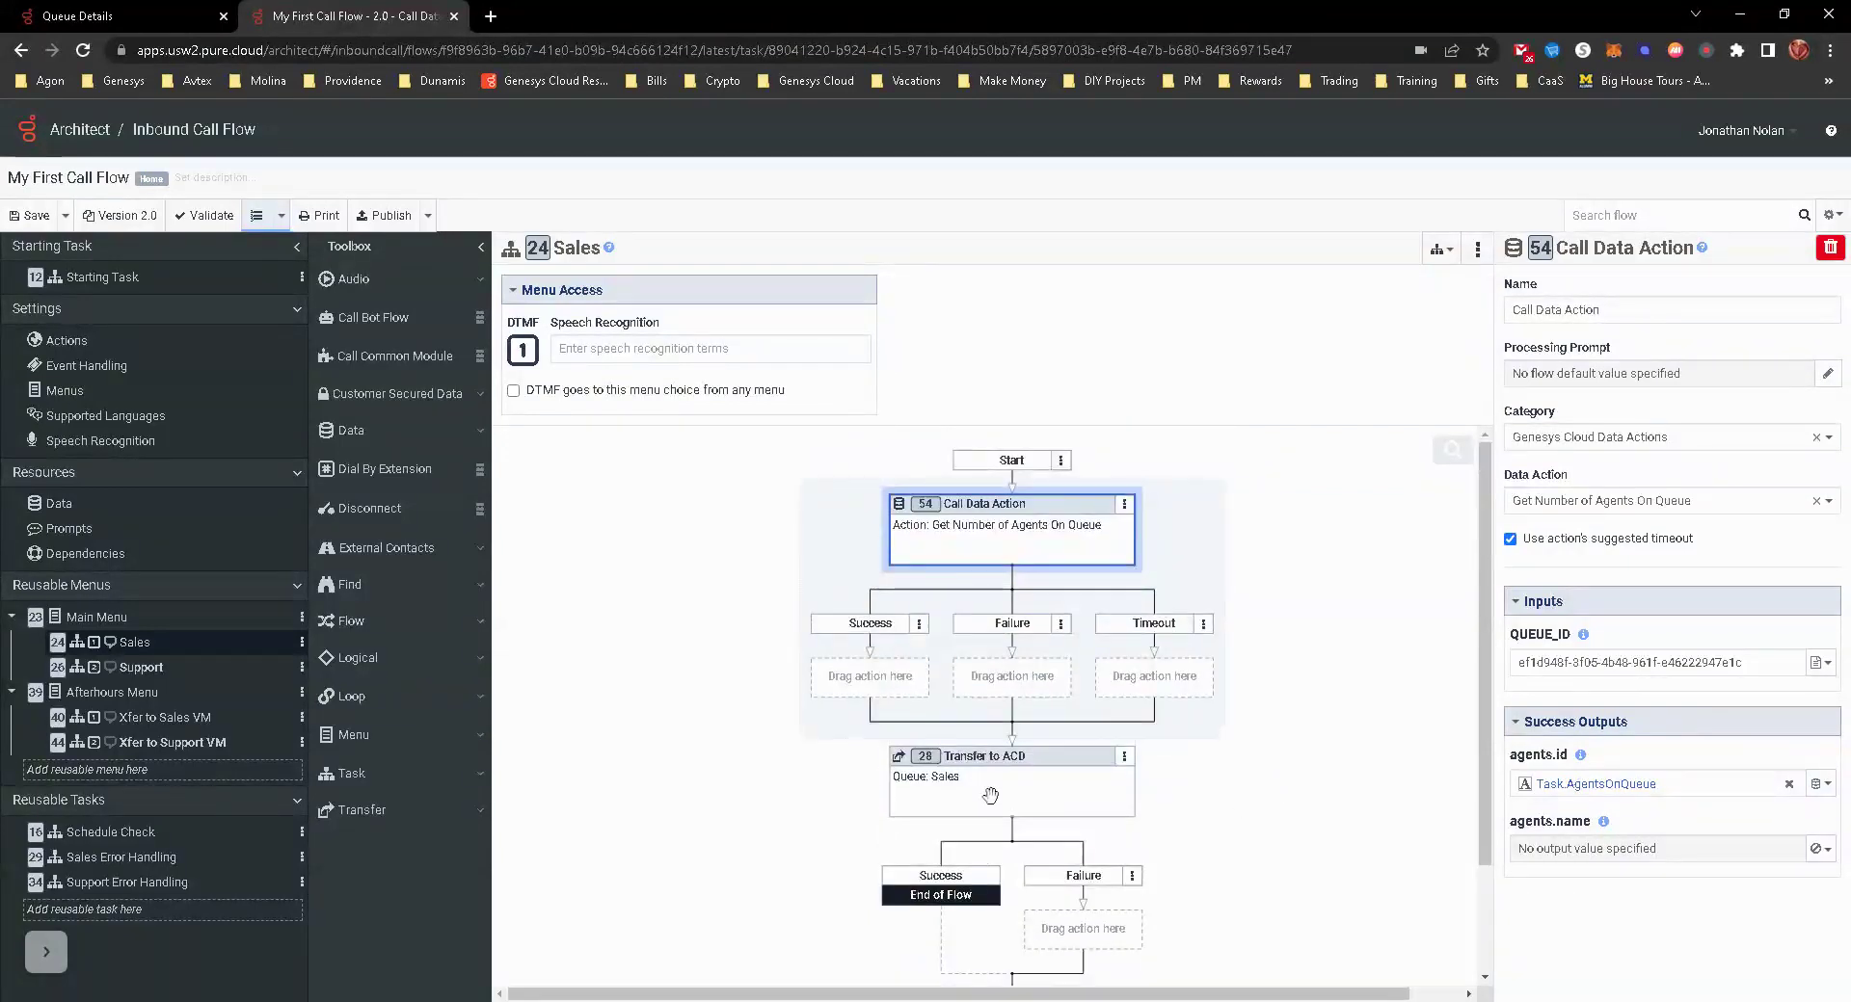
pyautogui.moveTo(989, 802); pyautogui.dragTo(850, 679)
pyautogui.scroll(-1, 1084, 848)
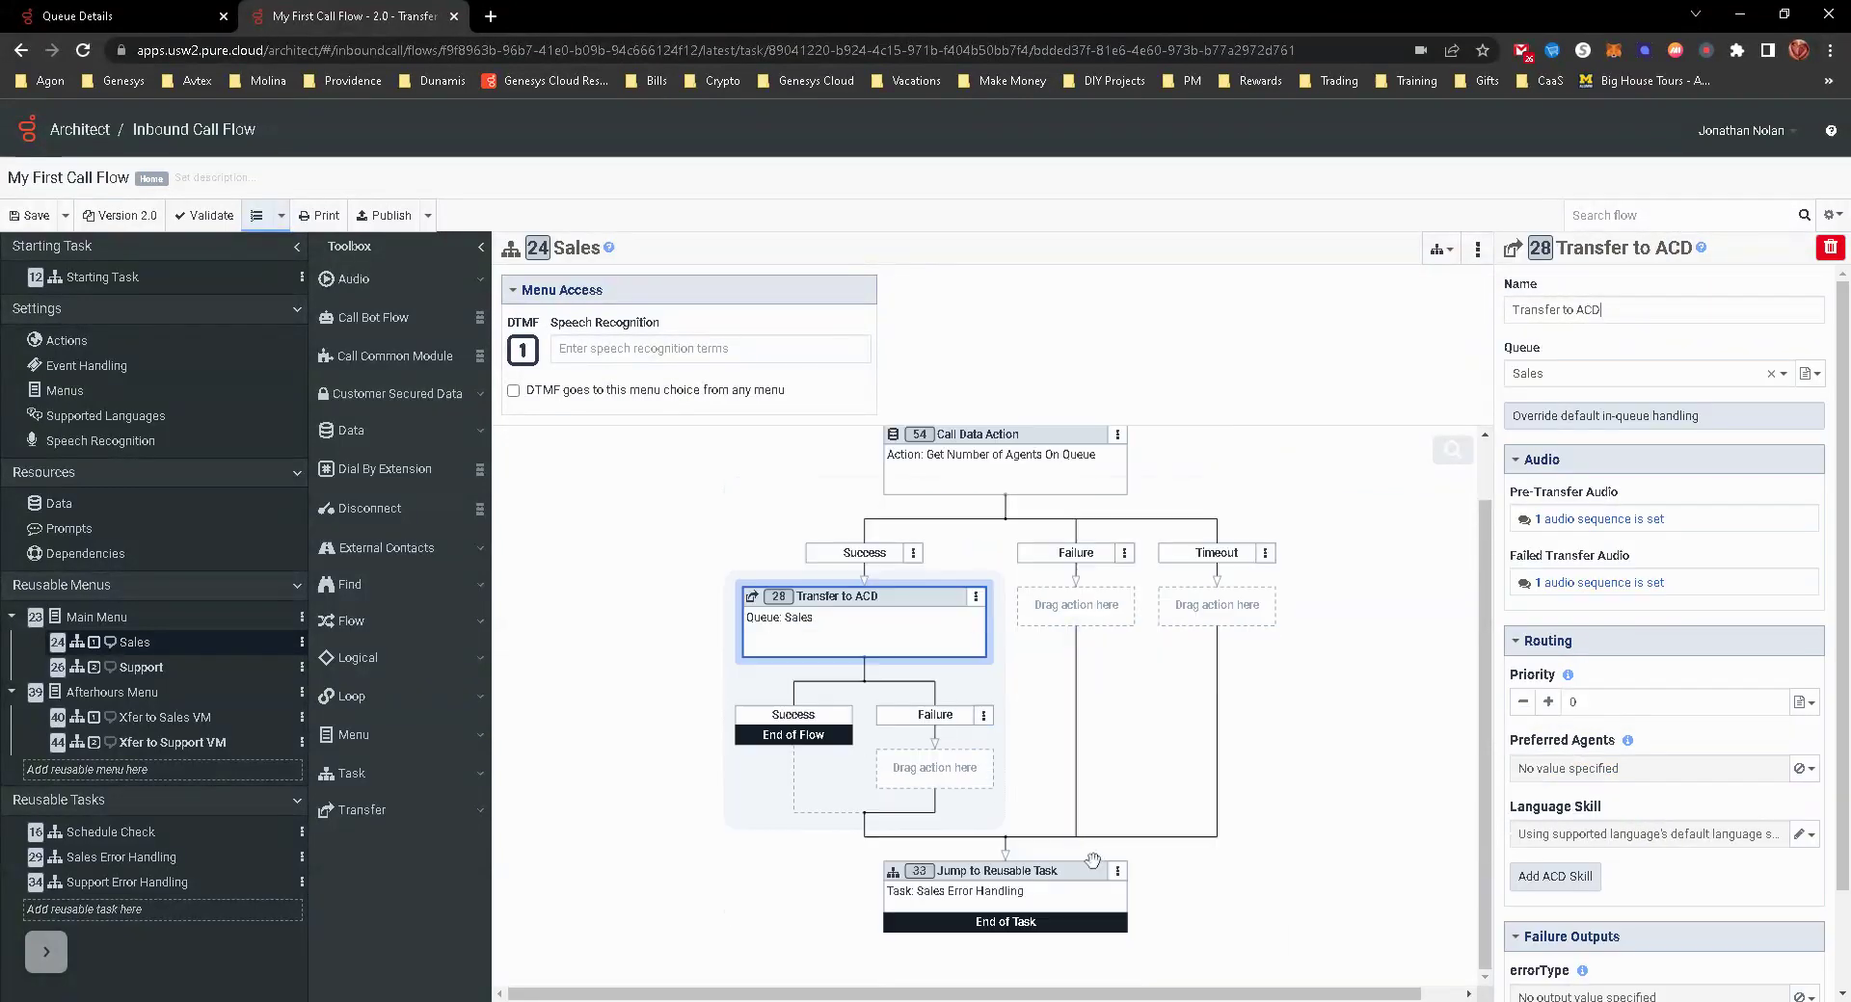
# Insert a Decision action in the data action's Success branch, before Transfer to ACD.
pyautogui.click(983, 885)
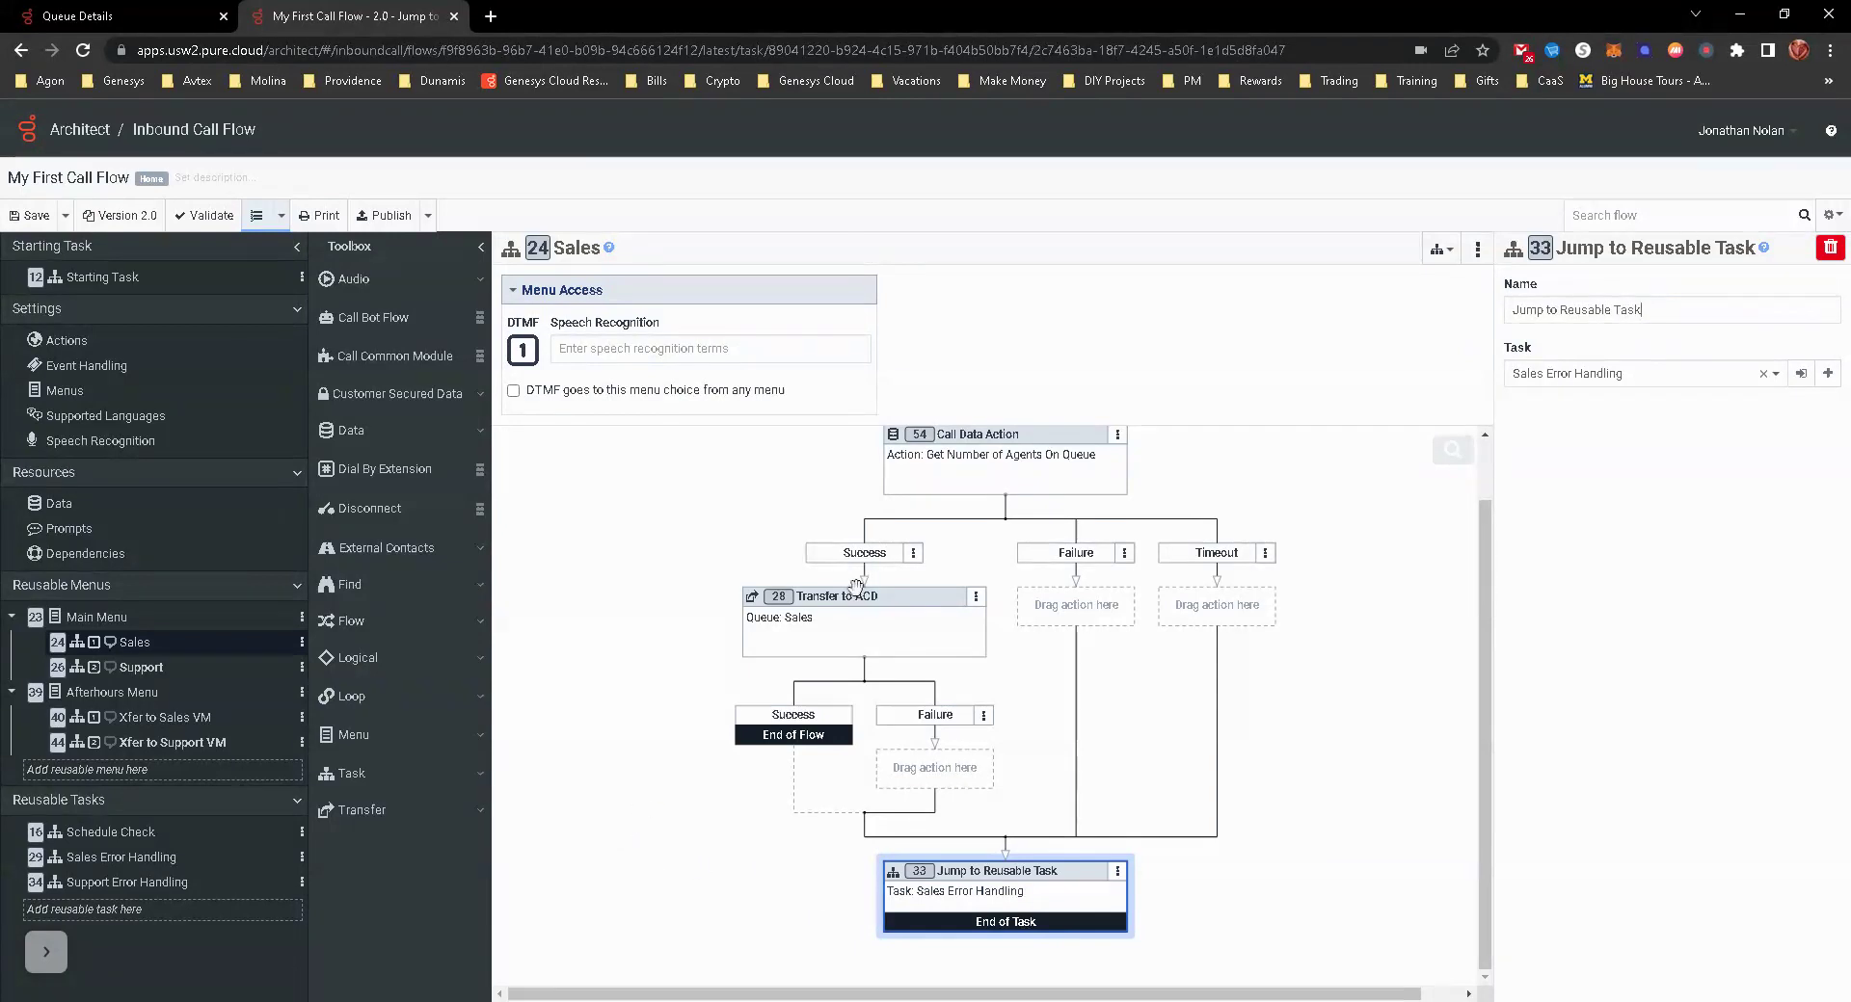
pyautogui.scroll(1, 846, 687)
pyautogui.click(1005, 540)
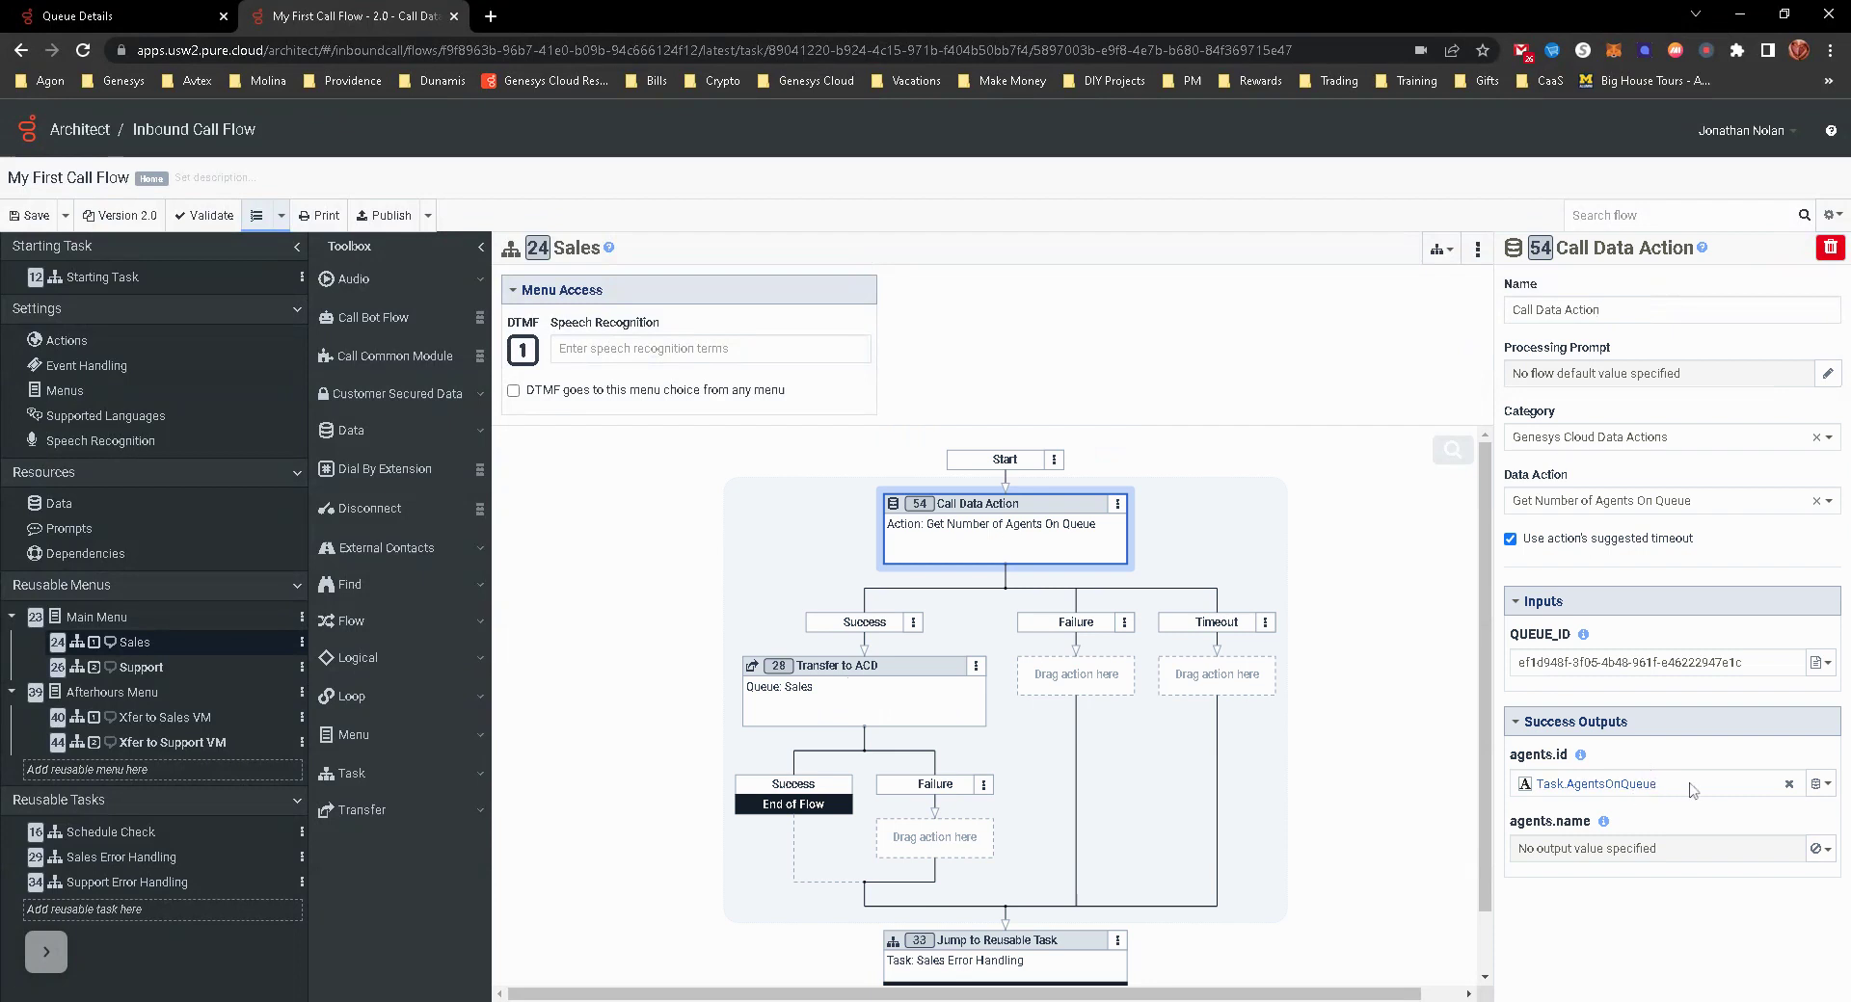
pyautogui.rightClick(842, 653)
pyautogui.moveTo(836, 665)
pyautogui.moveTo(1029, 675)
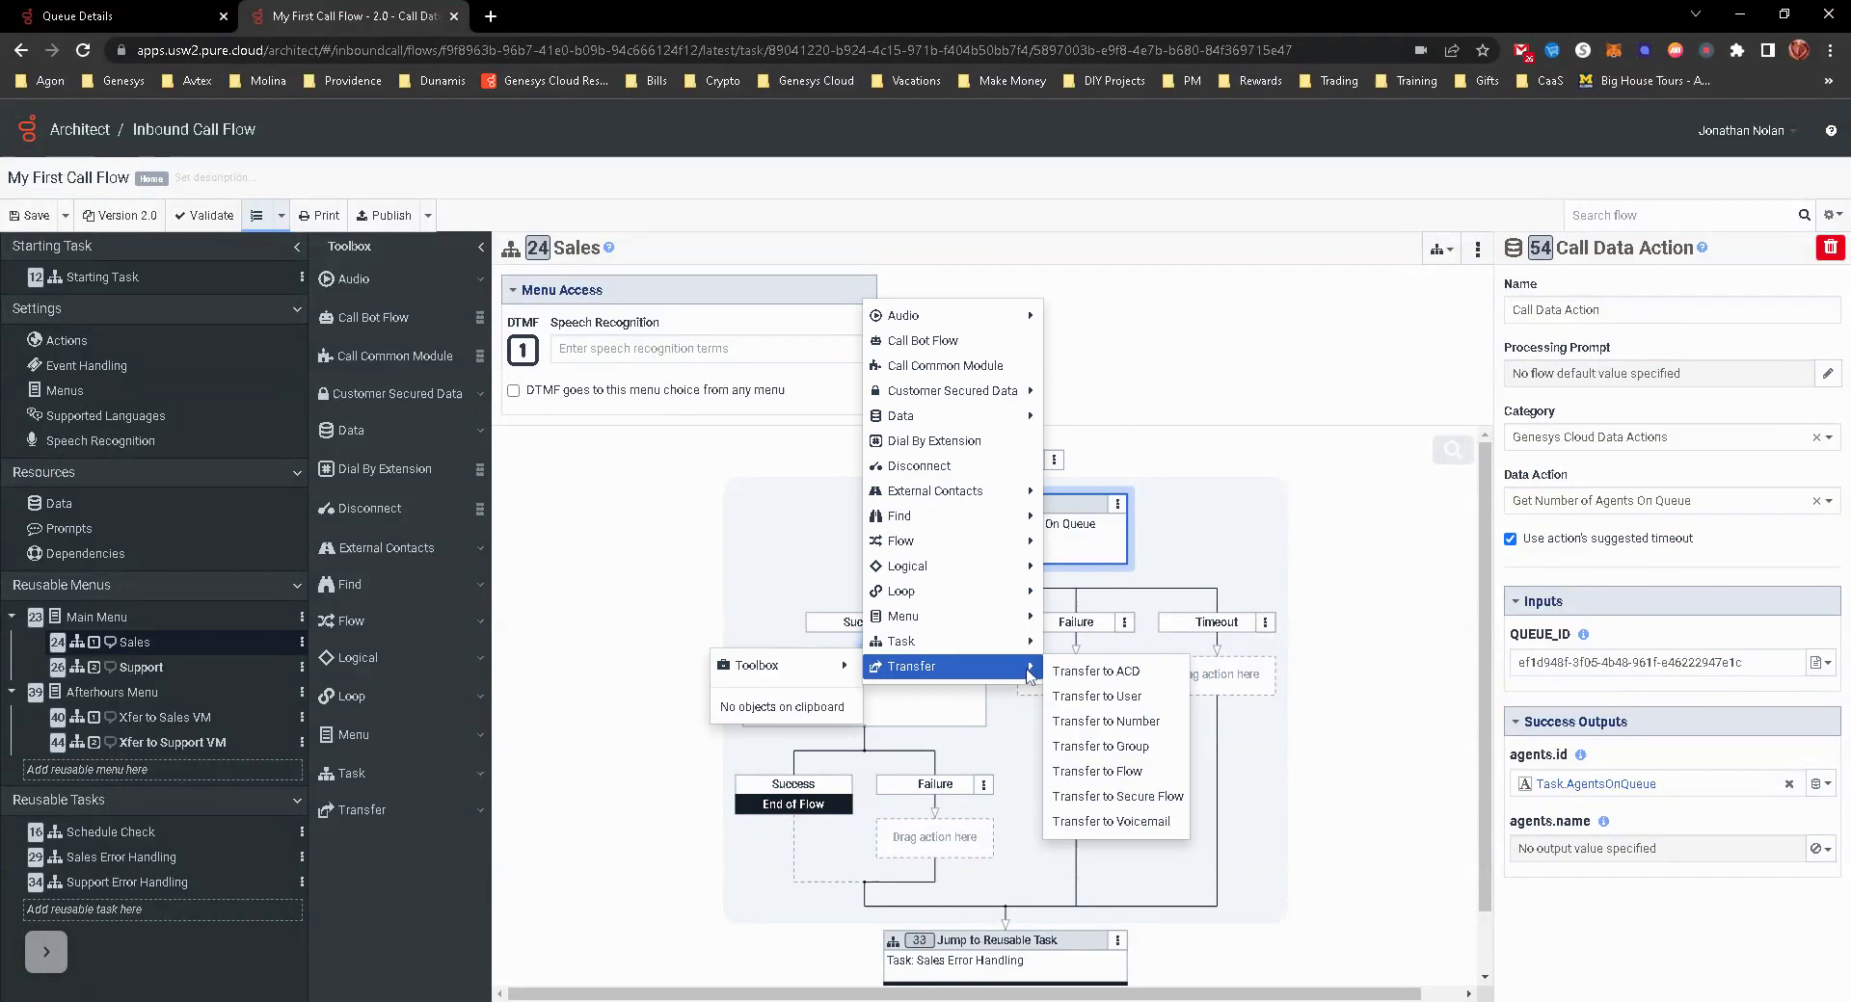
pyautogui.moveTo(991, 568)
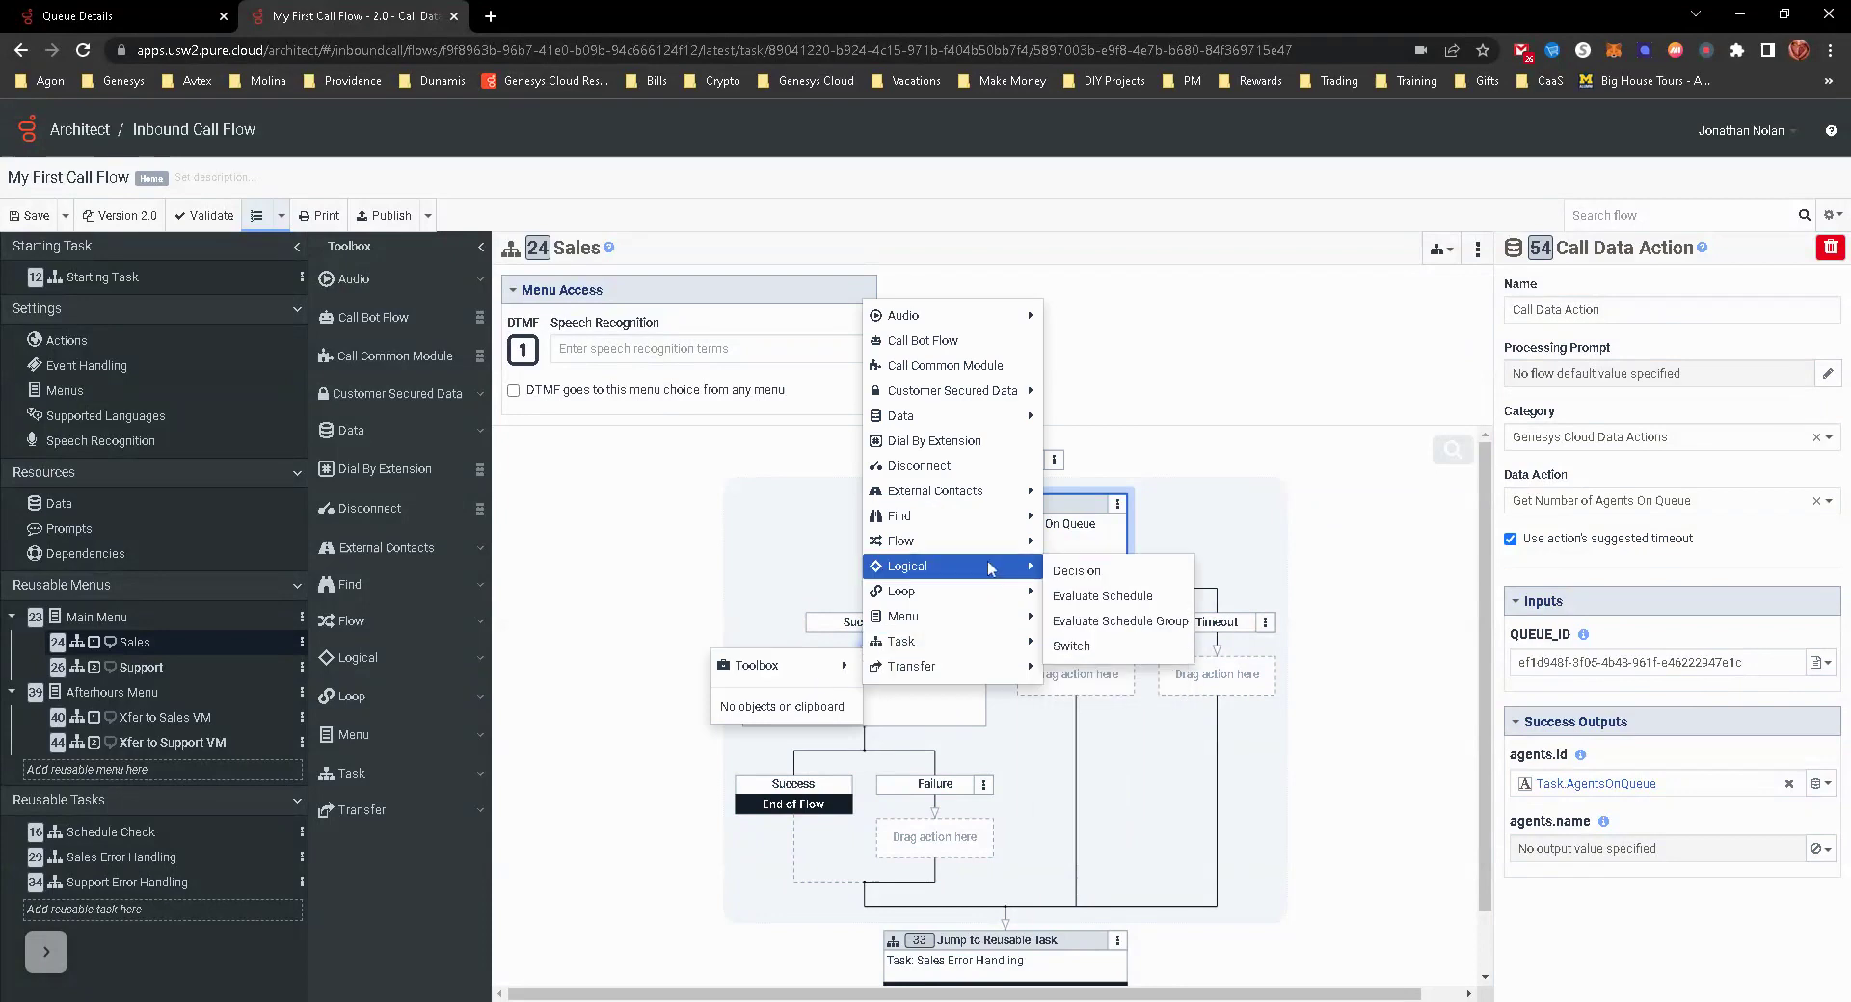
pyautogui.click(1147, 575)
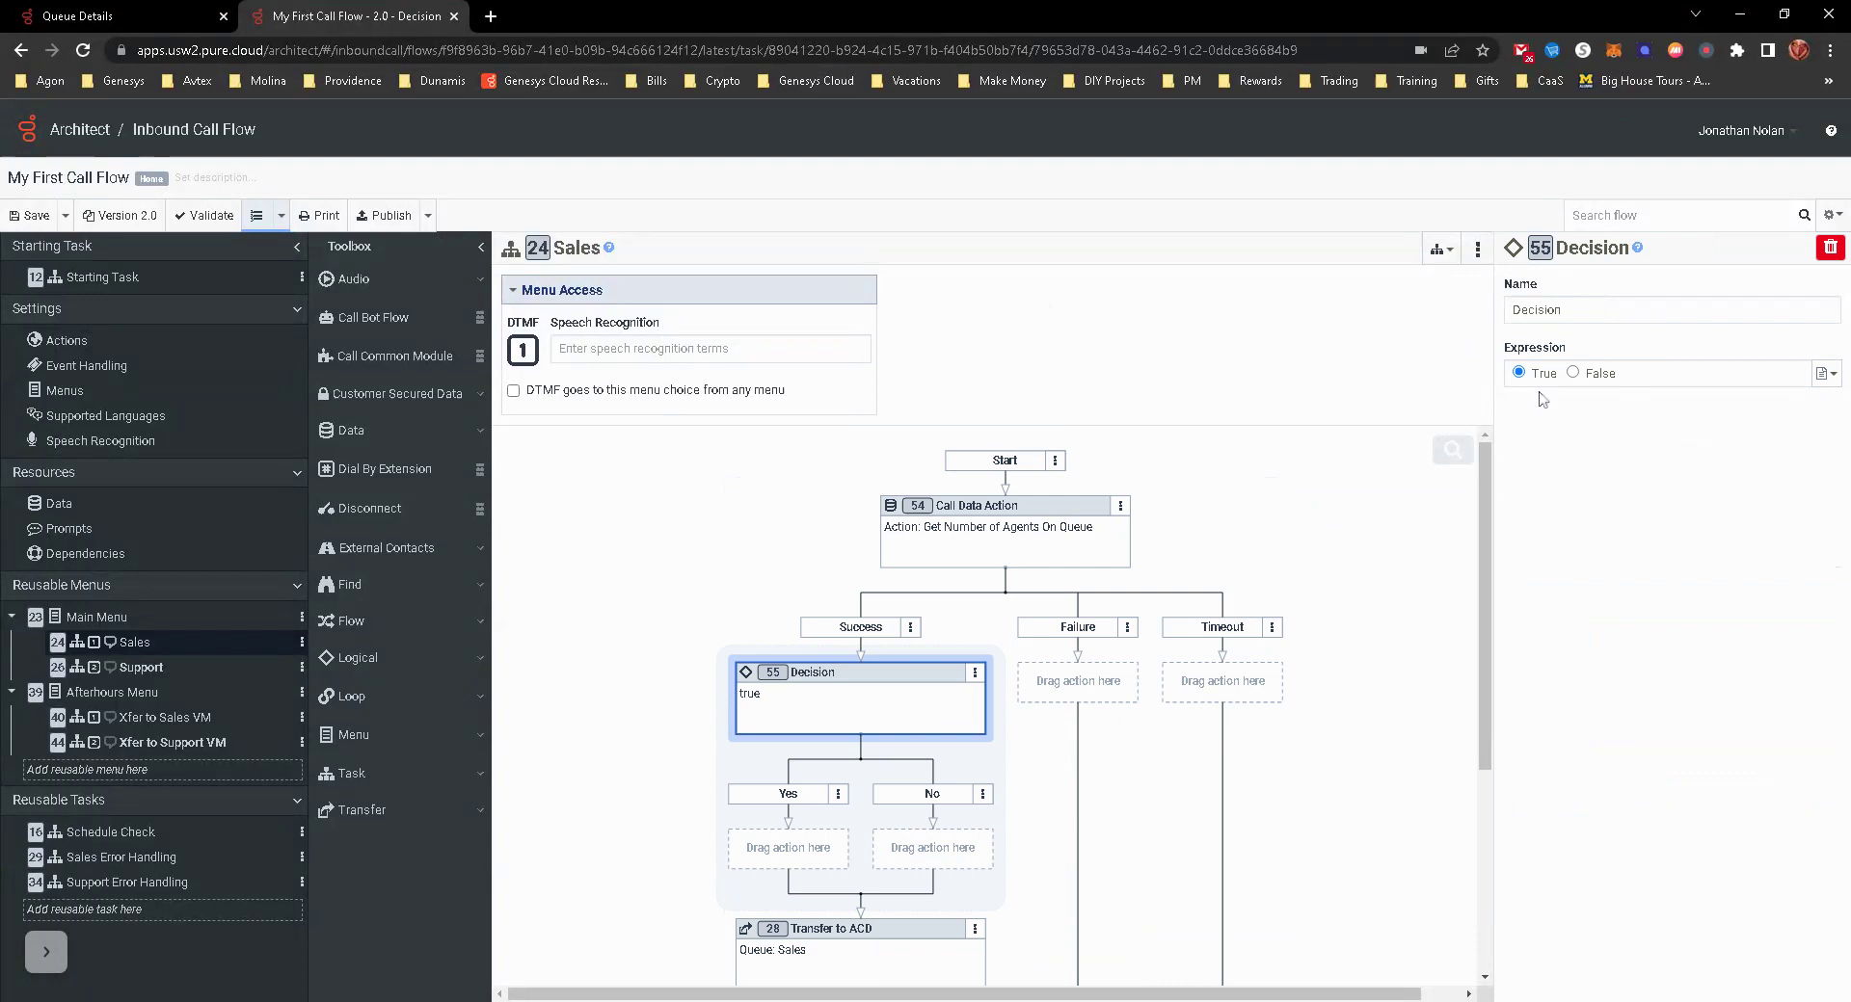
# Switch the Decision's condition to an expression and set it to "Task.AgentsOnQueue > 0", including the quotation marks.
pyautogui.click(1831, 376)
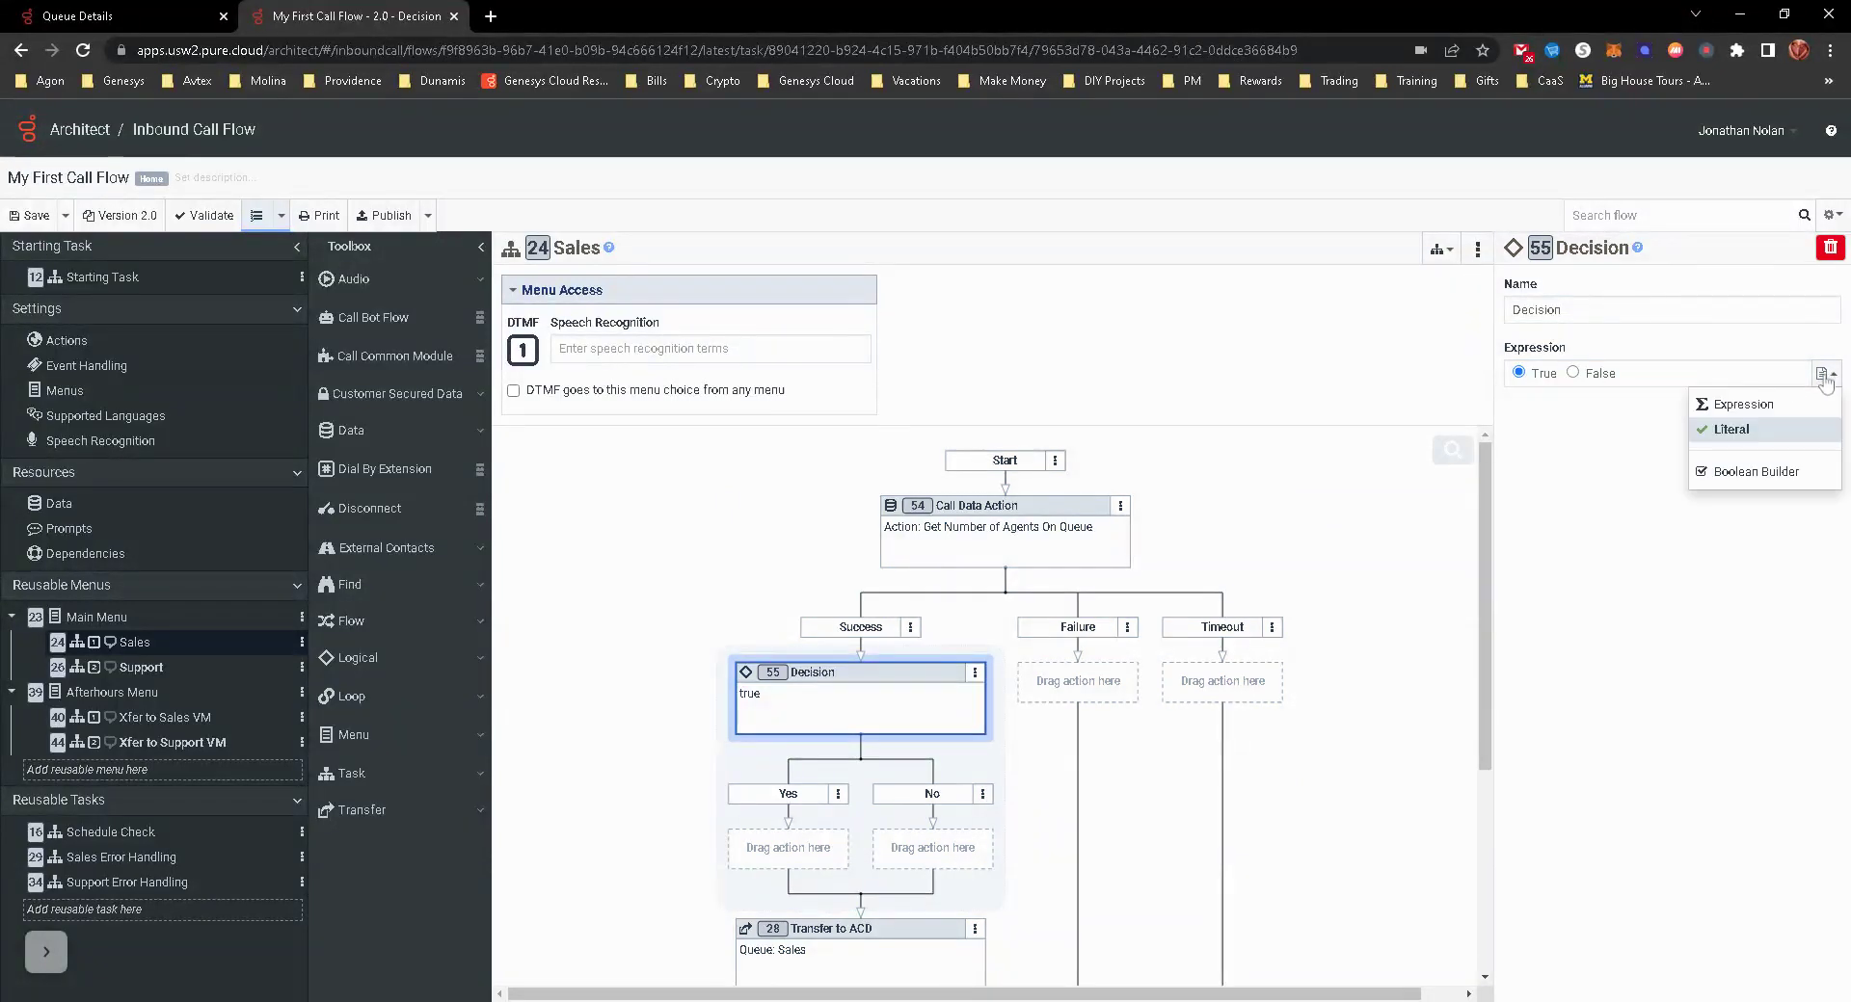
pyautogui.click(1754, 405)
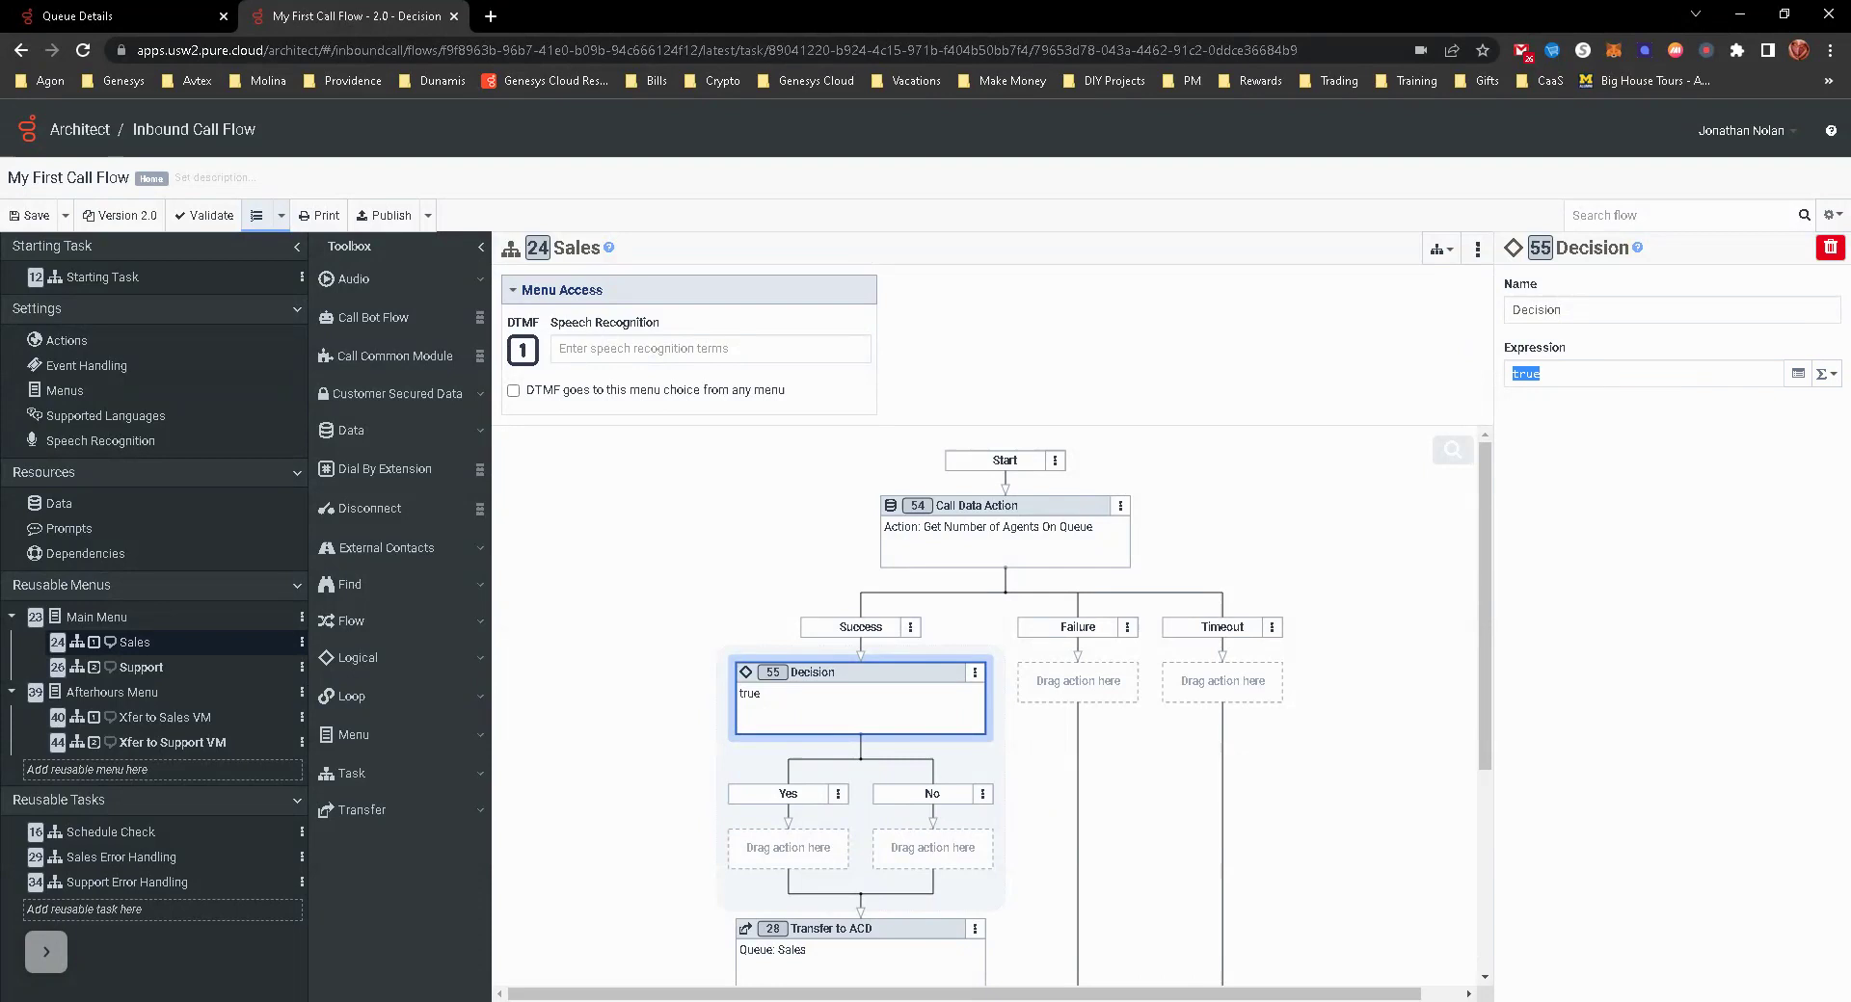
pyautogui.write('Task')
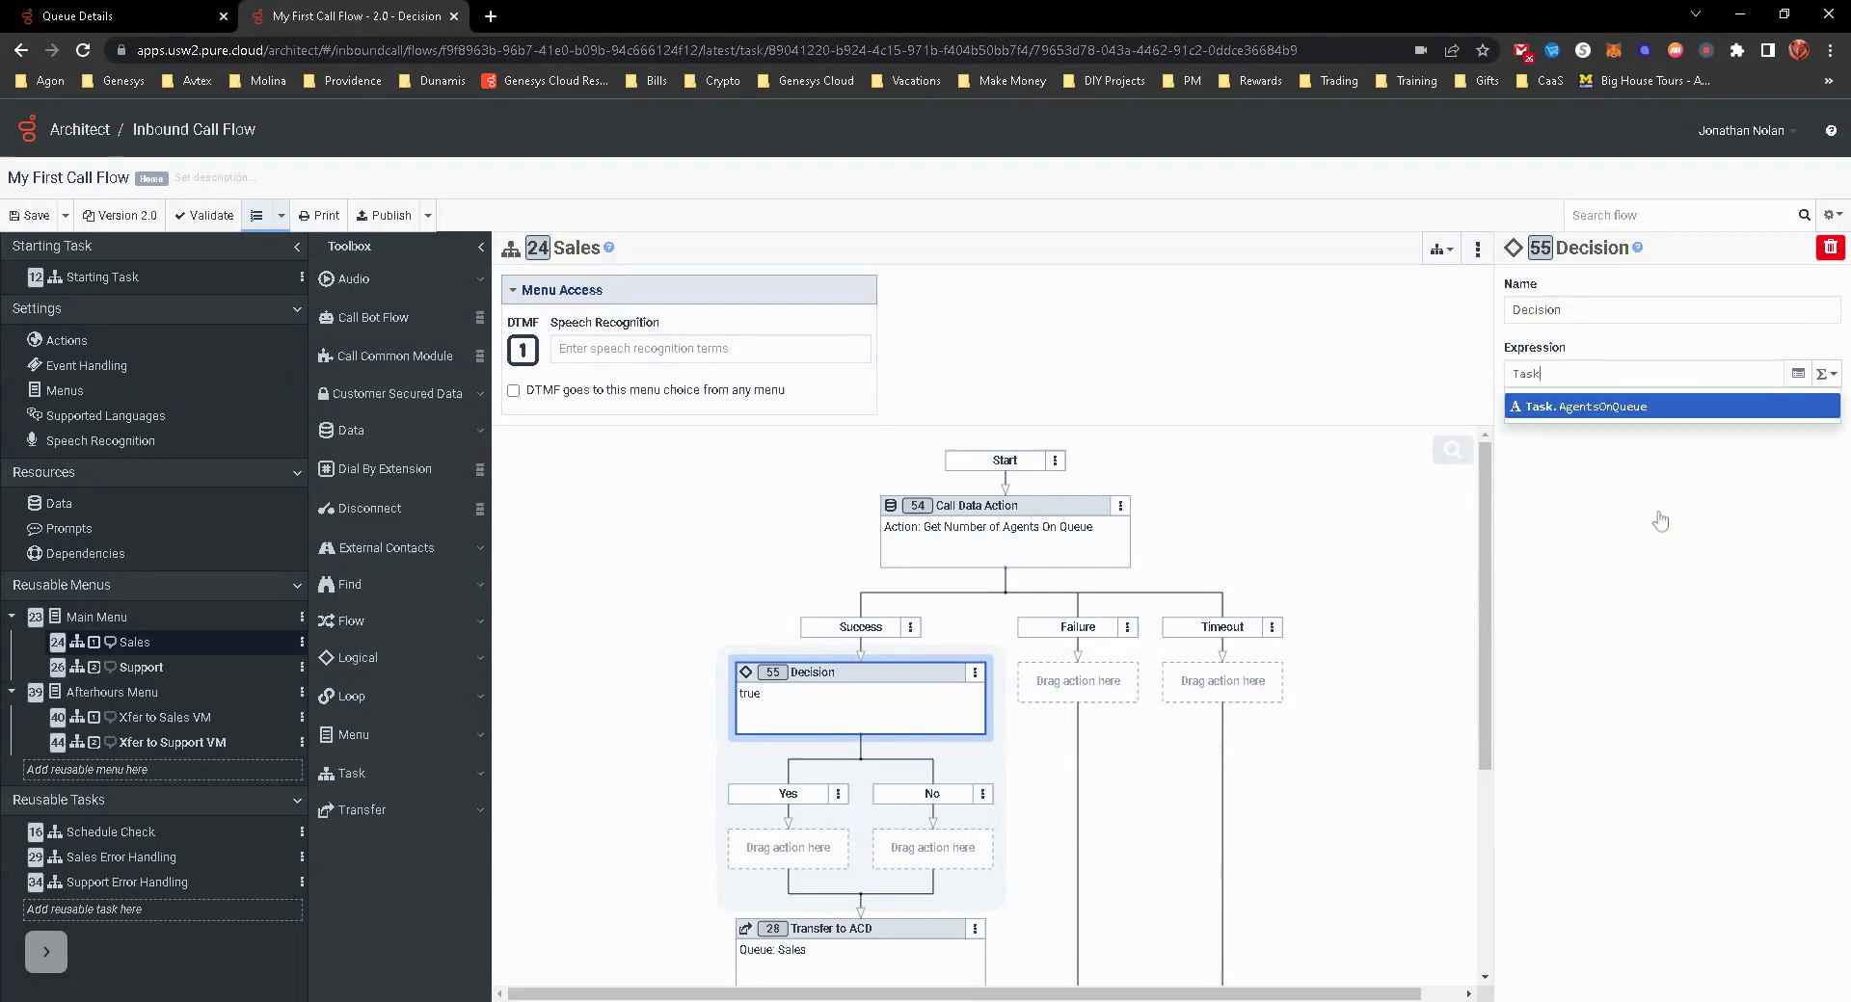
pyautogui.write('.')
pyautogui.press('Return')
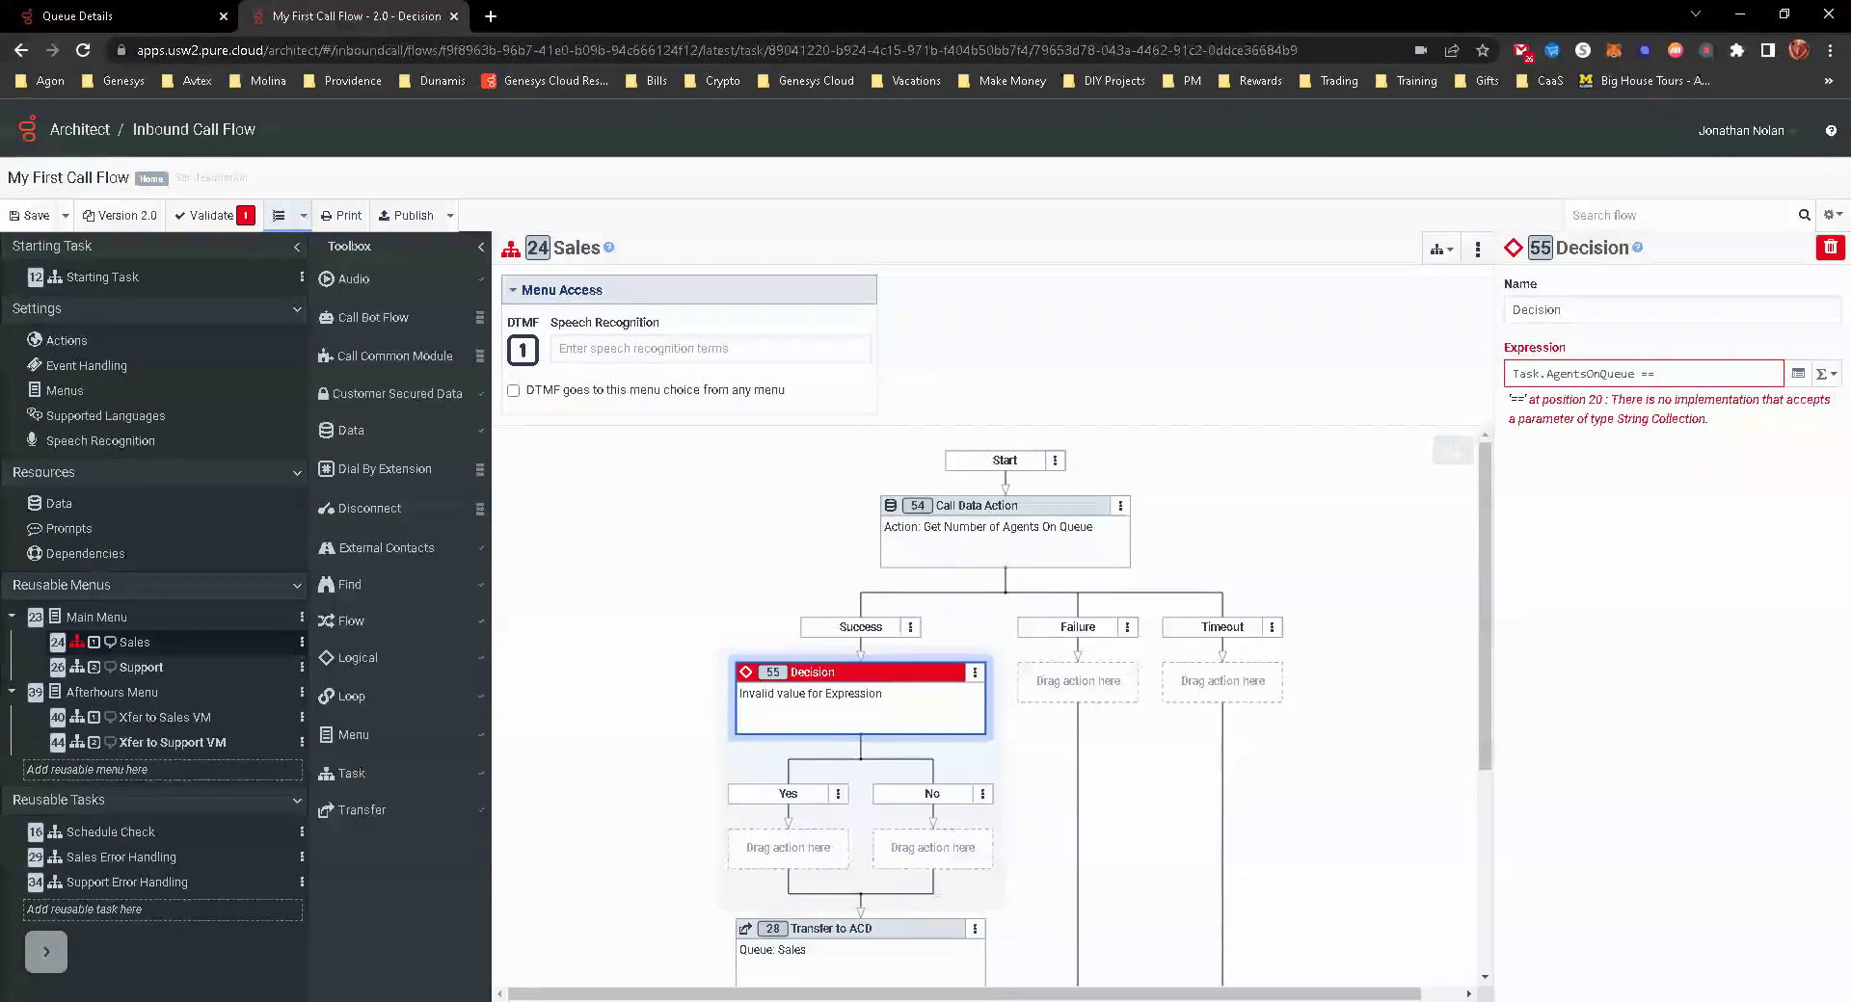
pyautogui.press('BackSpace')
pyautogui.press('BackSpace')
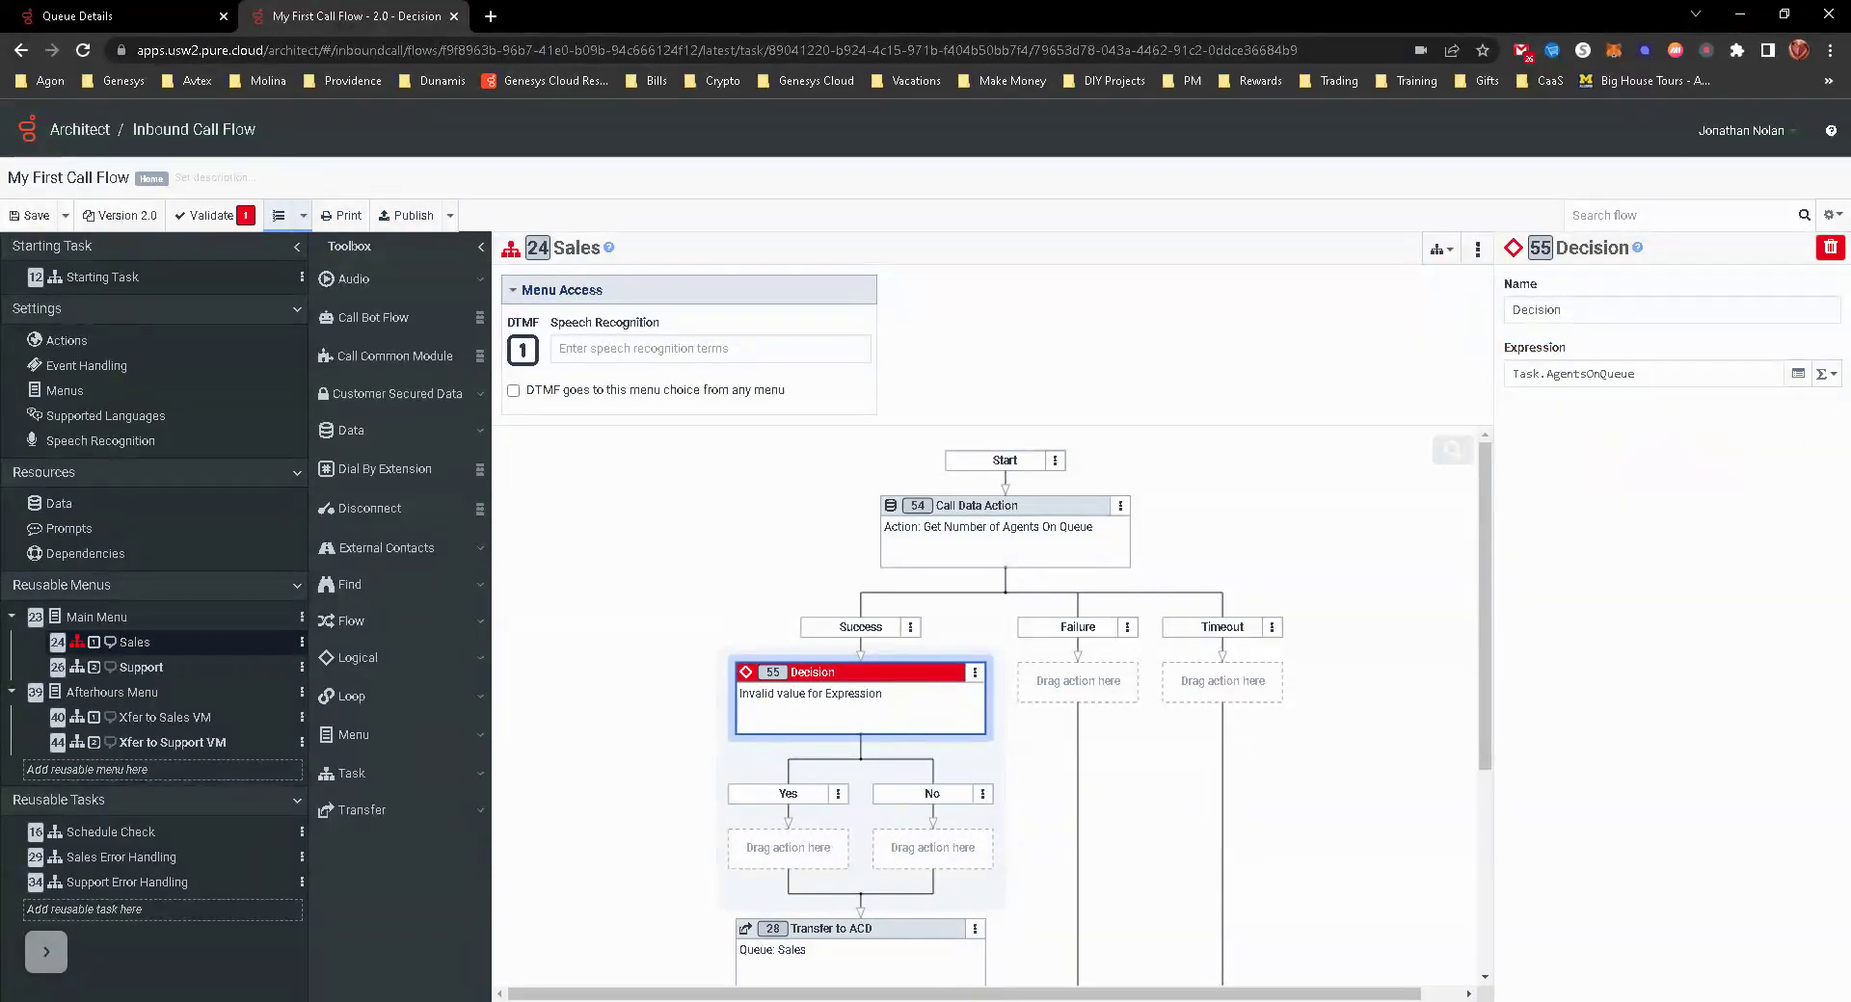
pyautogui.write('>')
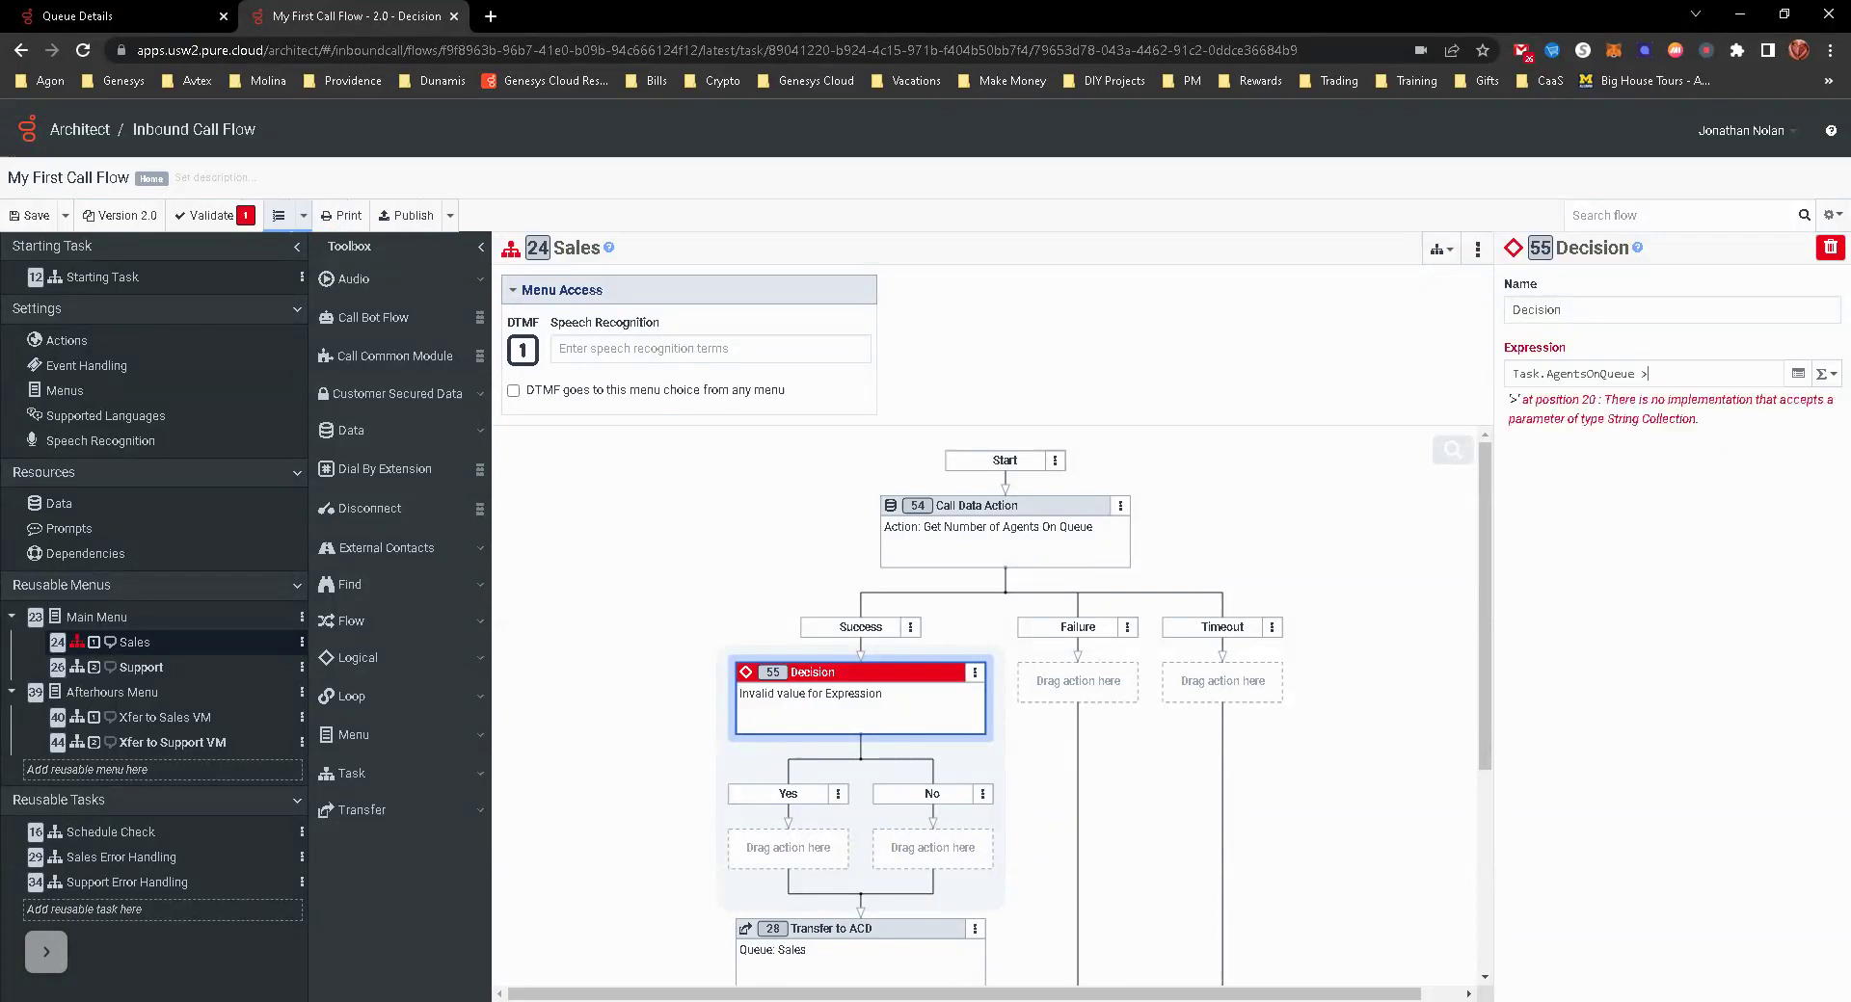
pyautogui.write(' 0"')
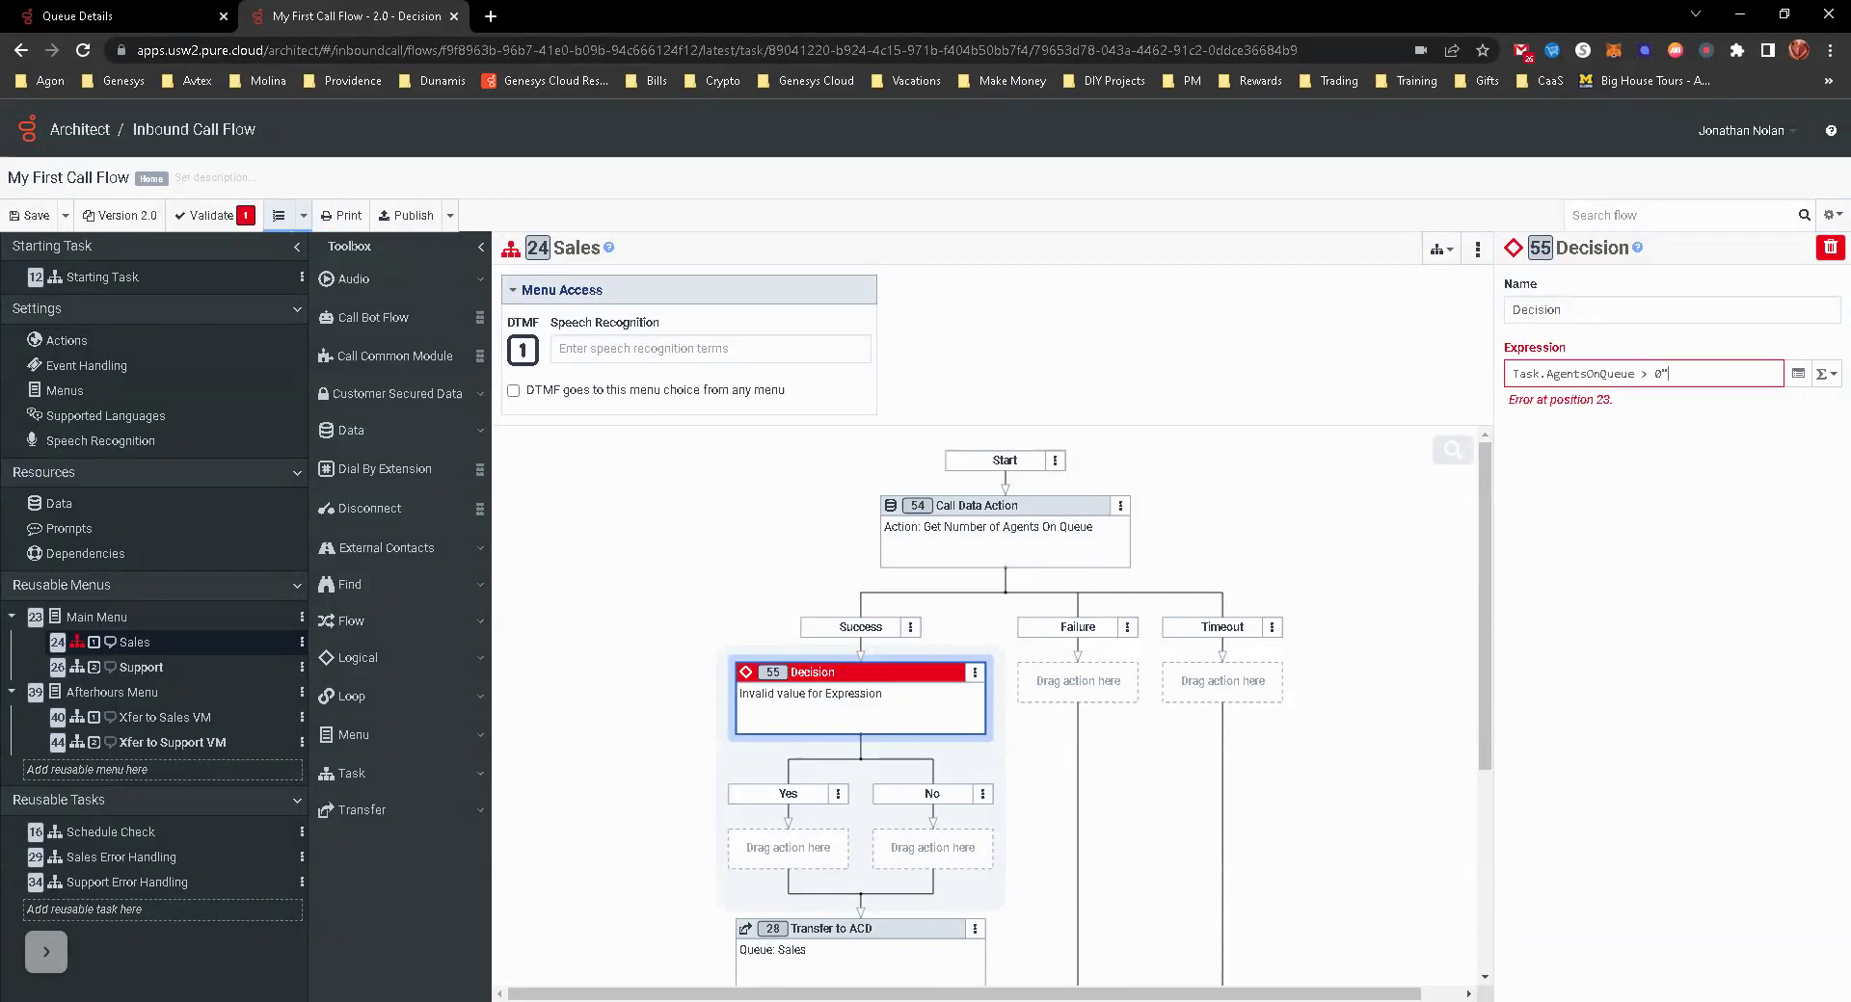
pyautogui.write('"')
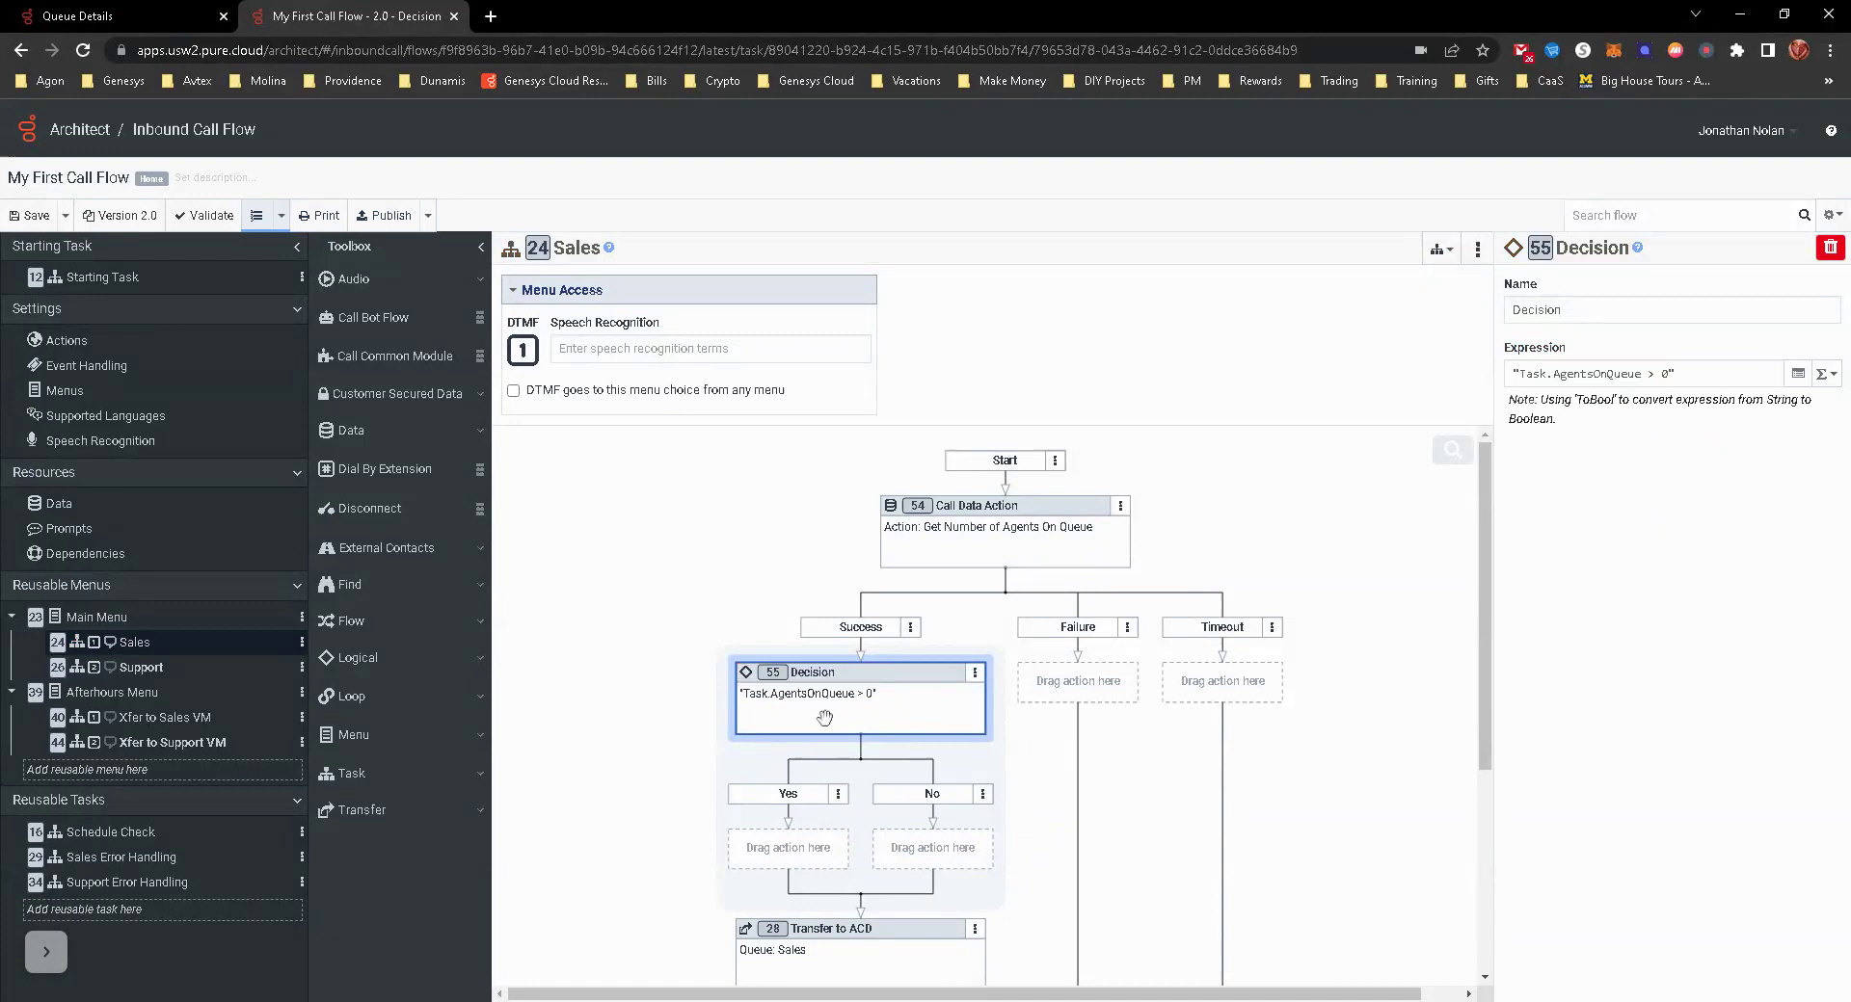
pyautogui.click(962, 533)
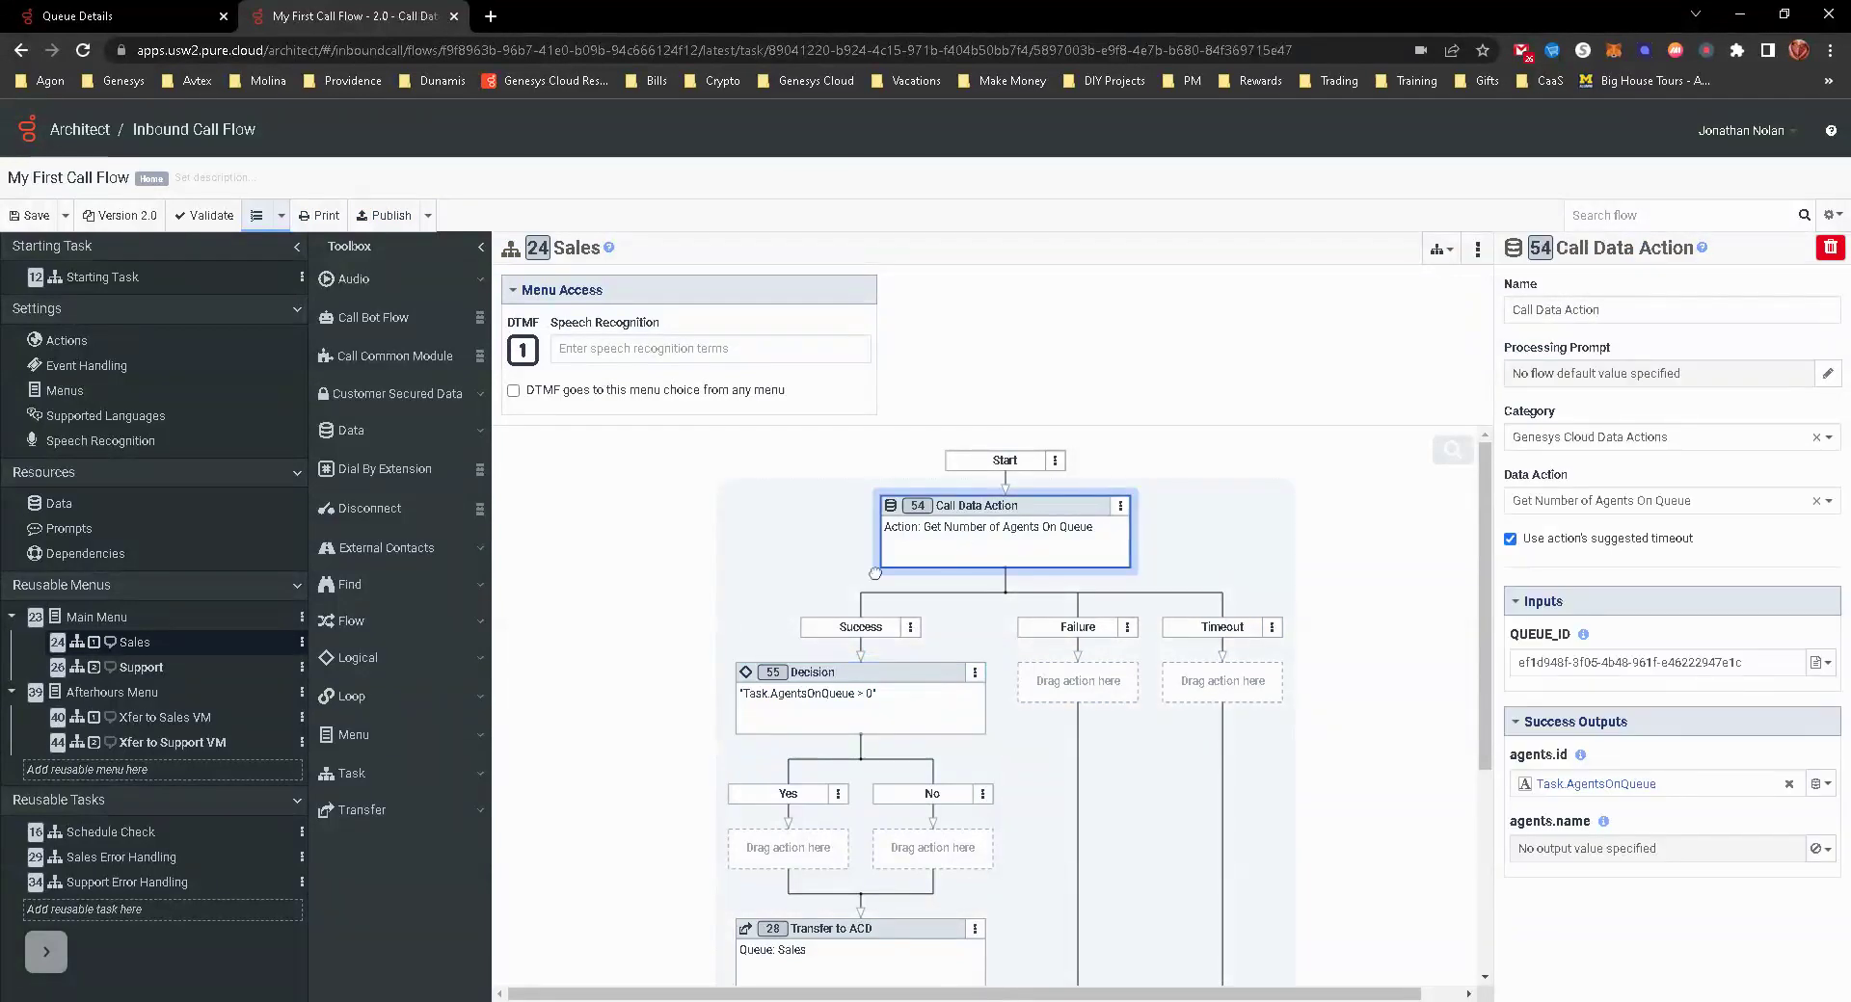
pyautogui.click(819, 699)
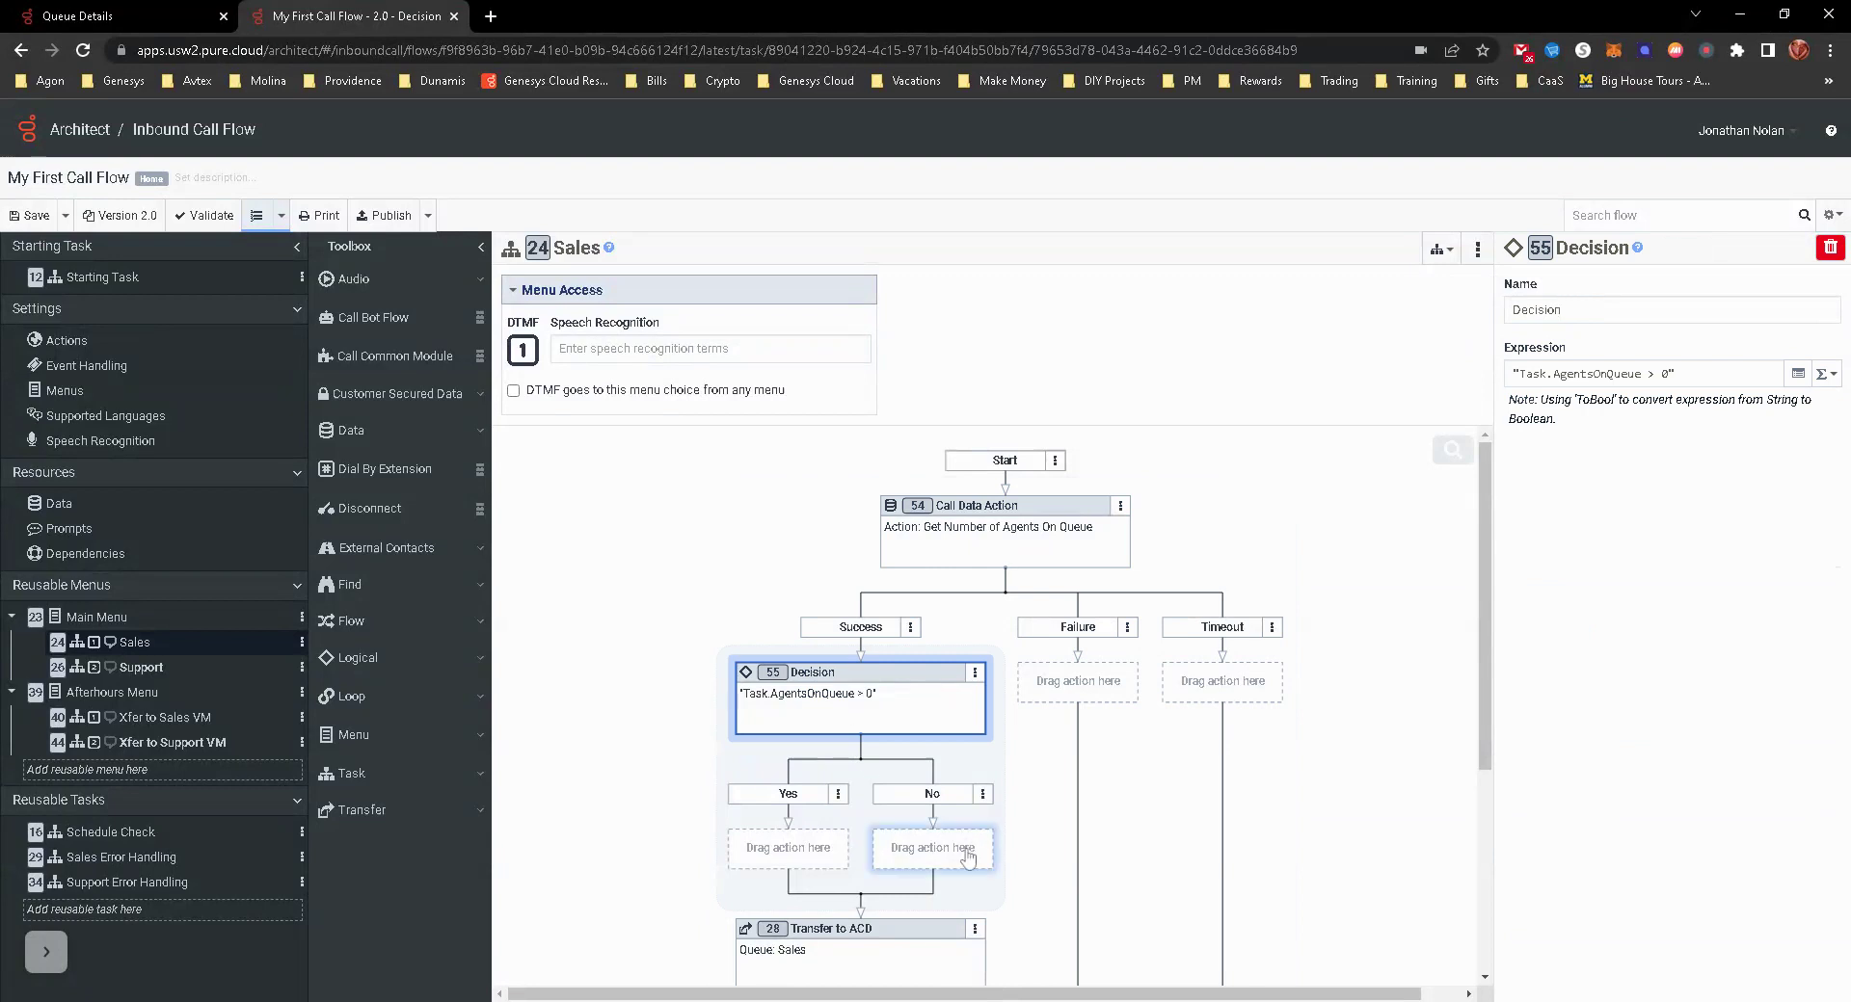
pyautogui.scroll(-3, 967, 856)
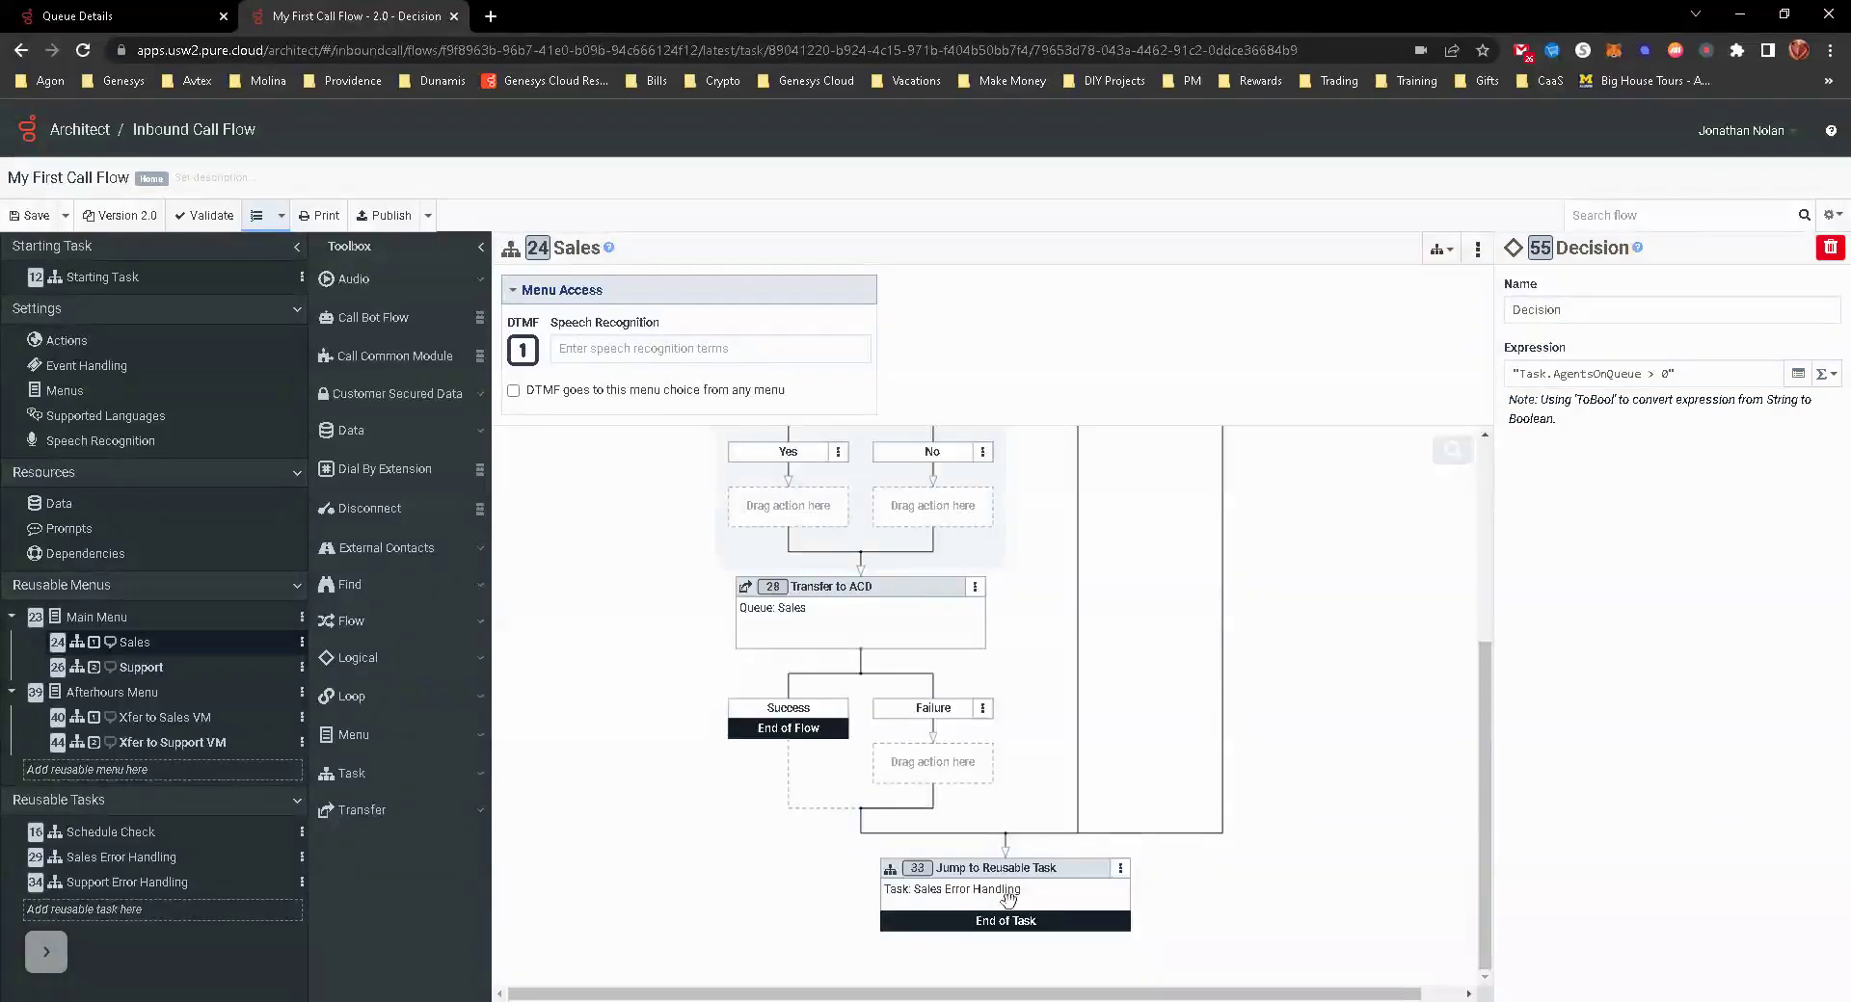
pyautogui.scroll(1, 684, 834)
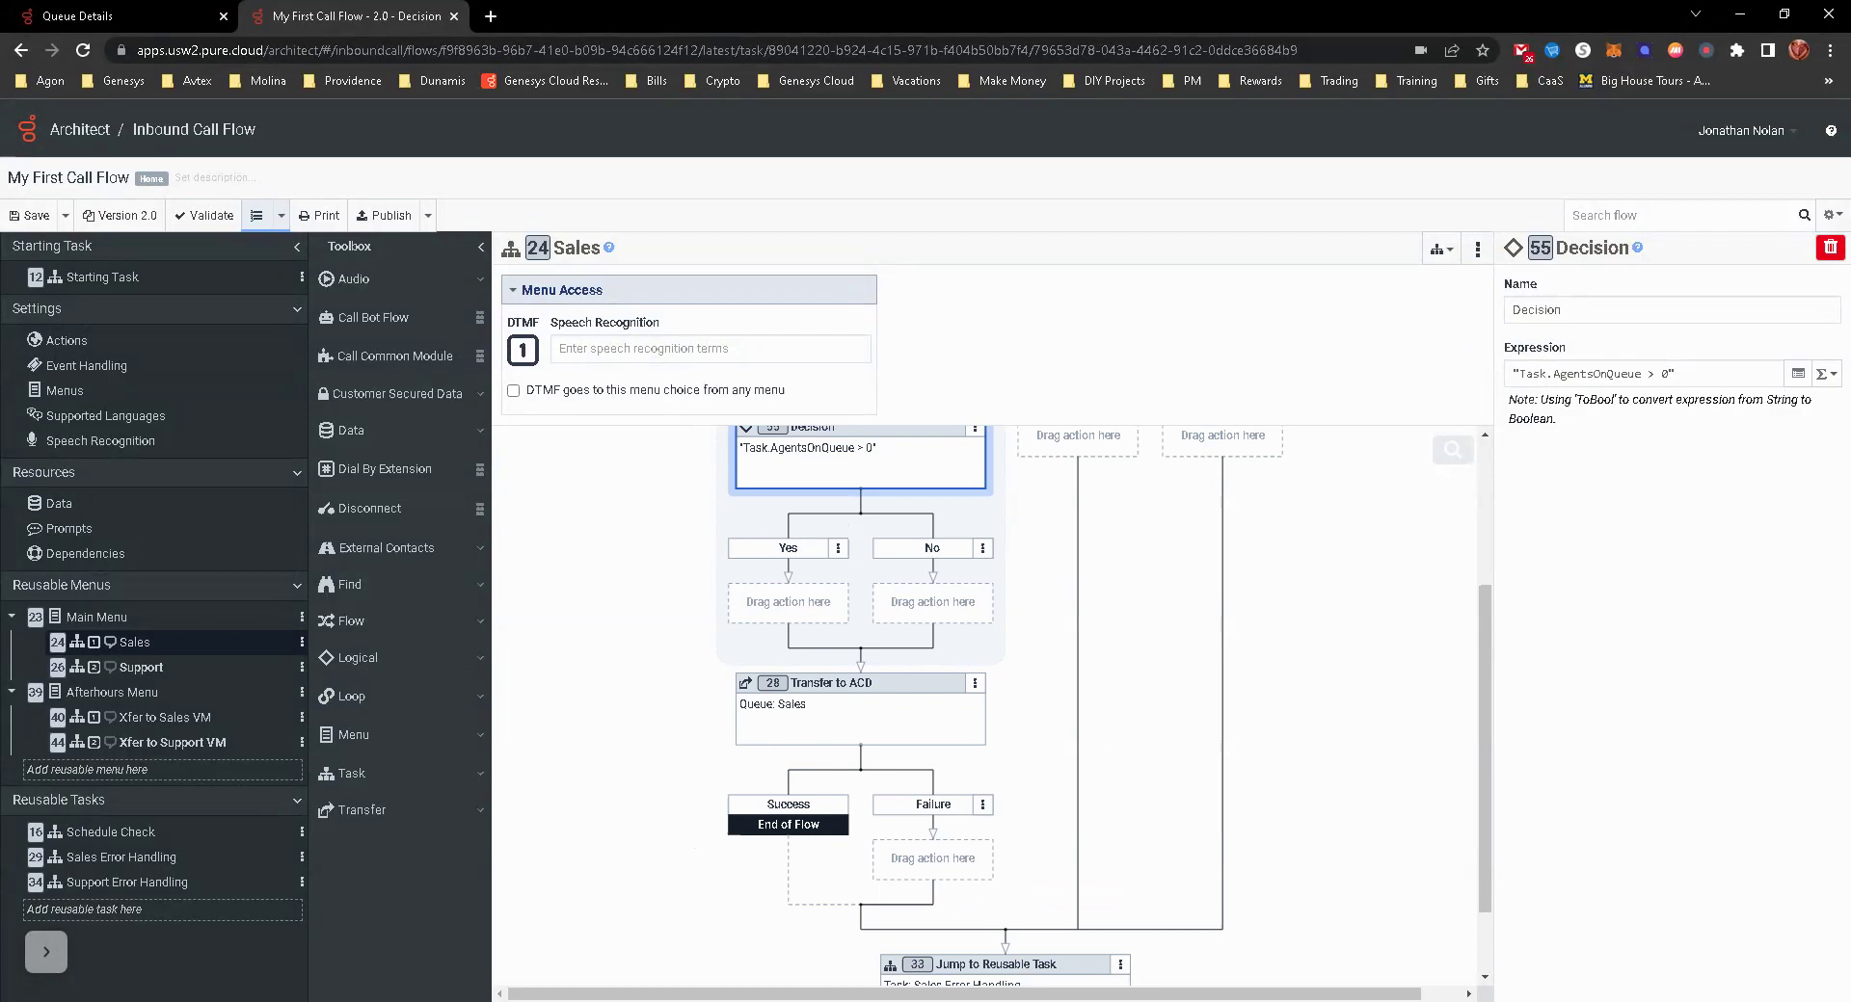
# Move the Transfer to ACD action into the Yes branch of the Decision in the Sales task.
pyautogui.moveTo(829, 684); pyautogui.dragTo(785, 600)
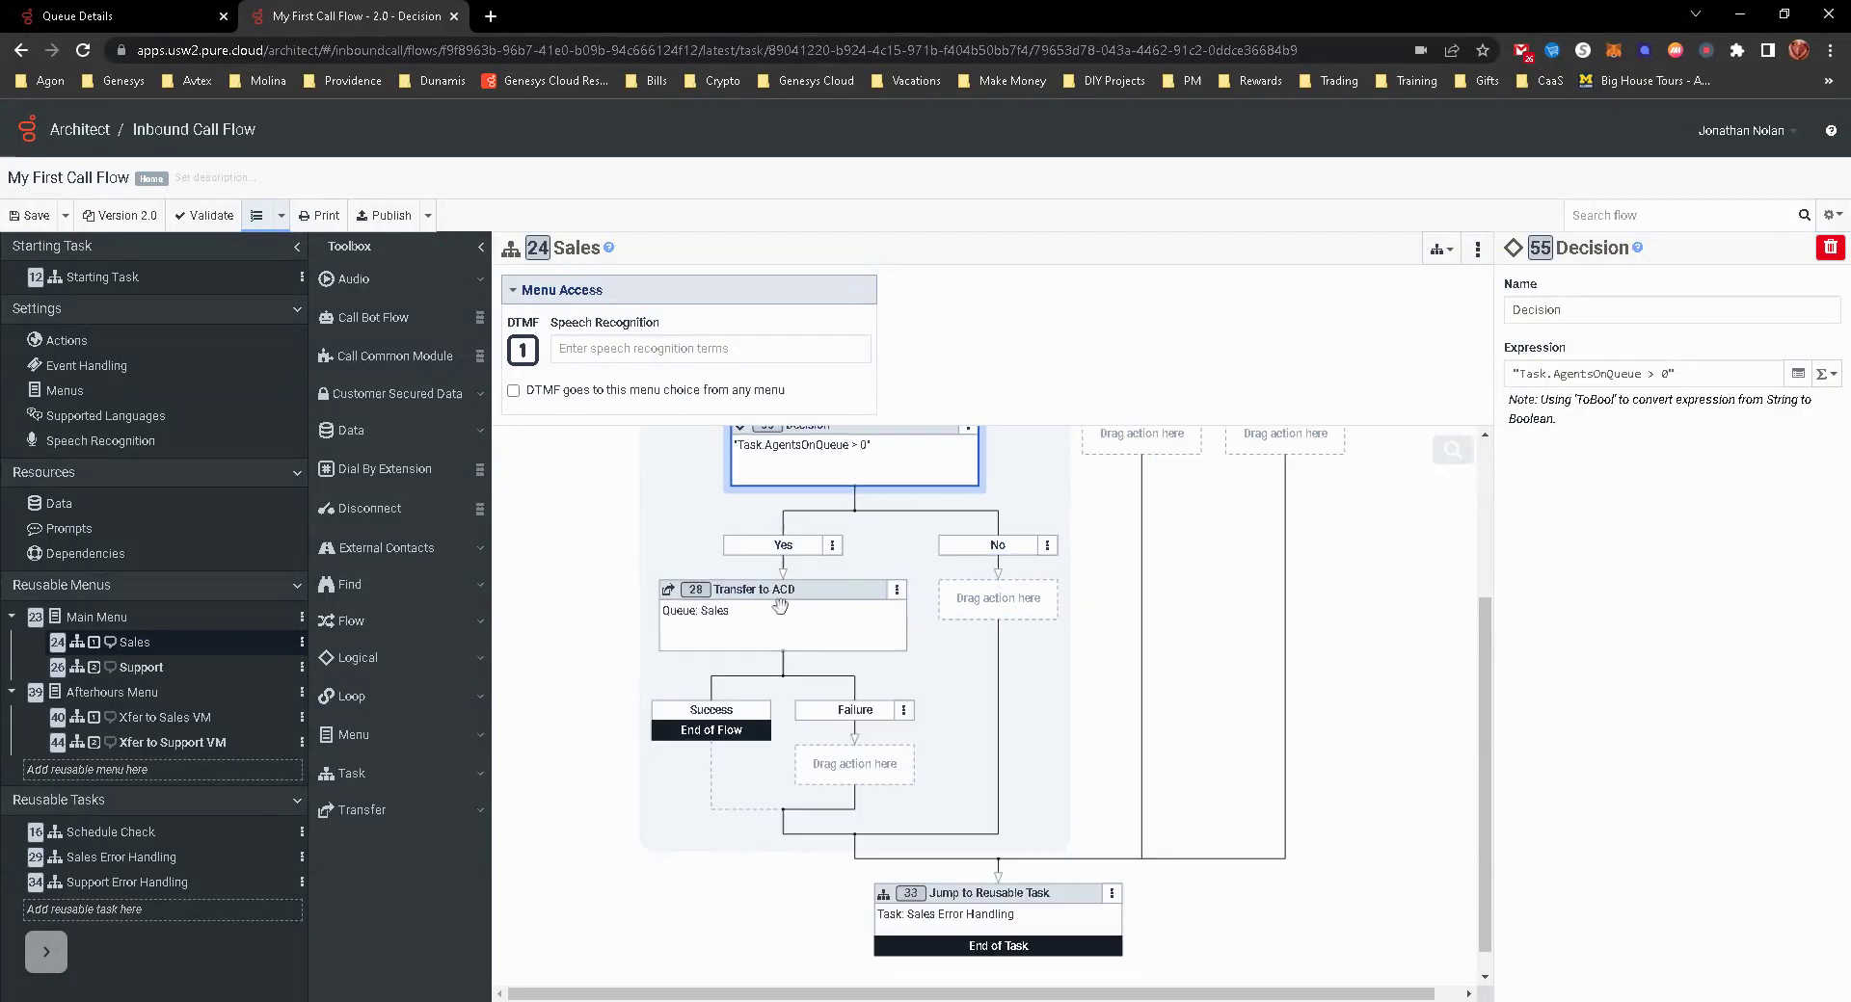
pyautogui.scroll(1, 734, 665)
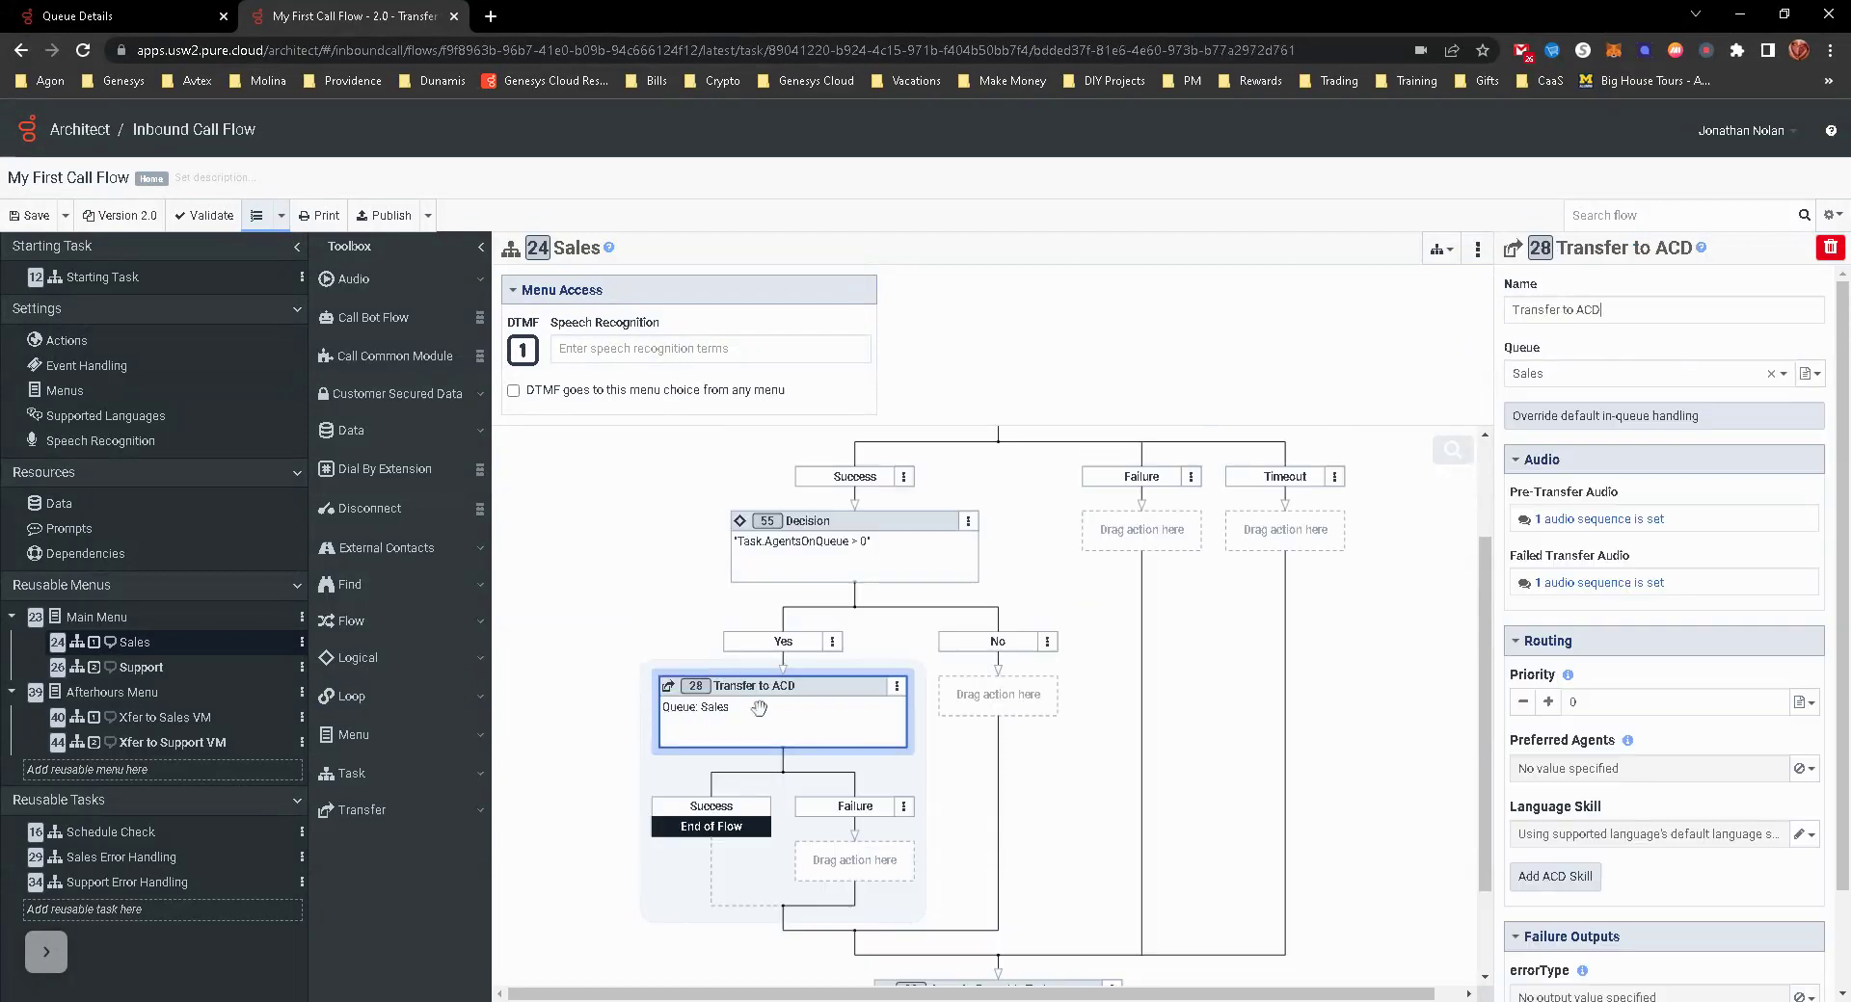
pyautogui.click(877, 528)
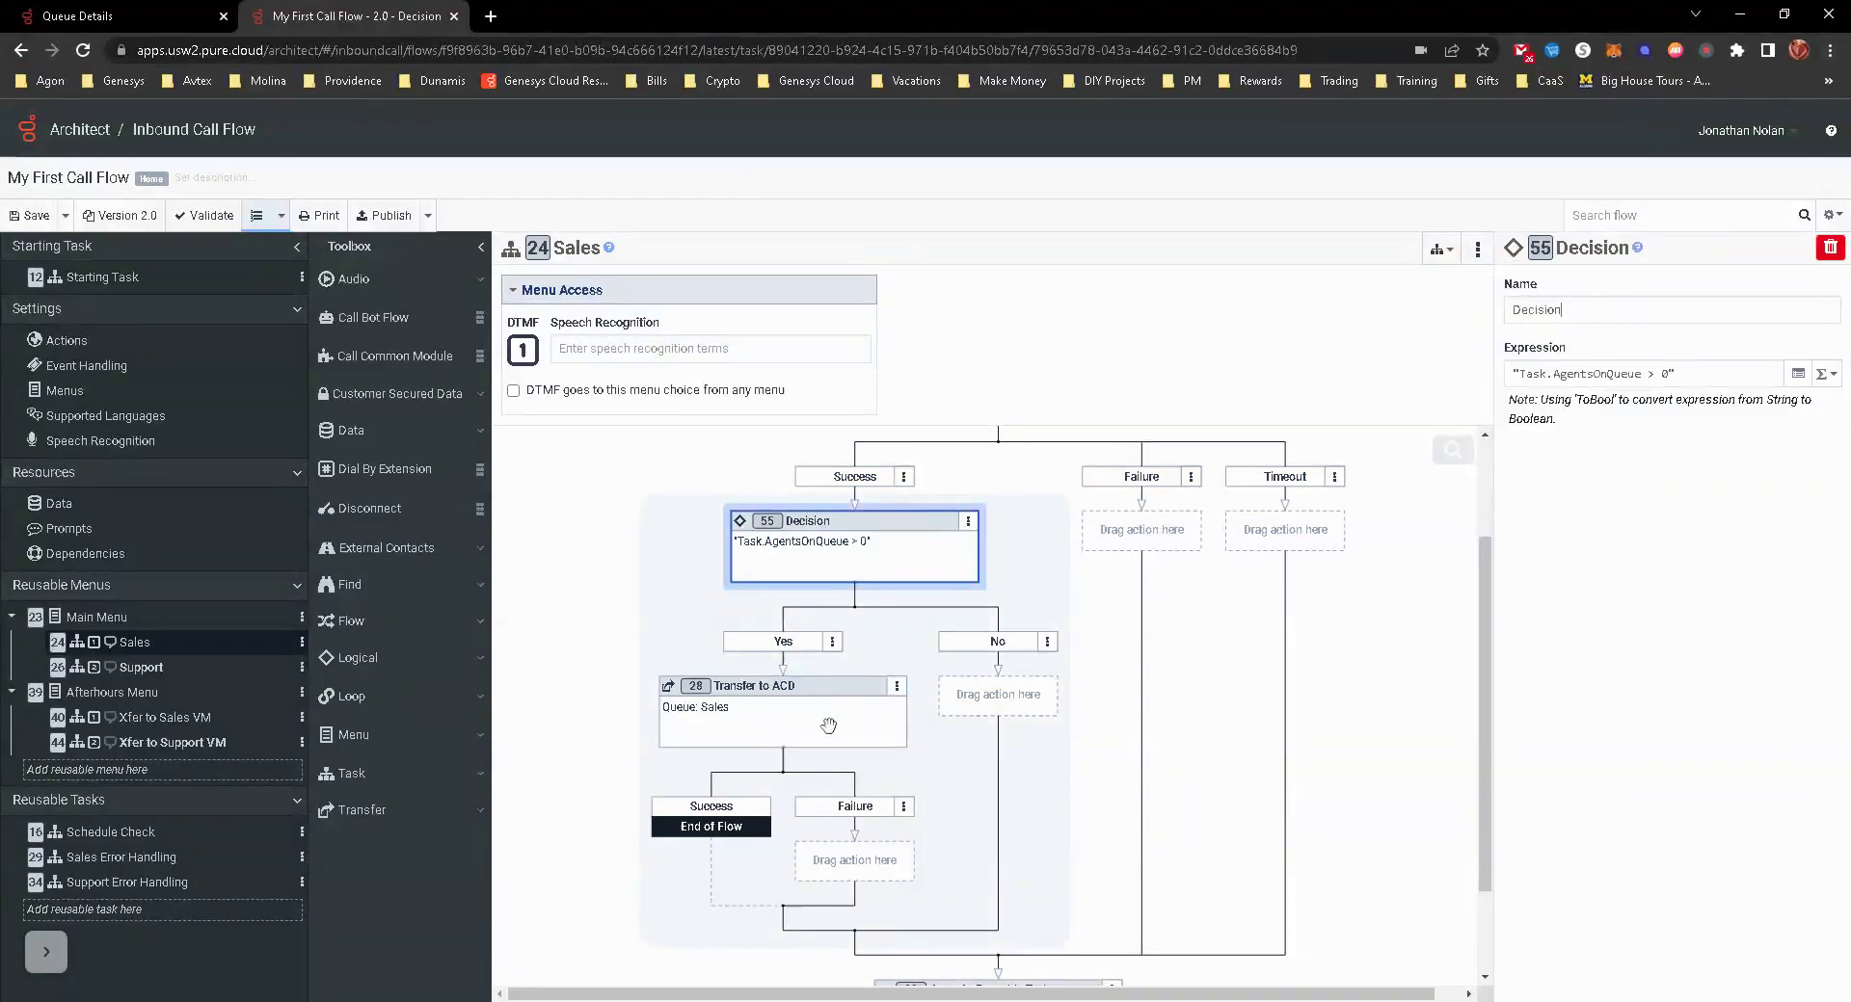
# Insert a Decision action before Play Audio in the Sales Error Handling task and switch its condition to an expression.
pyautogui.scroll(-1, 901, 708)
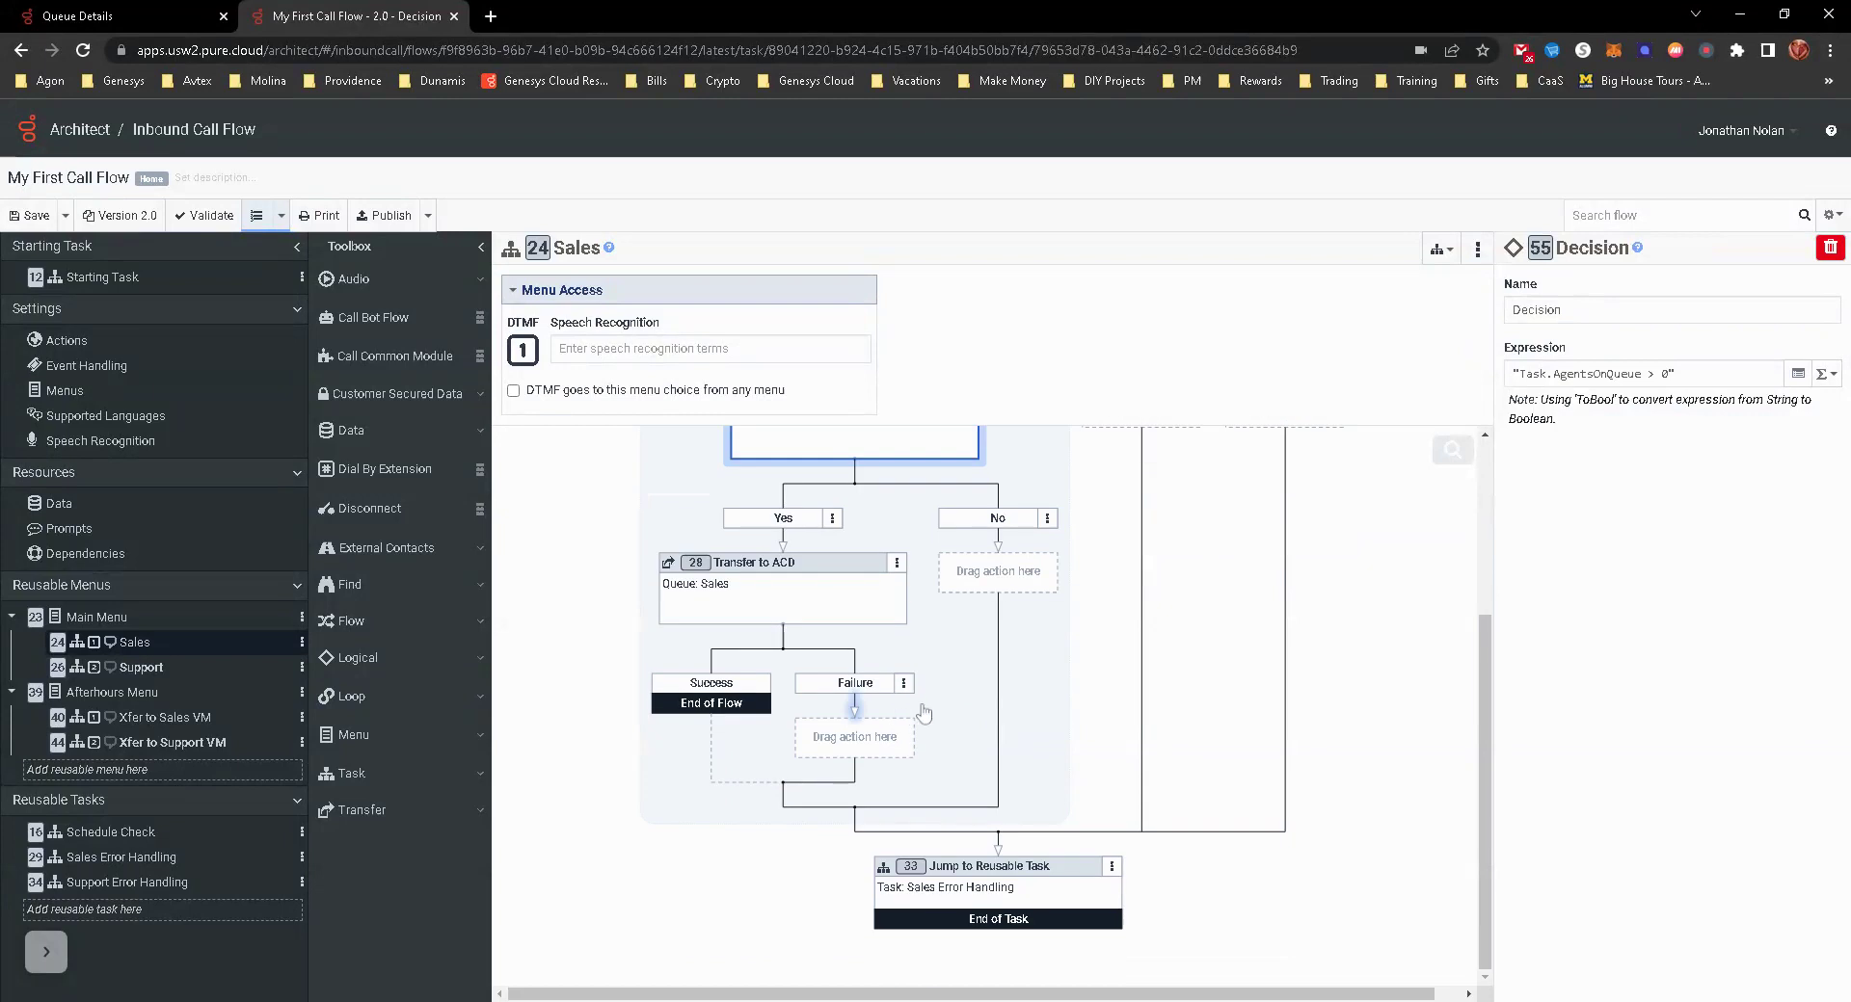
pyautogui.click(1006, 900)
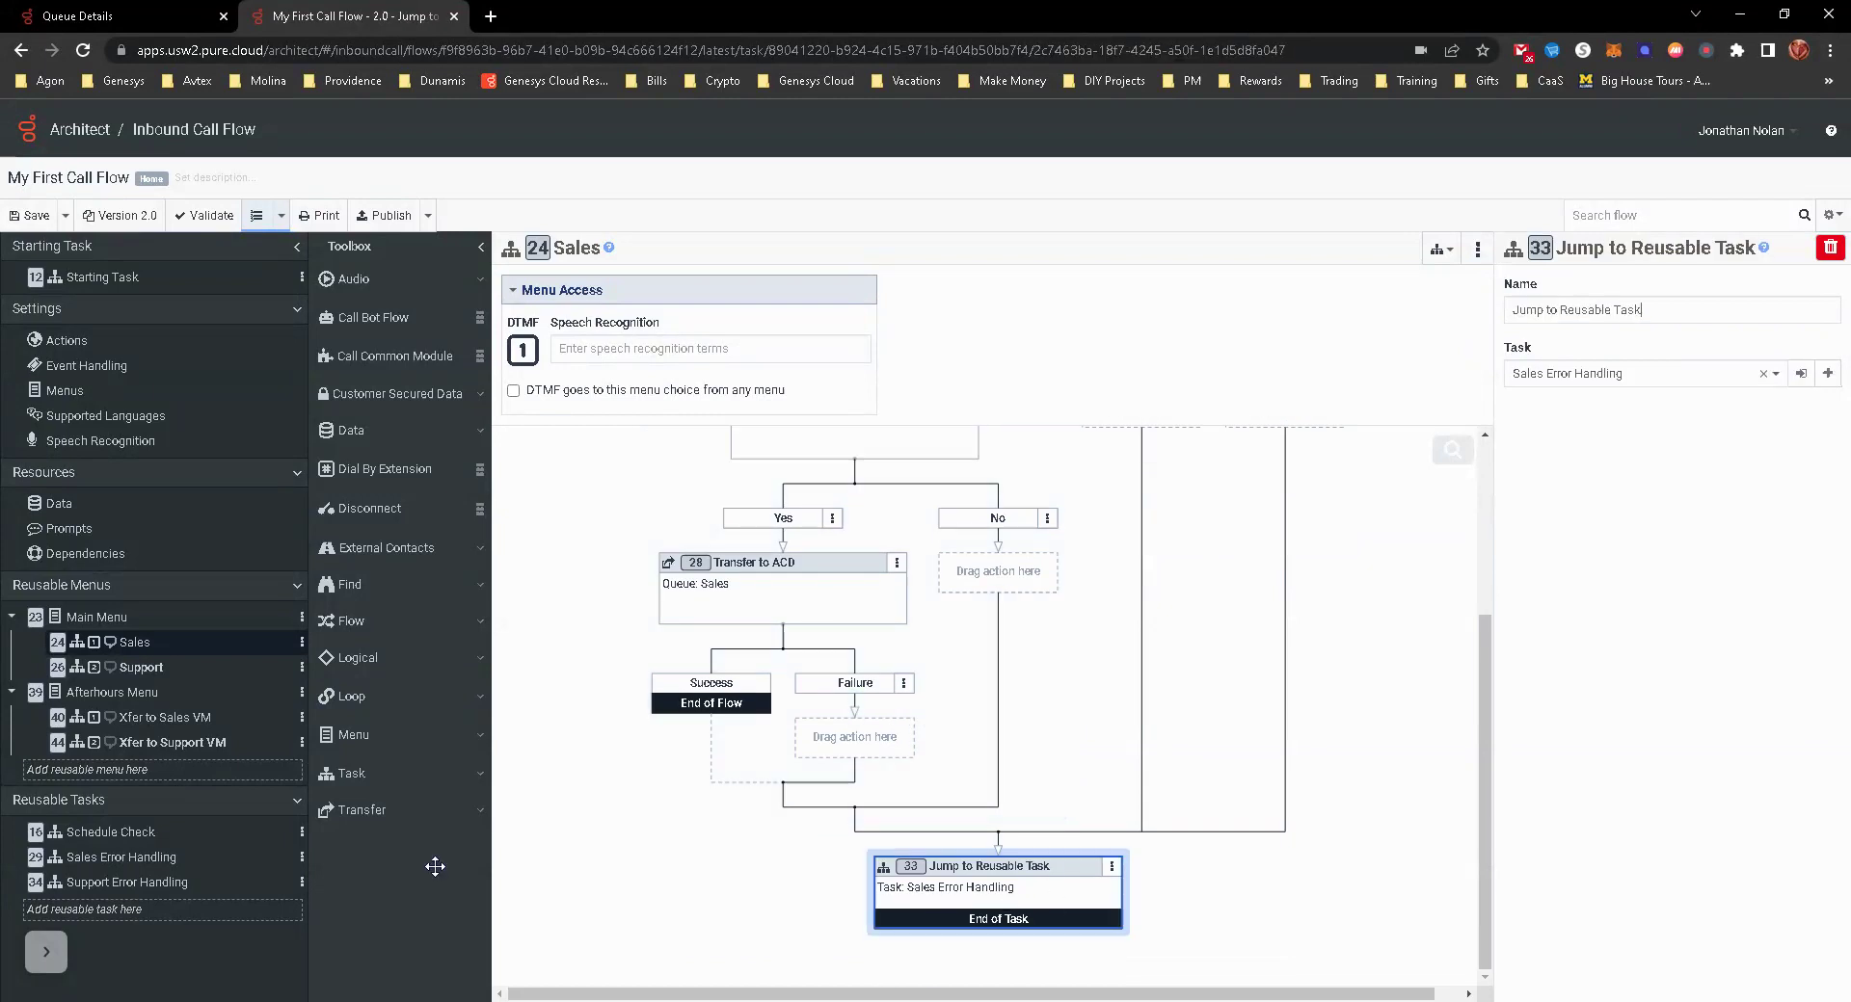
pyautogui.click(128, 867)
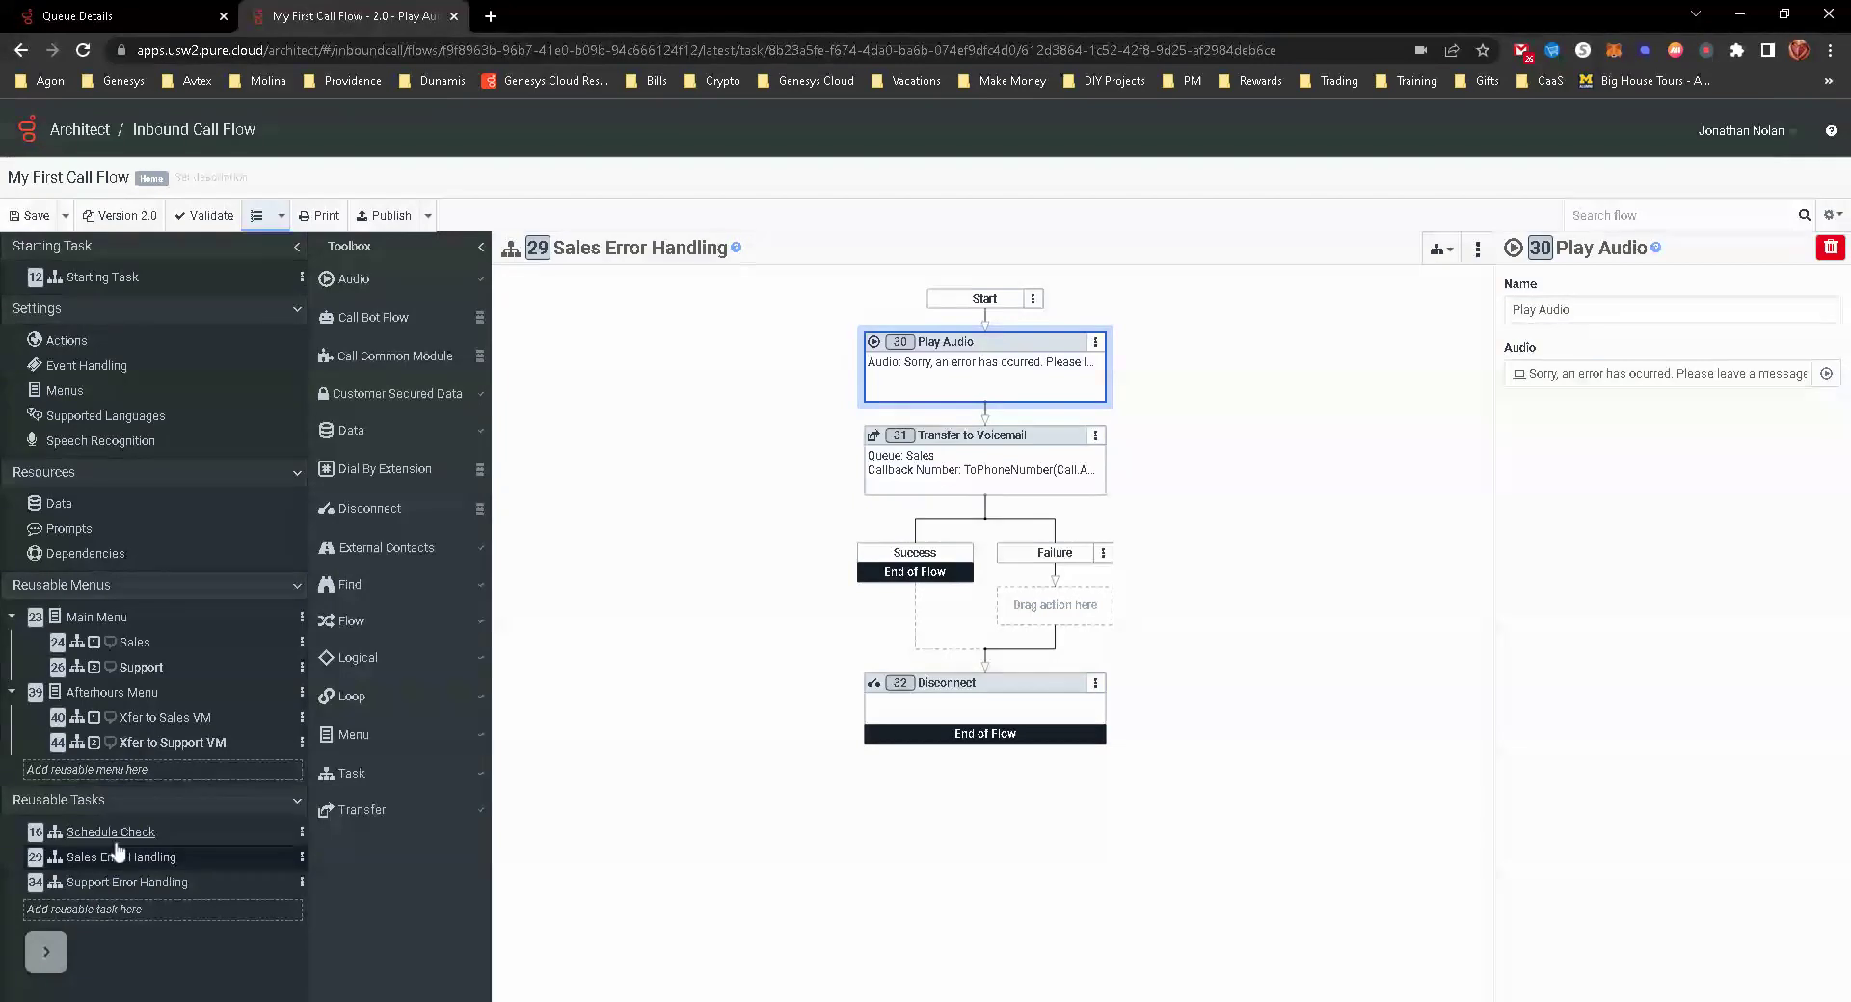
pyautogui.click(133, 642)
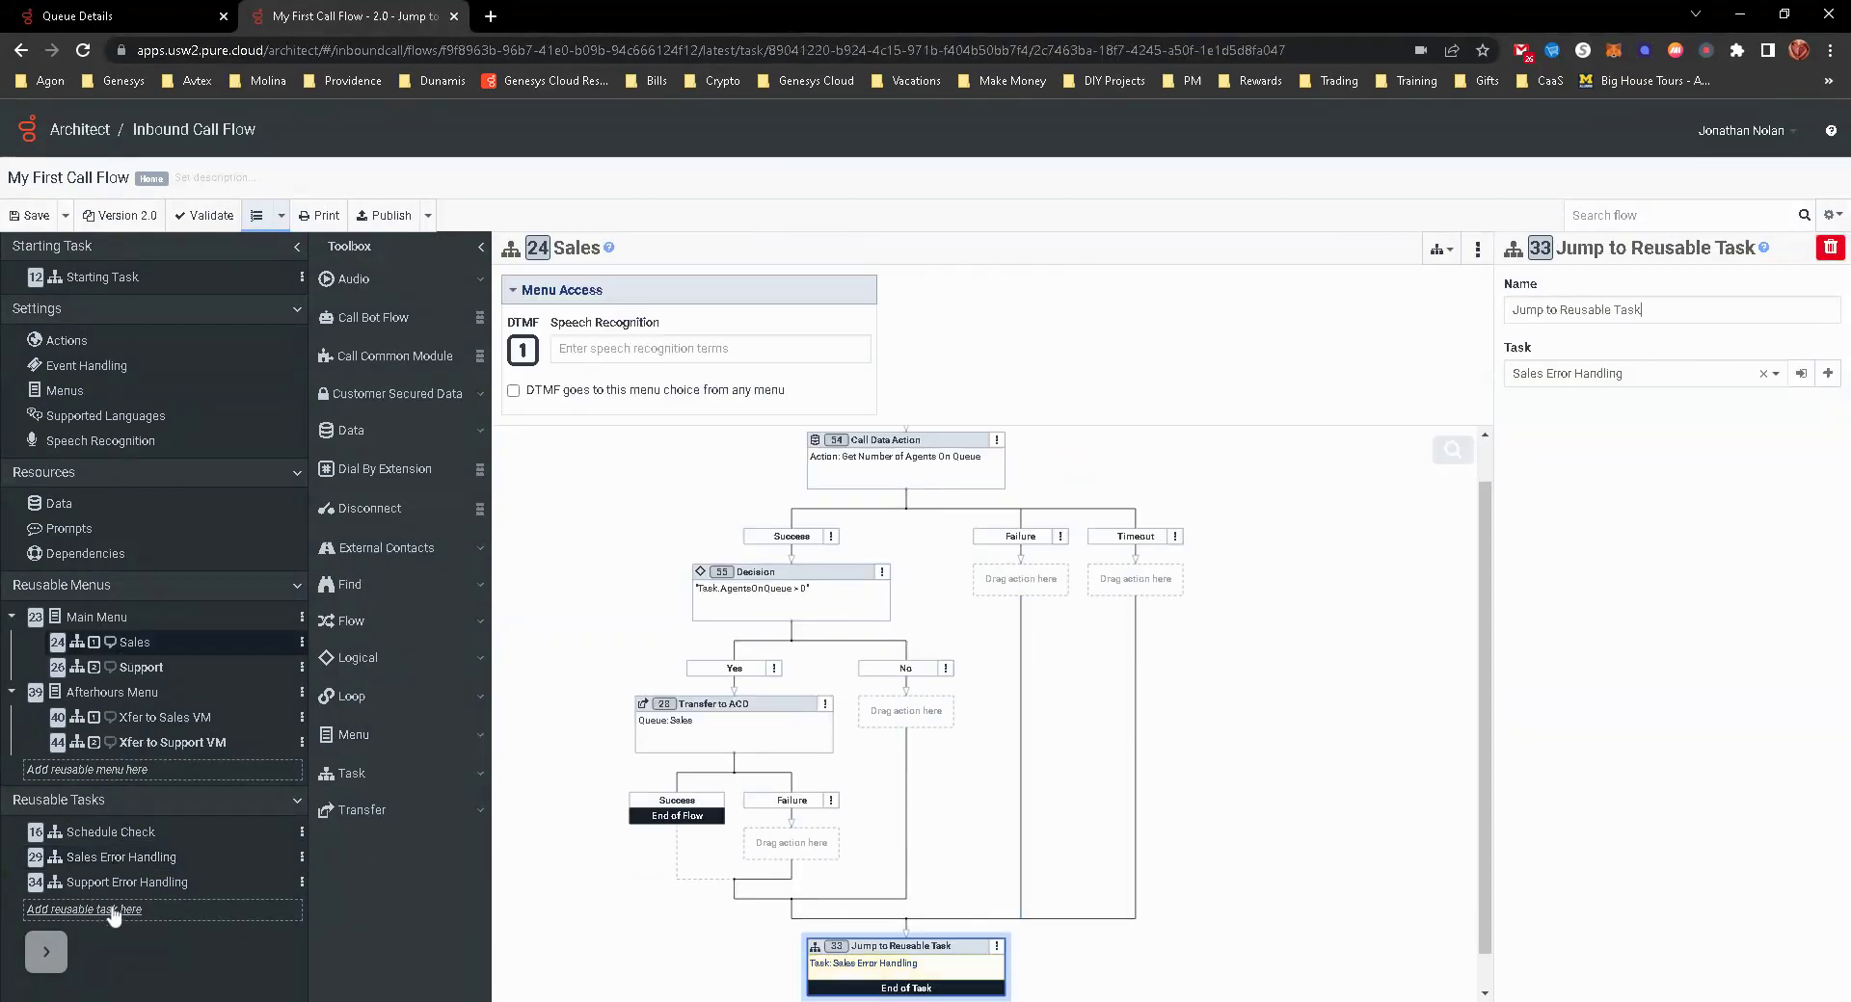
pyautogui.click(118, 857)
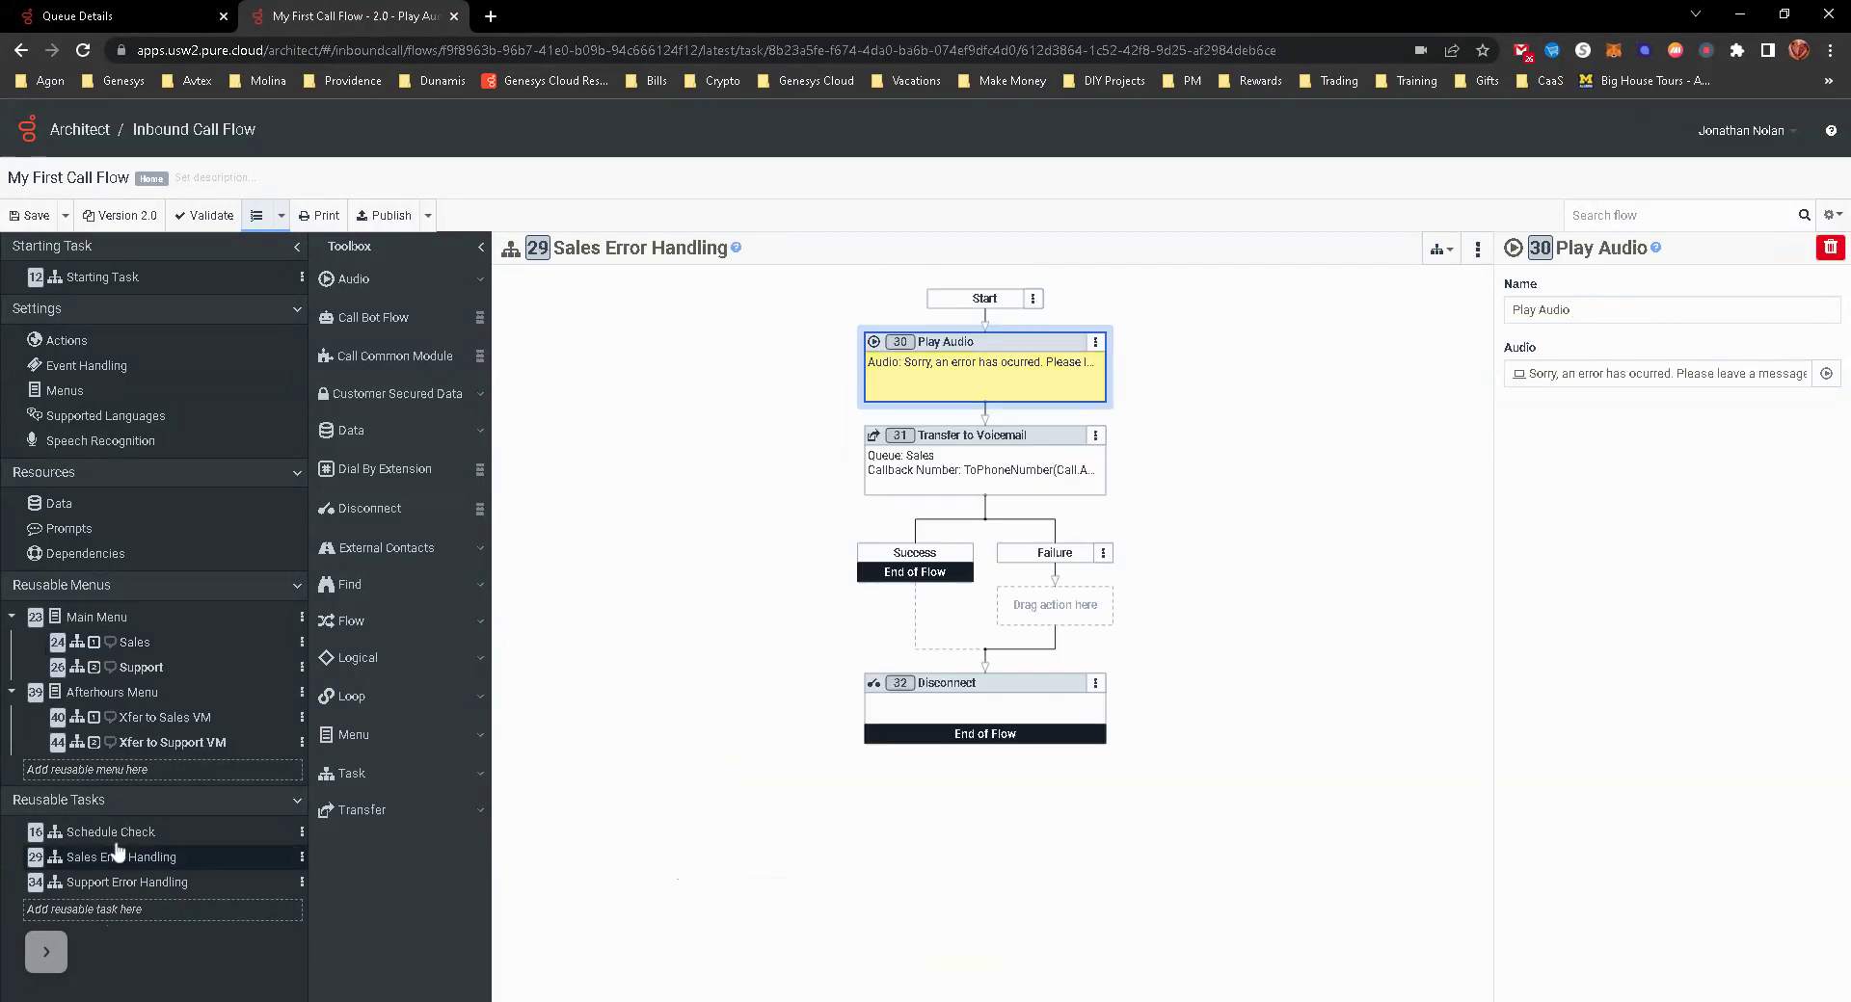
pyautogui.rightClick(986, 331)
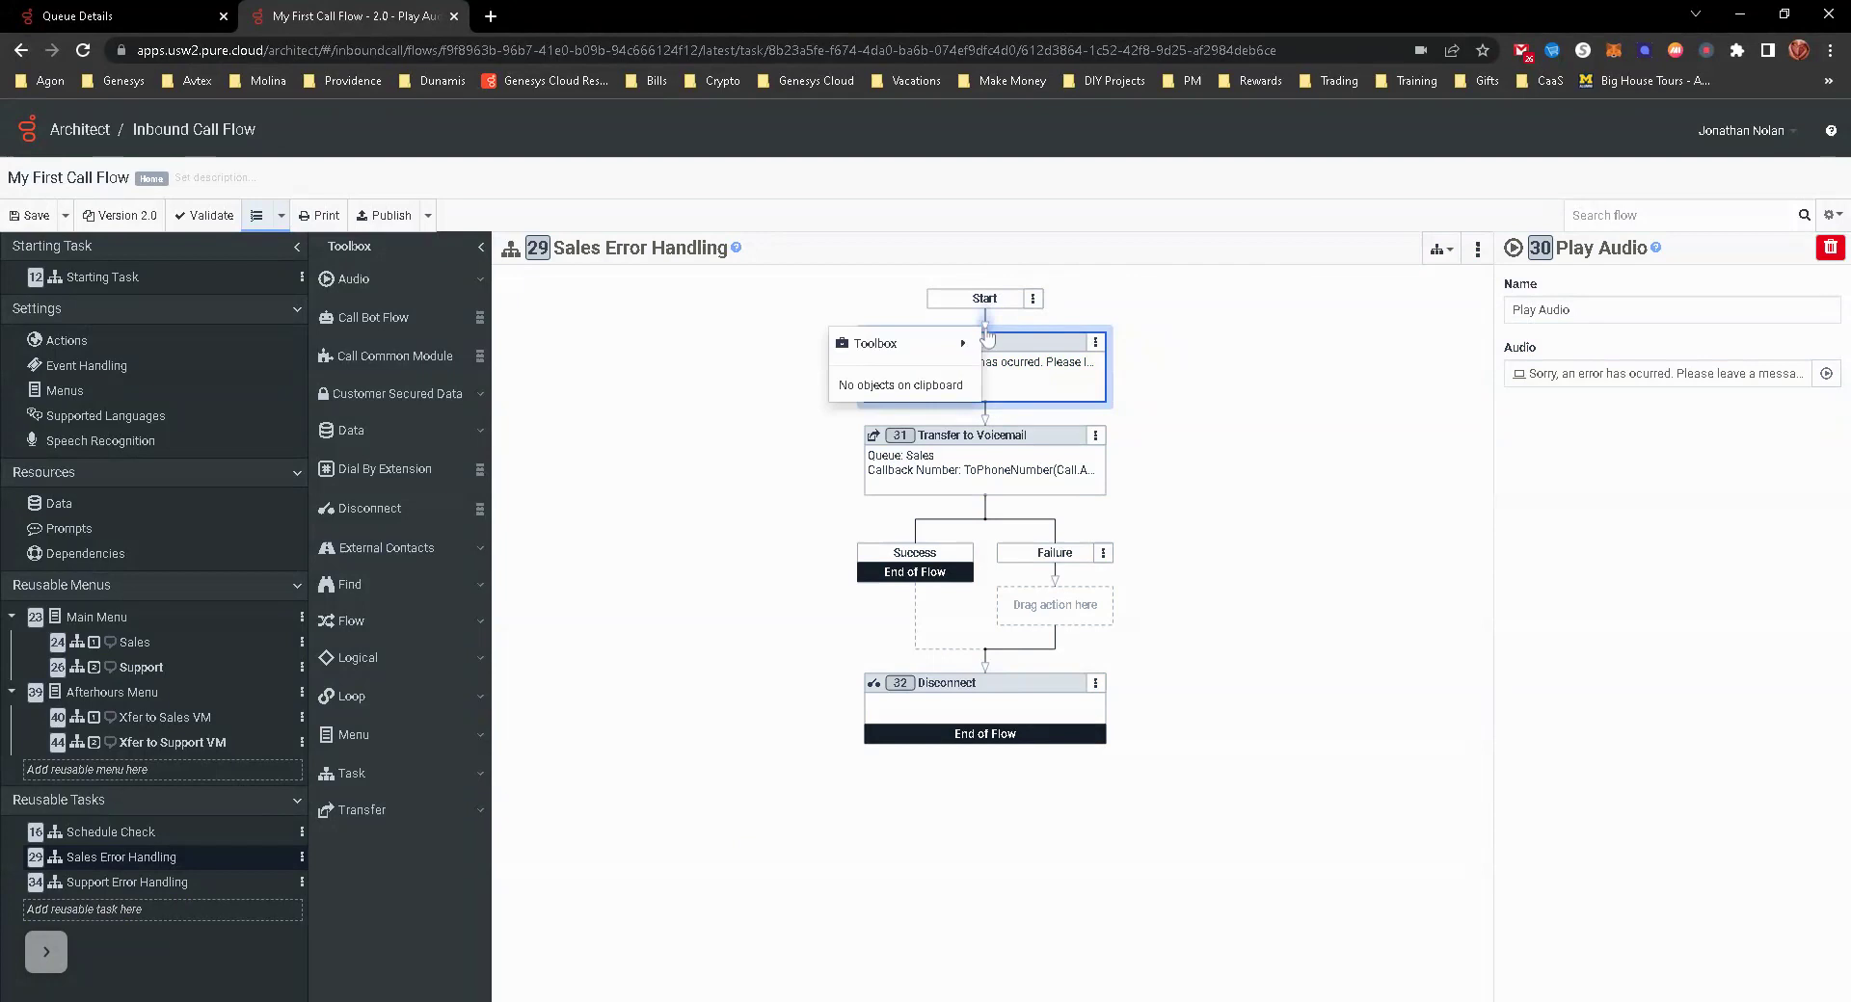
pyautogui.moveTo(950, 345)
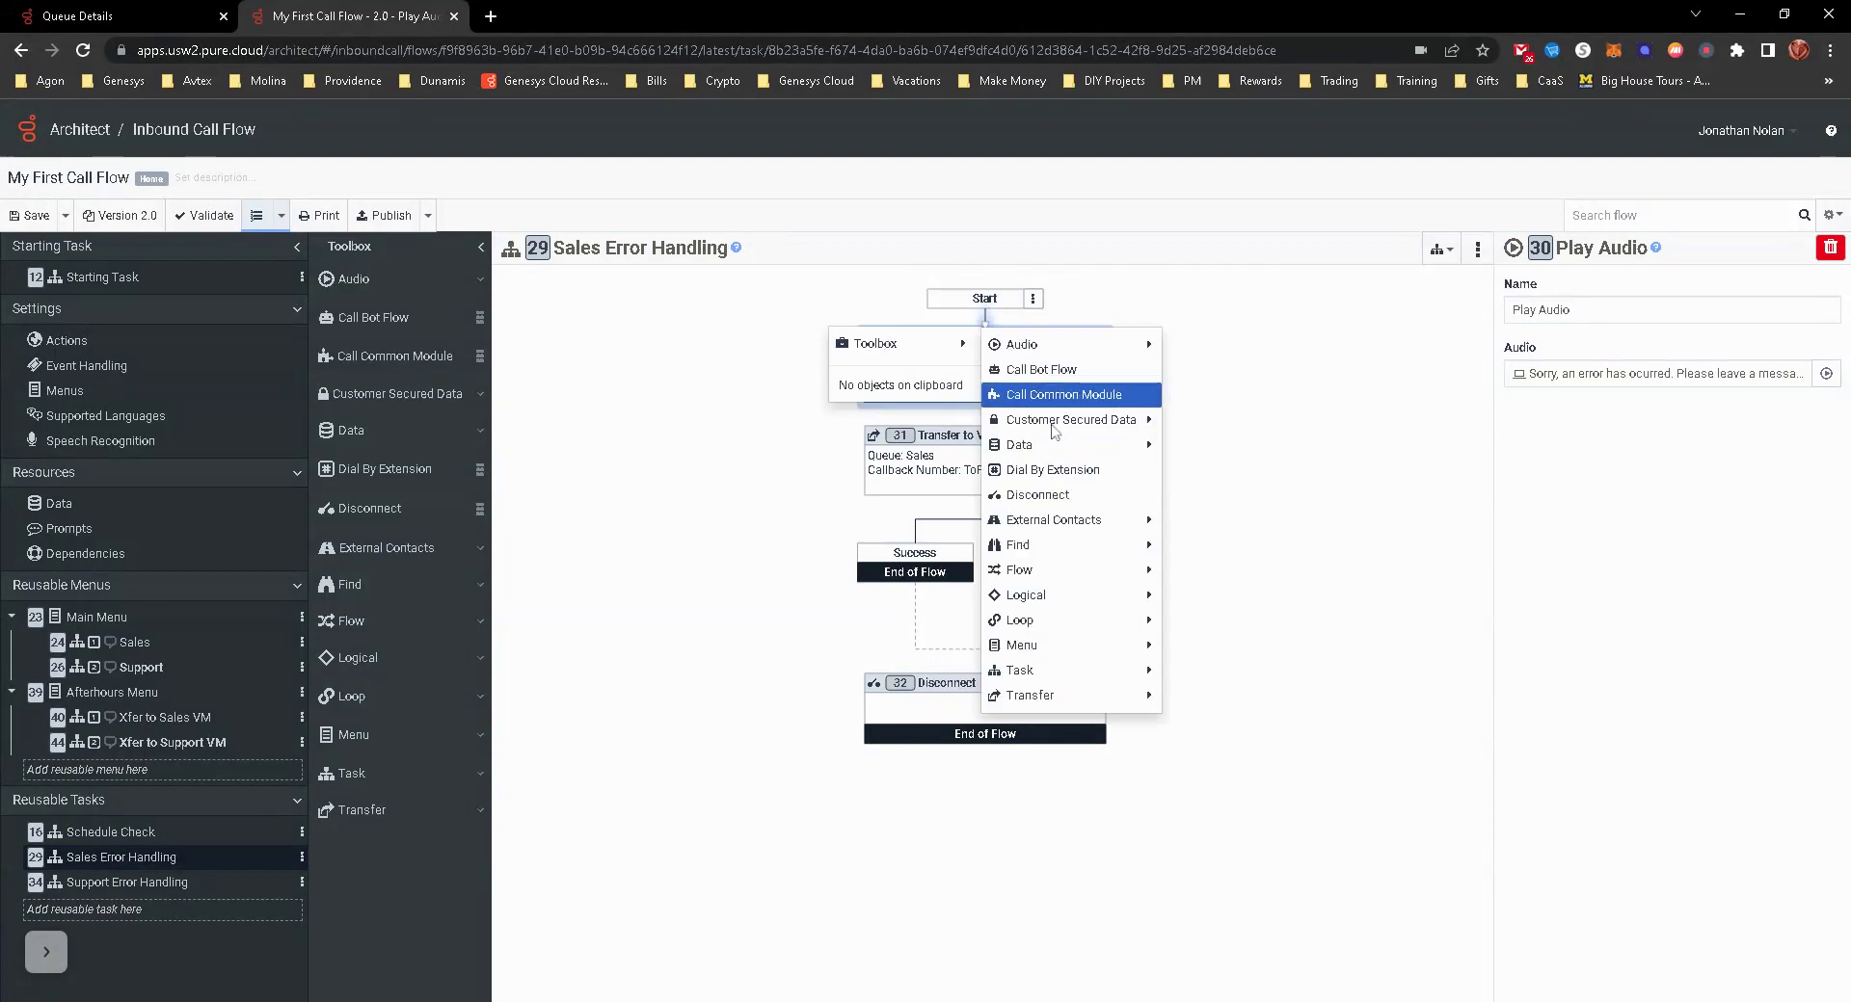
pyautogui.moveTo(1039, 598)
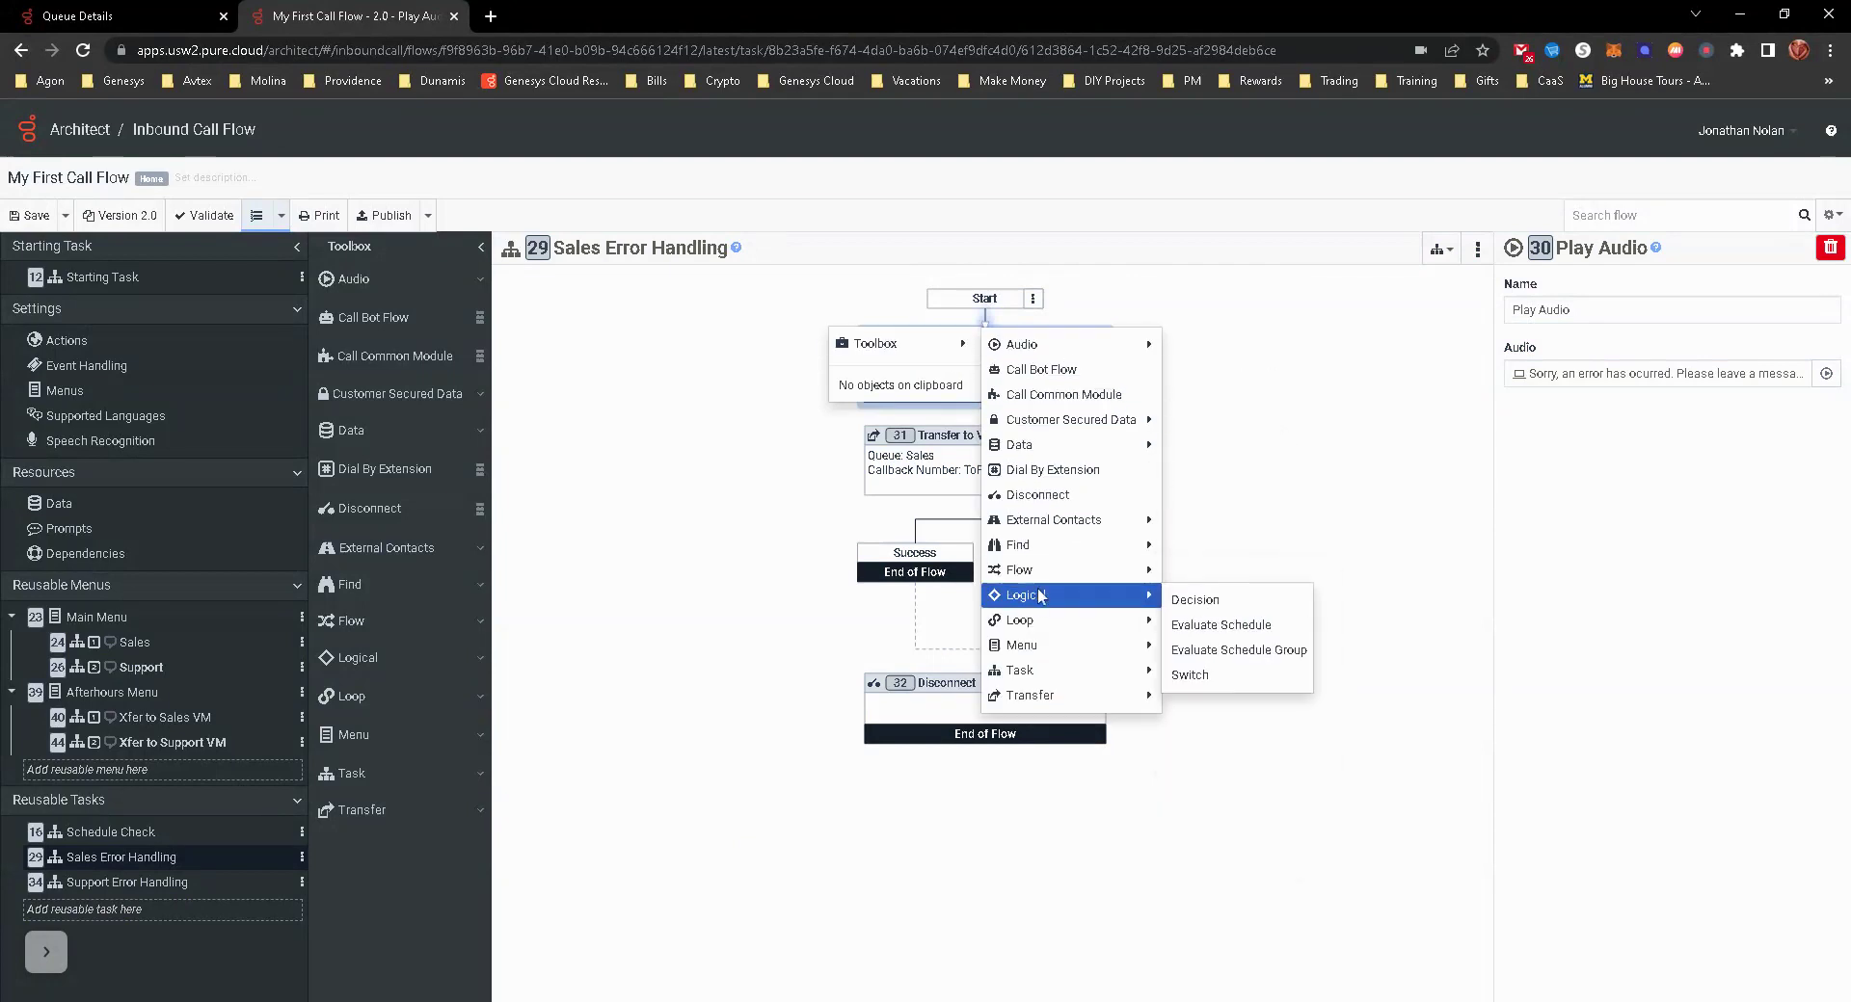
pyautogui.click(1187, 599)
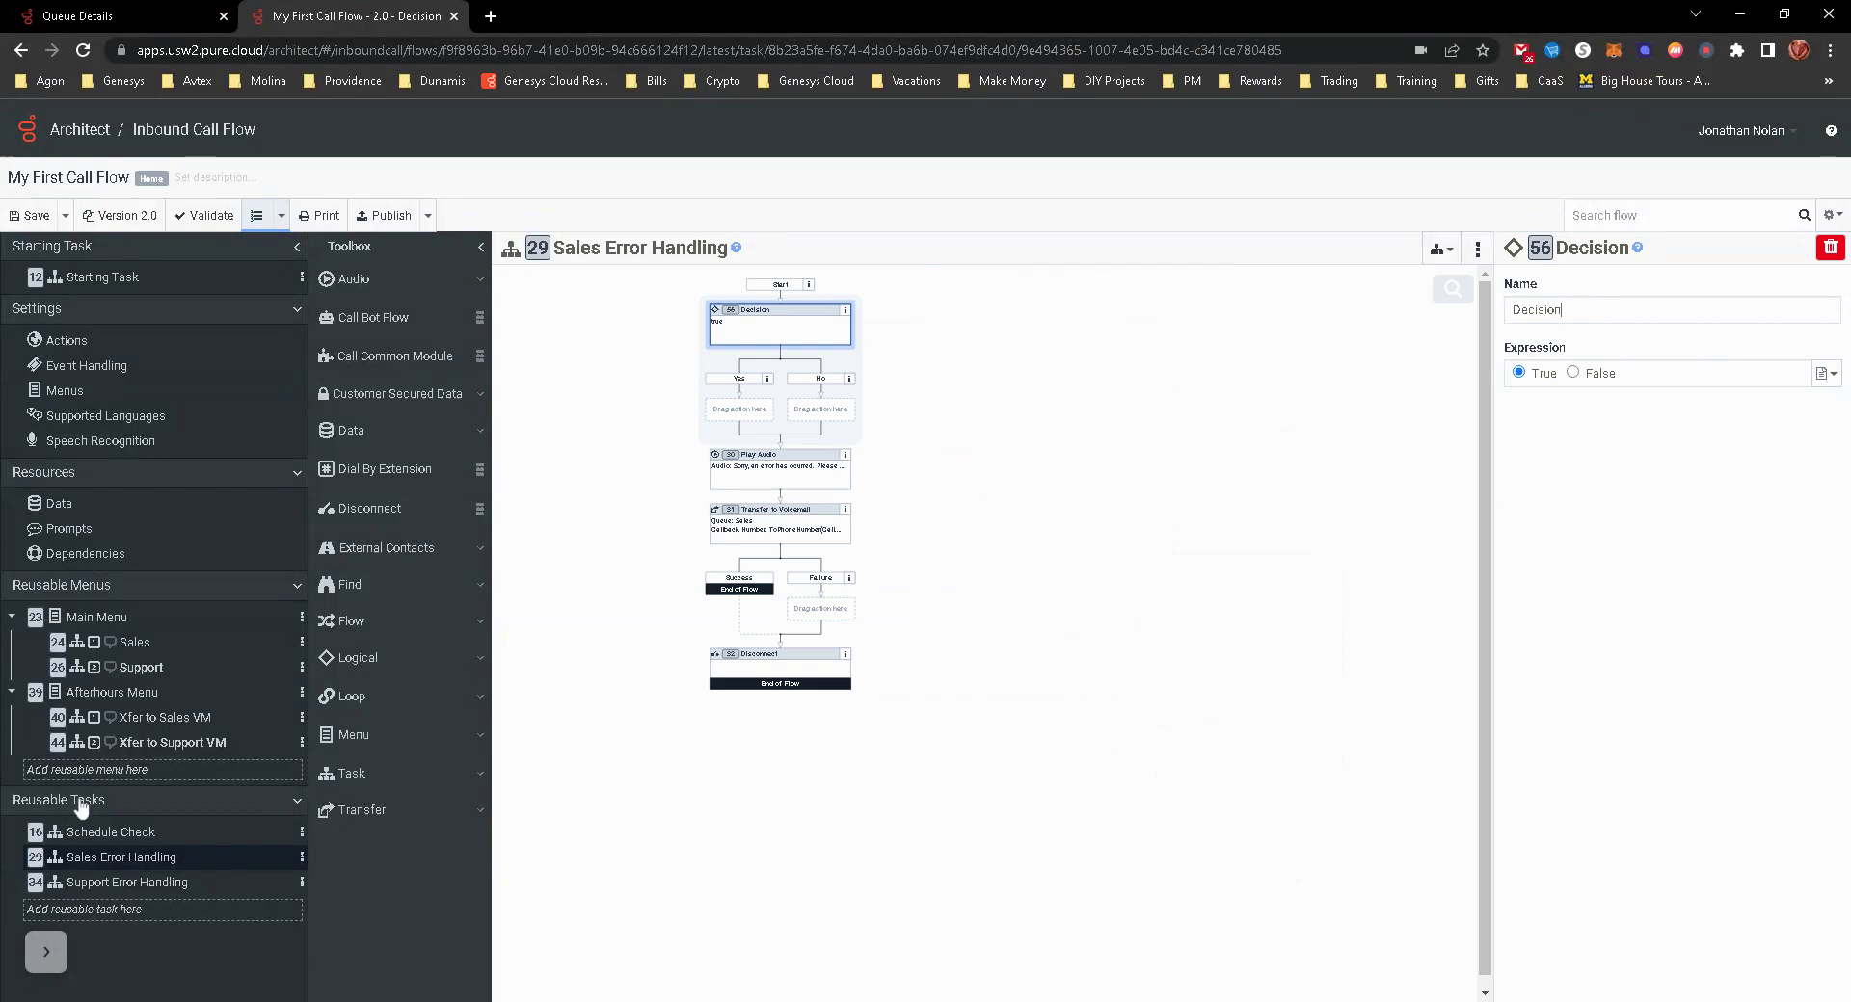
pyautogui.click(1827, 373)
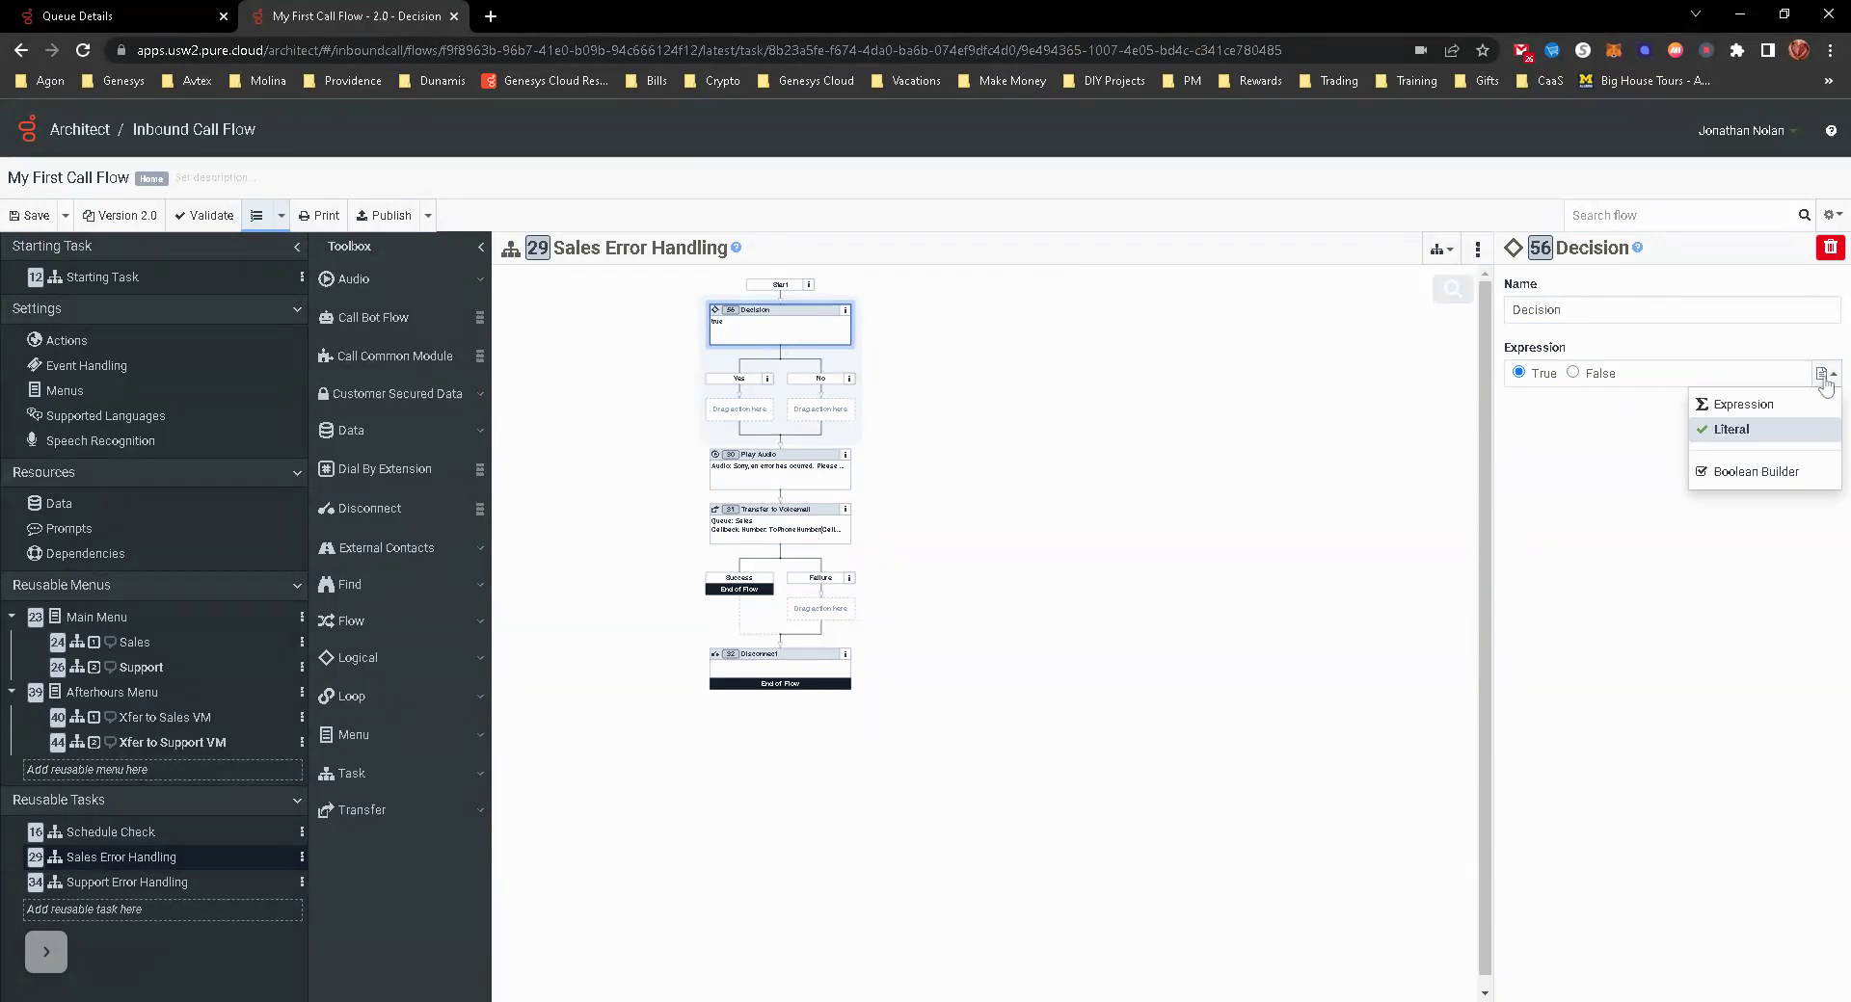
pyautogui.click(1739, 401)
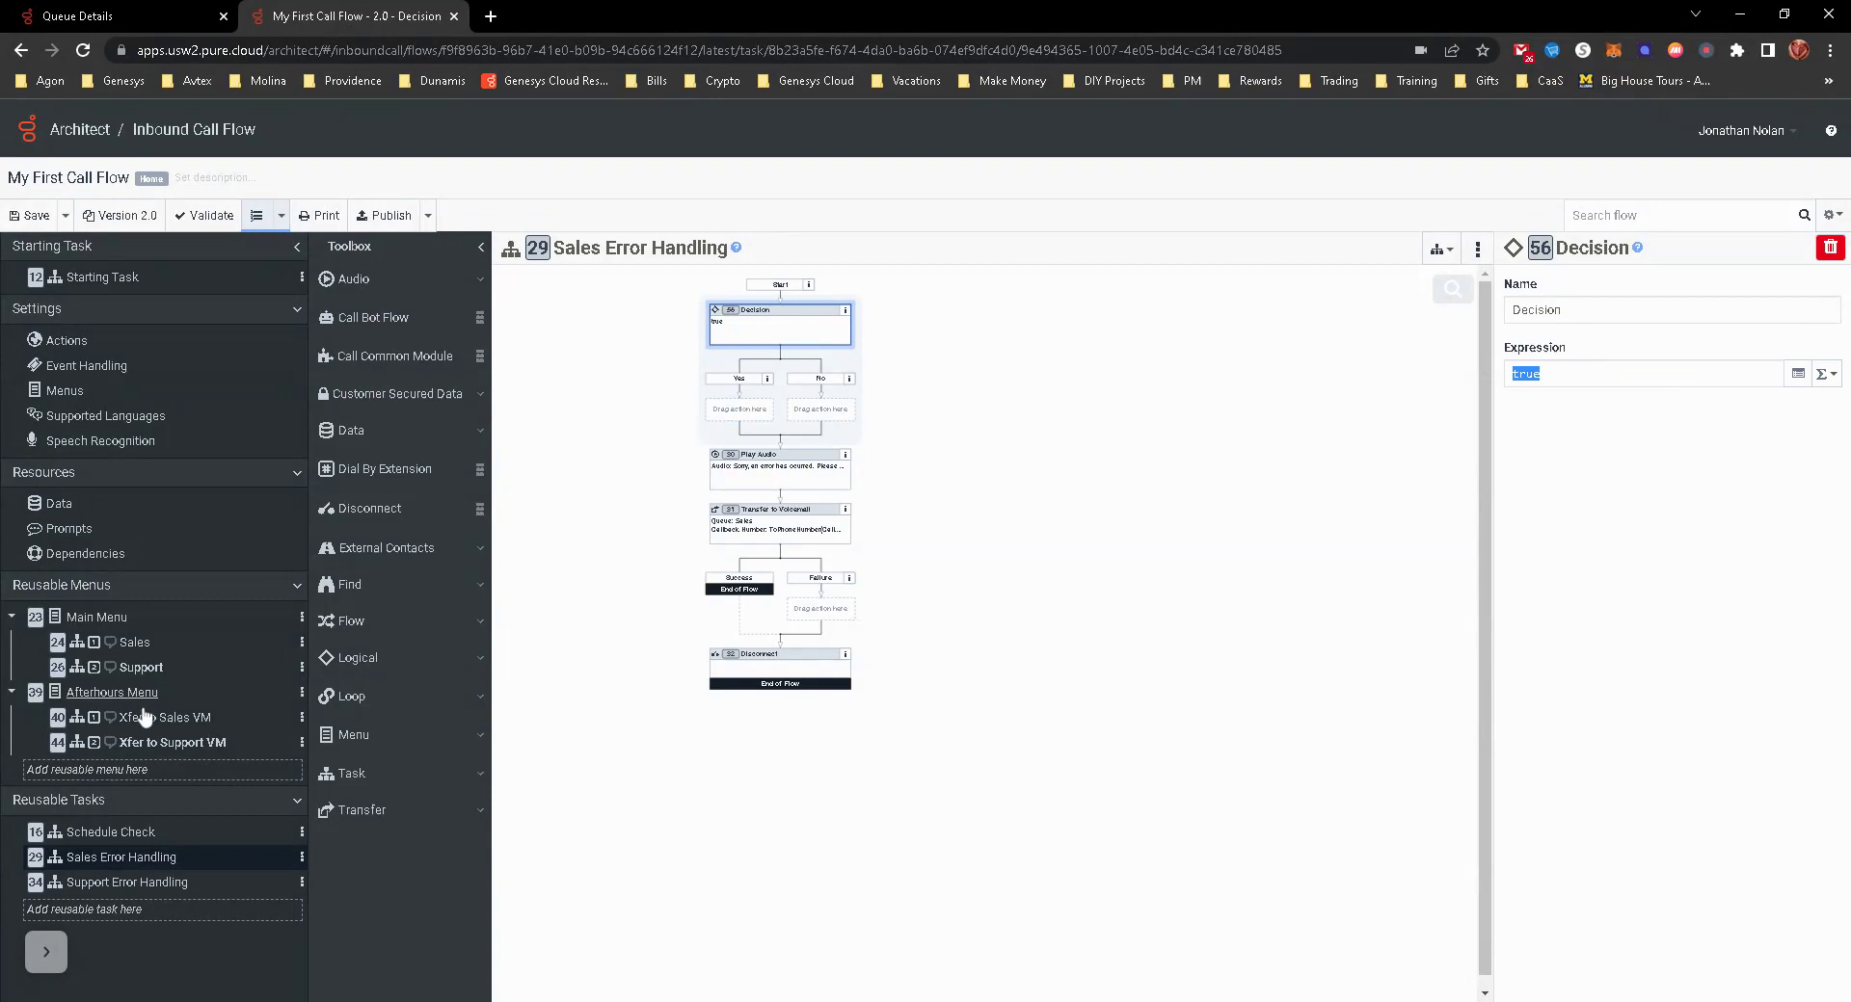
# Change the Sales task's Decision expression to "Flow.AgentsOnQueue > 0", including the quotation marks, so it uses a flow-level variable.
pyautogui.click(135, 642)
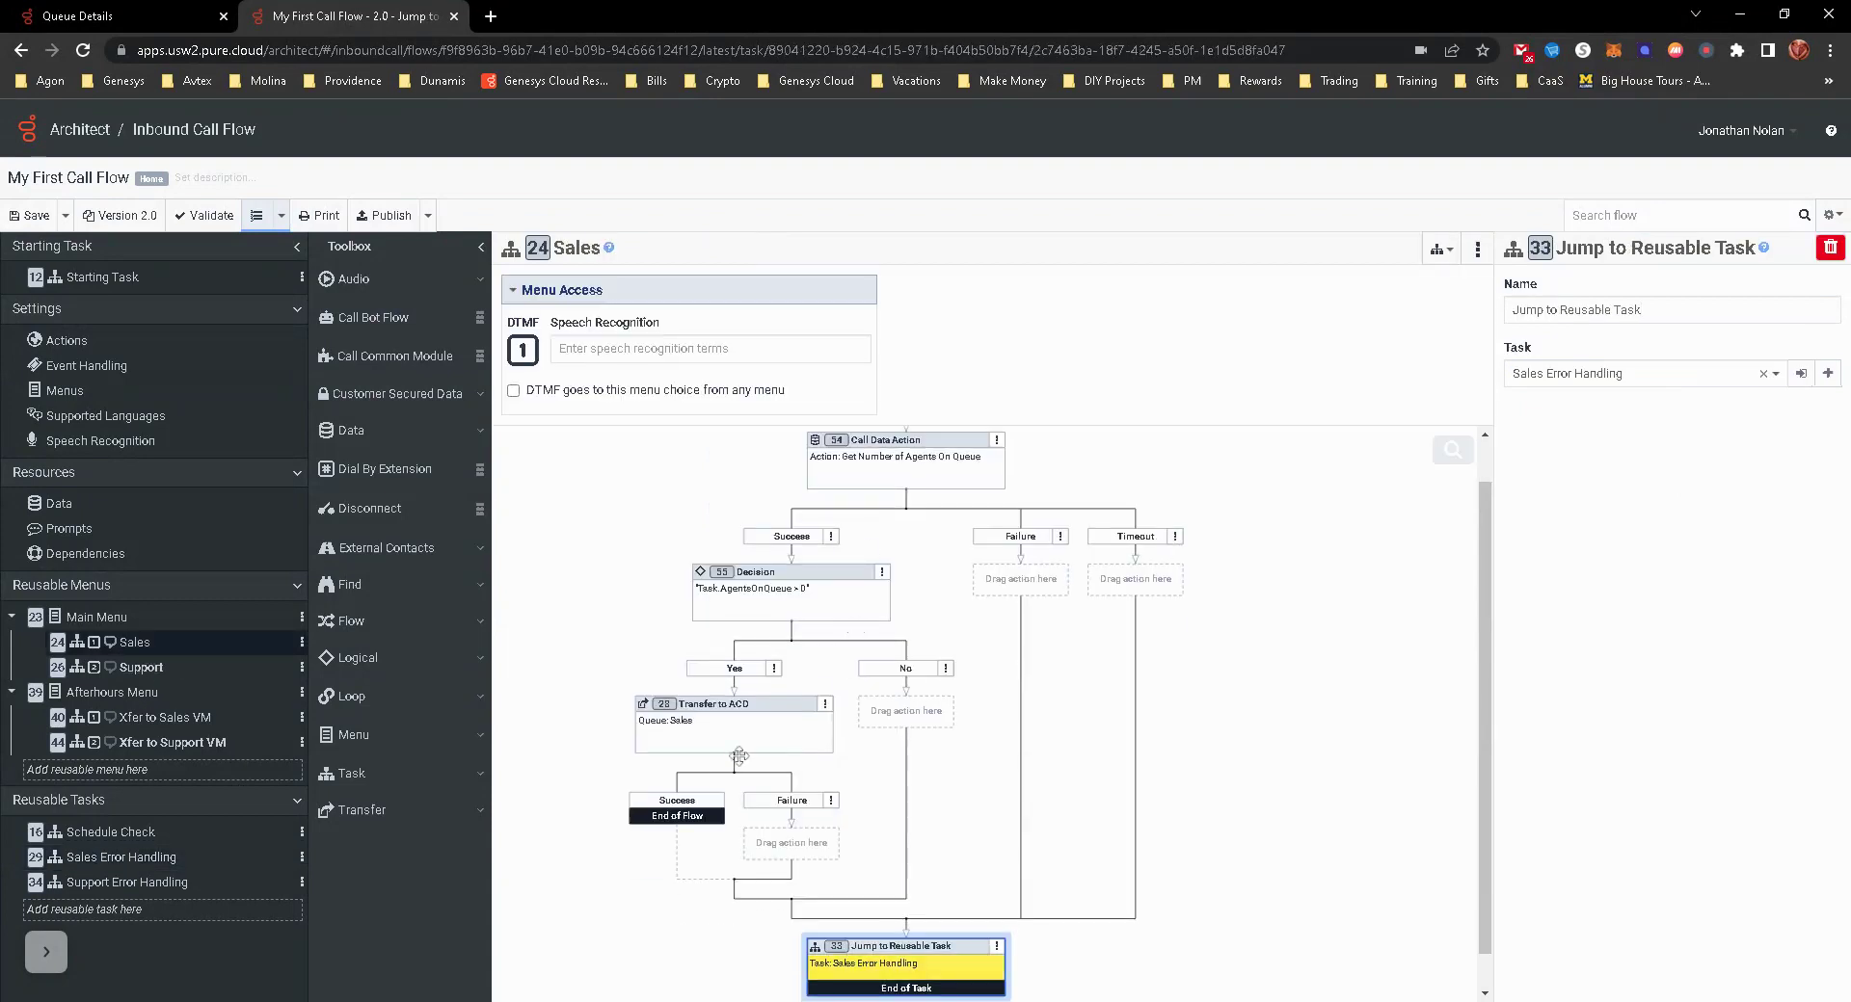
pyautogui.click(735, 752)
pyautogui.click(813, 606)
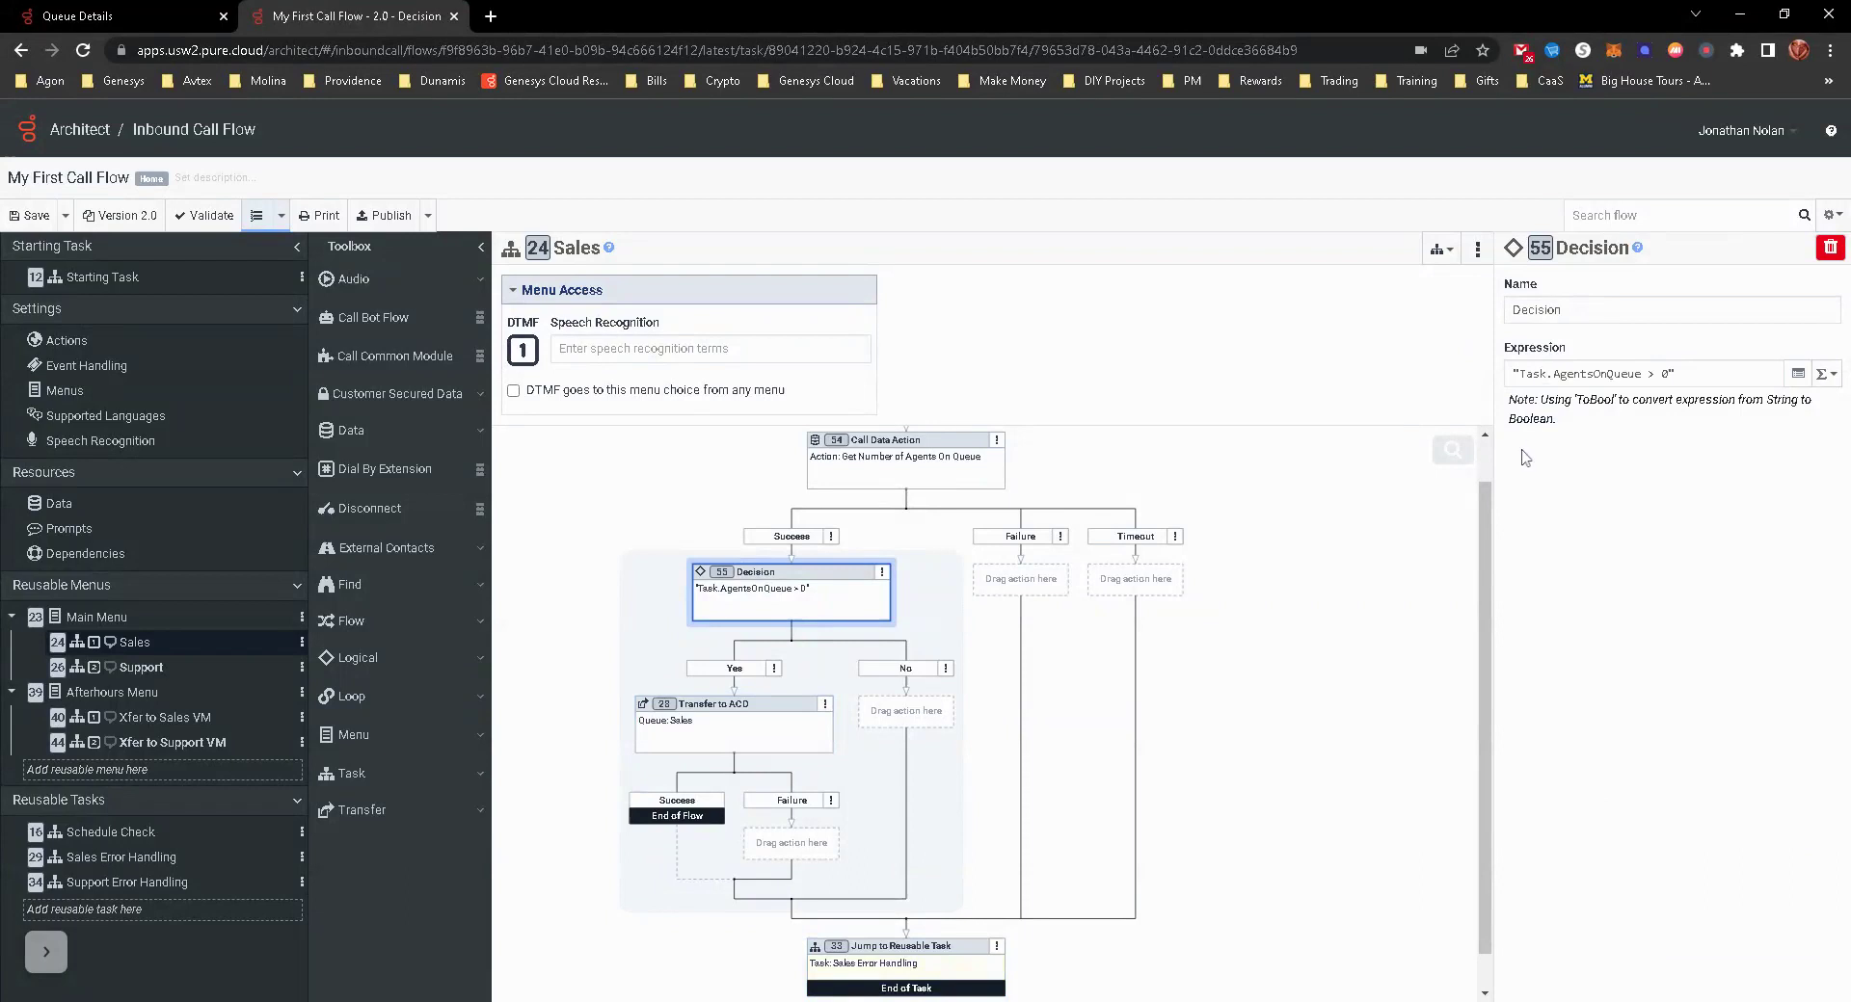
pyautogui.press('BackSpace')
pyautogui.press('BackSpace')
pyautogui.press('BackSpace')
pyautogui.press('BackSpace')
pyautogui.write('Flow')
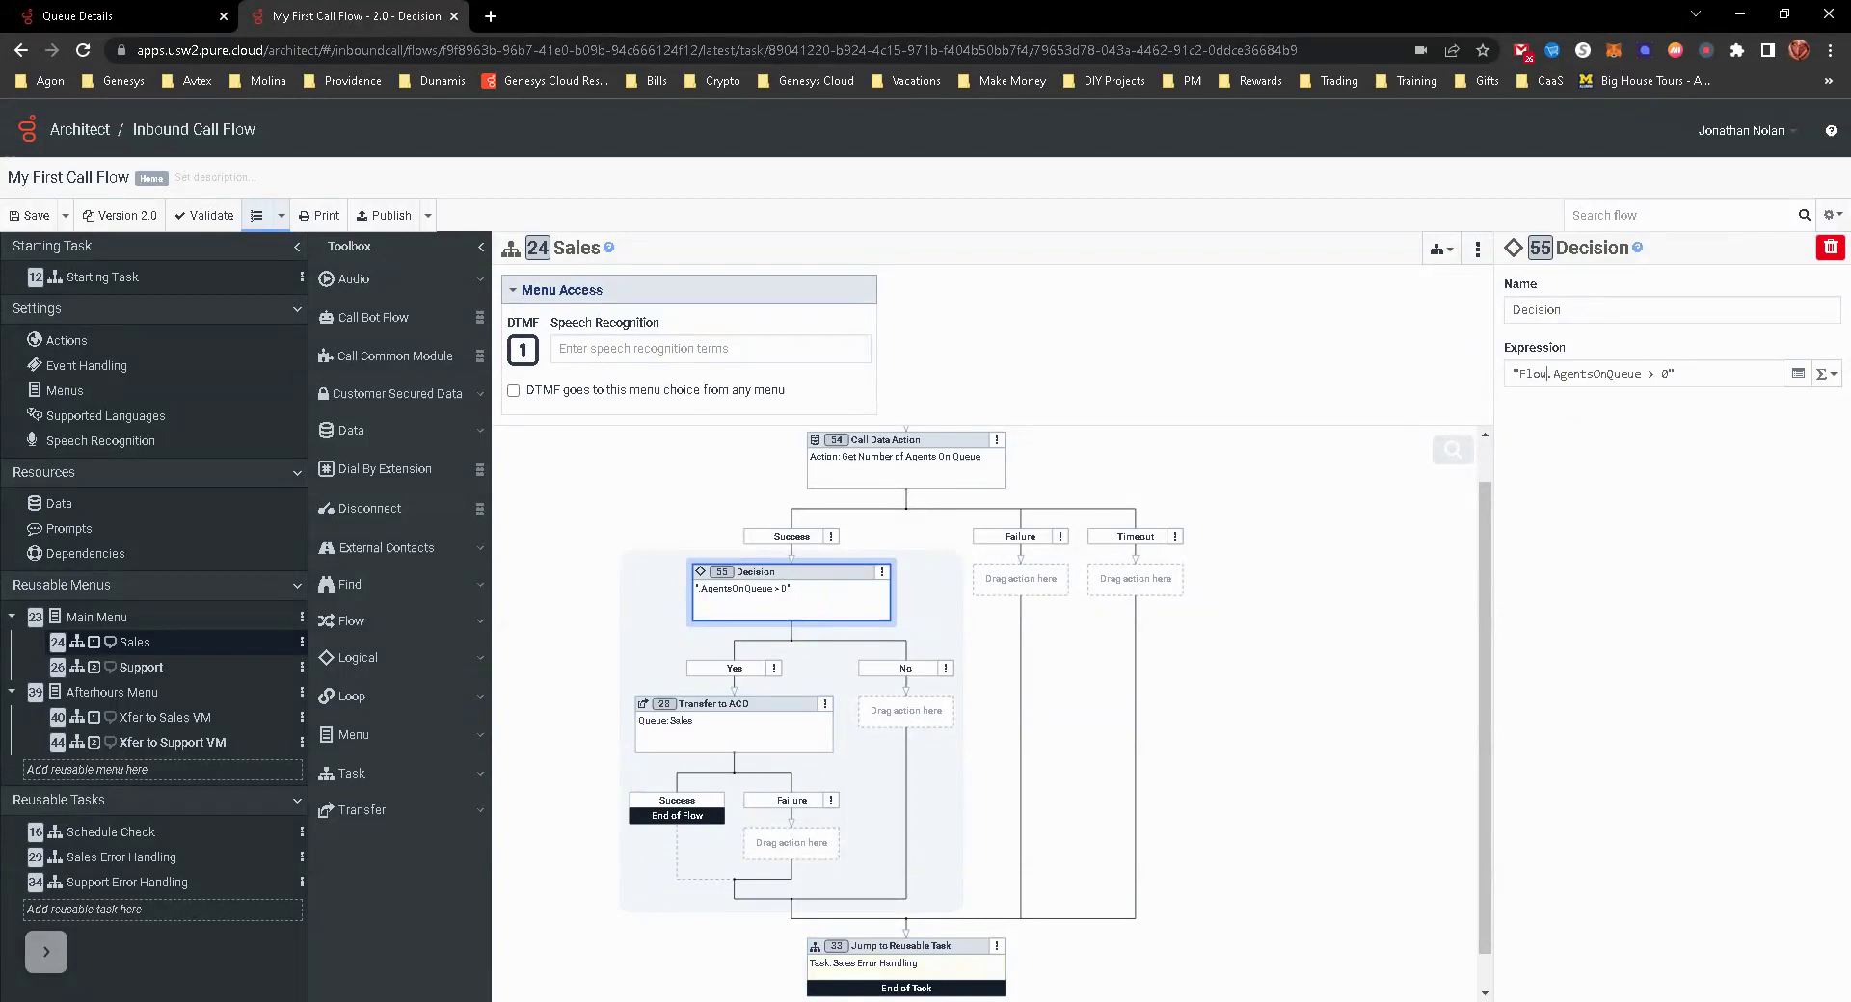
# Replace the agents.id output variable of the Sales task's Call Data Action with Flow.AgentsOnQueue.
pyautogui.click(481, 247)
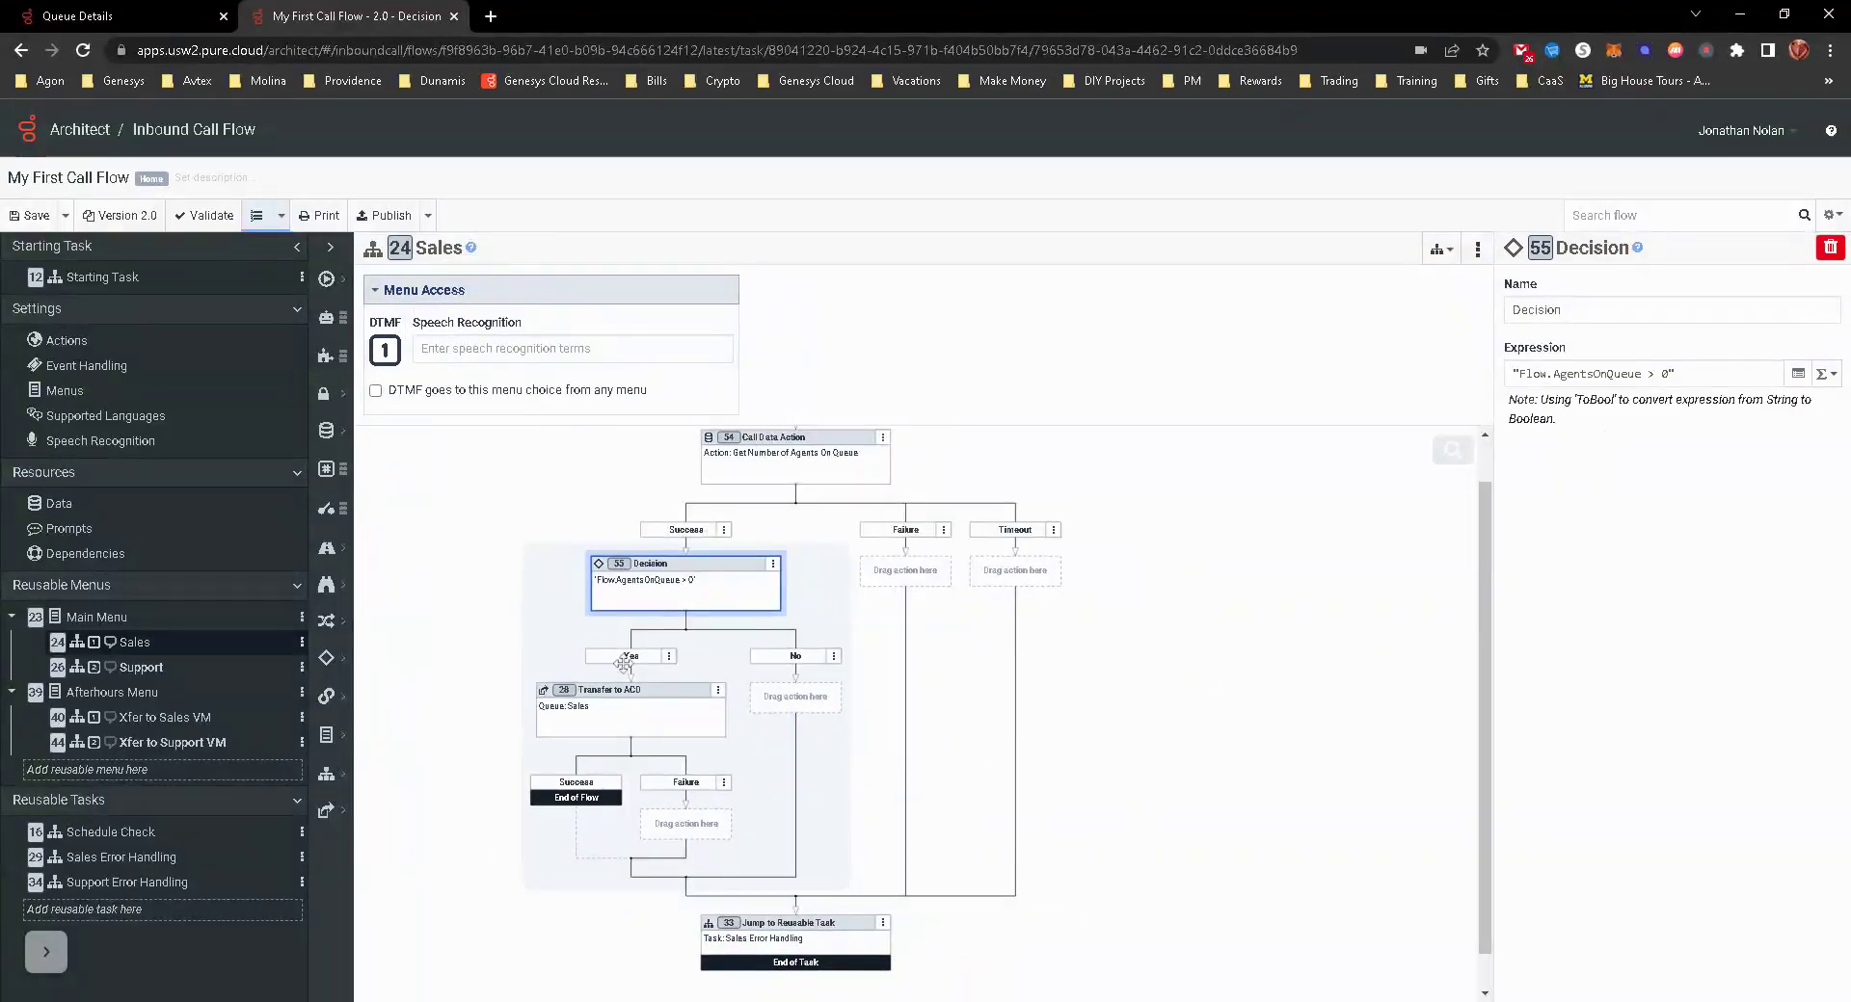
pyautogui.click(829, 469)
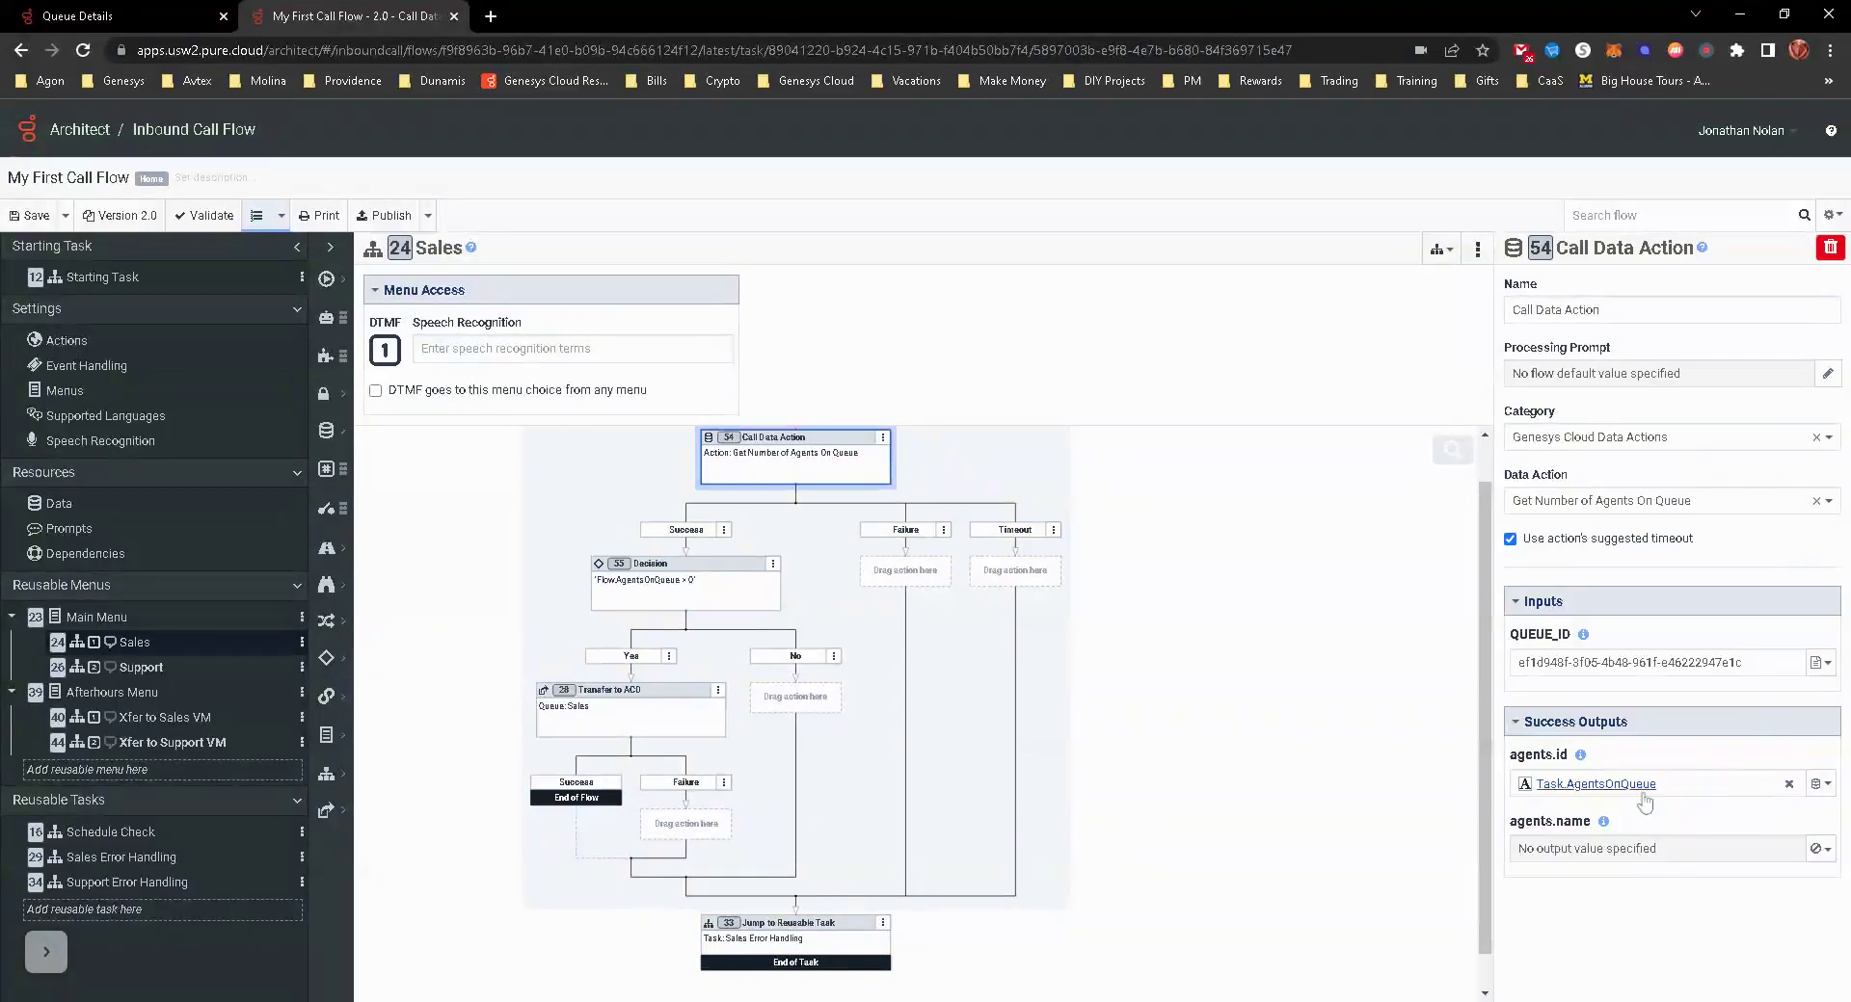
pyautogui.click(1788, 784)
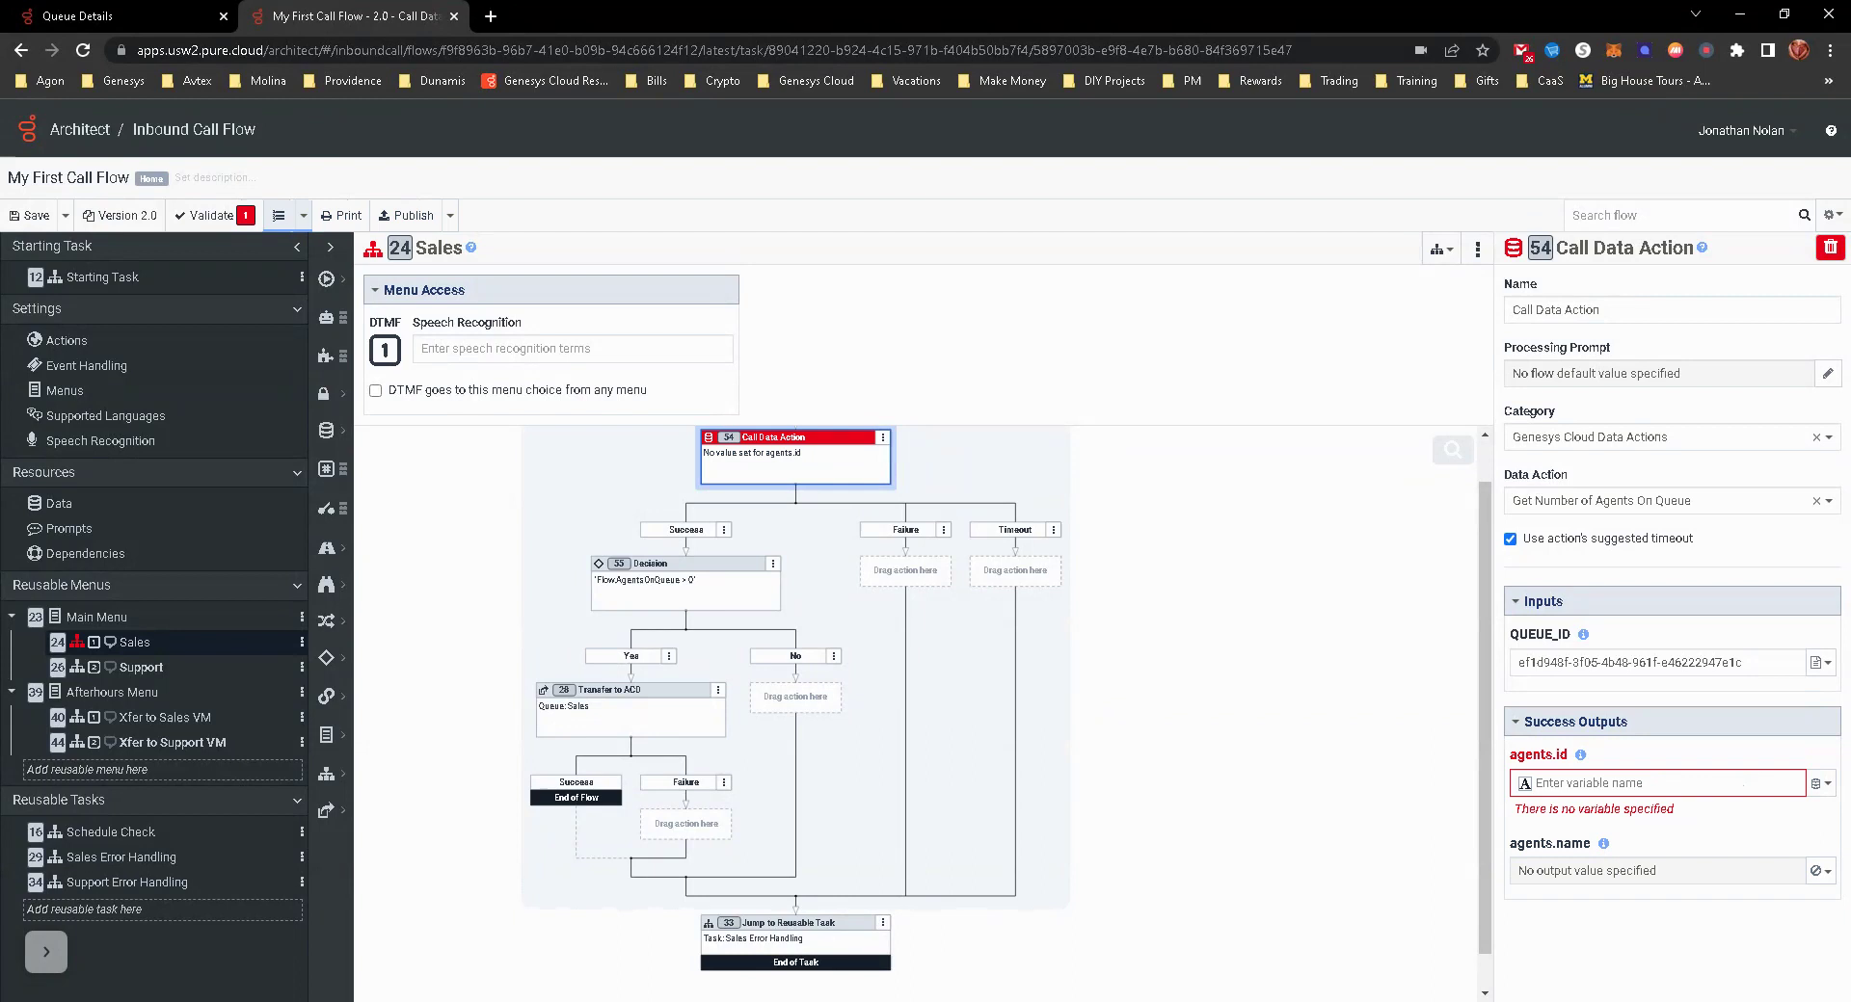
pyautogui.write('F')
pyautogui.write('low.AgentsOnQ')
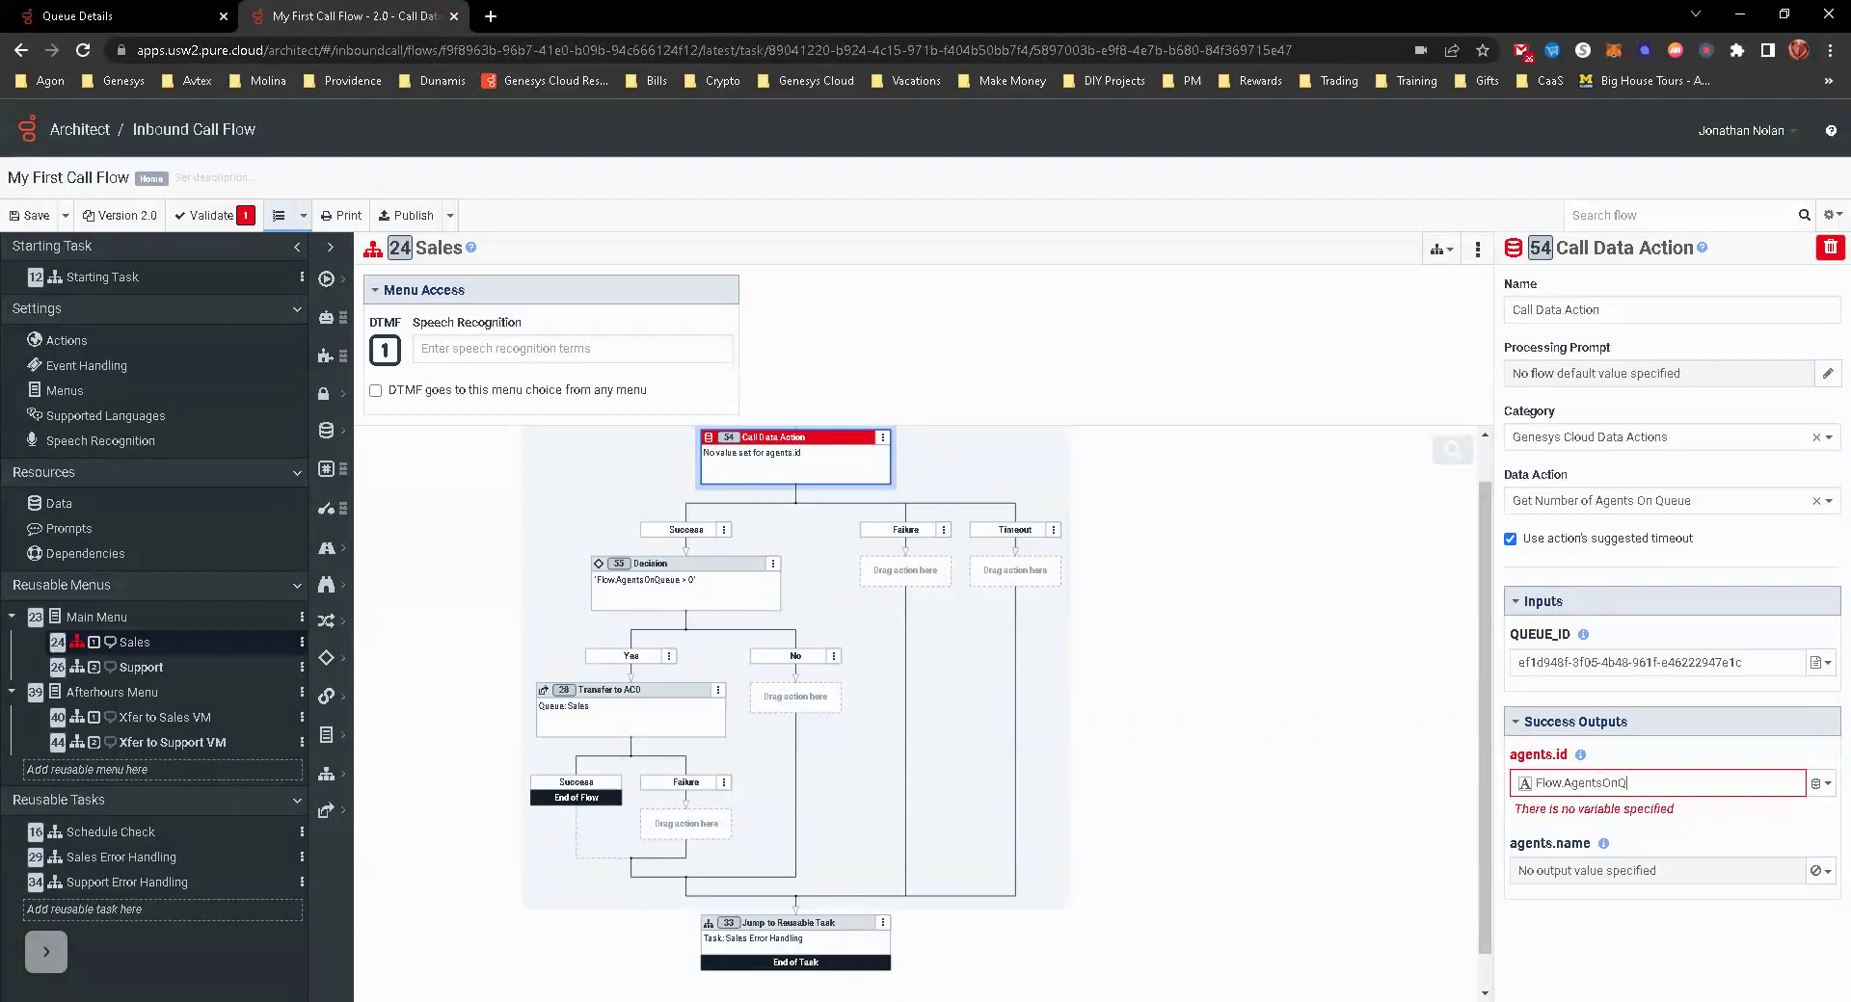
pyautogui.write('ueue')
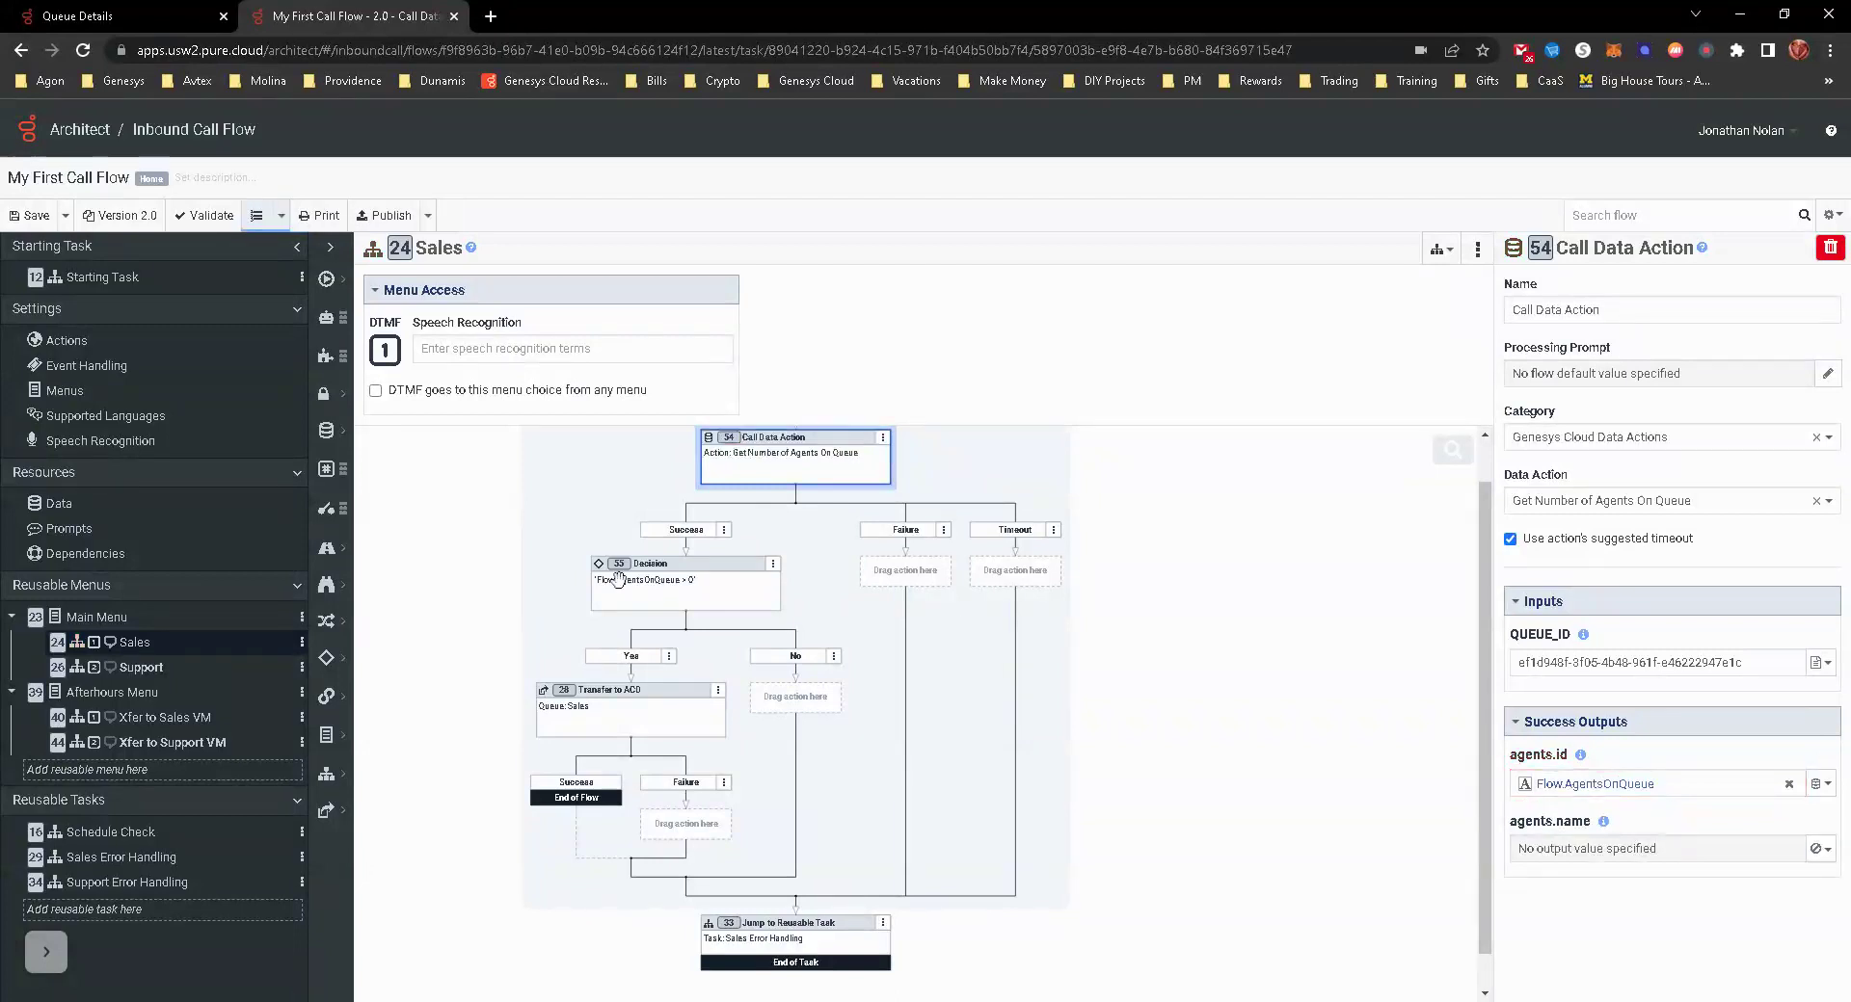
pyautogui.click(618, 578)
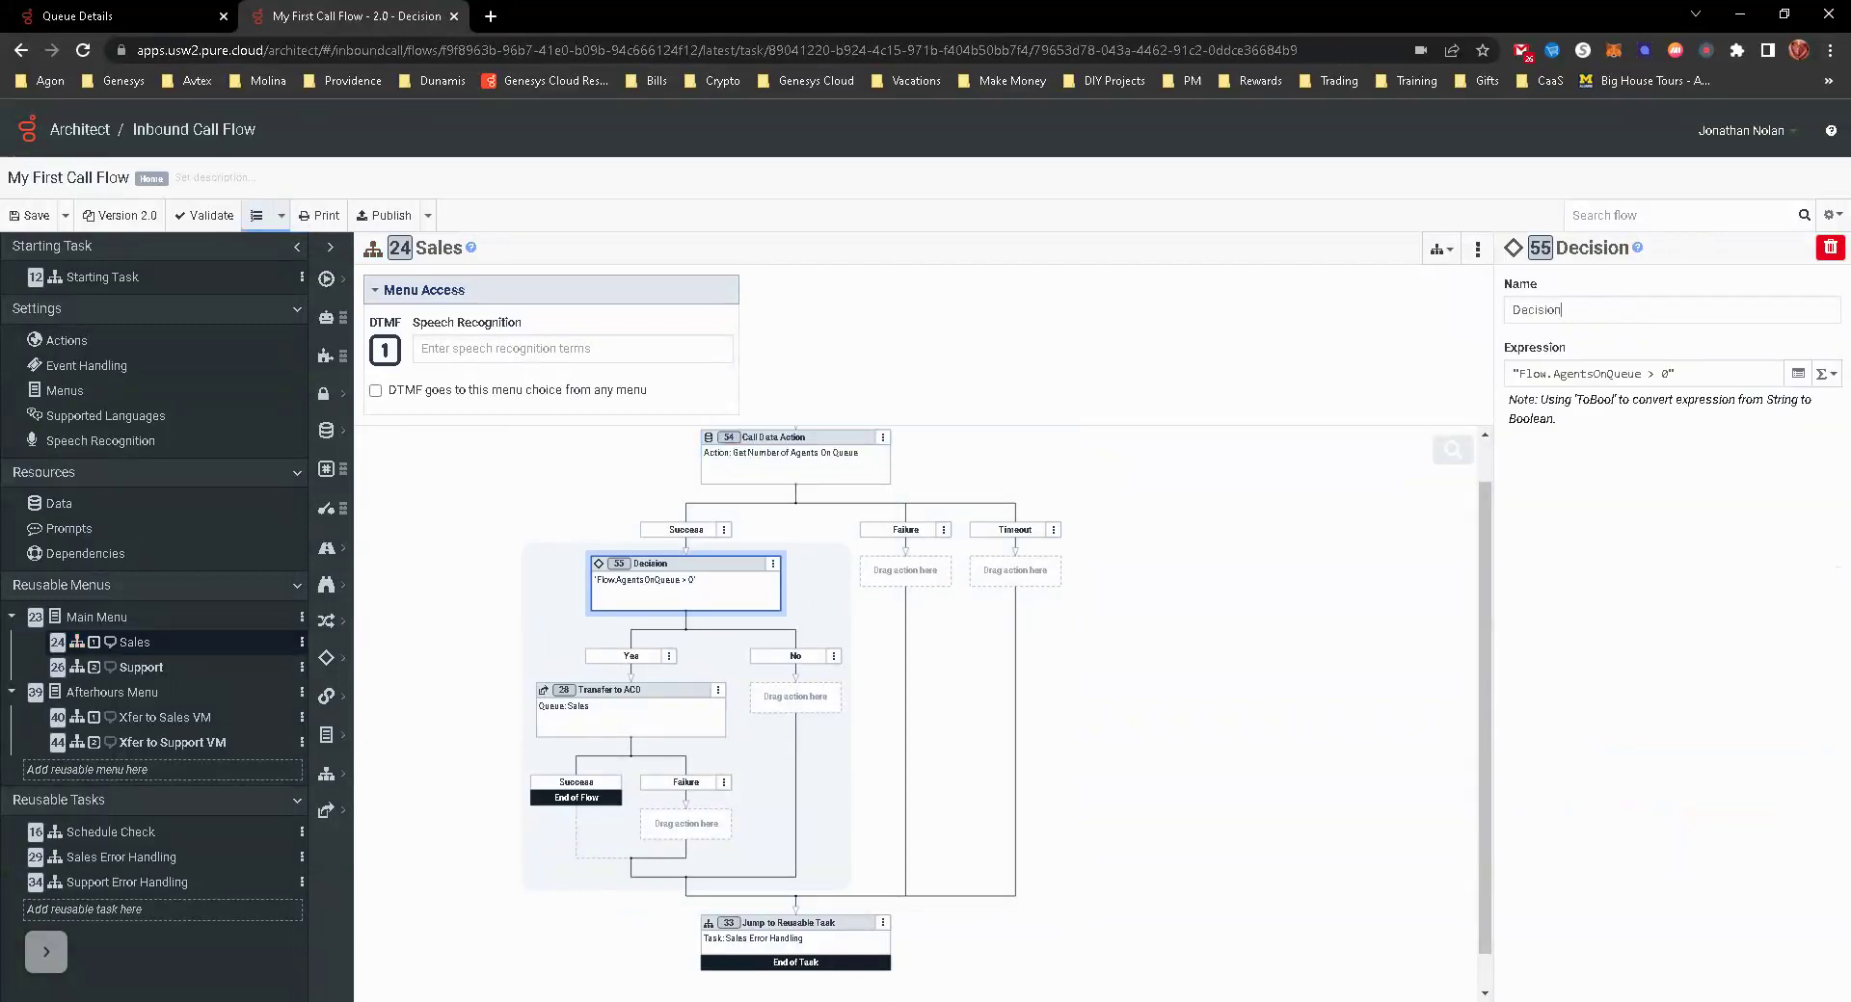
pyautogui.click(633, 714)
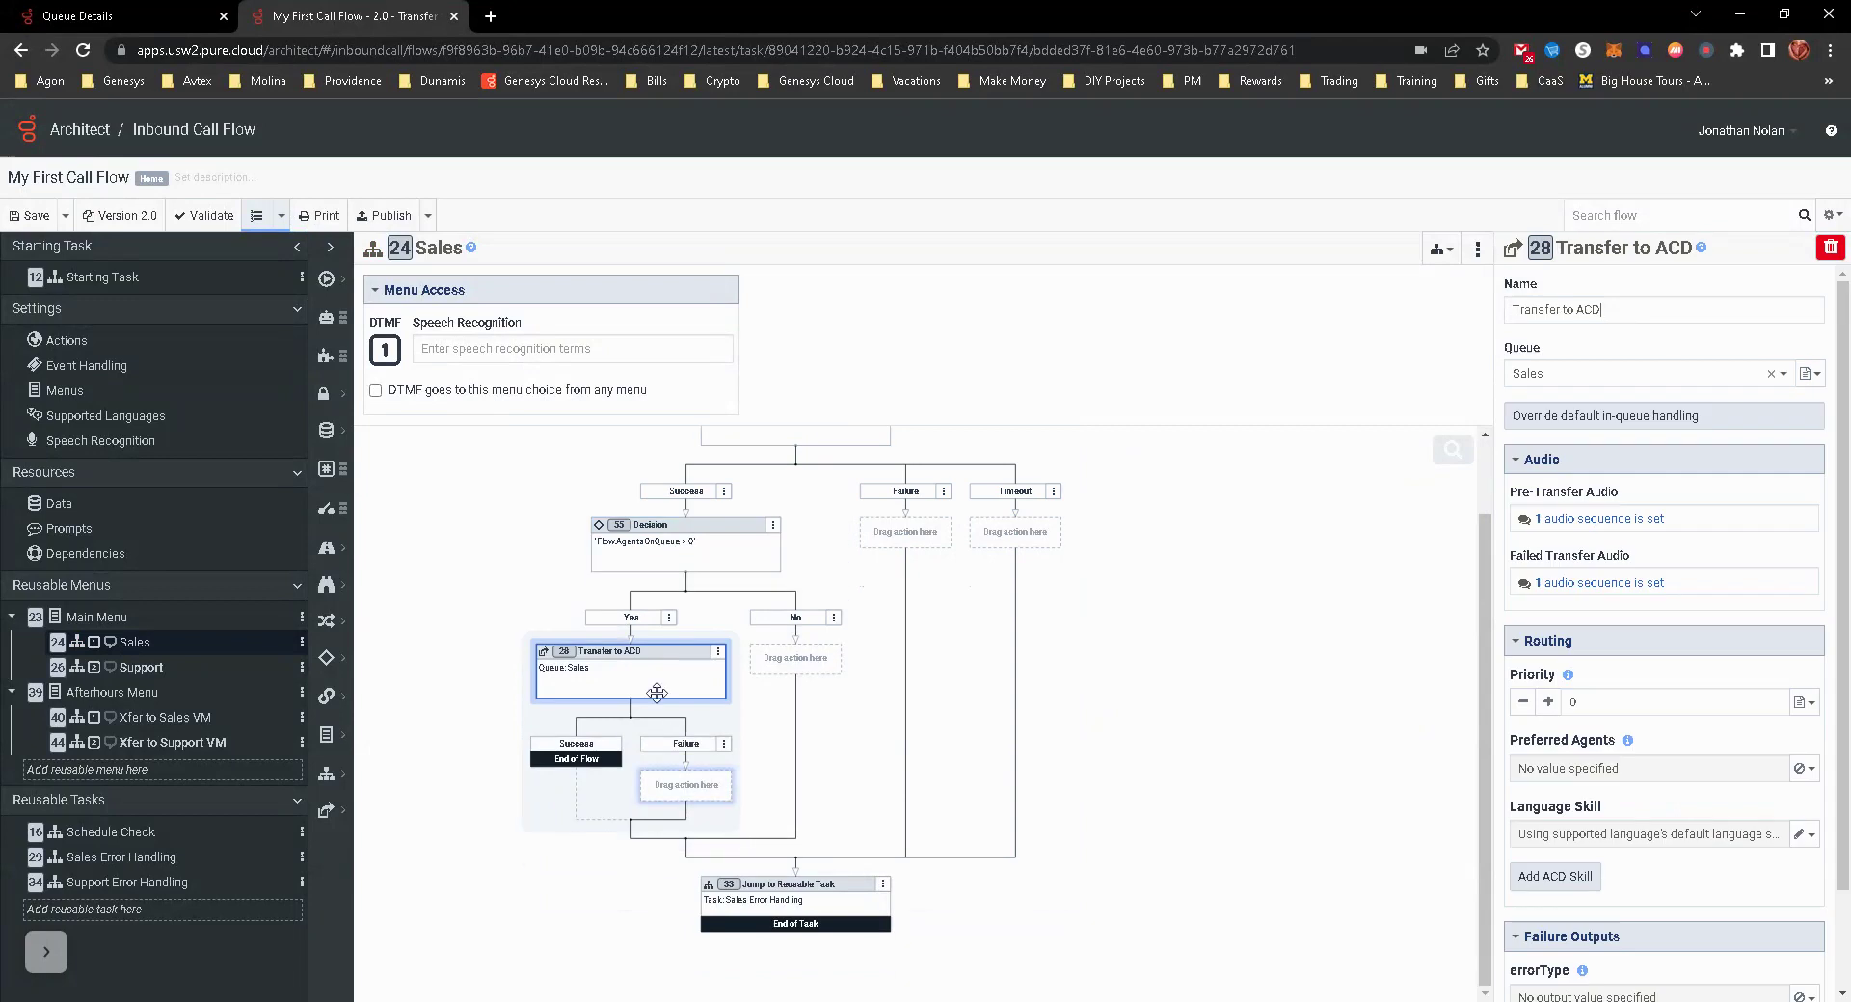
pyautogui.scroll(1, 657, 693)
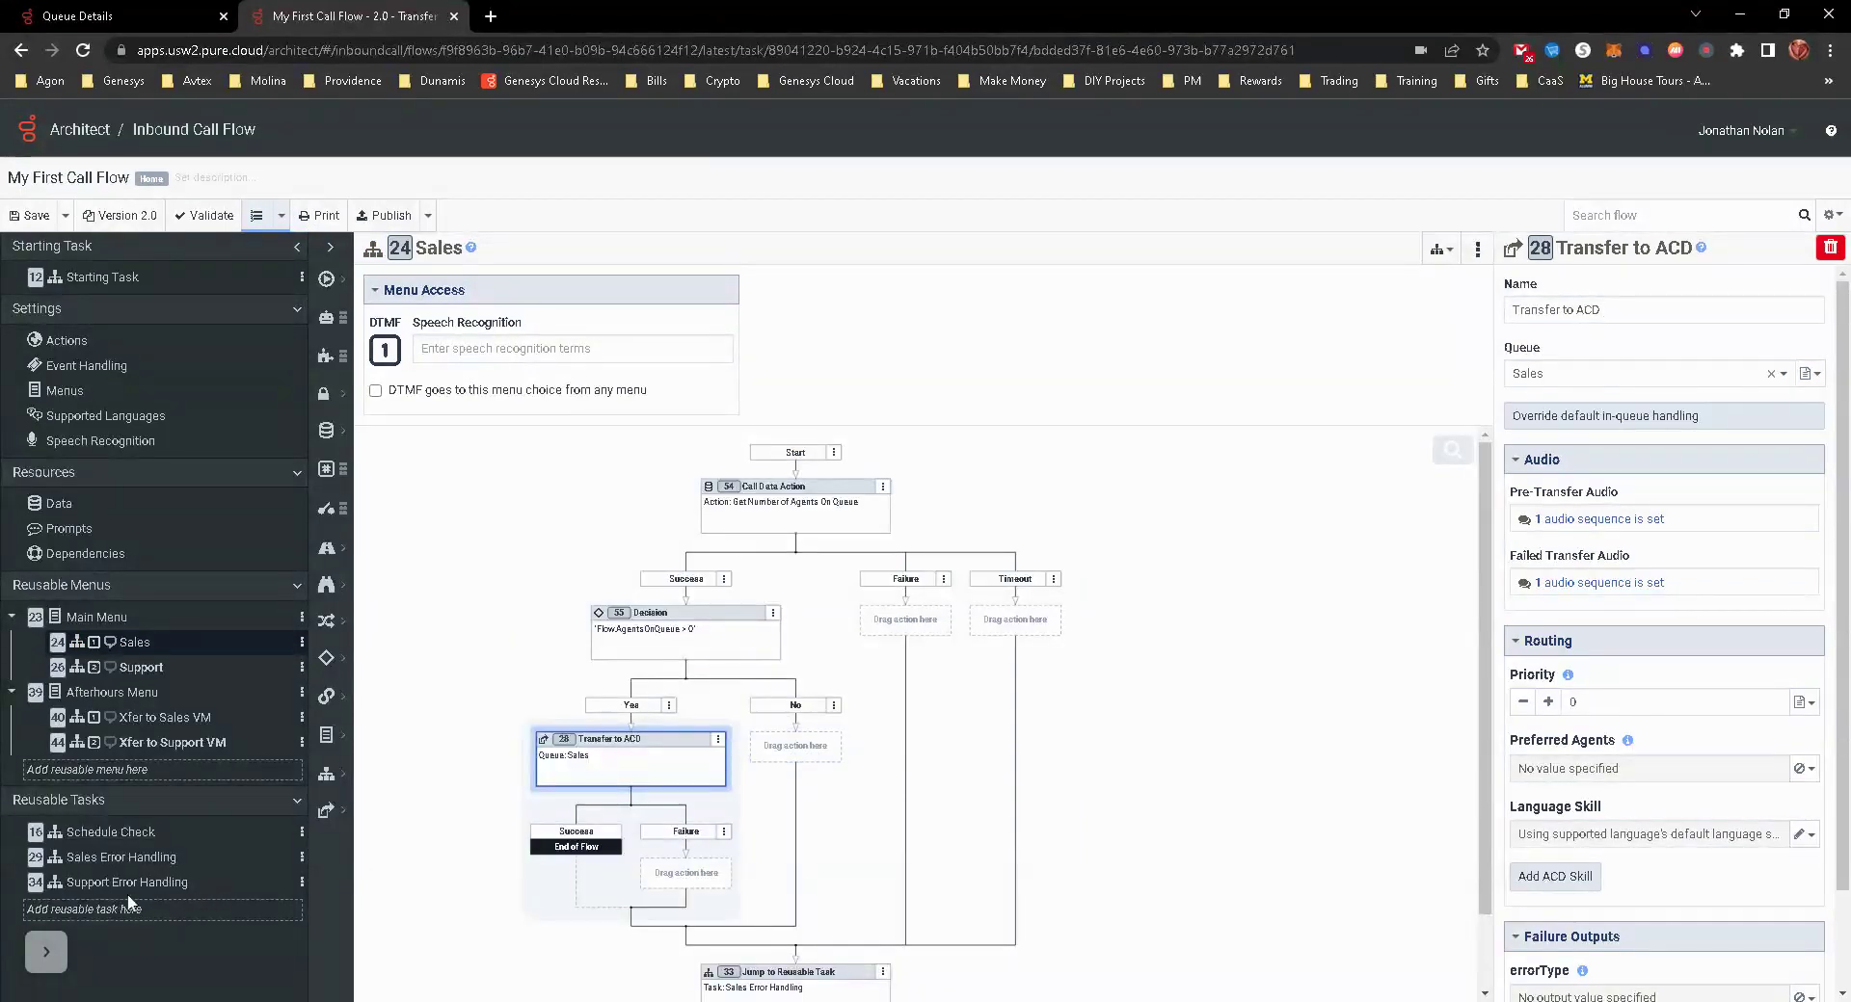
# Set the Decision expression in the Sales Error Handling task to "Flow.AgentsOnQueue > 0", including the quotation marks.
pyautogui.click(116, 857)
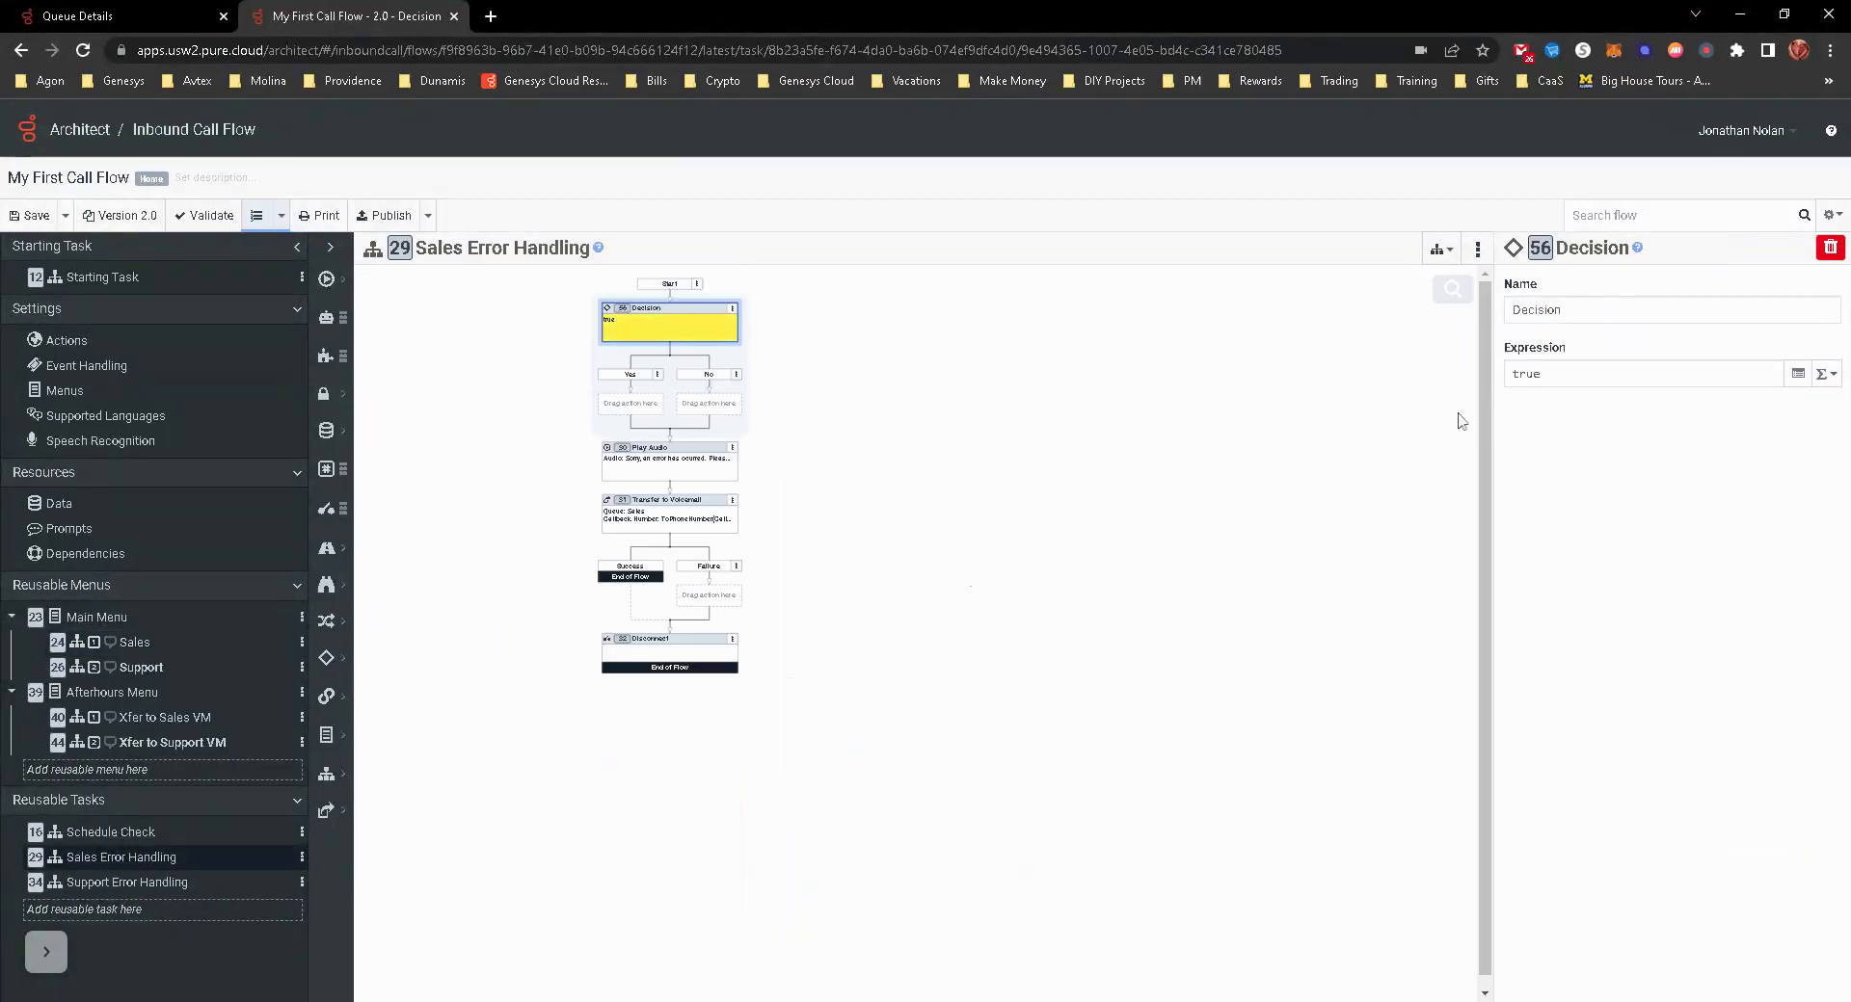
pyautogui.click(1823, 375)
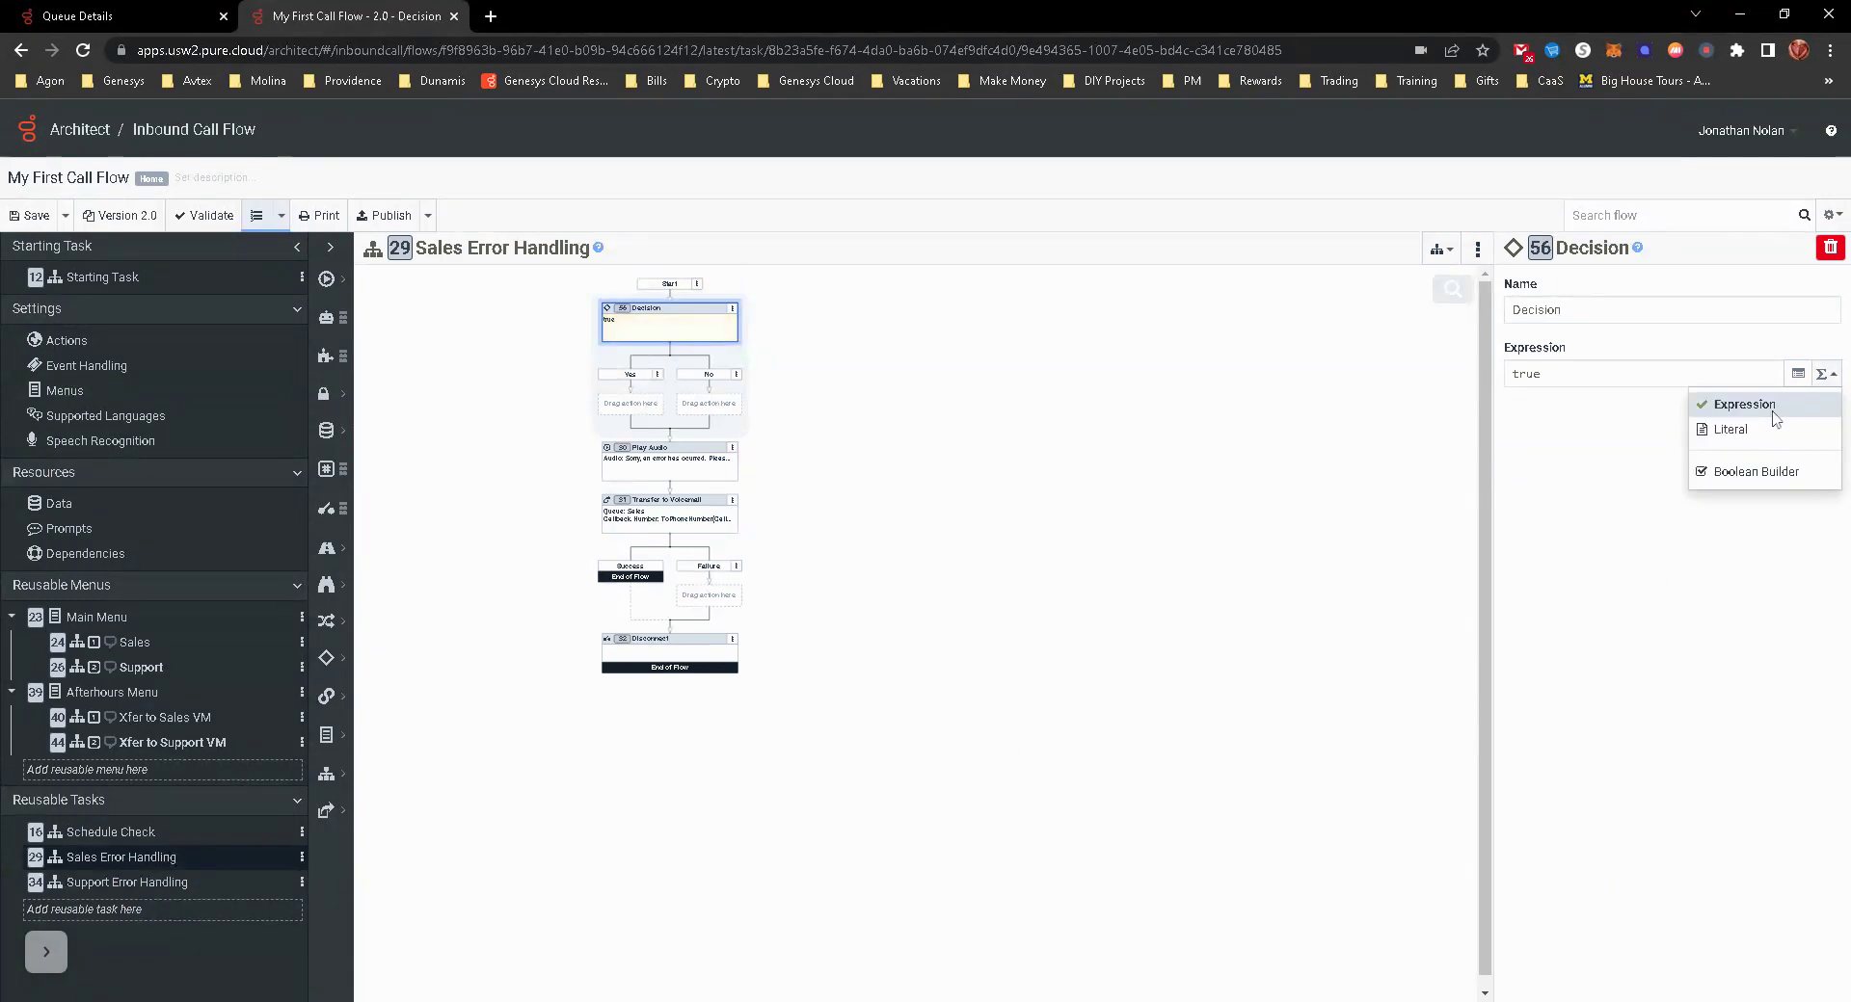
pyautogui.click(1746, 405)
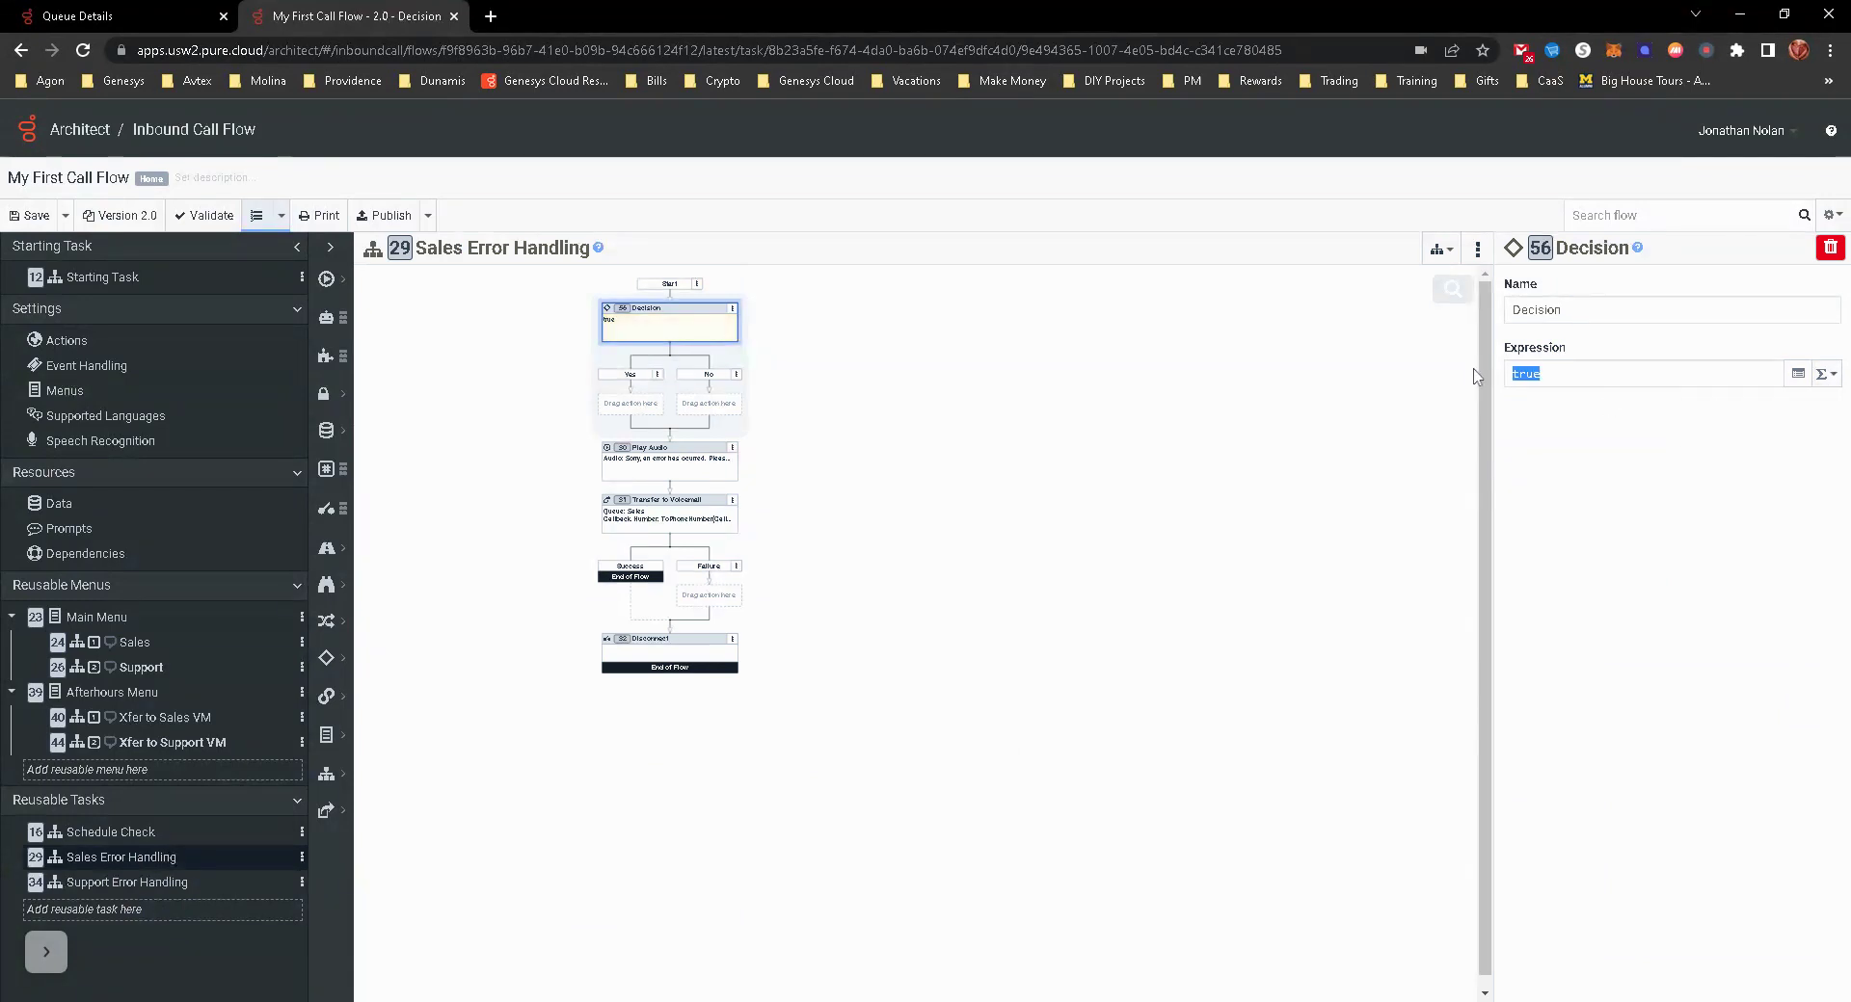
pyautogui.write('"Flow.AgentsOnQueue')
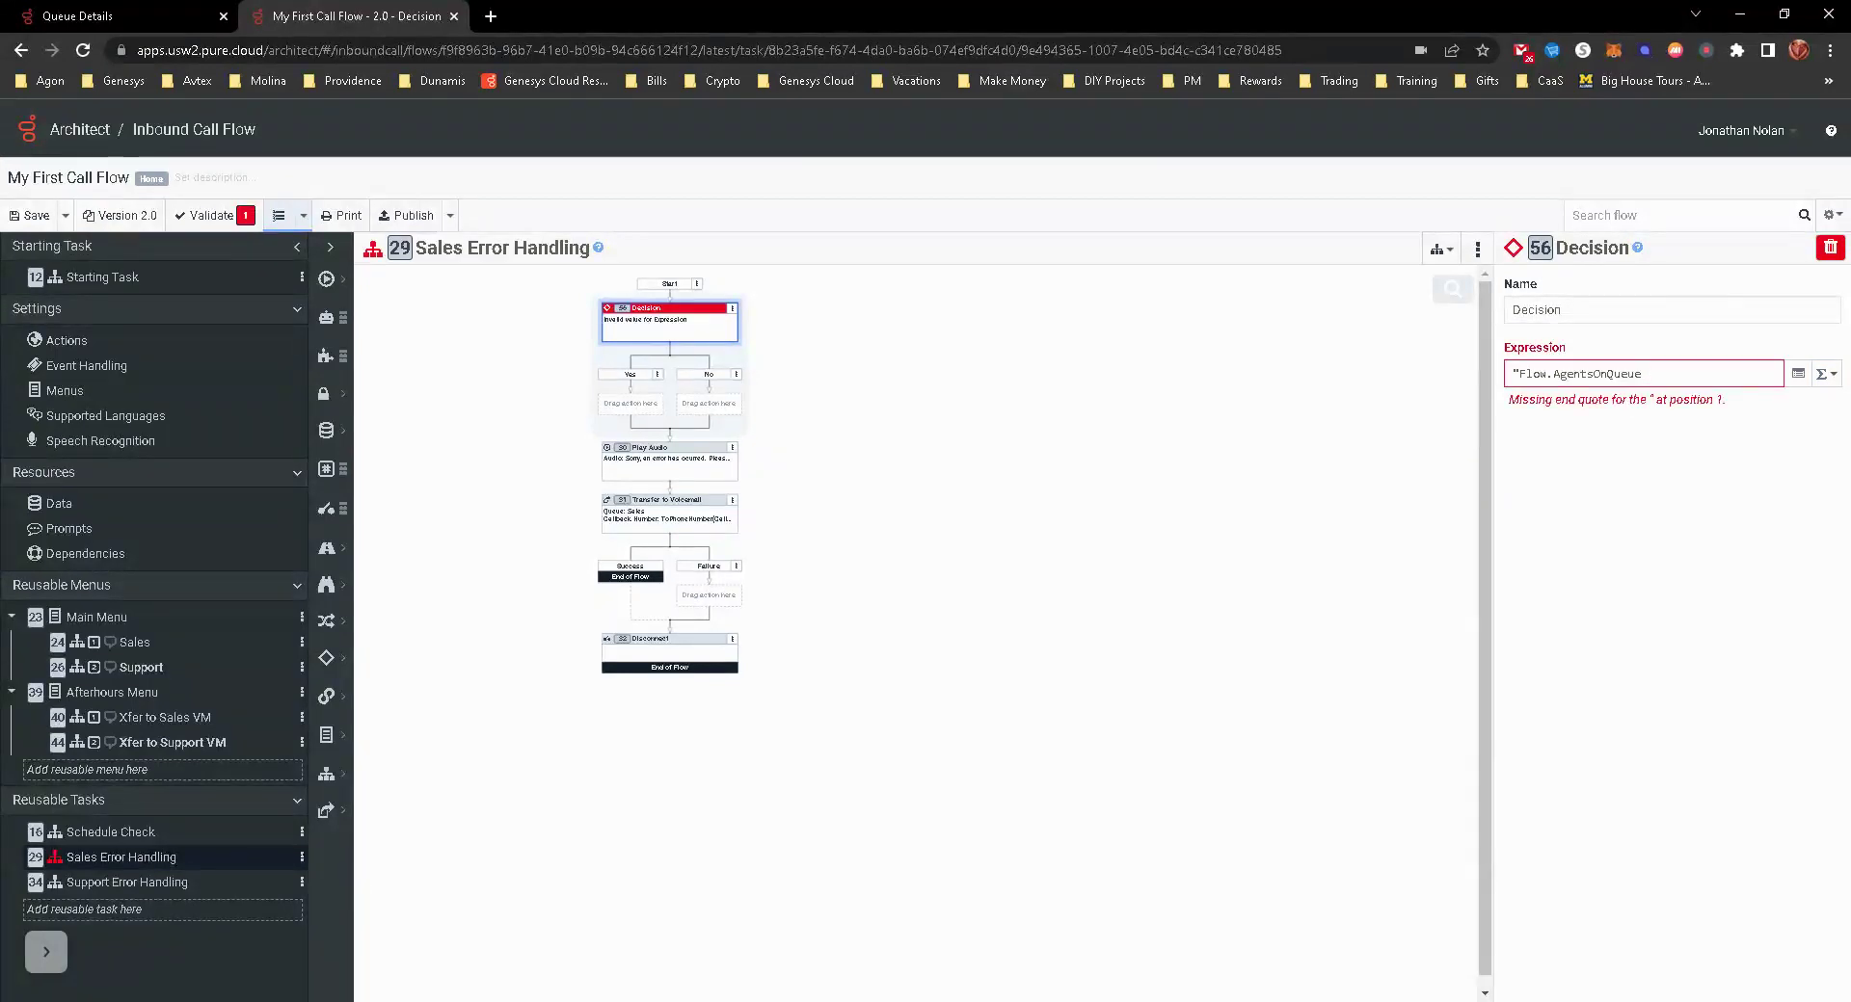
pyautogui.write(' > 0"')
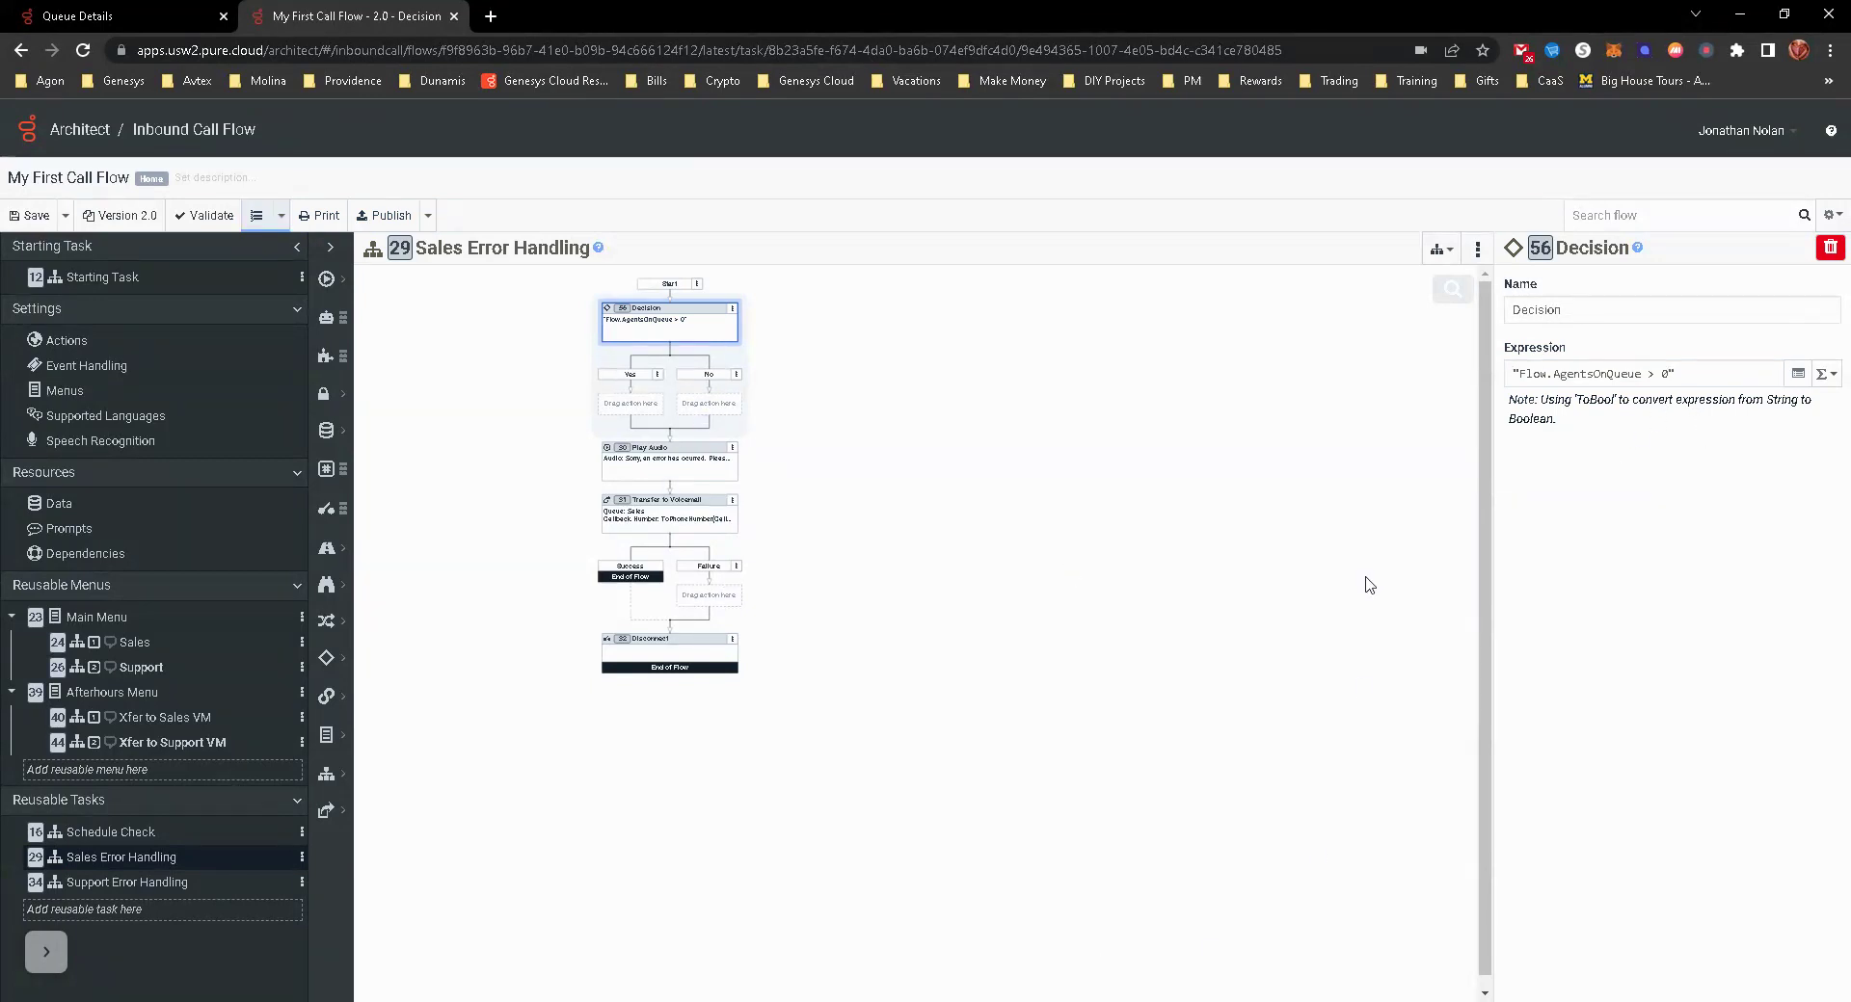
# Move the Play Audio action into the Yes branch of the Decision in the Sales Error Handling task.
pyautogui.click(1424, 289)
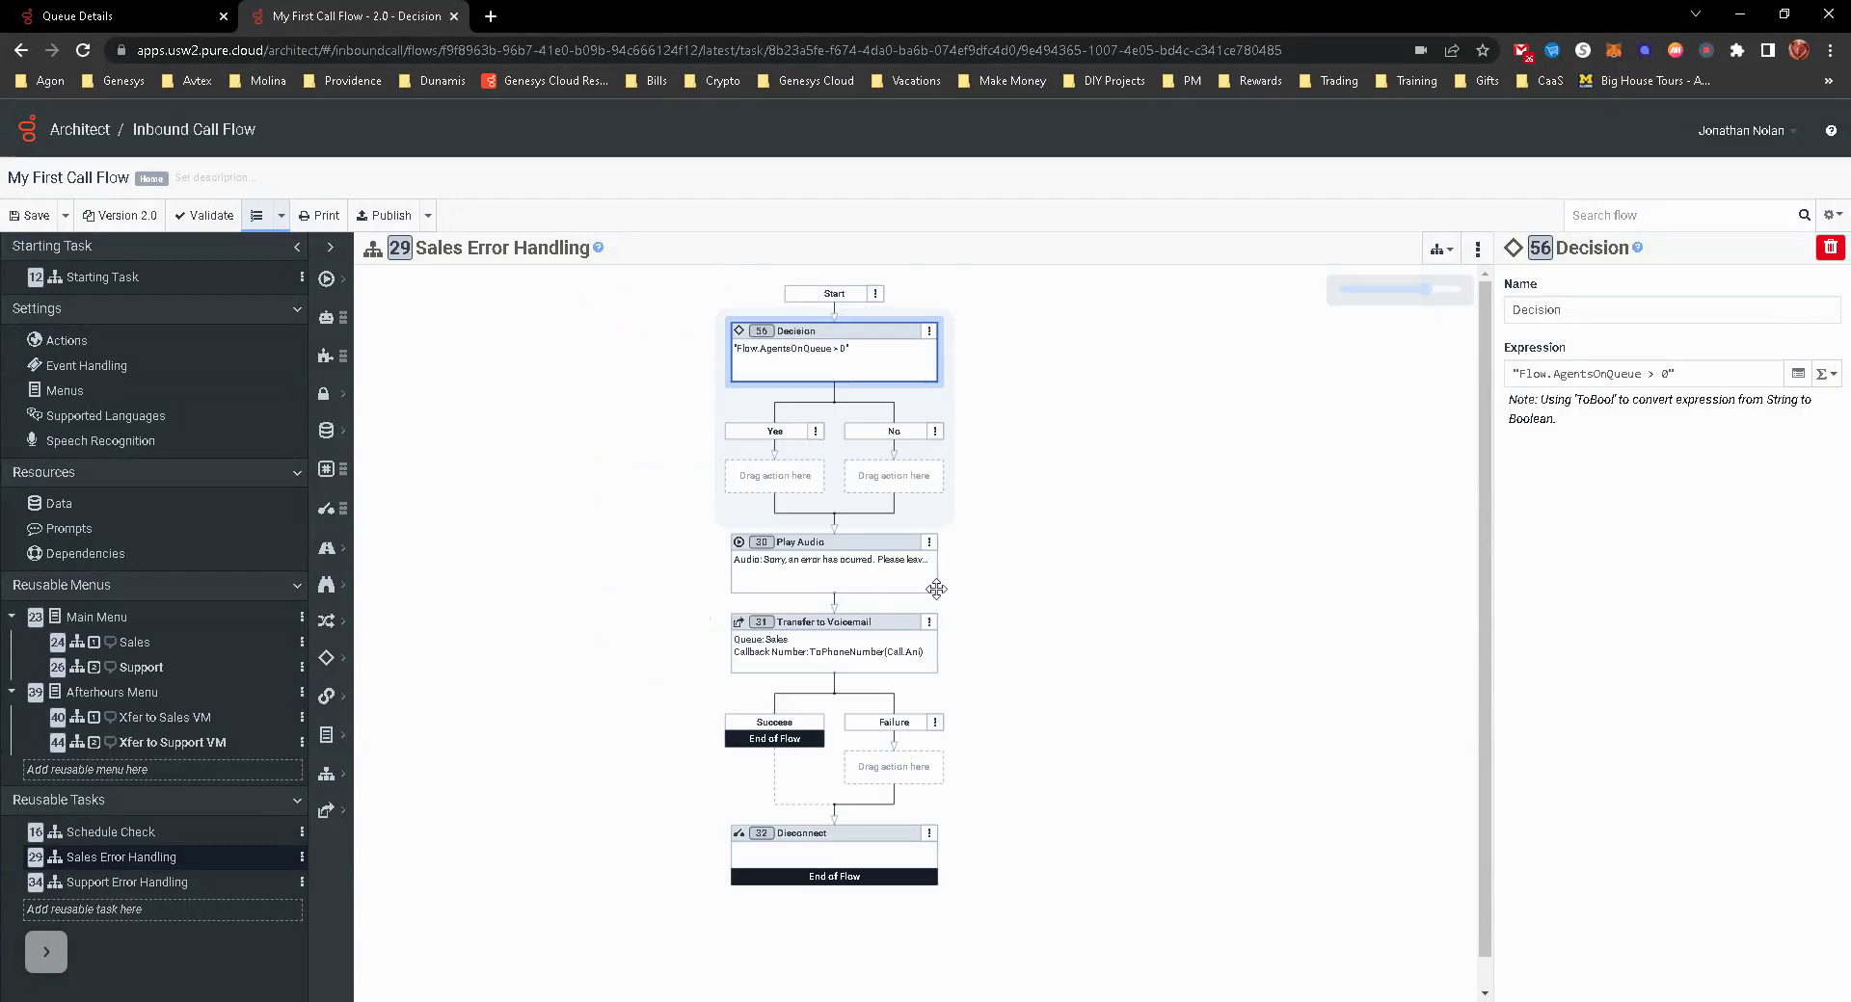
pyautogui.rightClick(901, 490)
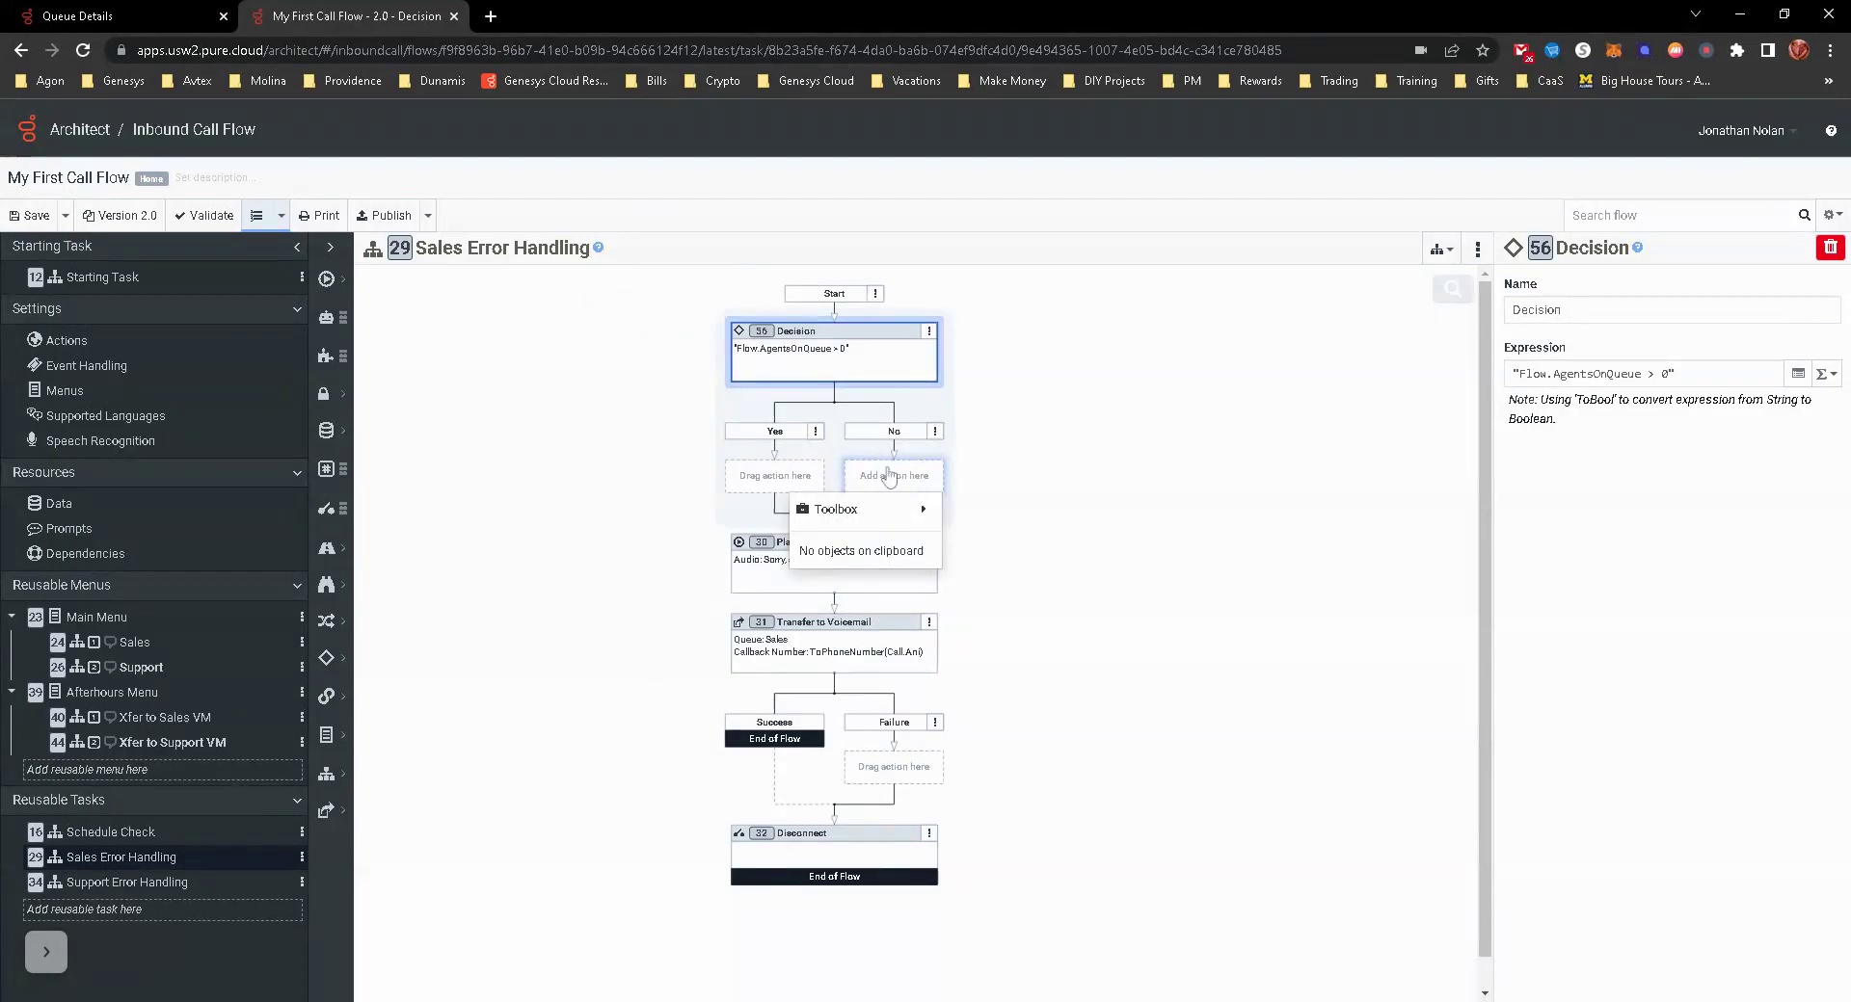
pyautogui.moveTo(896, 511)
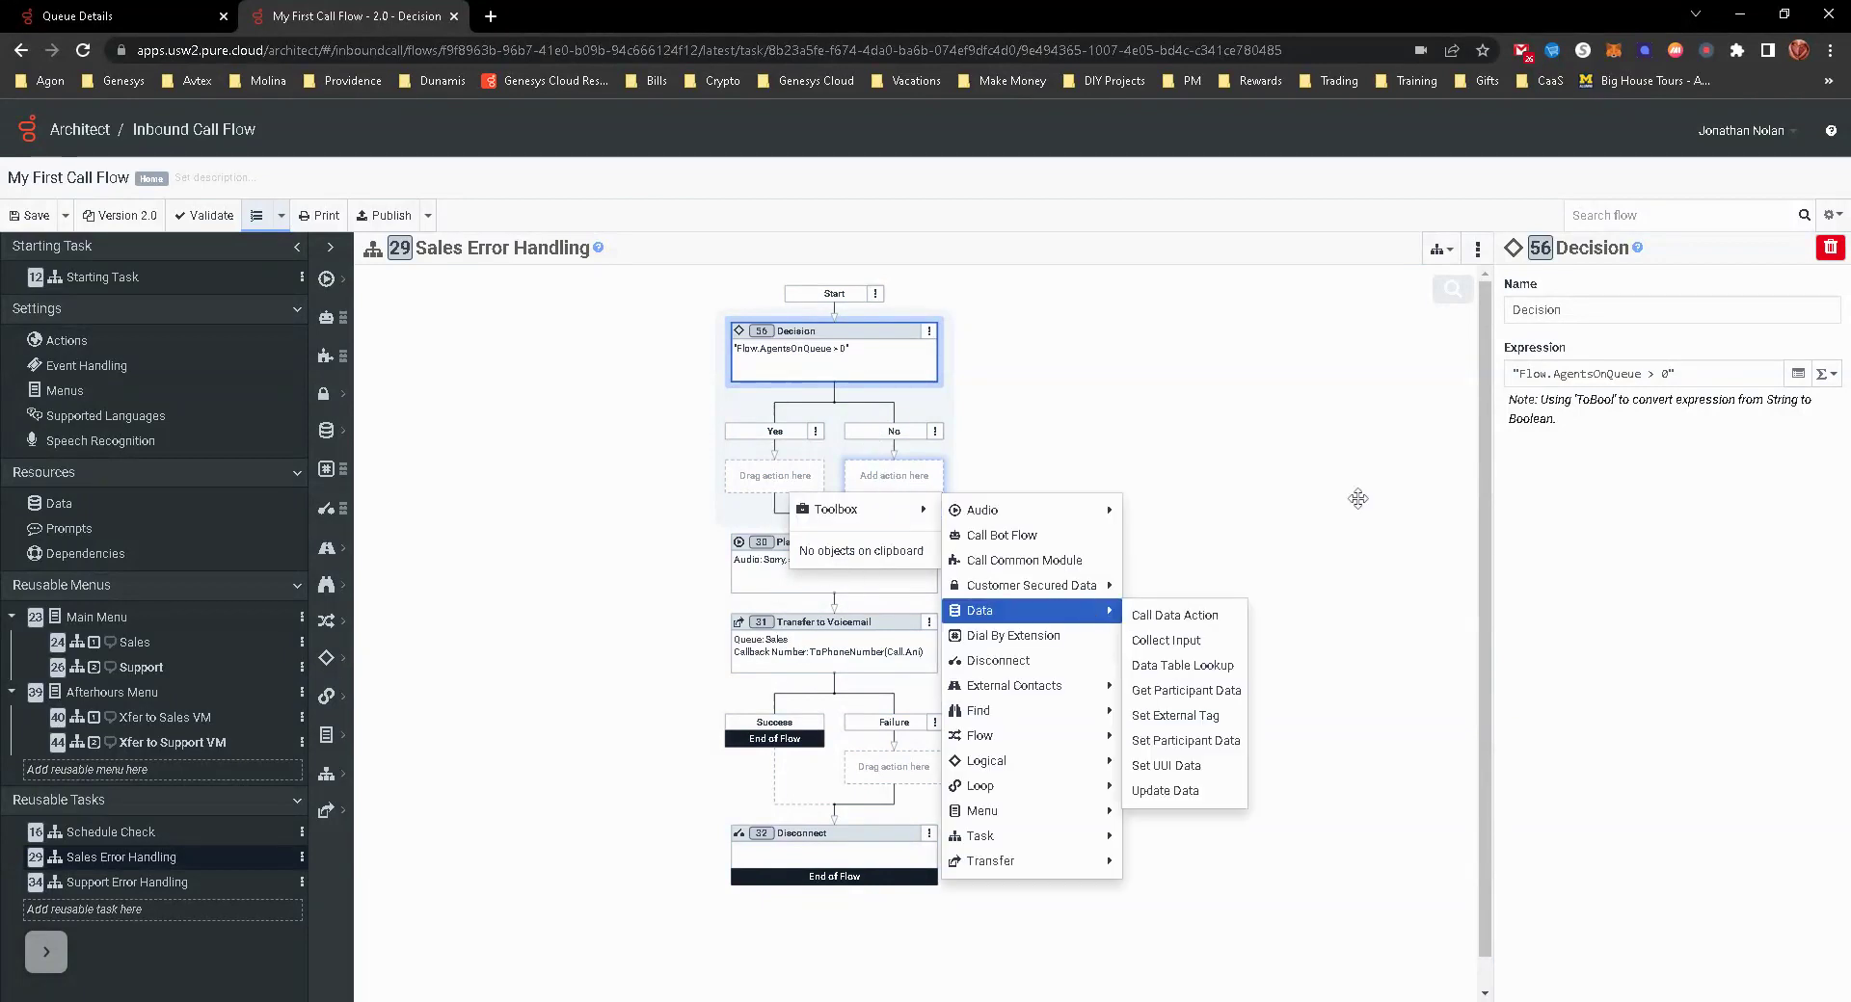
pyautogui.click(1128, 480)
pyautogui.moveTo(787, 564); pyautogui.dragTo(733, 496)
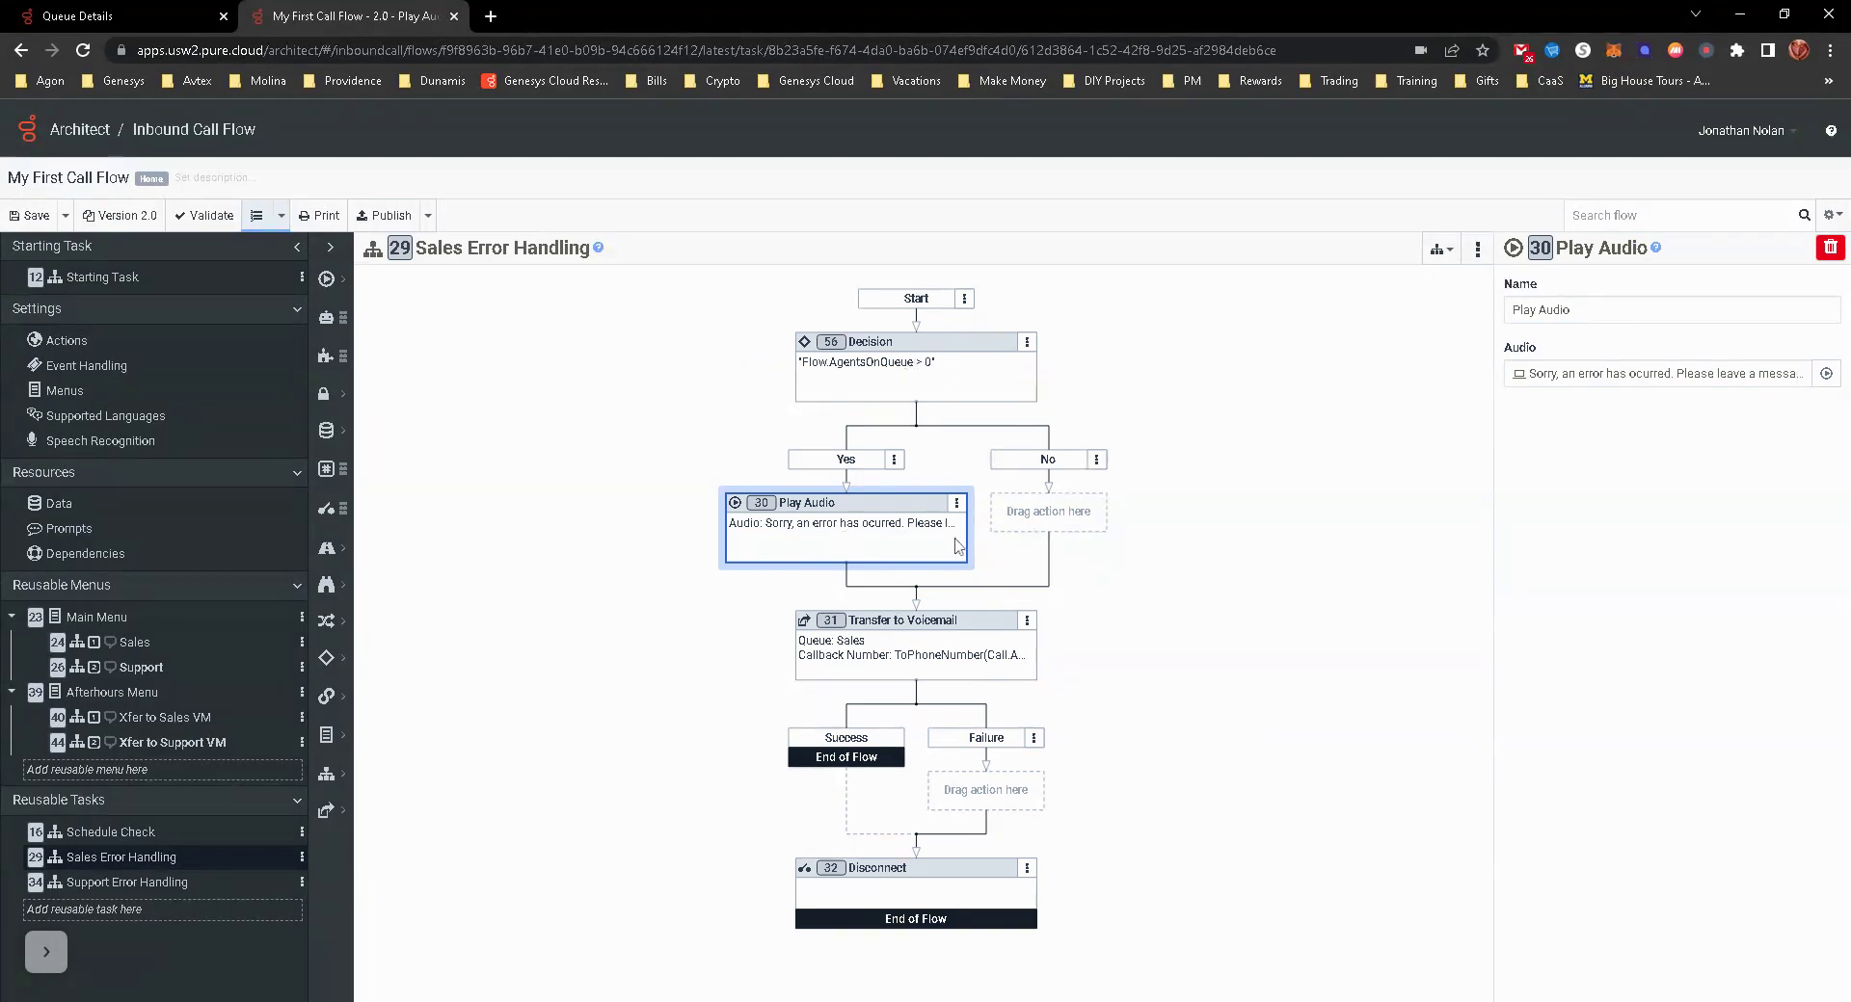
# Copy the Yes branch's Play Audio action and paste it into the No branch of the Sales Error Handling Decision.
pyautogui.click(956, 503)
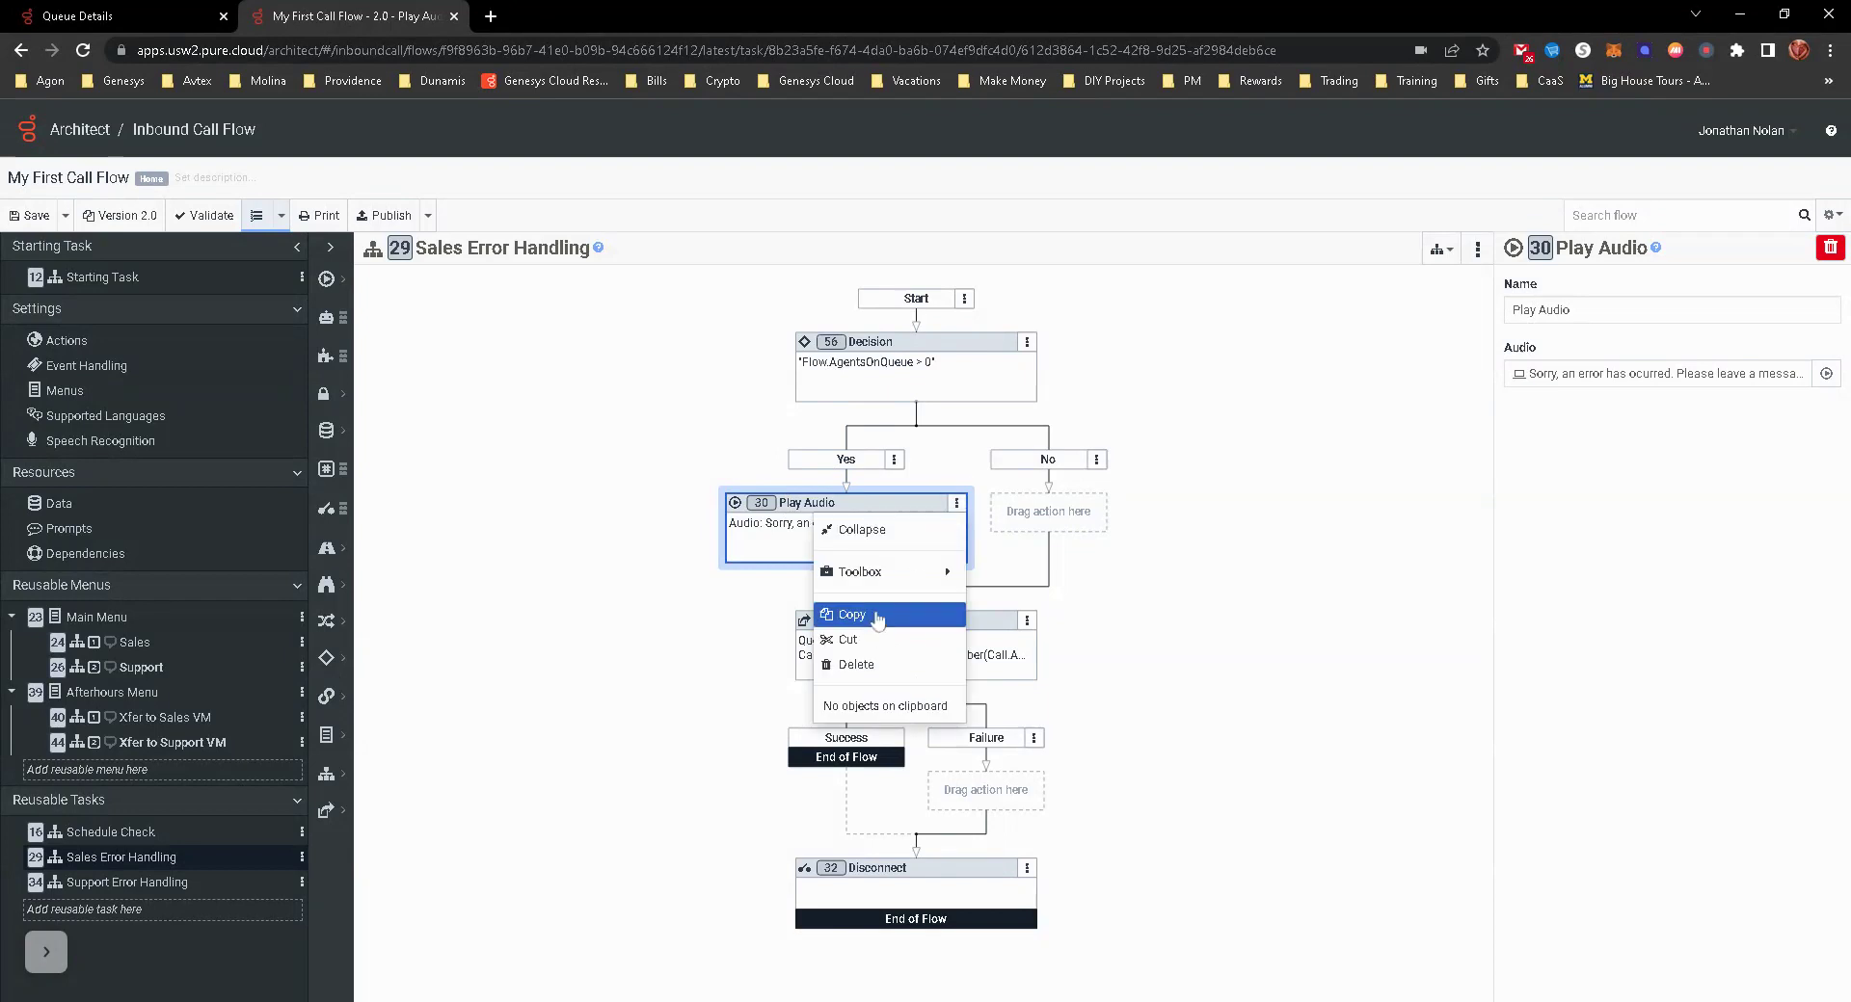
pyautogui.click(877, 617)
pyautogui.click(1046, 516)
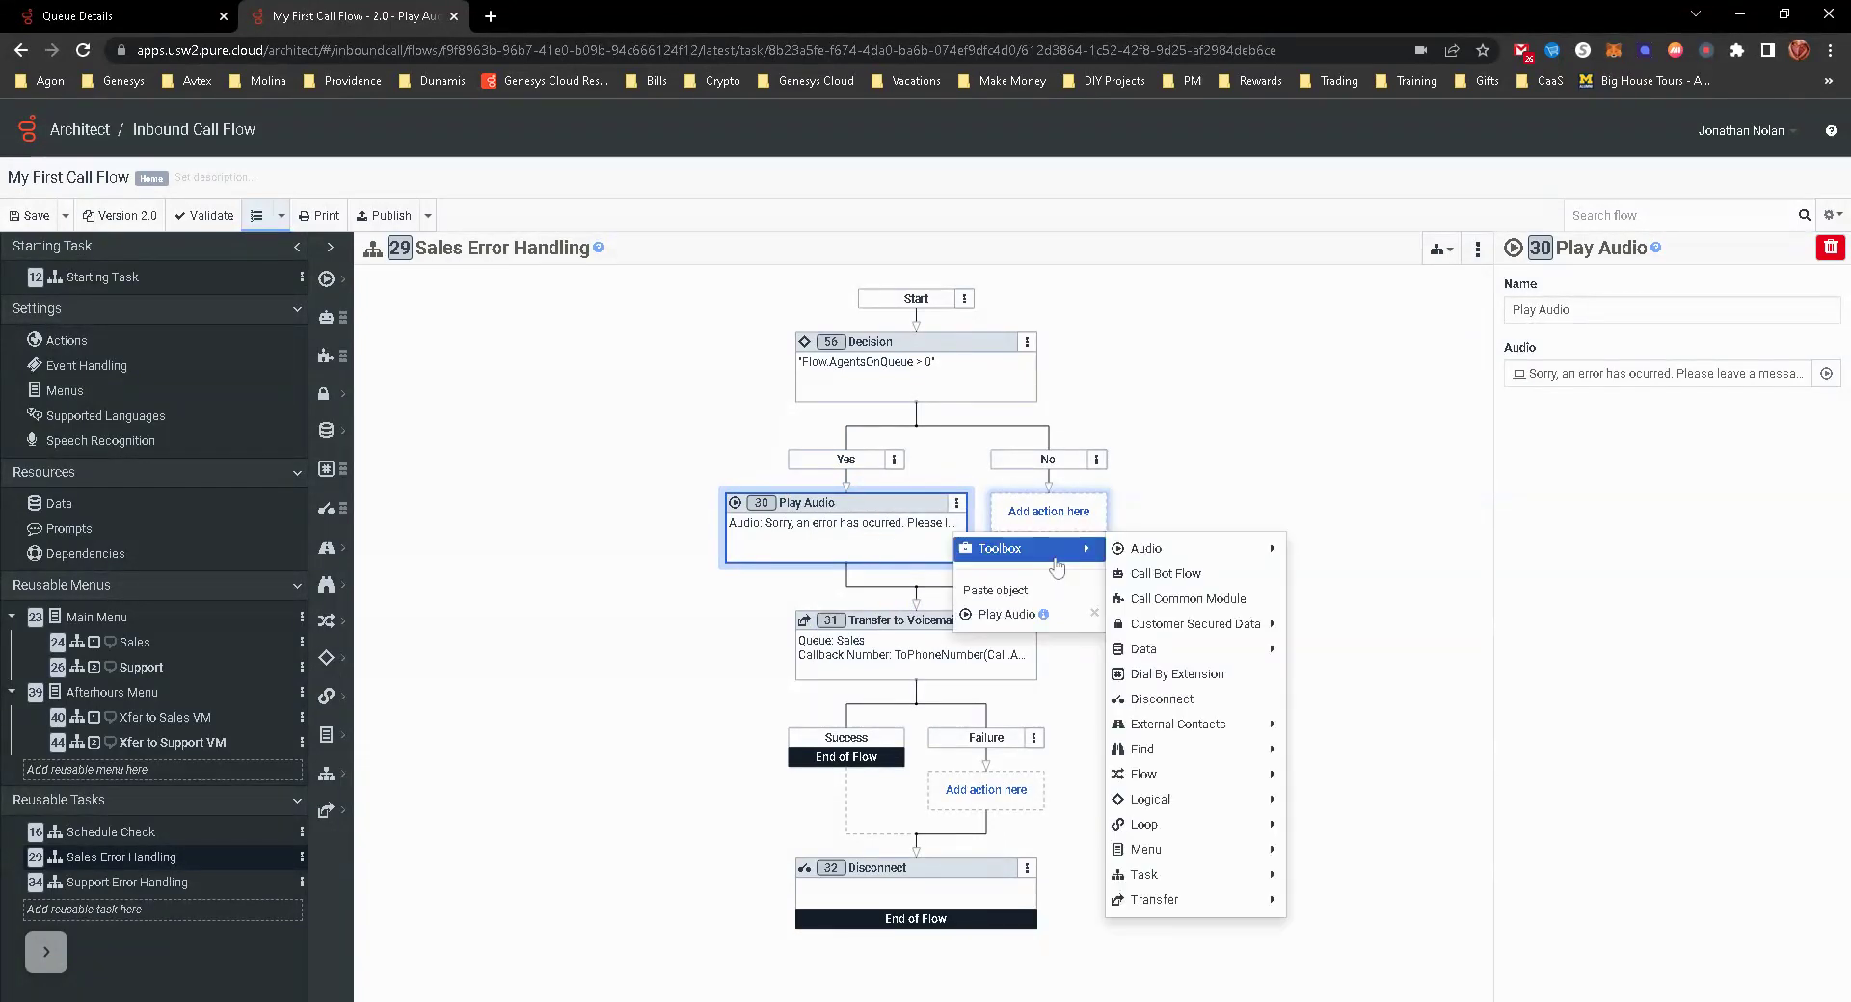
pyautogui.click(1022, 617)
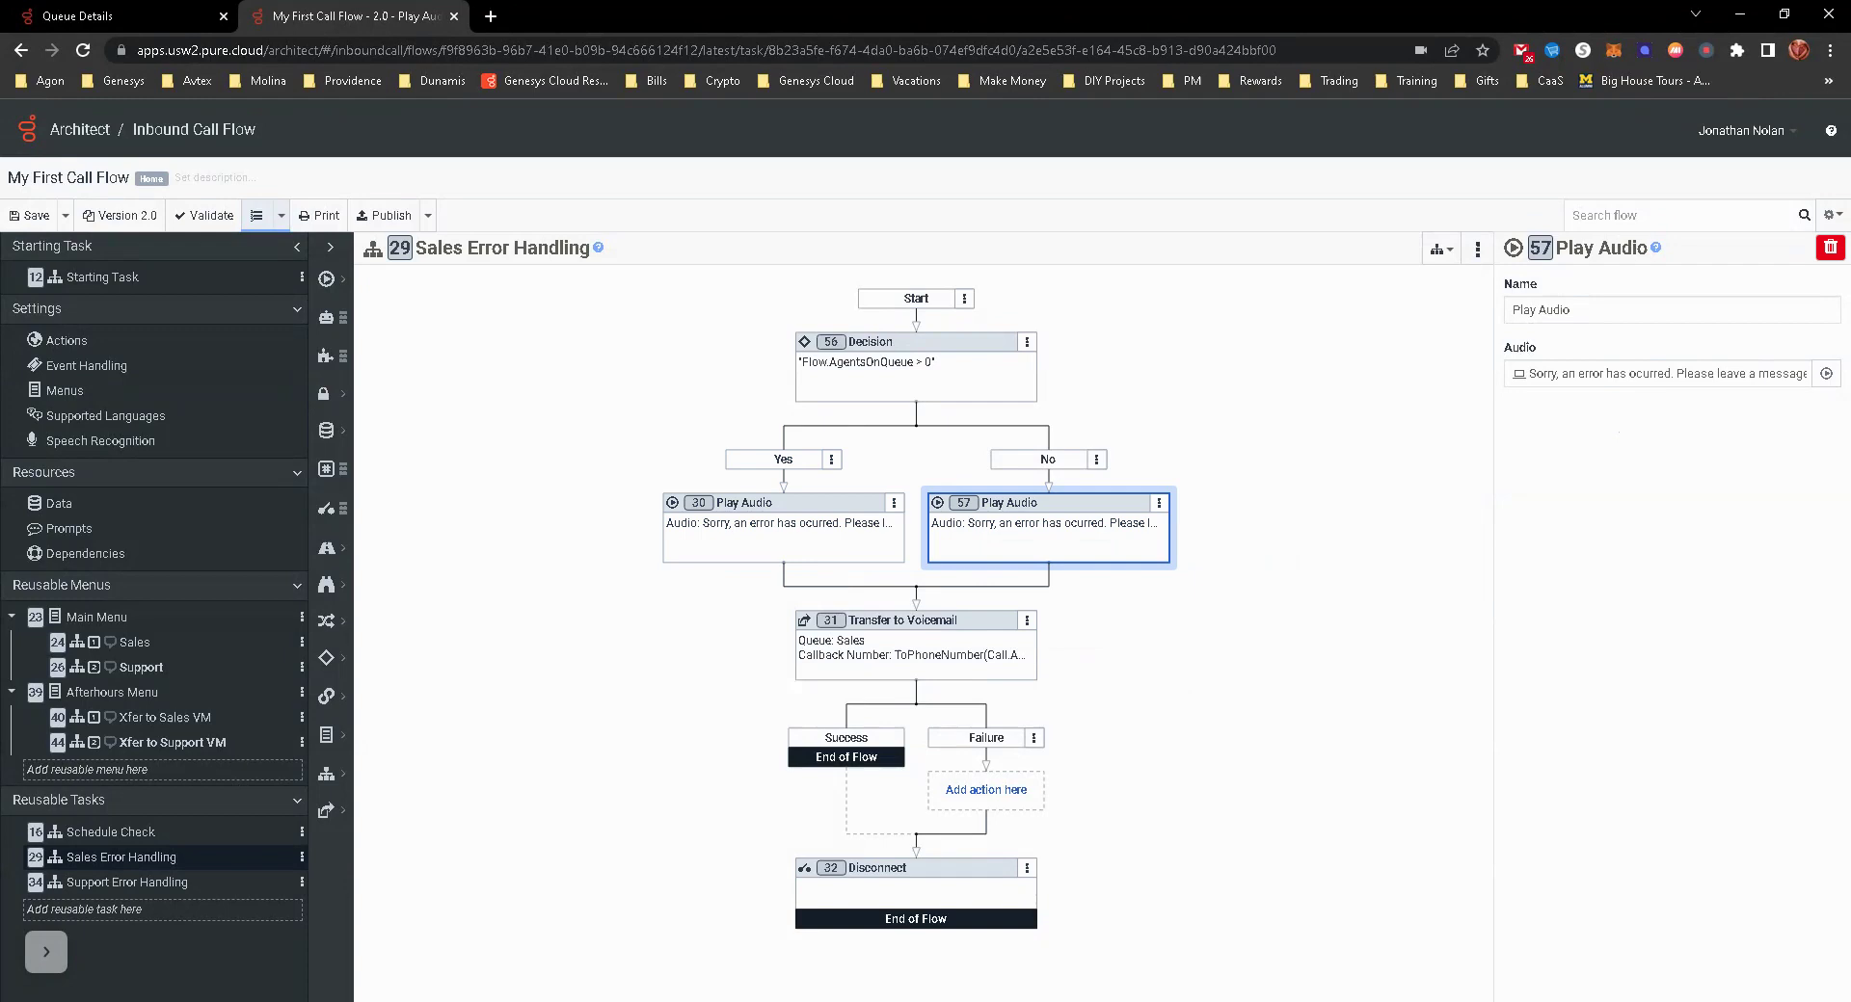
# Change the opening of the No branch's Play Audio message to "Sorry, there are no agents available to take you call.", keeping the voicemail request.
pyautogui.moveTo(1671, 374); pyautogui.dragTo(1472, 393)
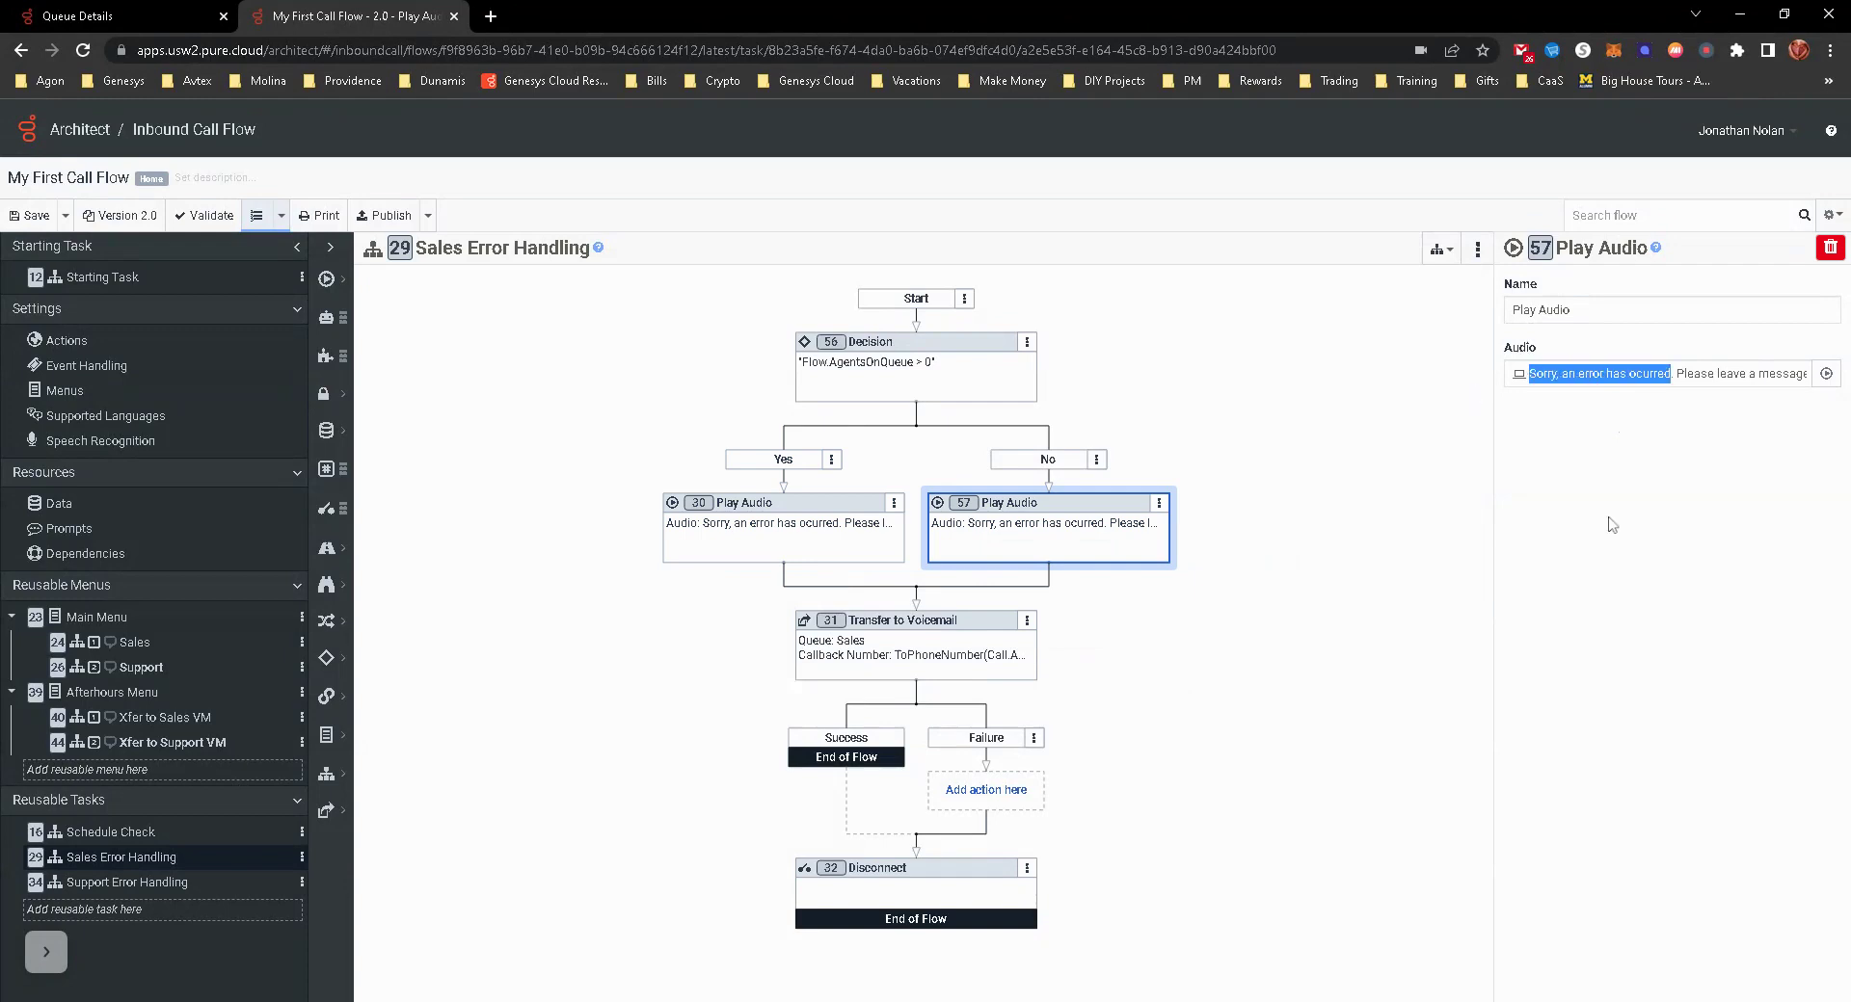
pyautogui.write('Sorry, no')
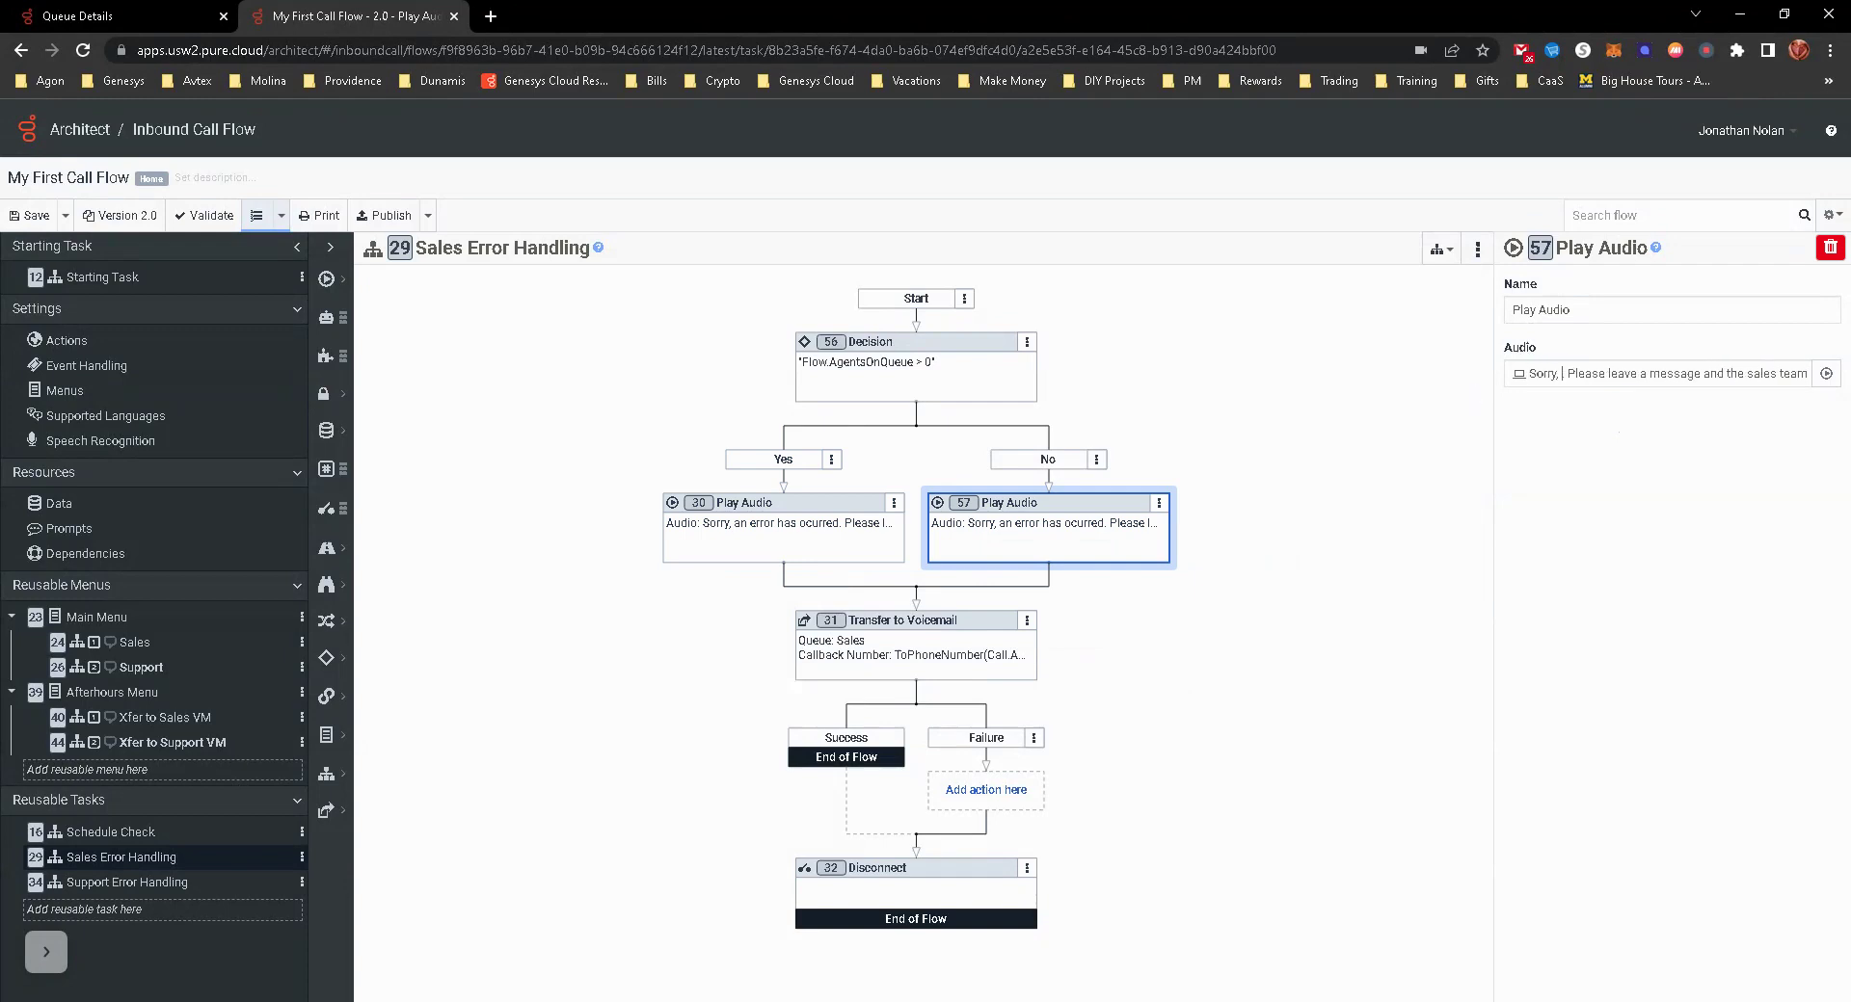
pyautogui.press('BackSpace')
pyautogui.press('BackSpace')
pyautogui.write('there are')
pyautogui.write(' no agents ava')
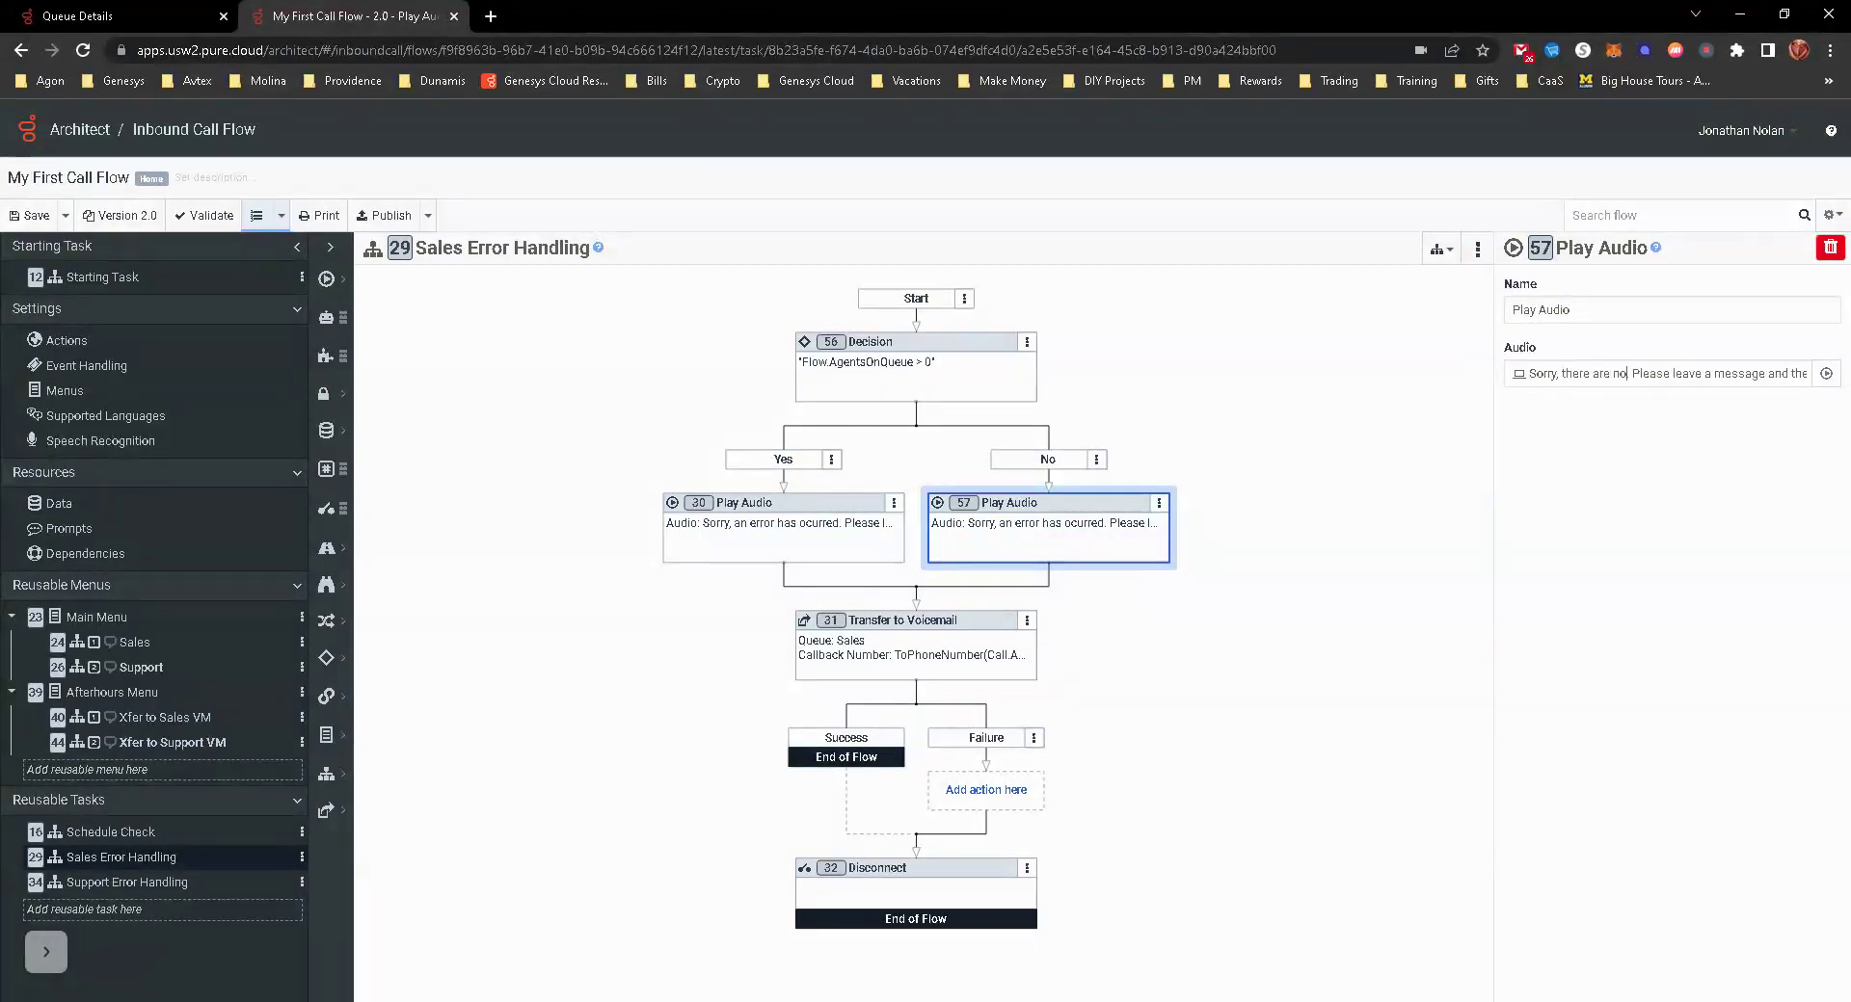
pyautogui.write('ilable to take you ca...')
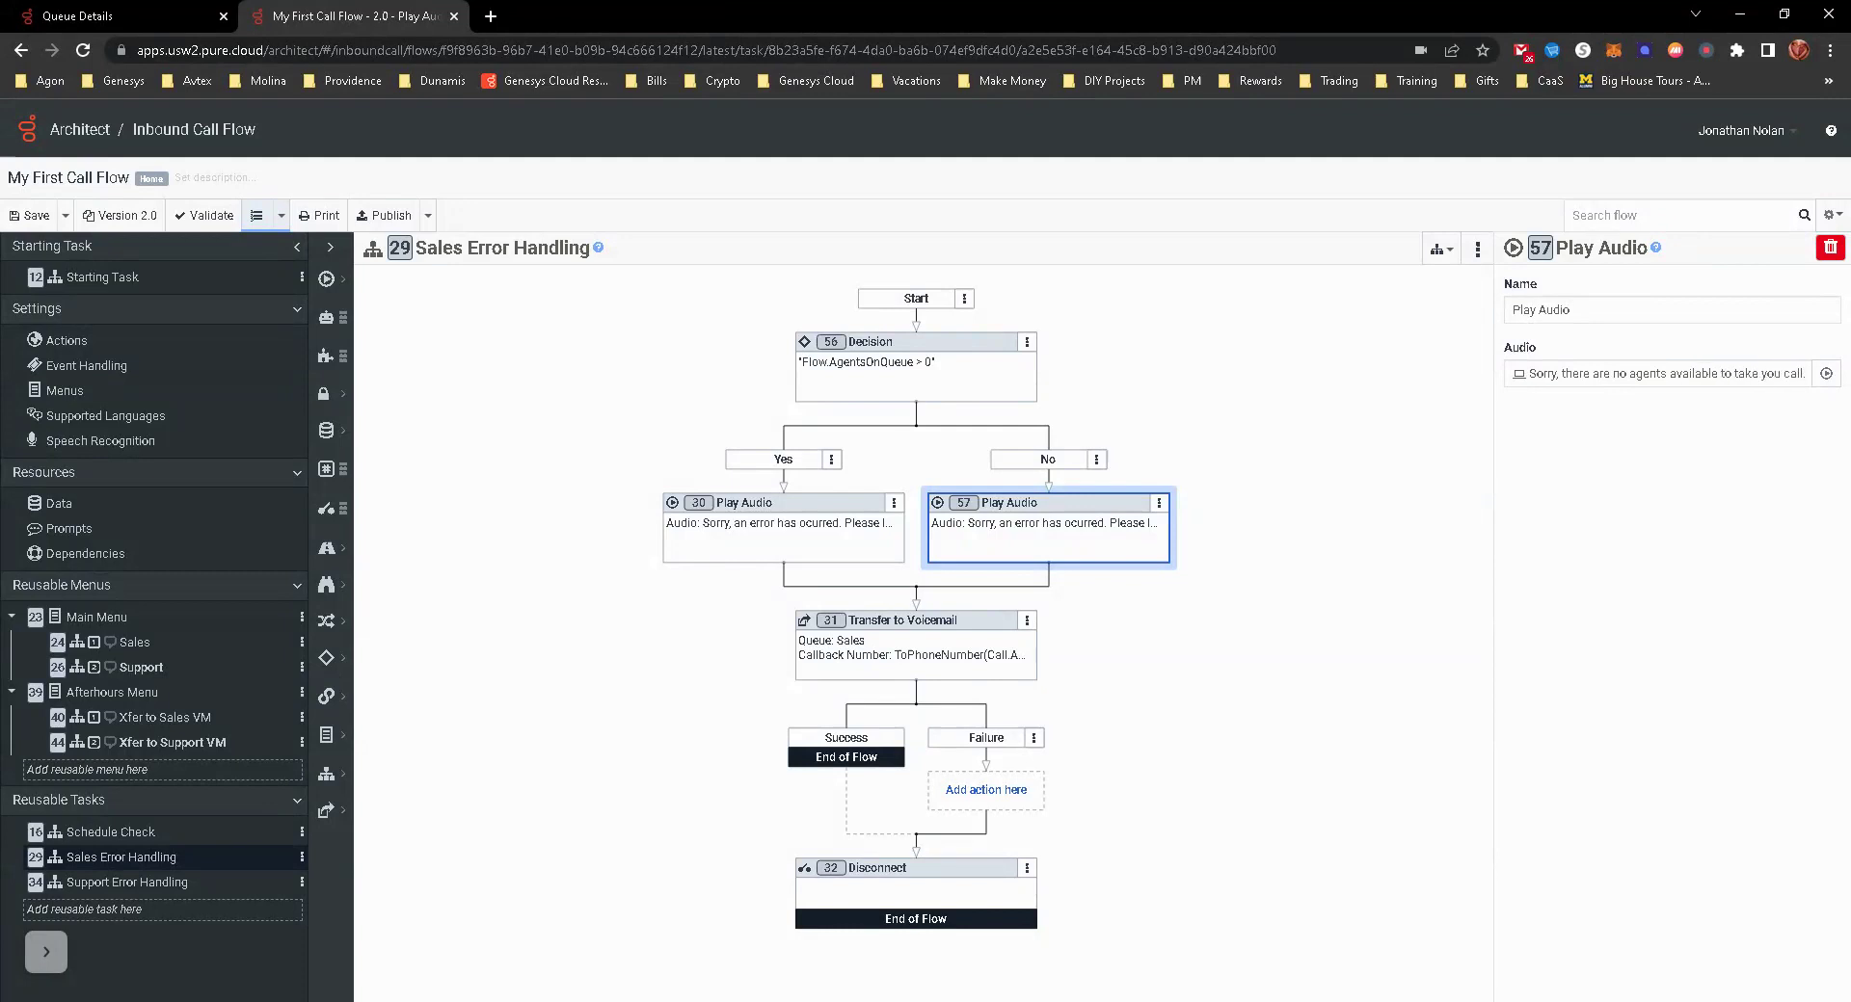
pyautogui.click(1825, 373)
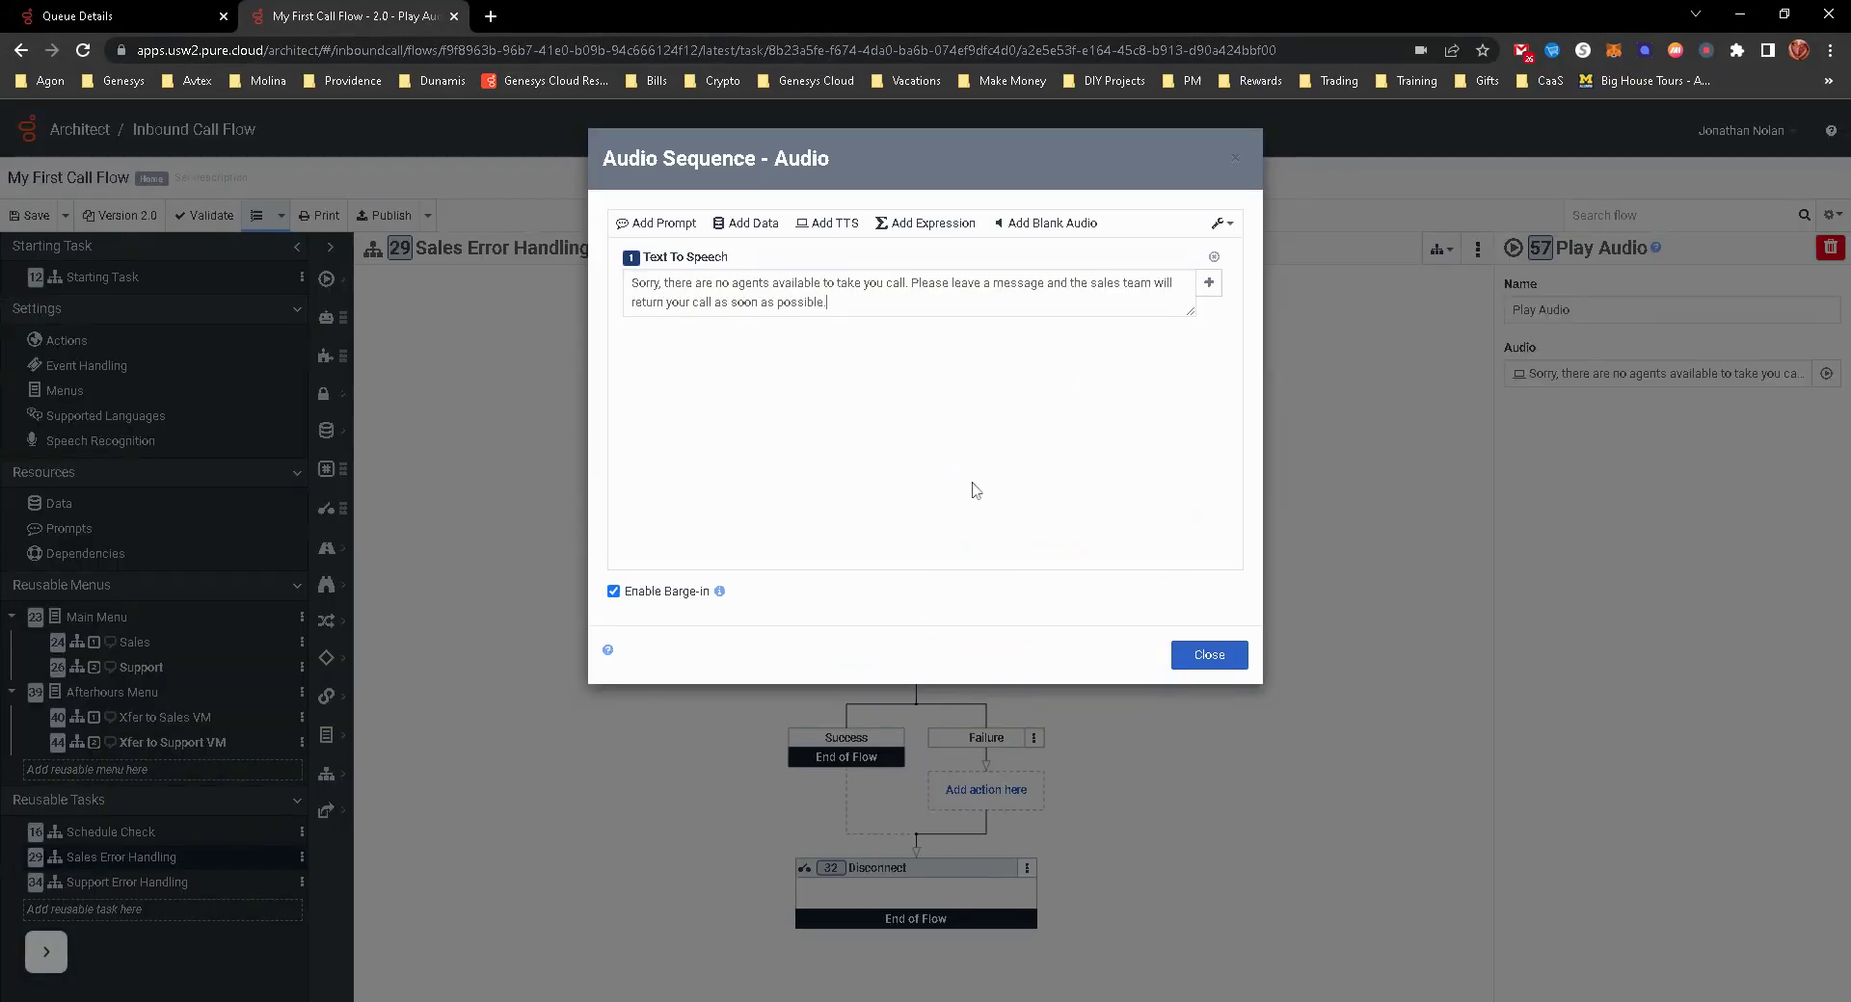
pyautogui.click(1209, 655)
# Review the Sales Error Handling Decision, its two Play Audio branches and the Transfer to Voicemail action.
pyautogui.click(926, 397)
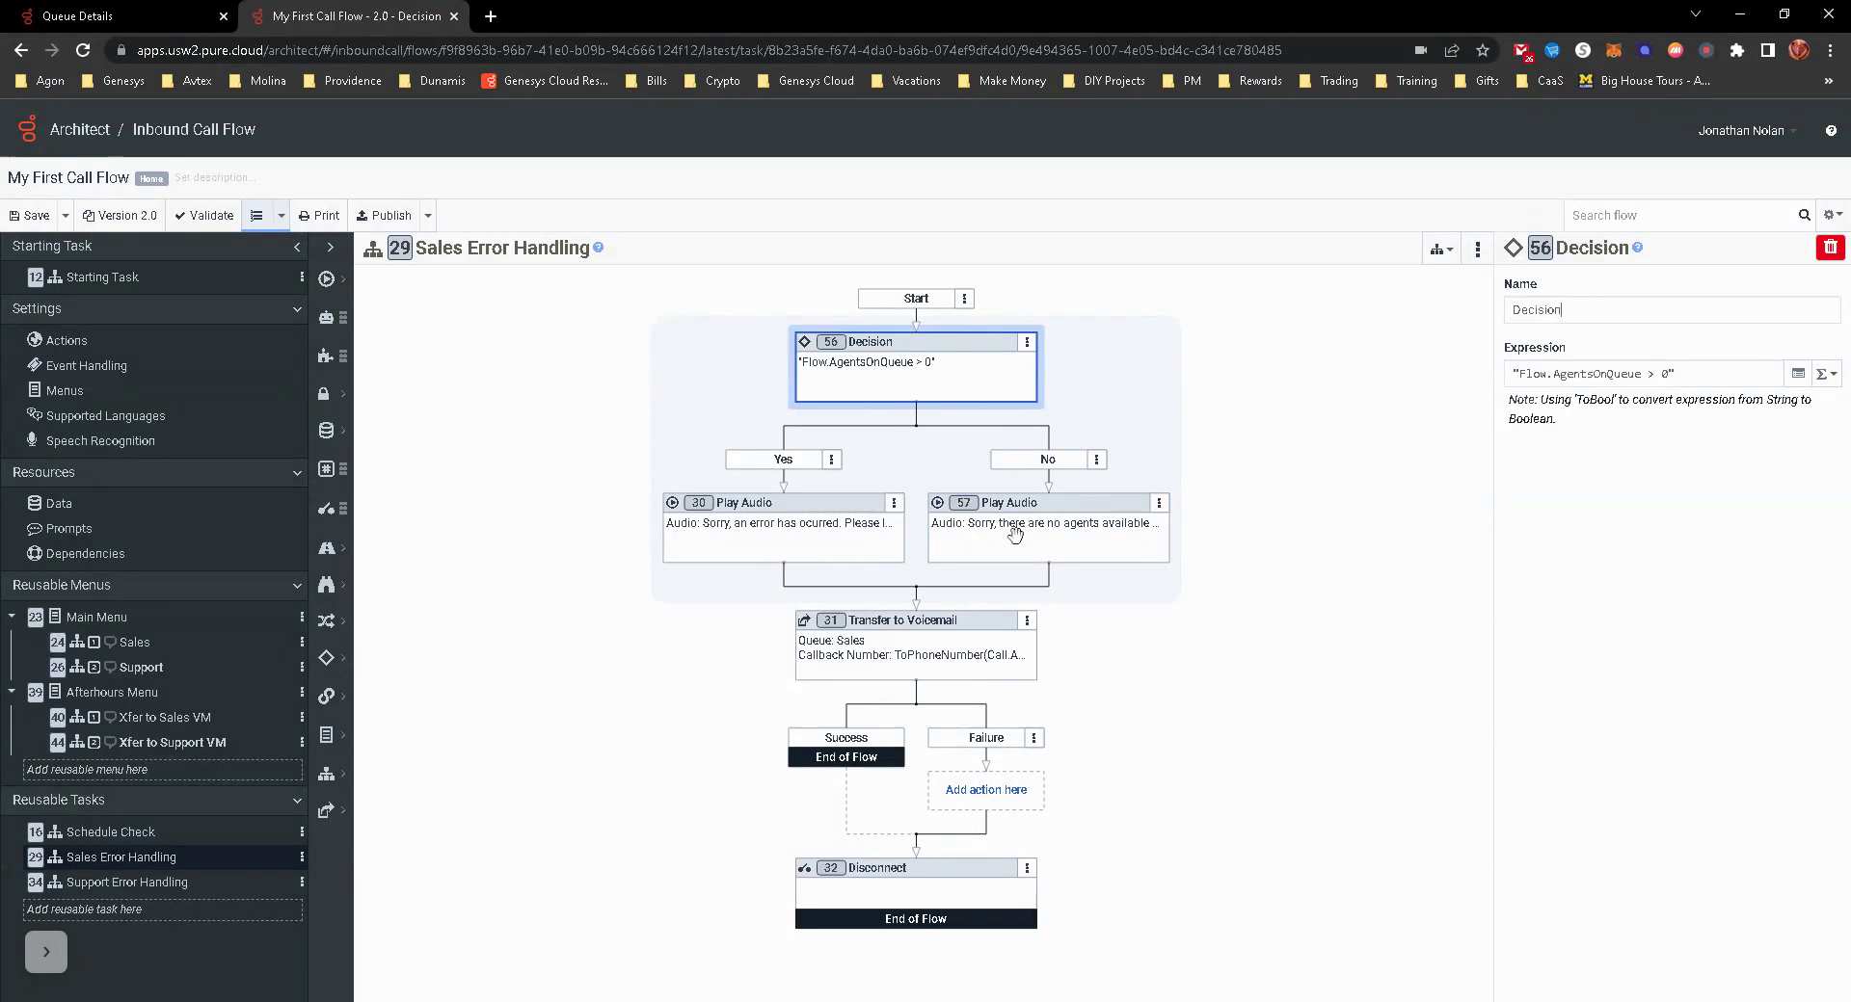
pyautogui.click(923, 652)
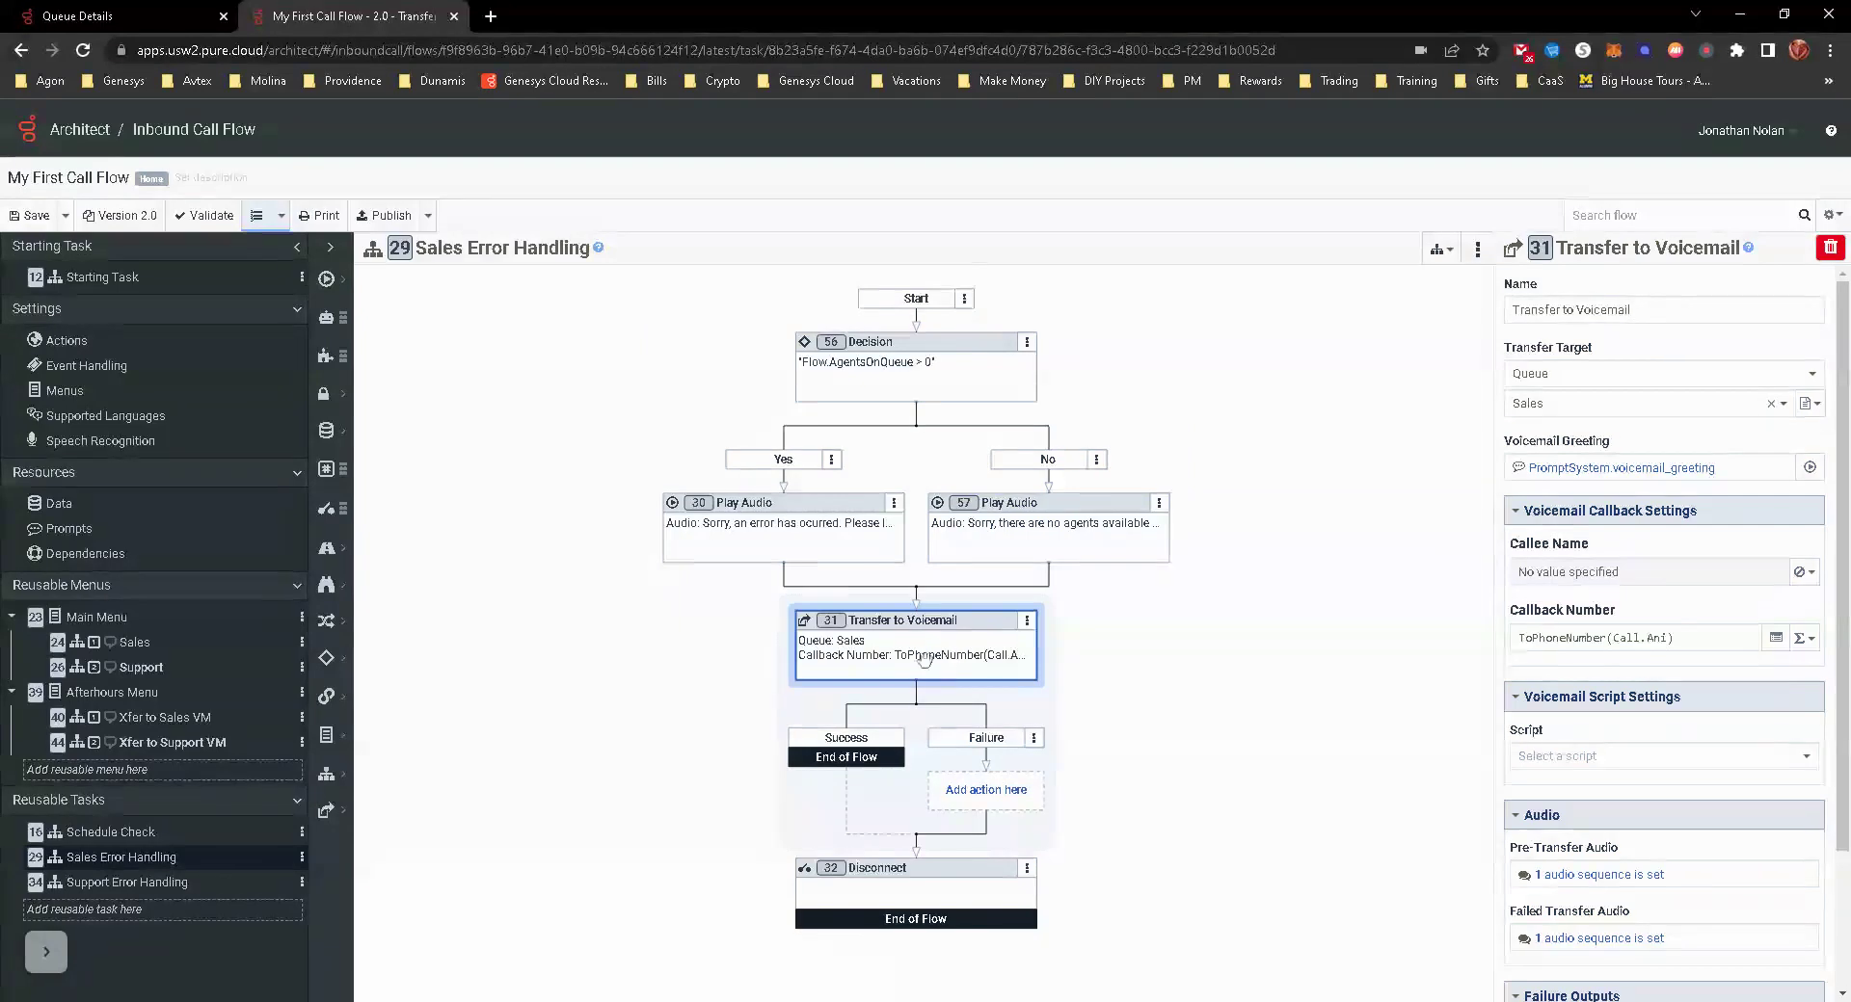
pyautogui.click(811, 522)
pyautogui.click(930, 384)
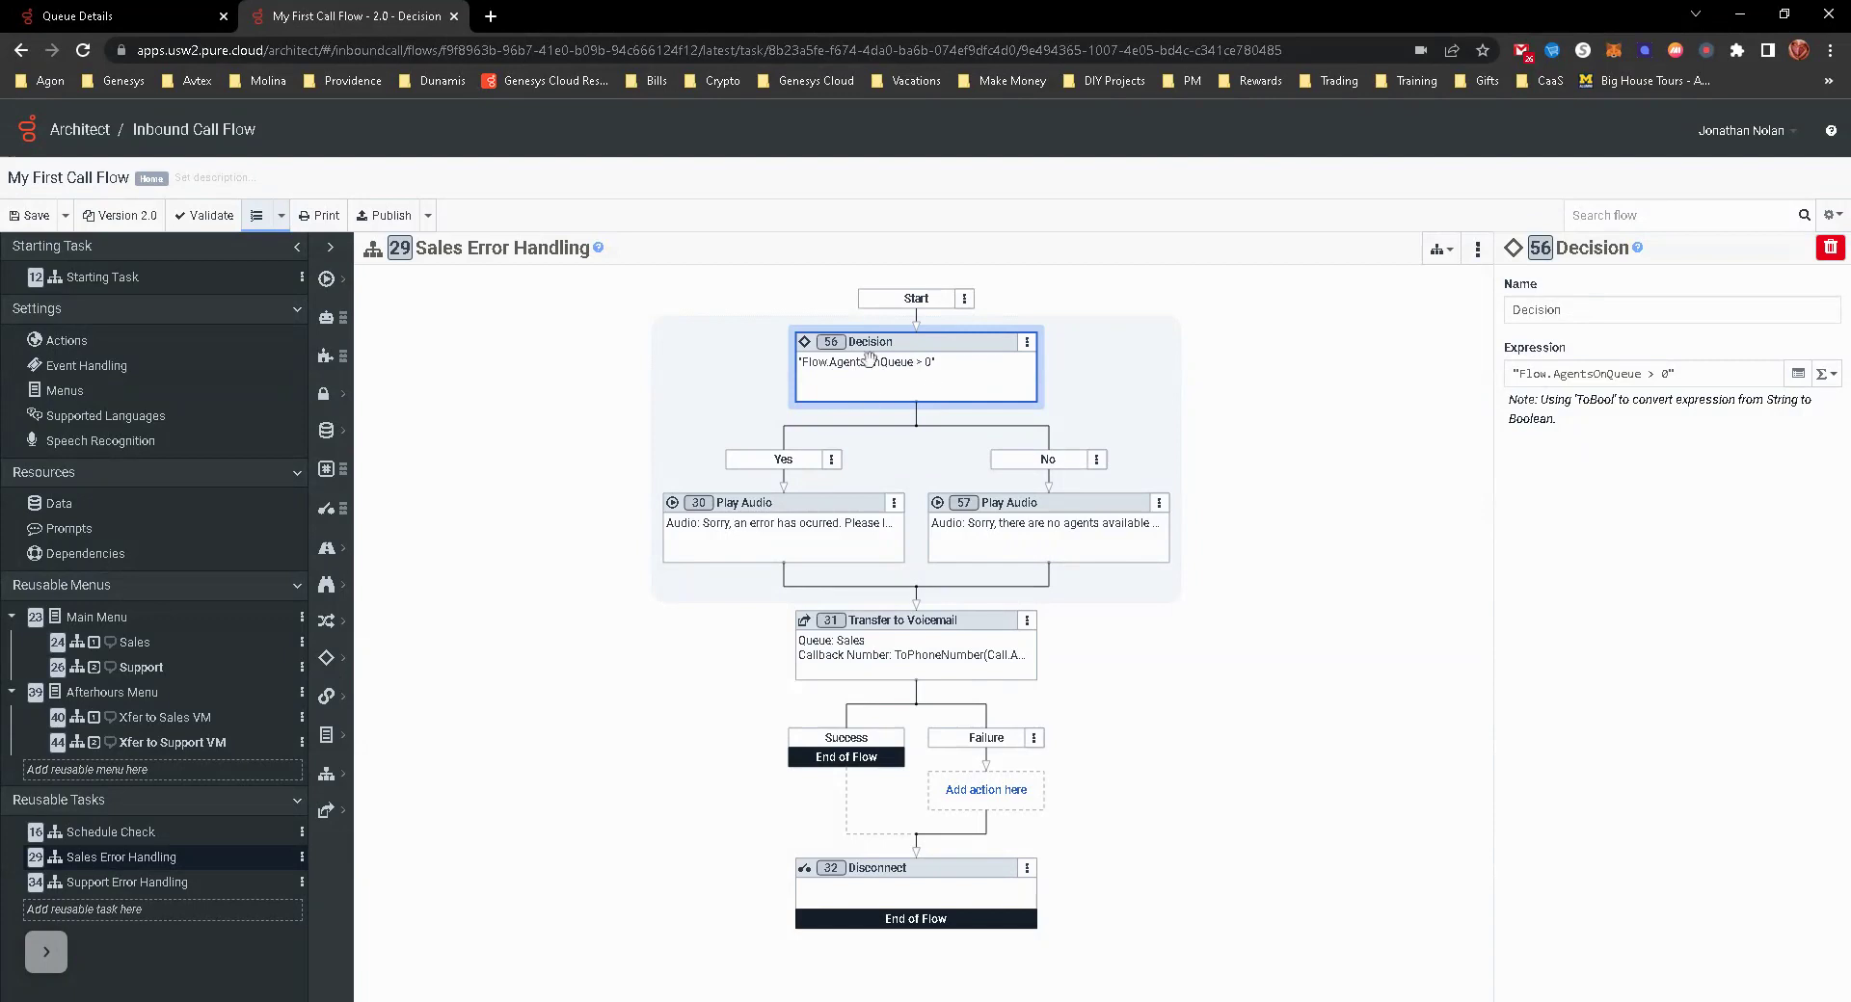
pyautogui.click(847, 512)
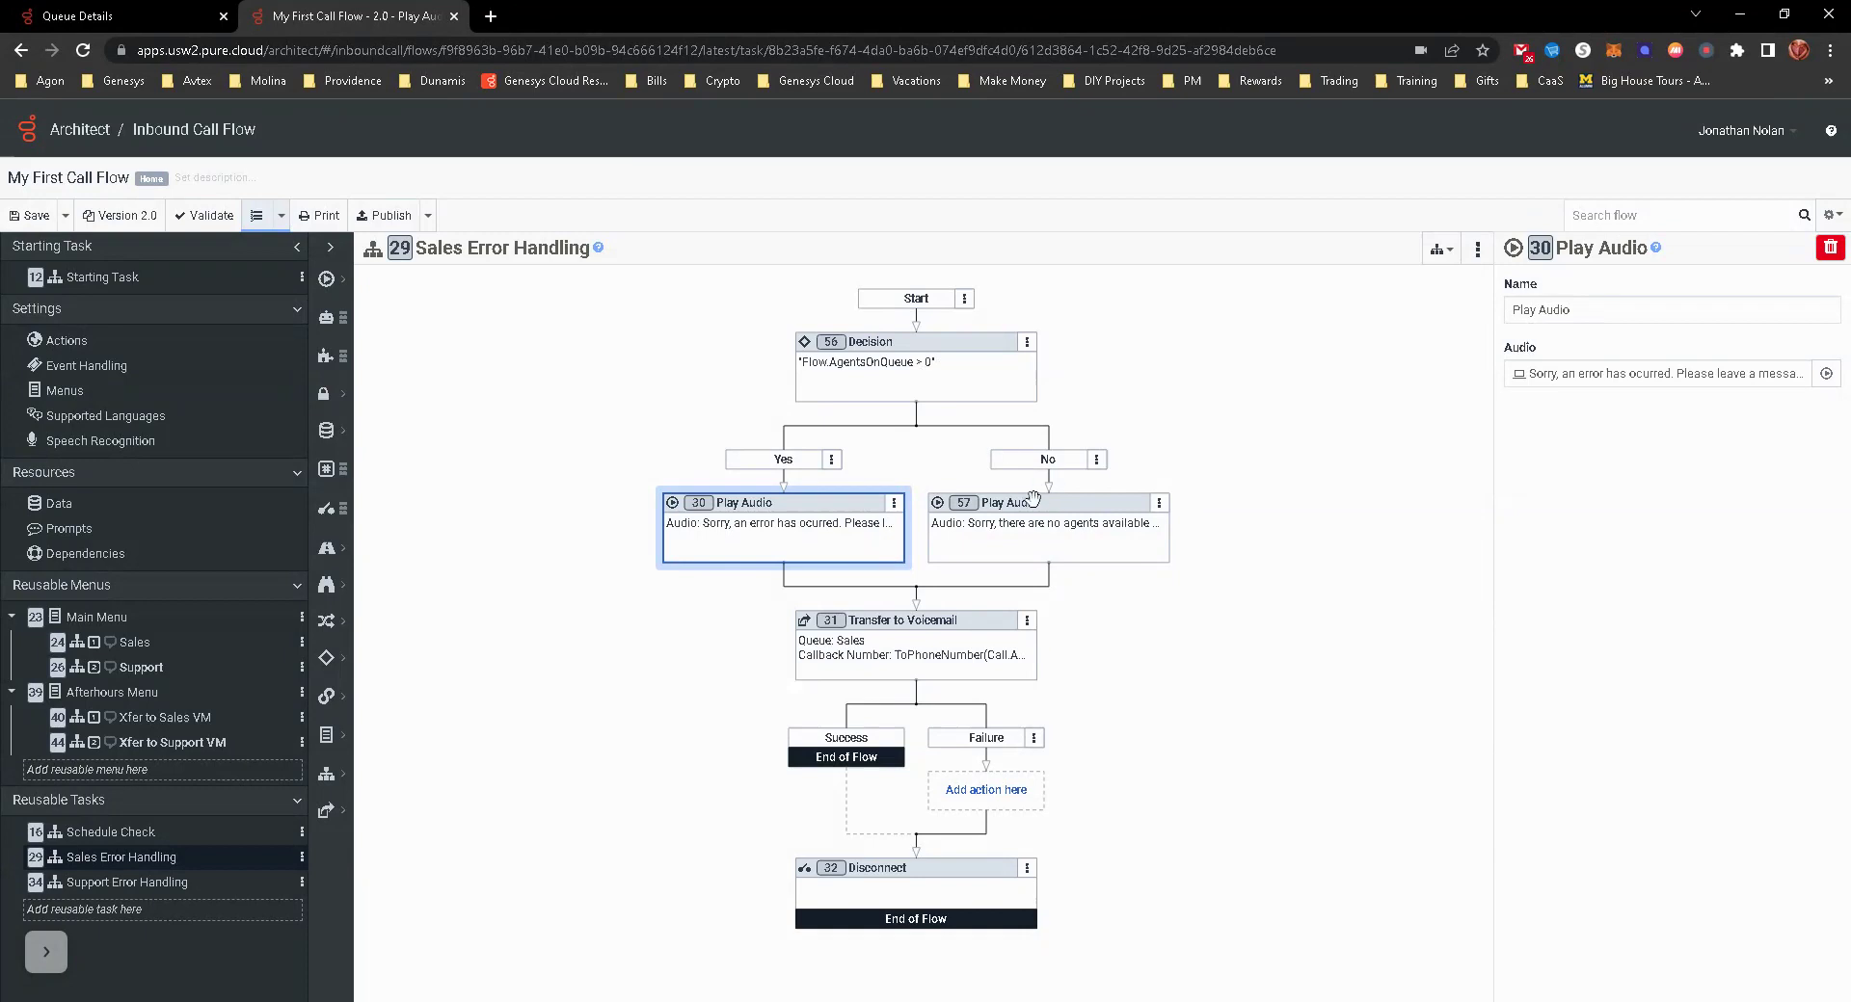
pyautogui.click(1022, 525)
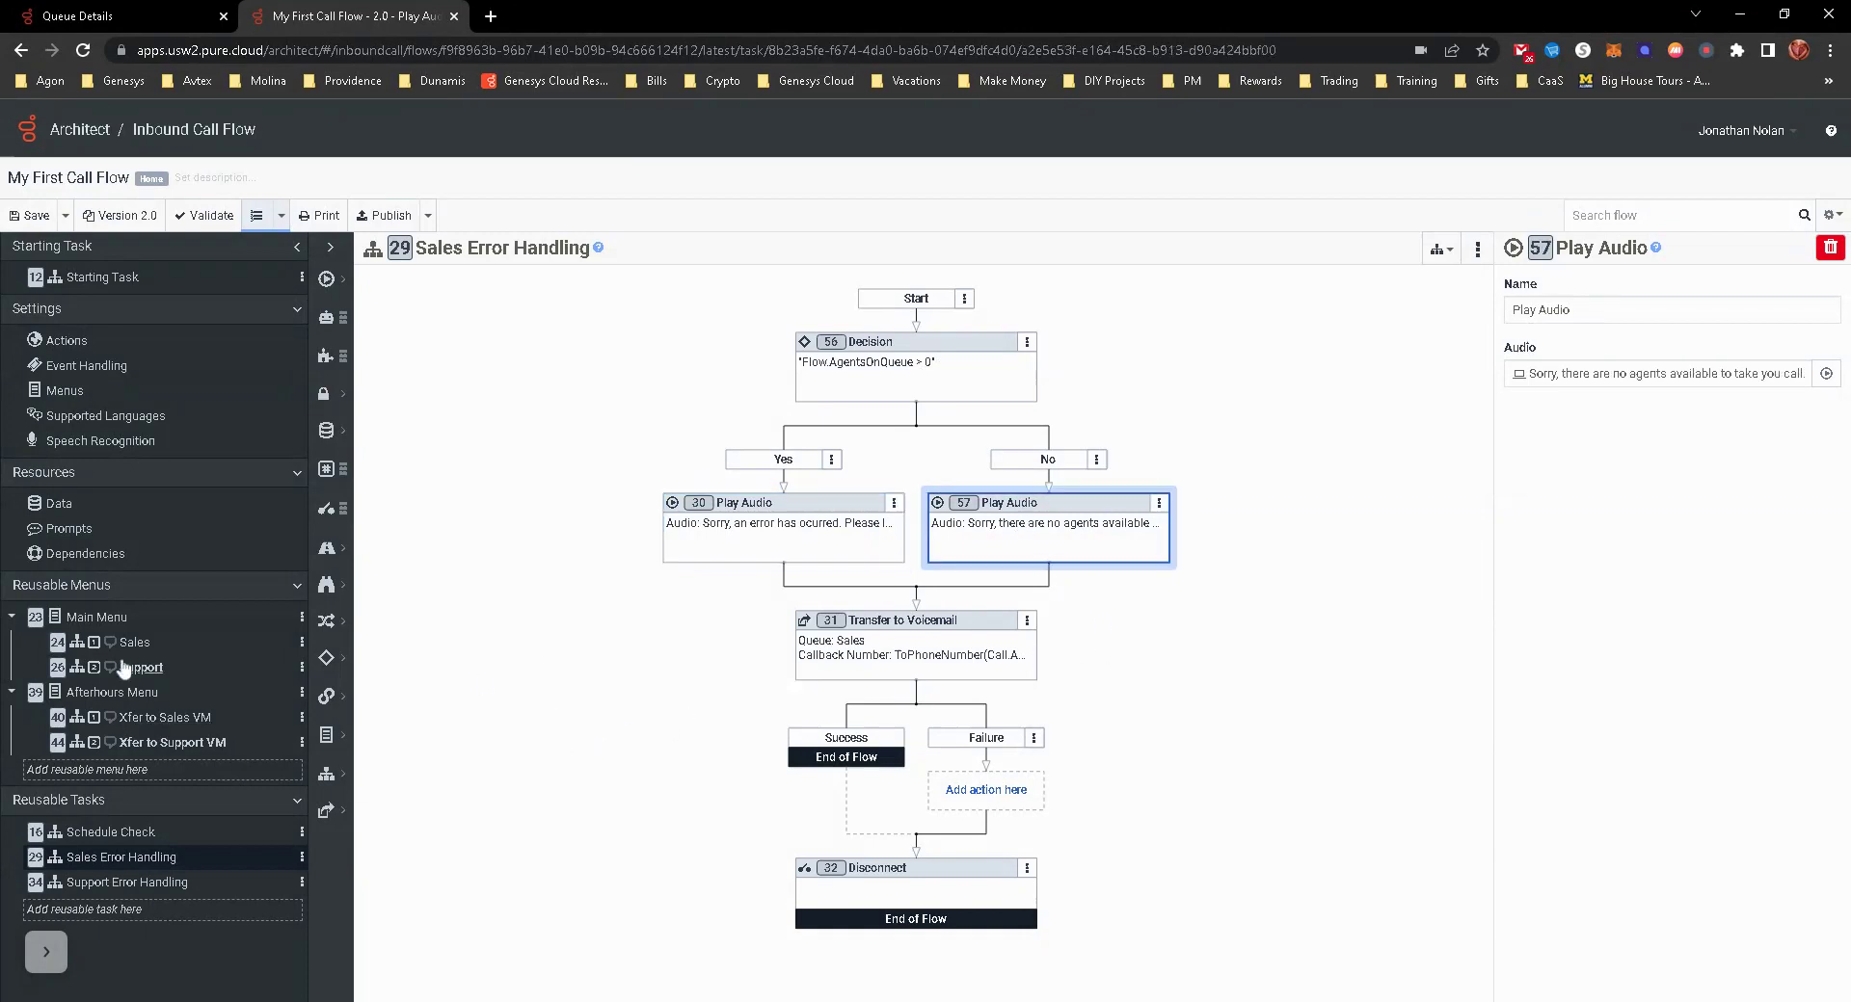
# Copy the Decision with its branches from Sales Error Handling and paste it at the start of the Support task.
pyautogui.click(1026, 342)
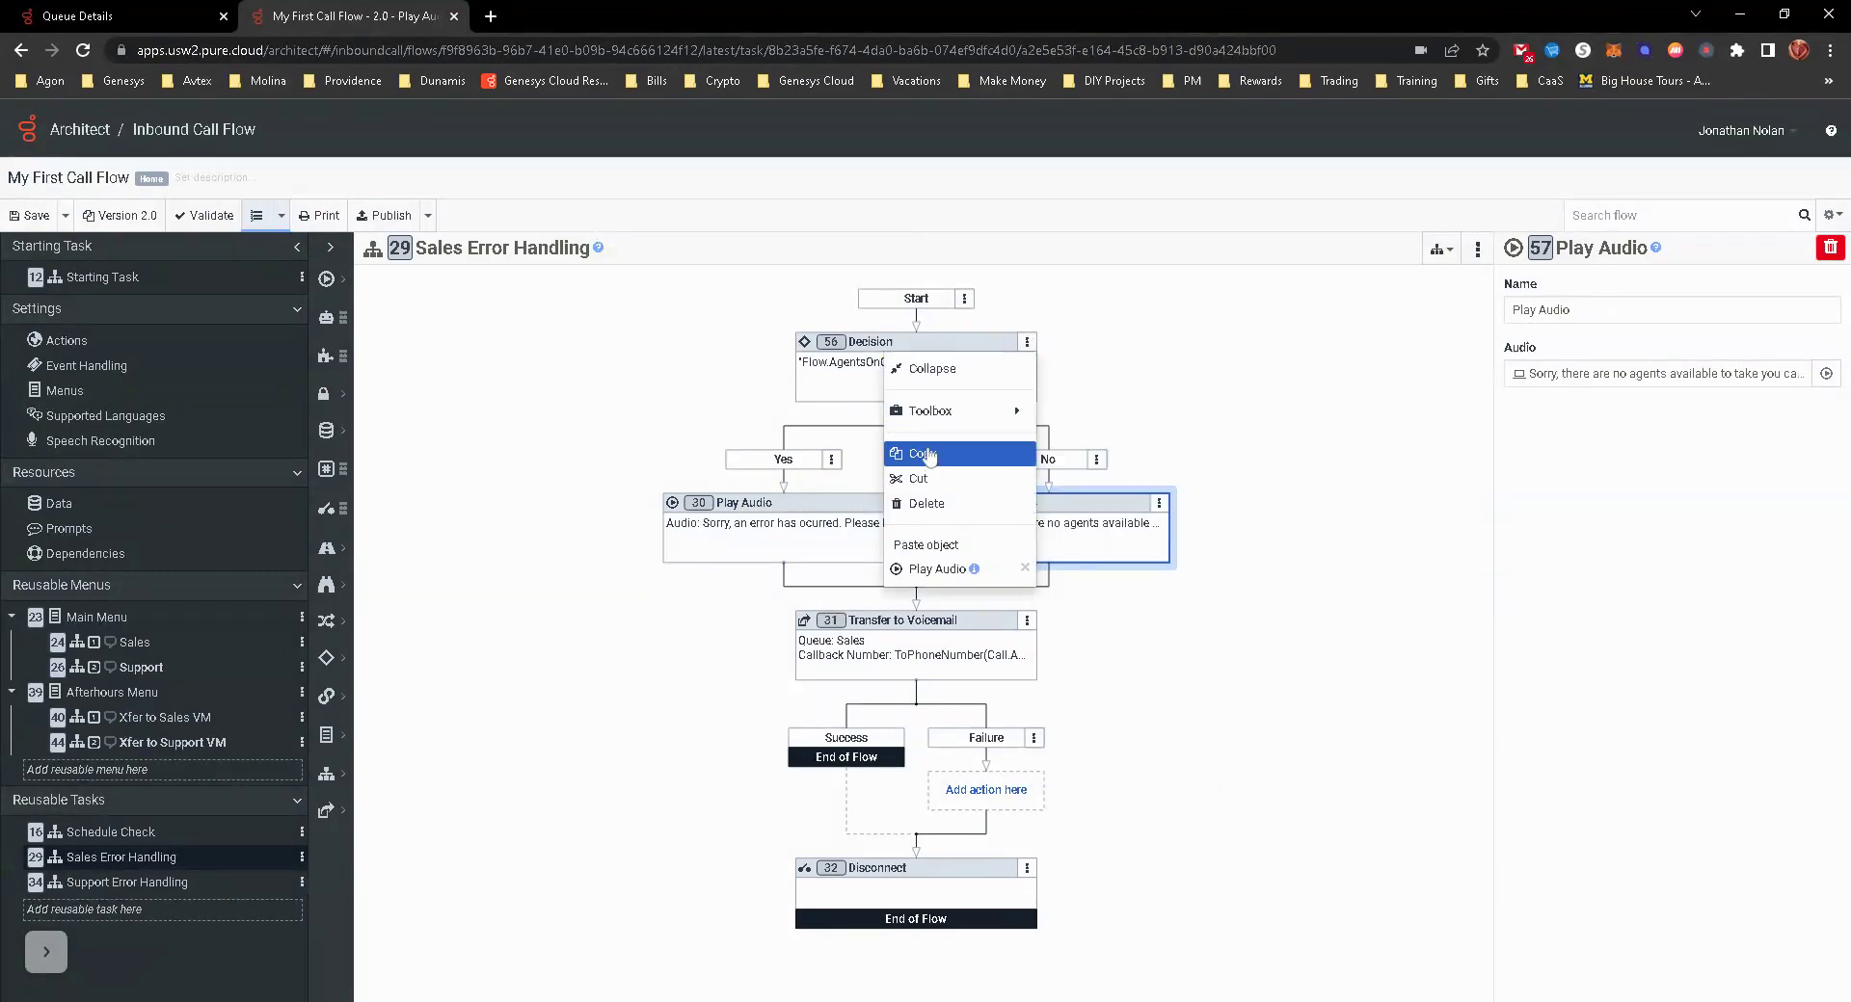
pyautogui.click(928, 454)
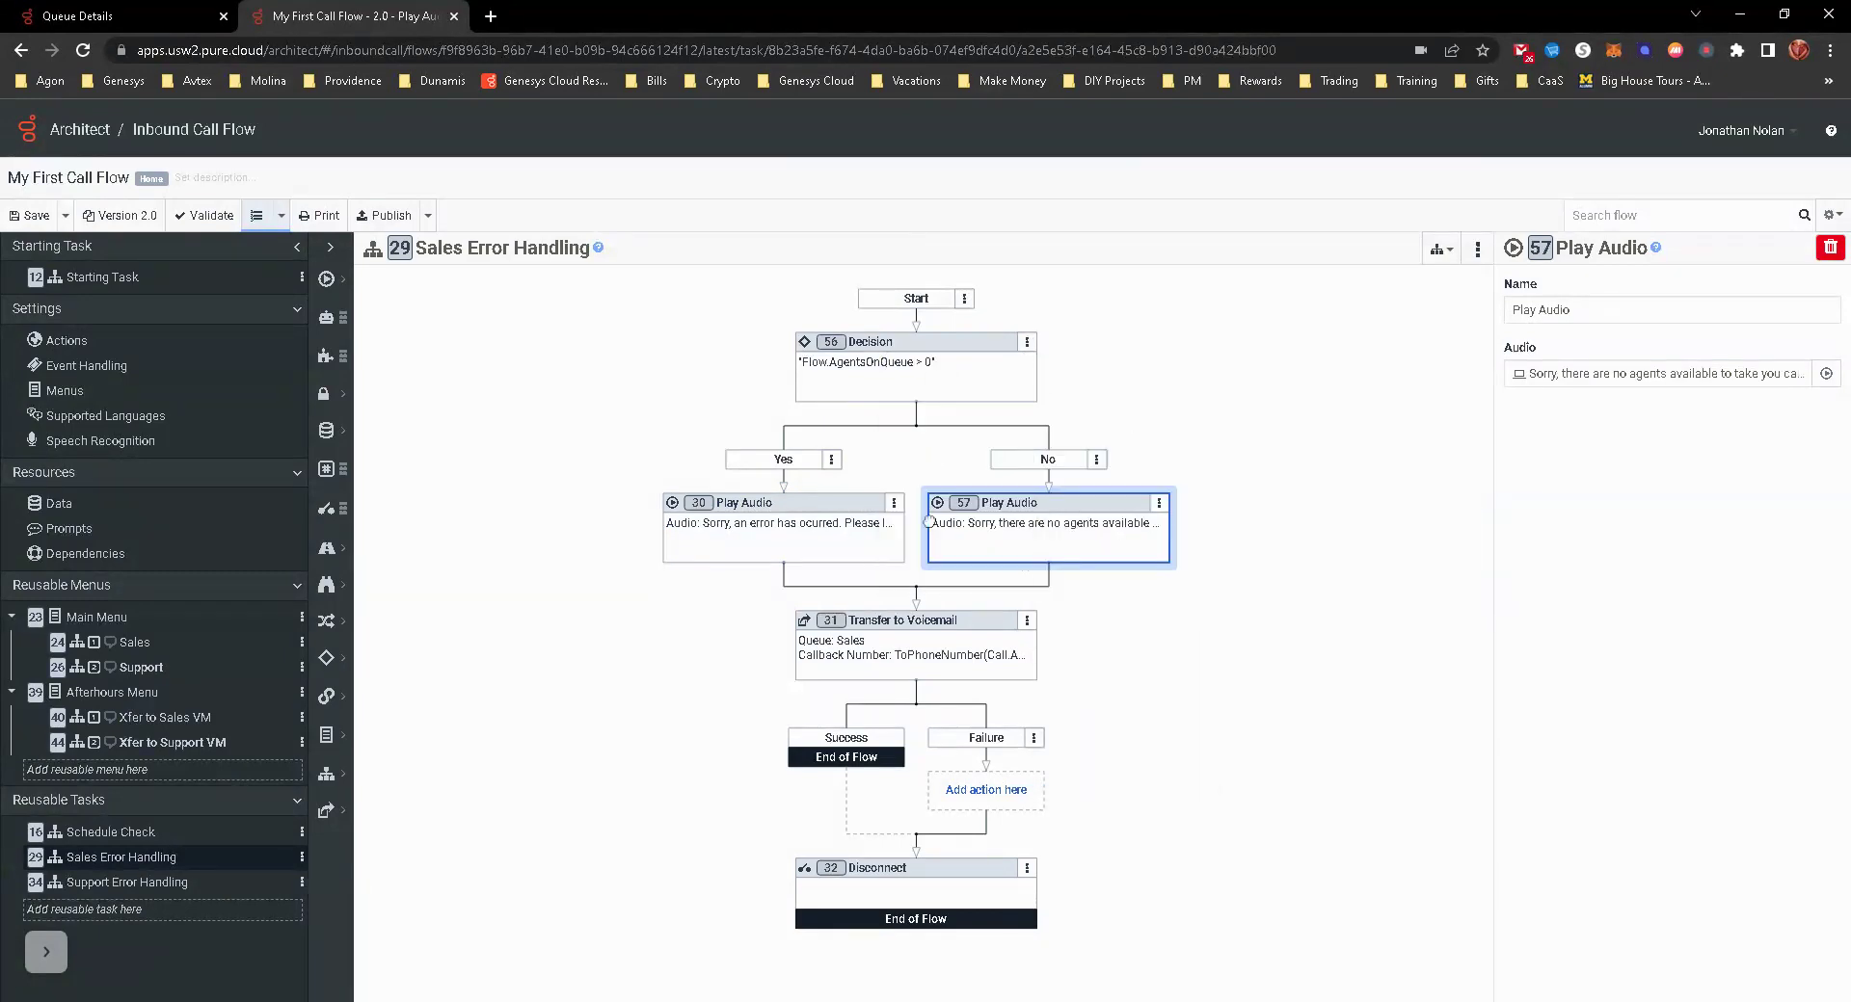
pyautogui.click(130, 673)
pyautogui.rightClick(765, 479)
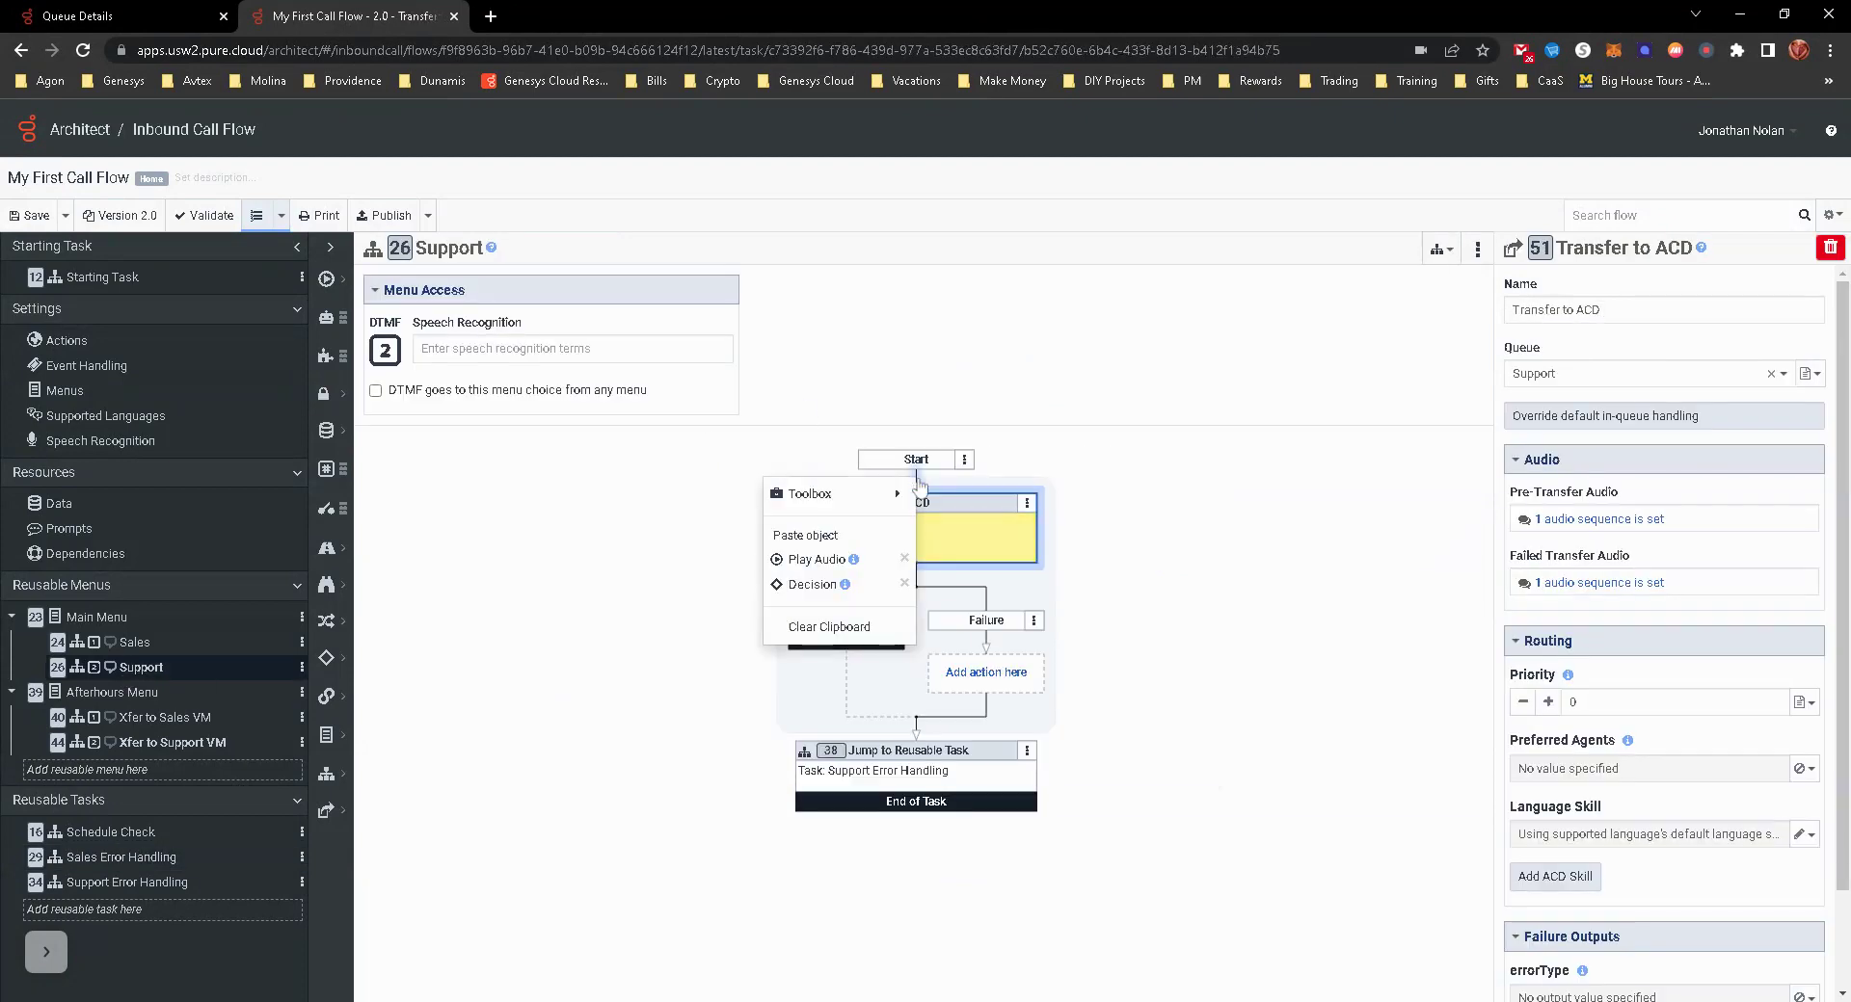
pyautogui.click(812, 584)
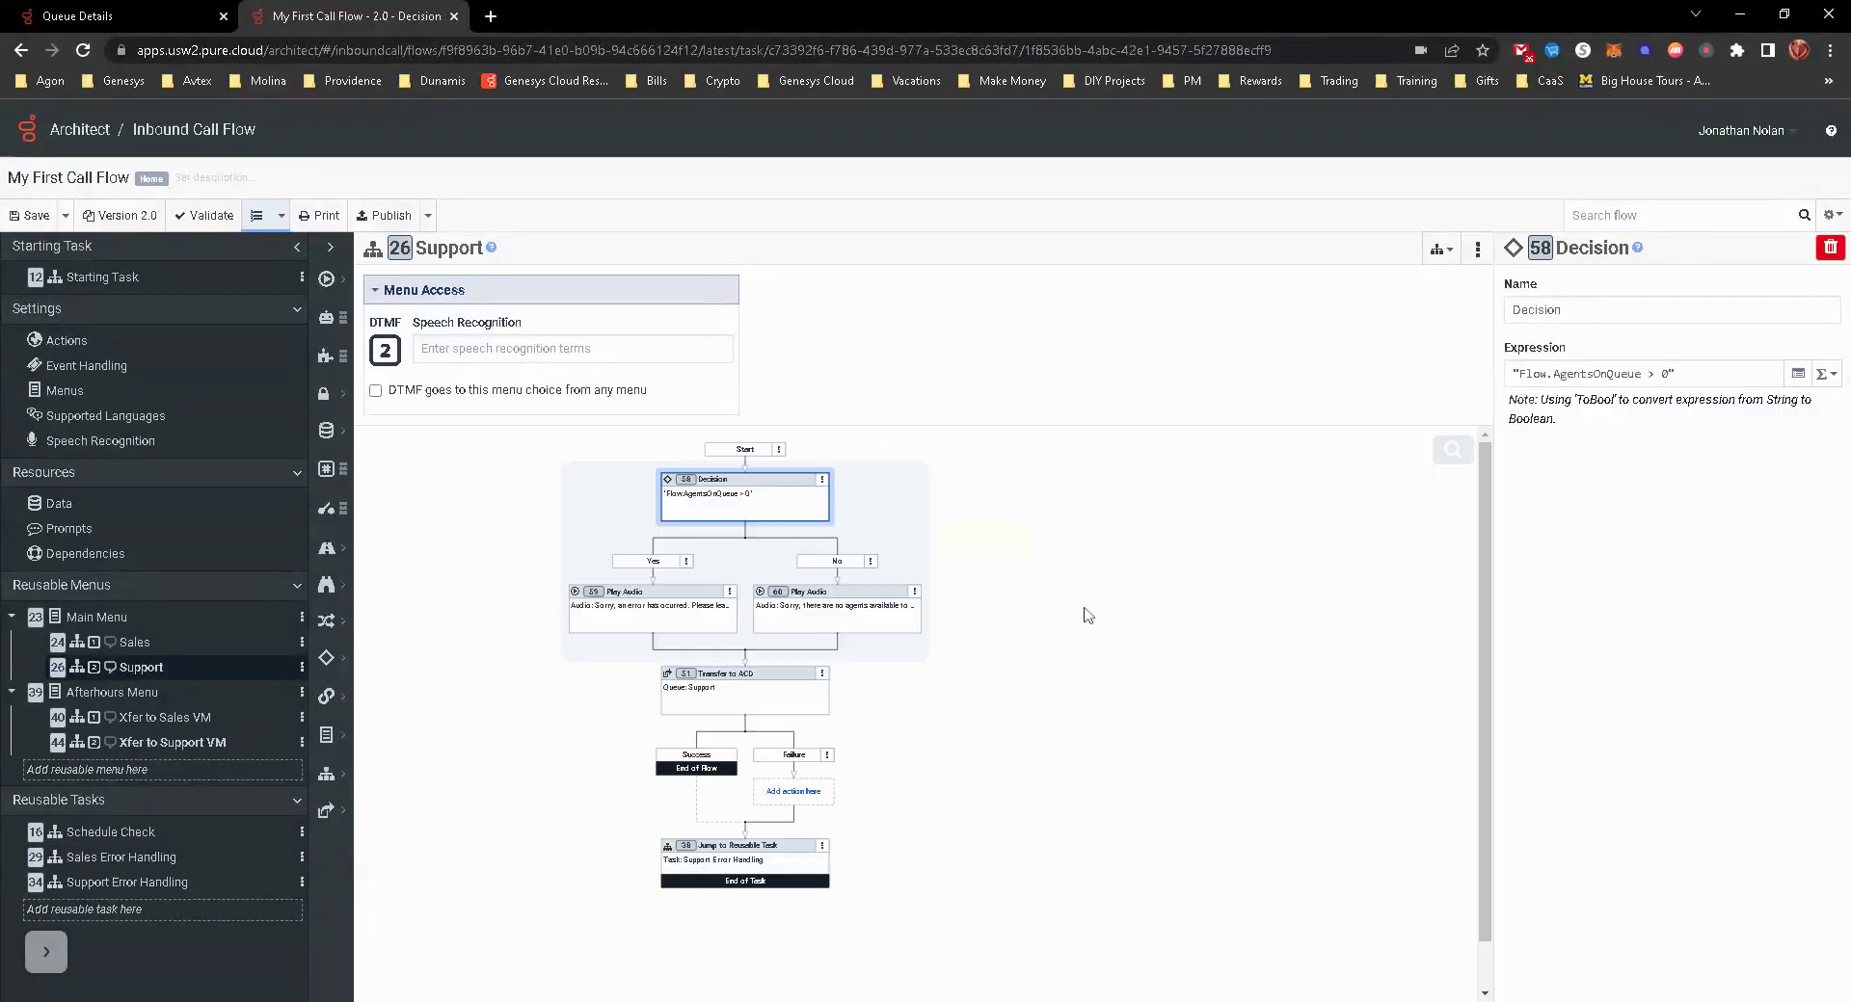
# Set the pasted Decision's expression in the Support task to "Flow.SupportAgentsOnQueue > 0", including the quotation marks.
pyautogui.scroll(-1, 833, 651)
pyautogui.scroll(1, 682, 643)
pyautogui.write('Support')
# Change the Sales task's Decision expression to "Flow.SalesAgentsOnQueue > 0", including the quotation marks.
pyautogui.click(134, 644)
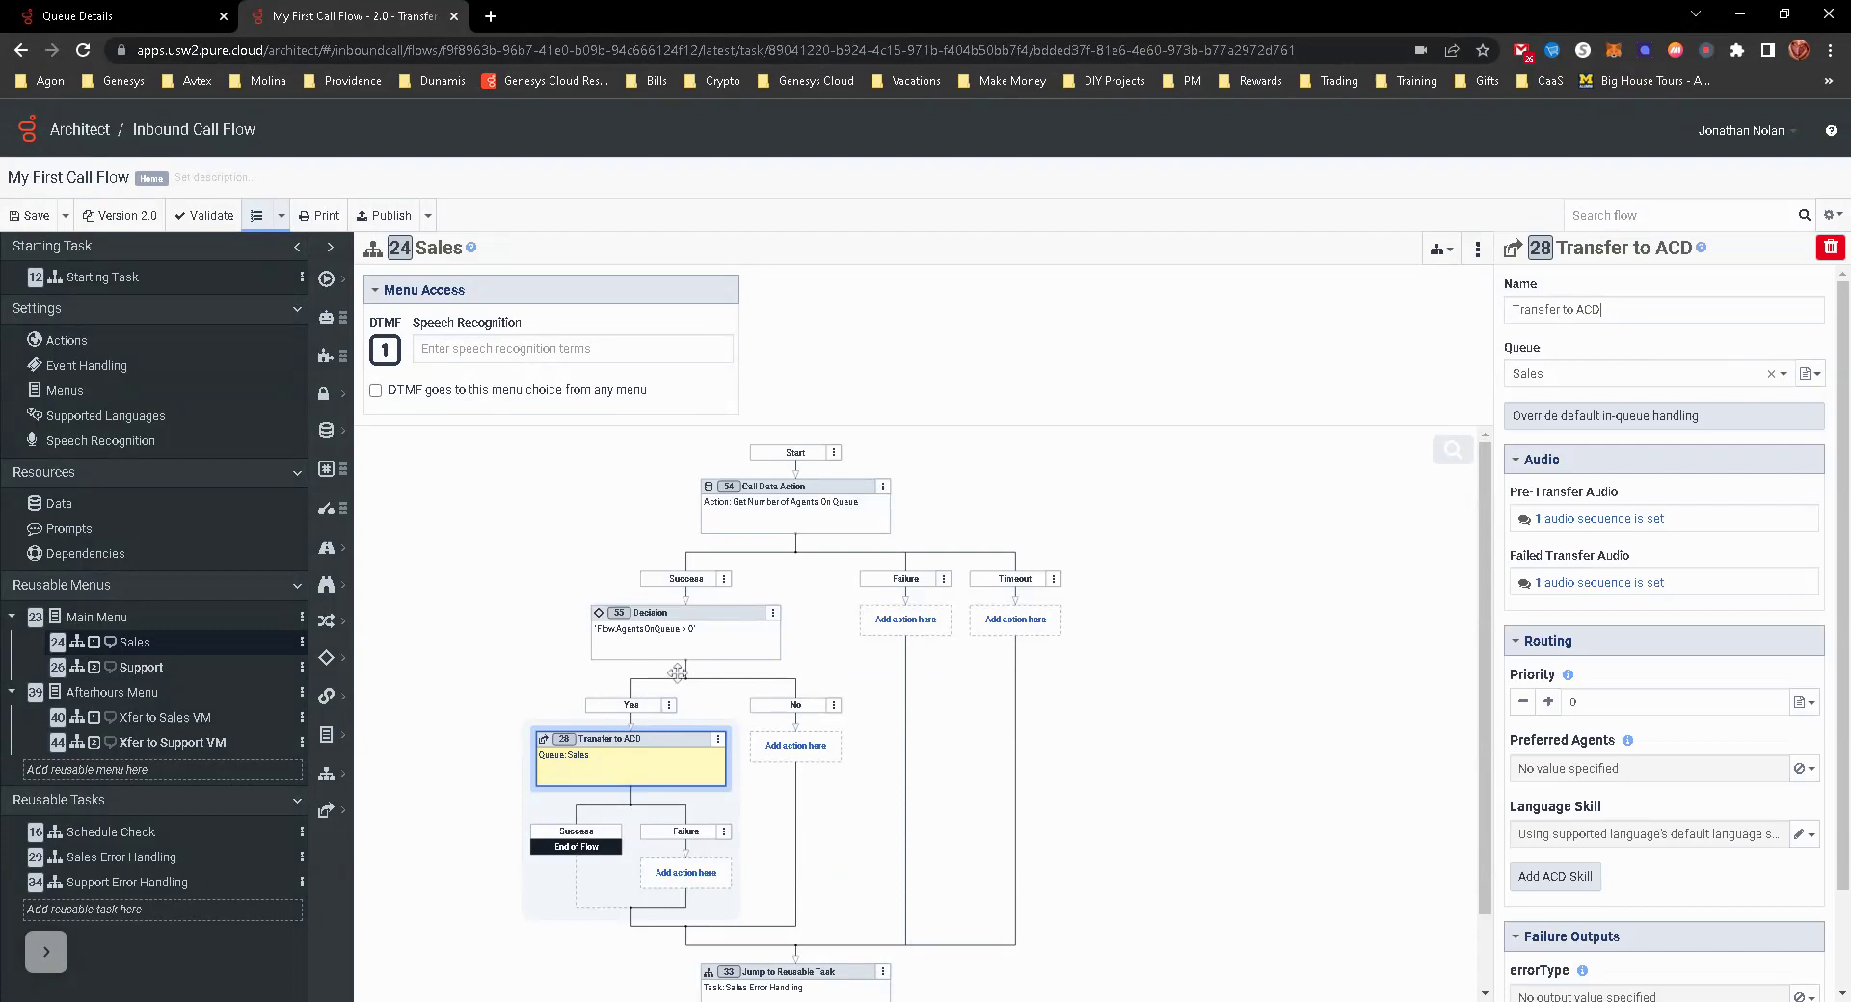
pyautogui.click(699, 642)
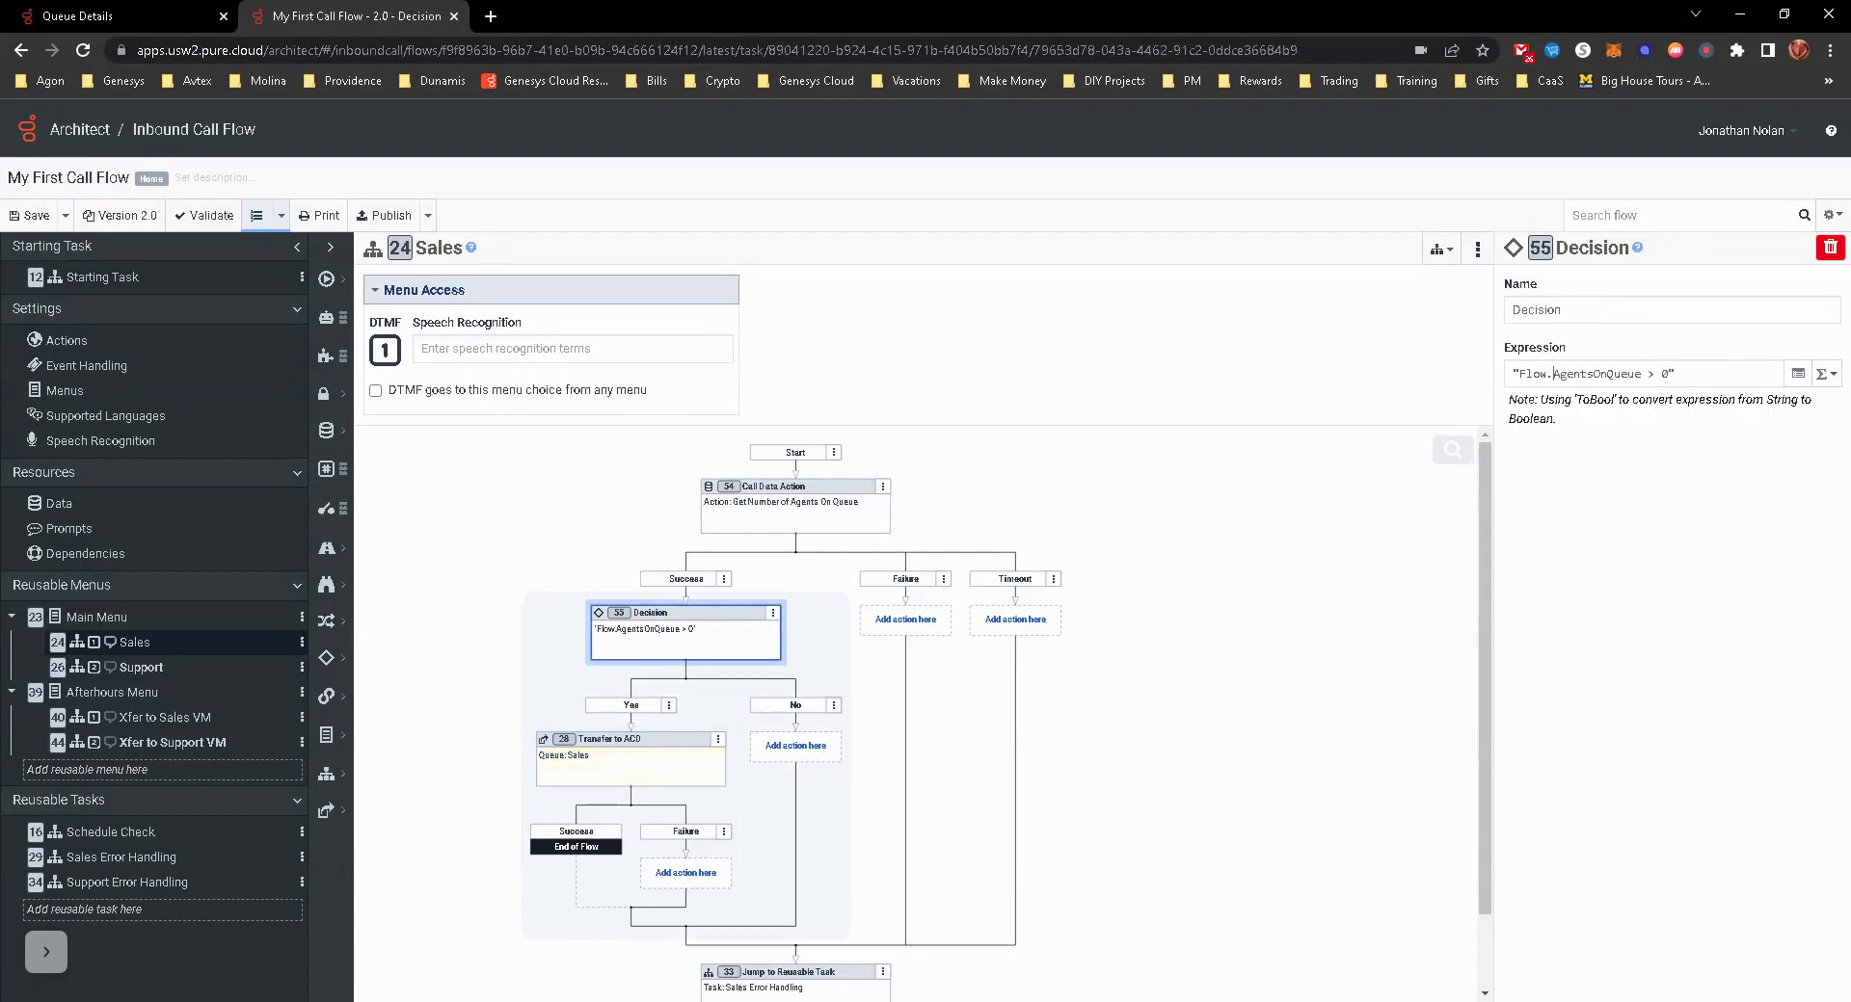
pyautogui.write('Sales')
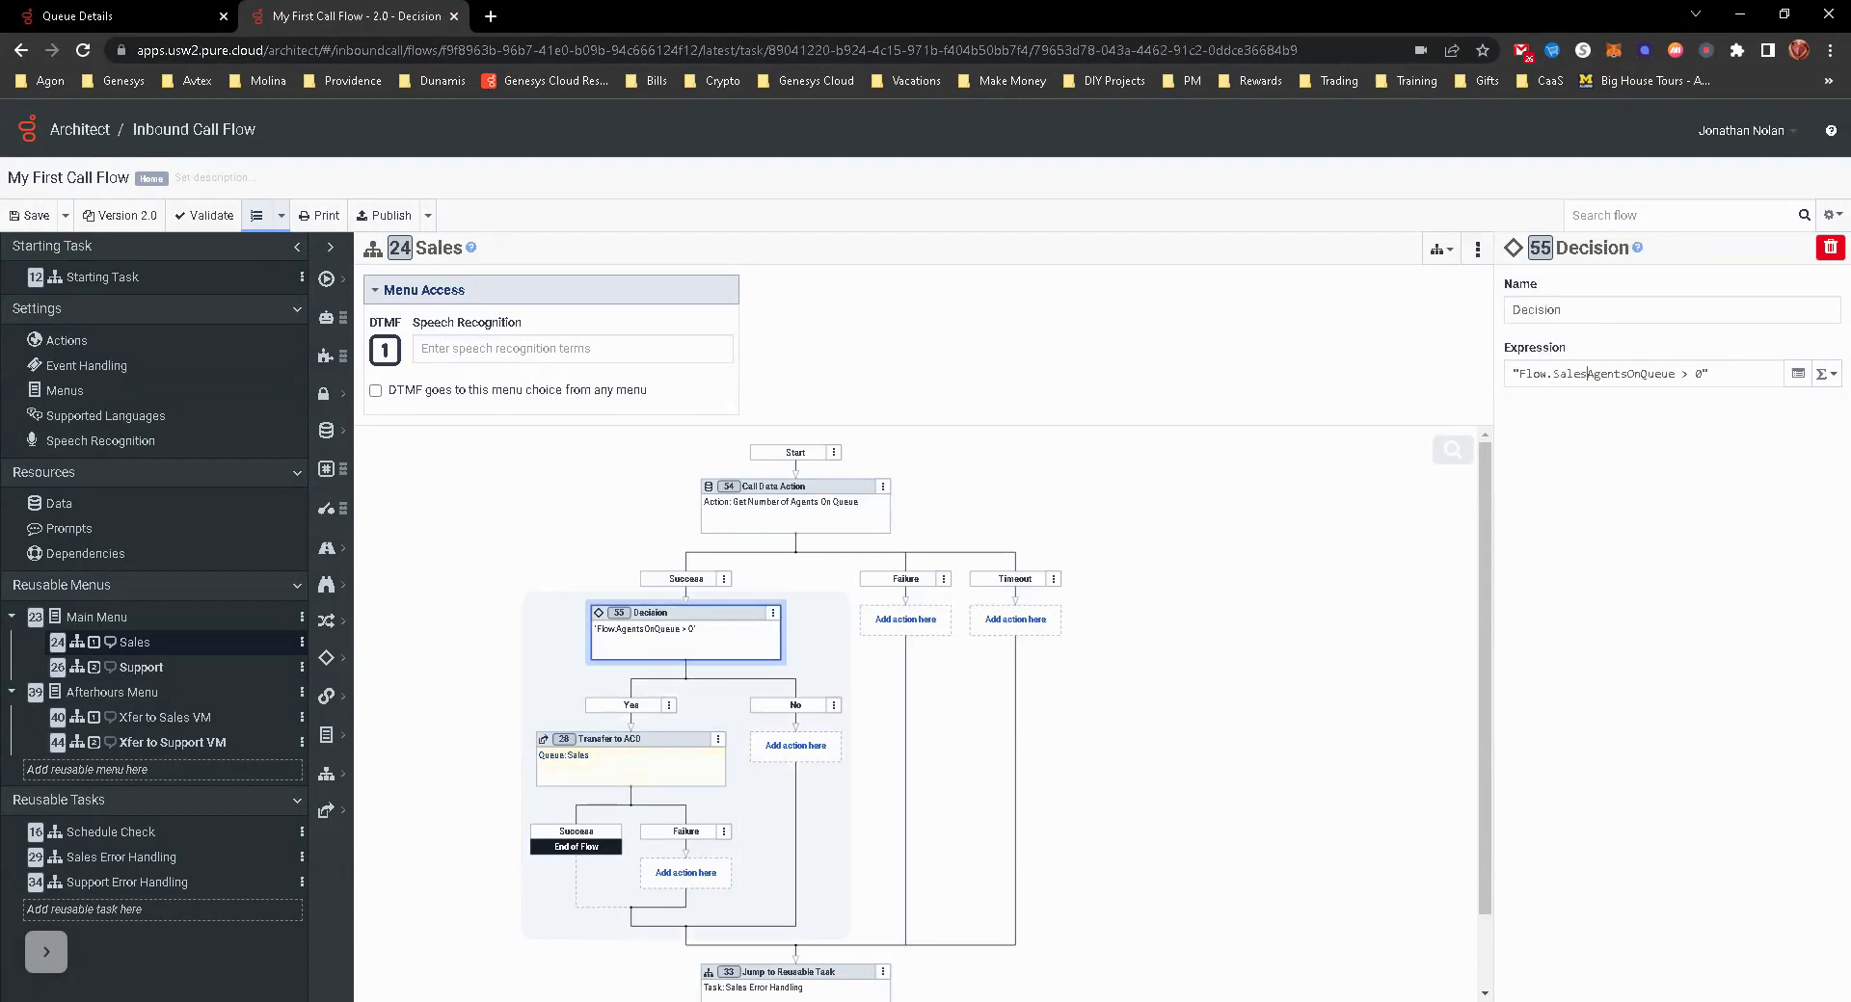
pyautogui.click(648, 751)
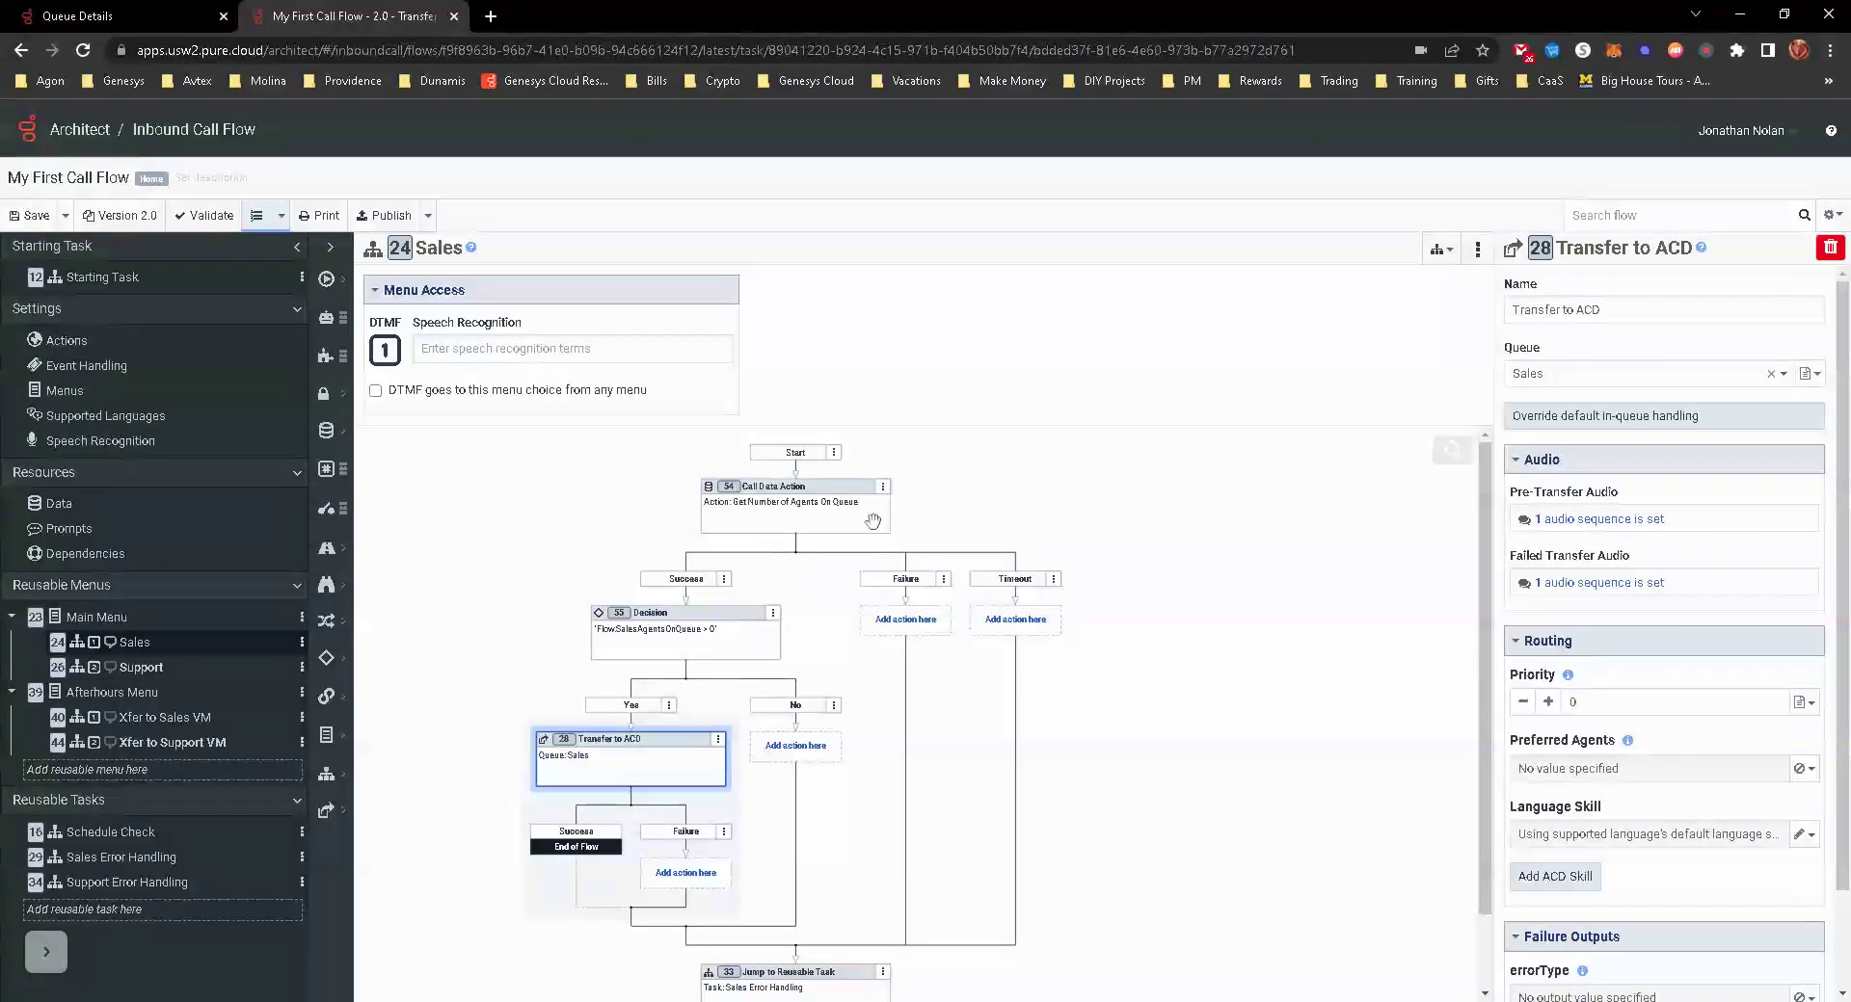
# Replace the agents.id output variable of the Sales task's Call Data Action with Flow.SalesAgentsOnQueue.
pyautogui.click(778, 516)
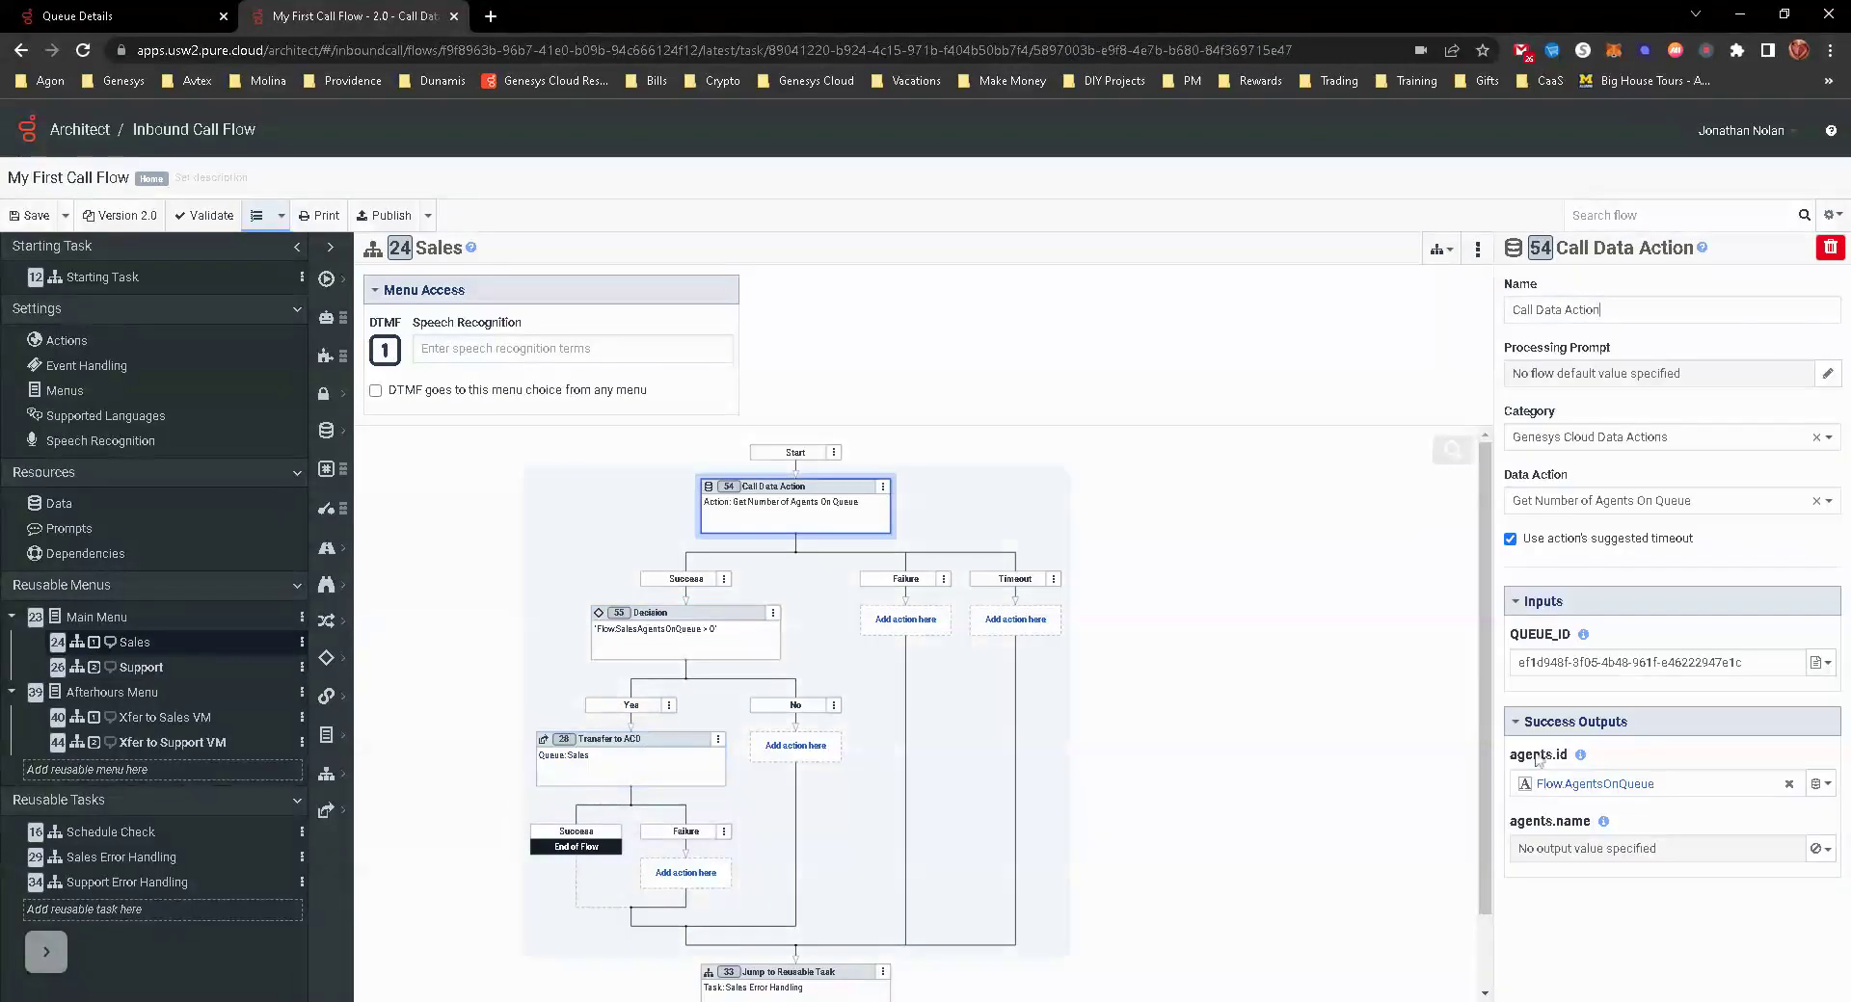
pyautogui.click(1789, 784)
pyautogui.write('F')
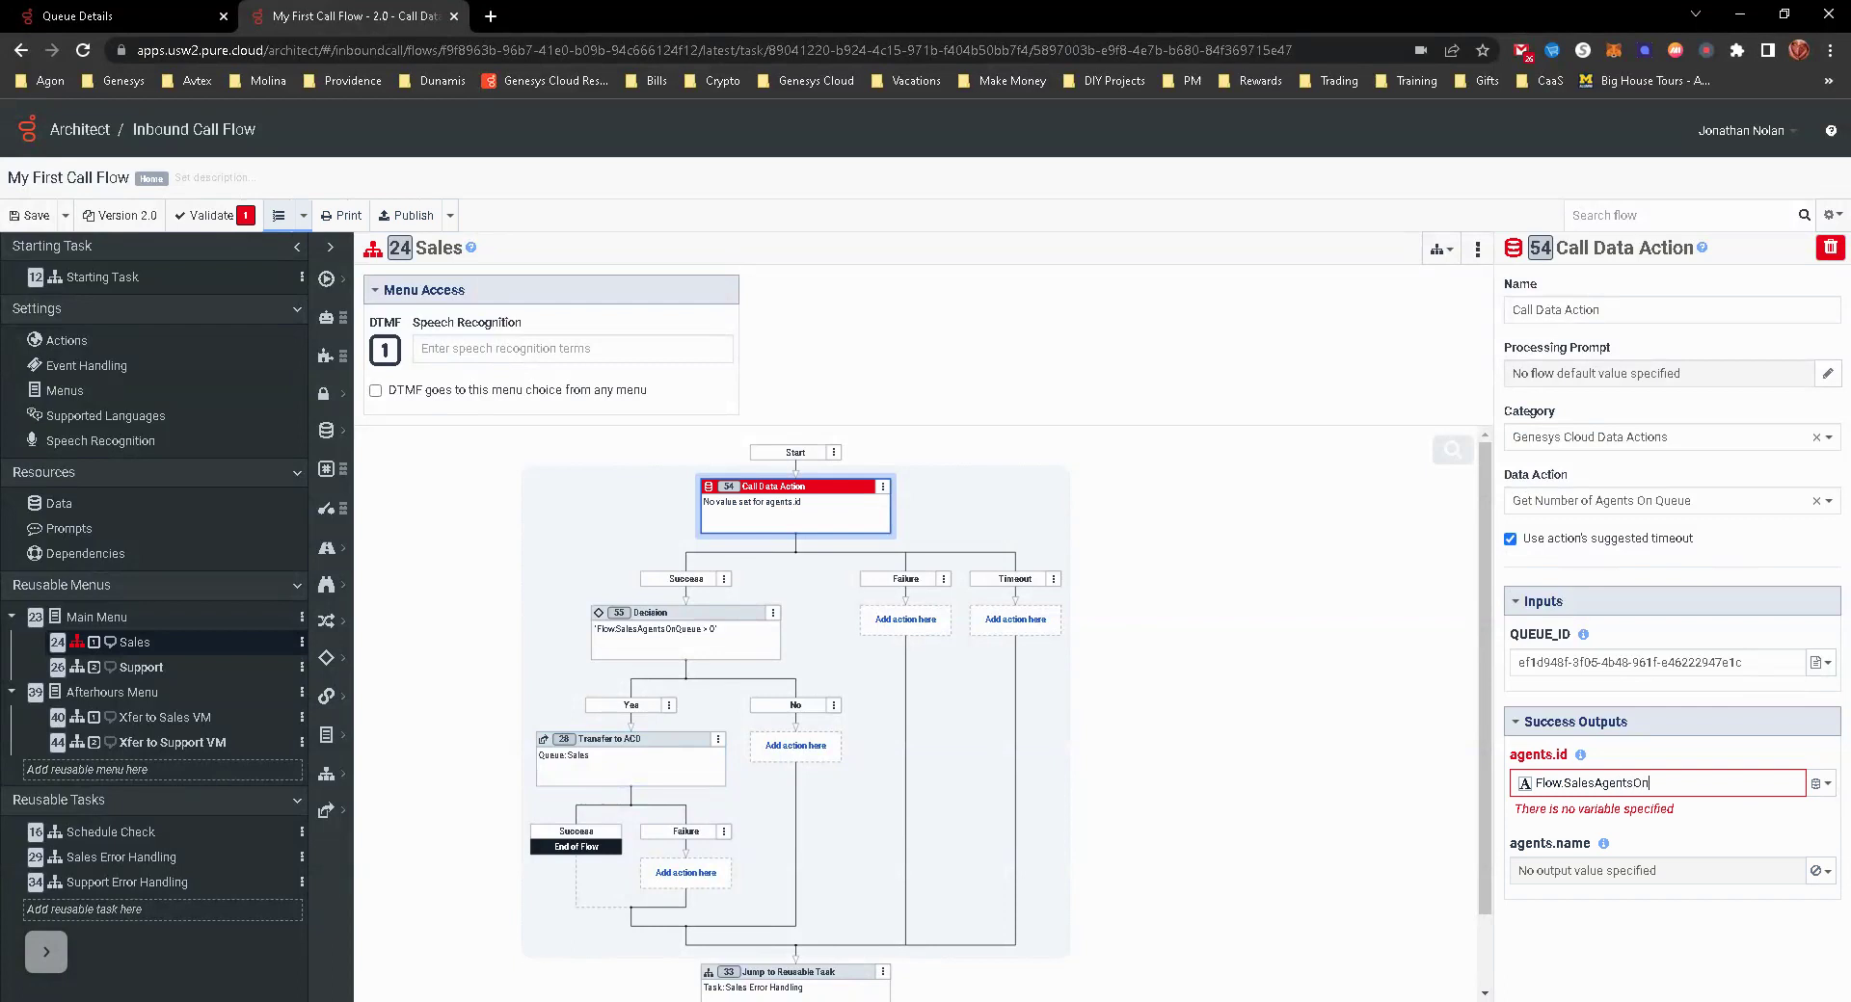
pyautogui.press('Return')
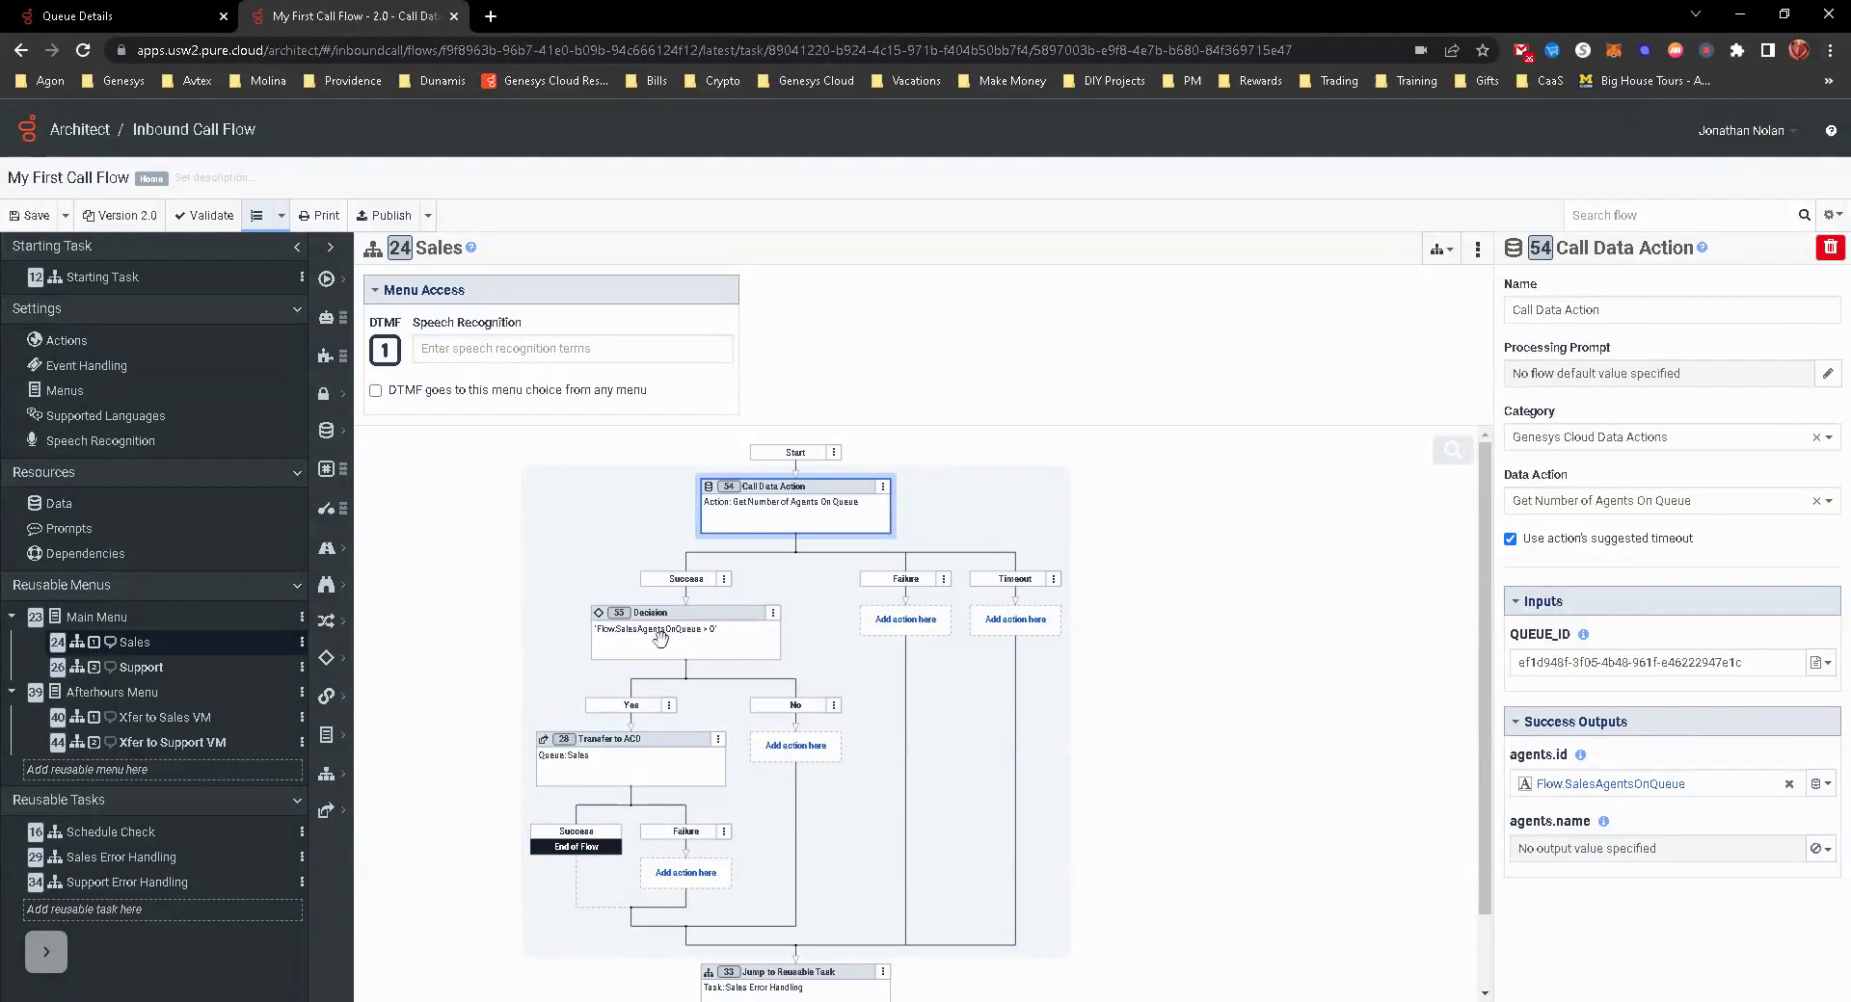
pyautogui.click(721, 624)
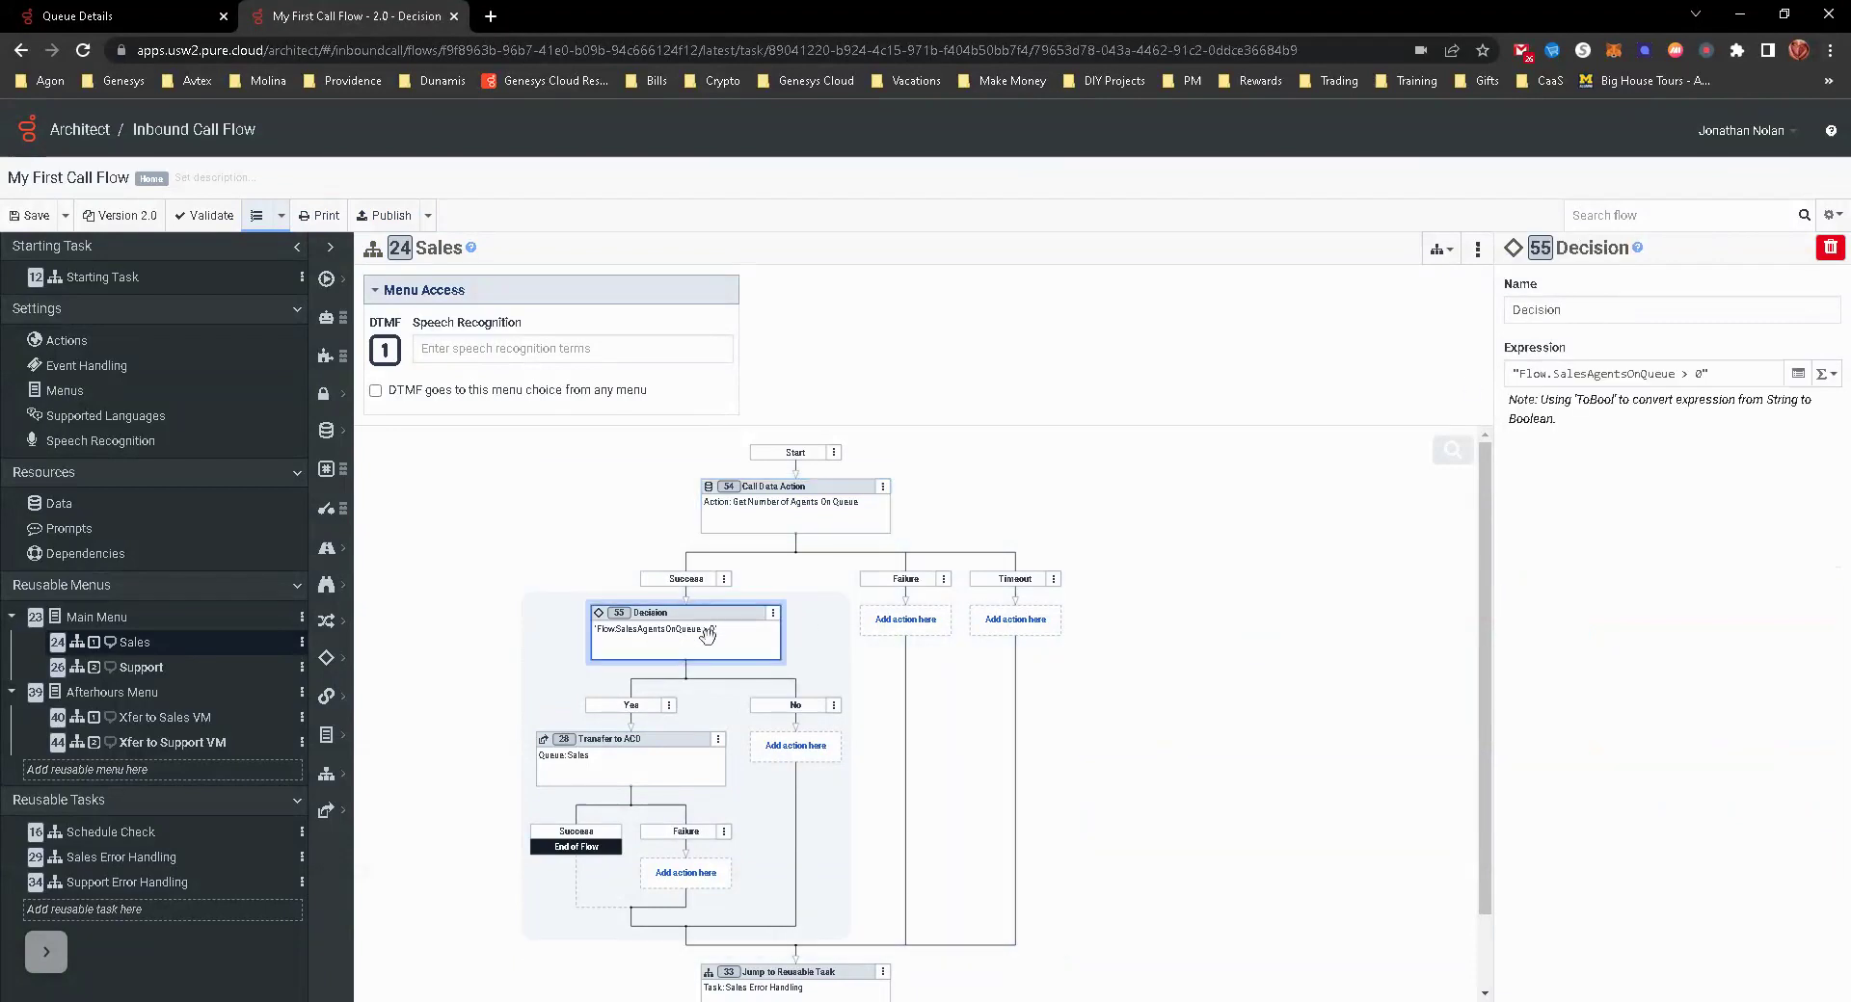
pyautogui.click(602, 747)
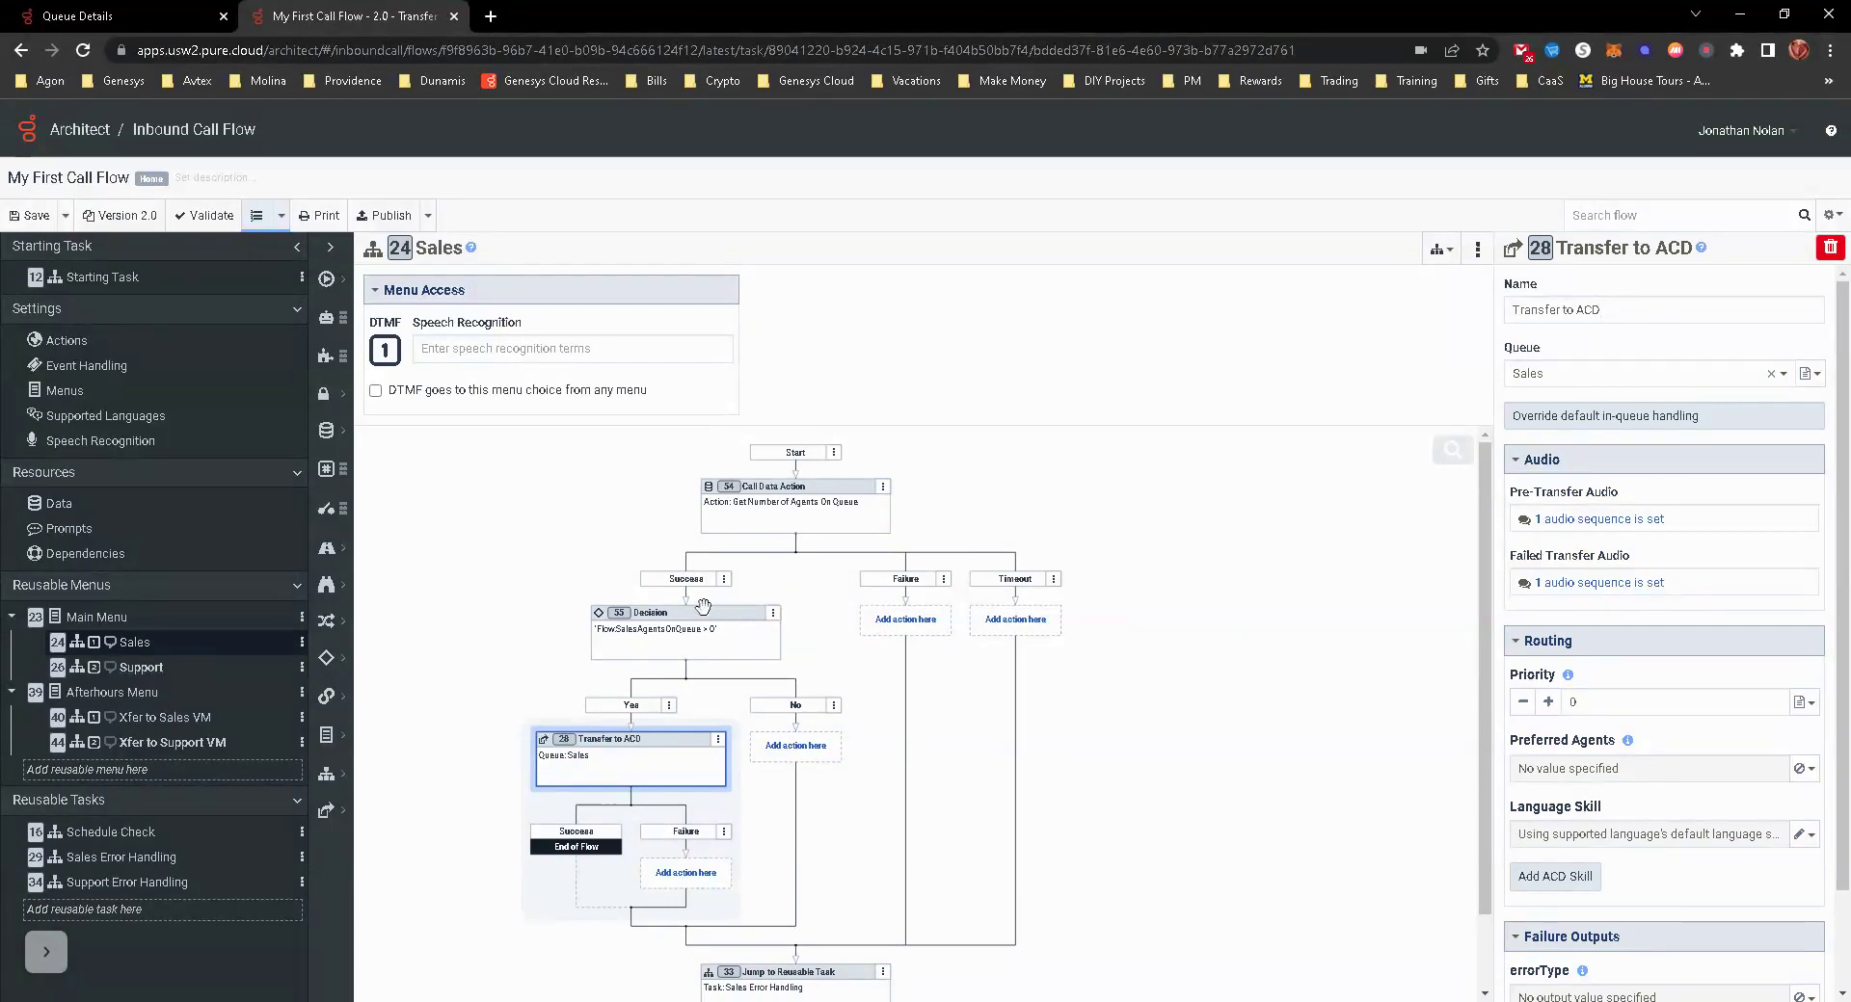
# Copy the Call Data Action with its nested branches from the Sales task and paste it at the start of the Support task.
pyautogui.click(141, 667)
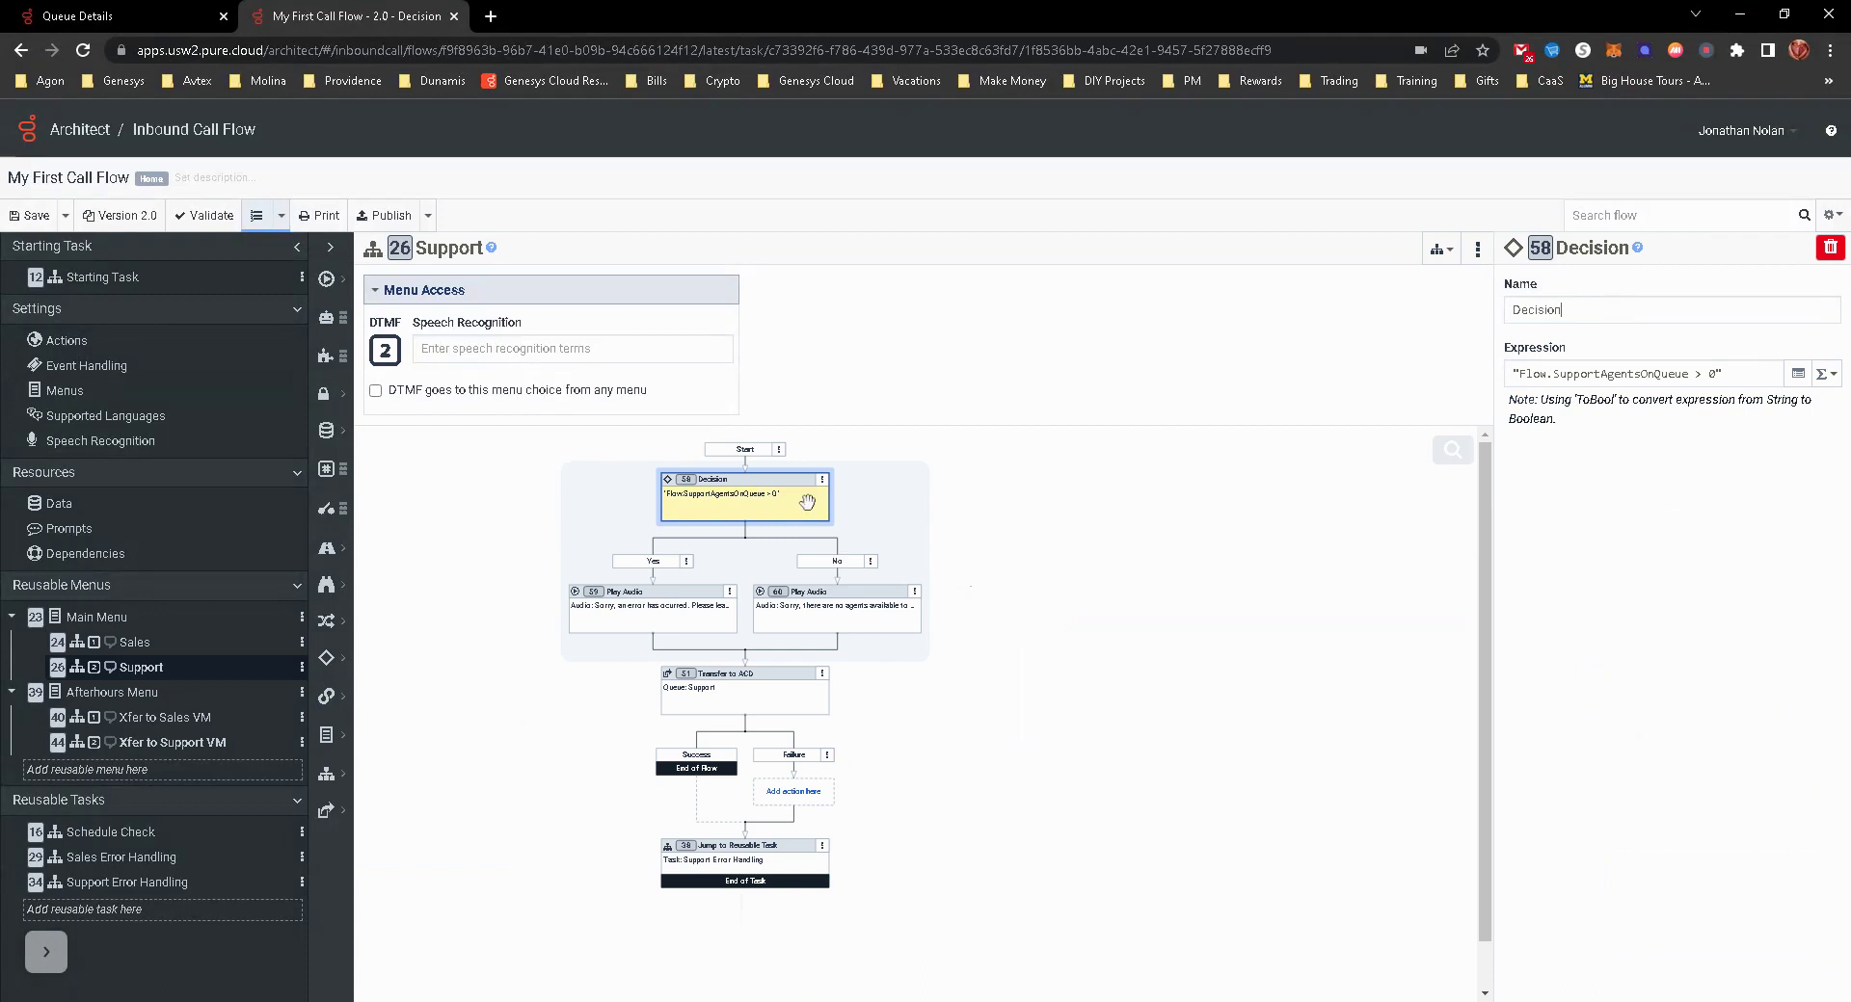
pyautogui.click(135, 646)
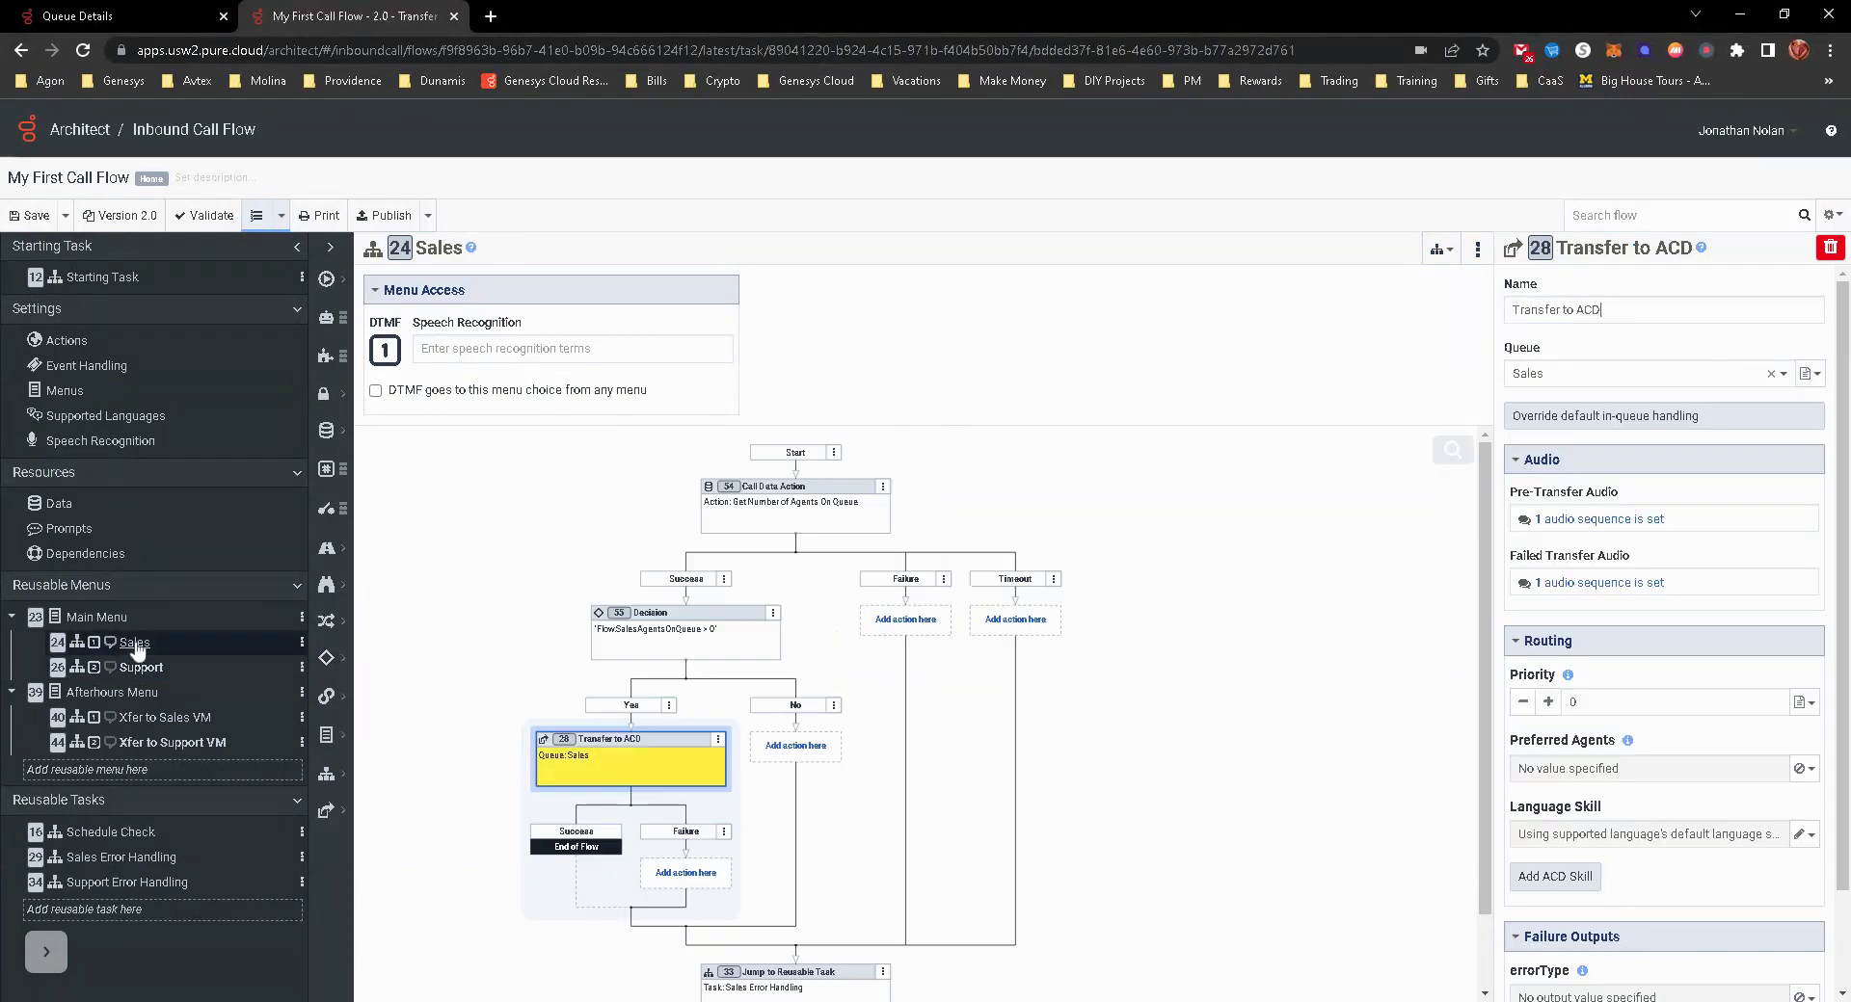
pyautogui.click(882, 486)
pyautogui.click(527, 709)
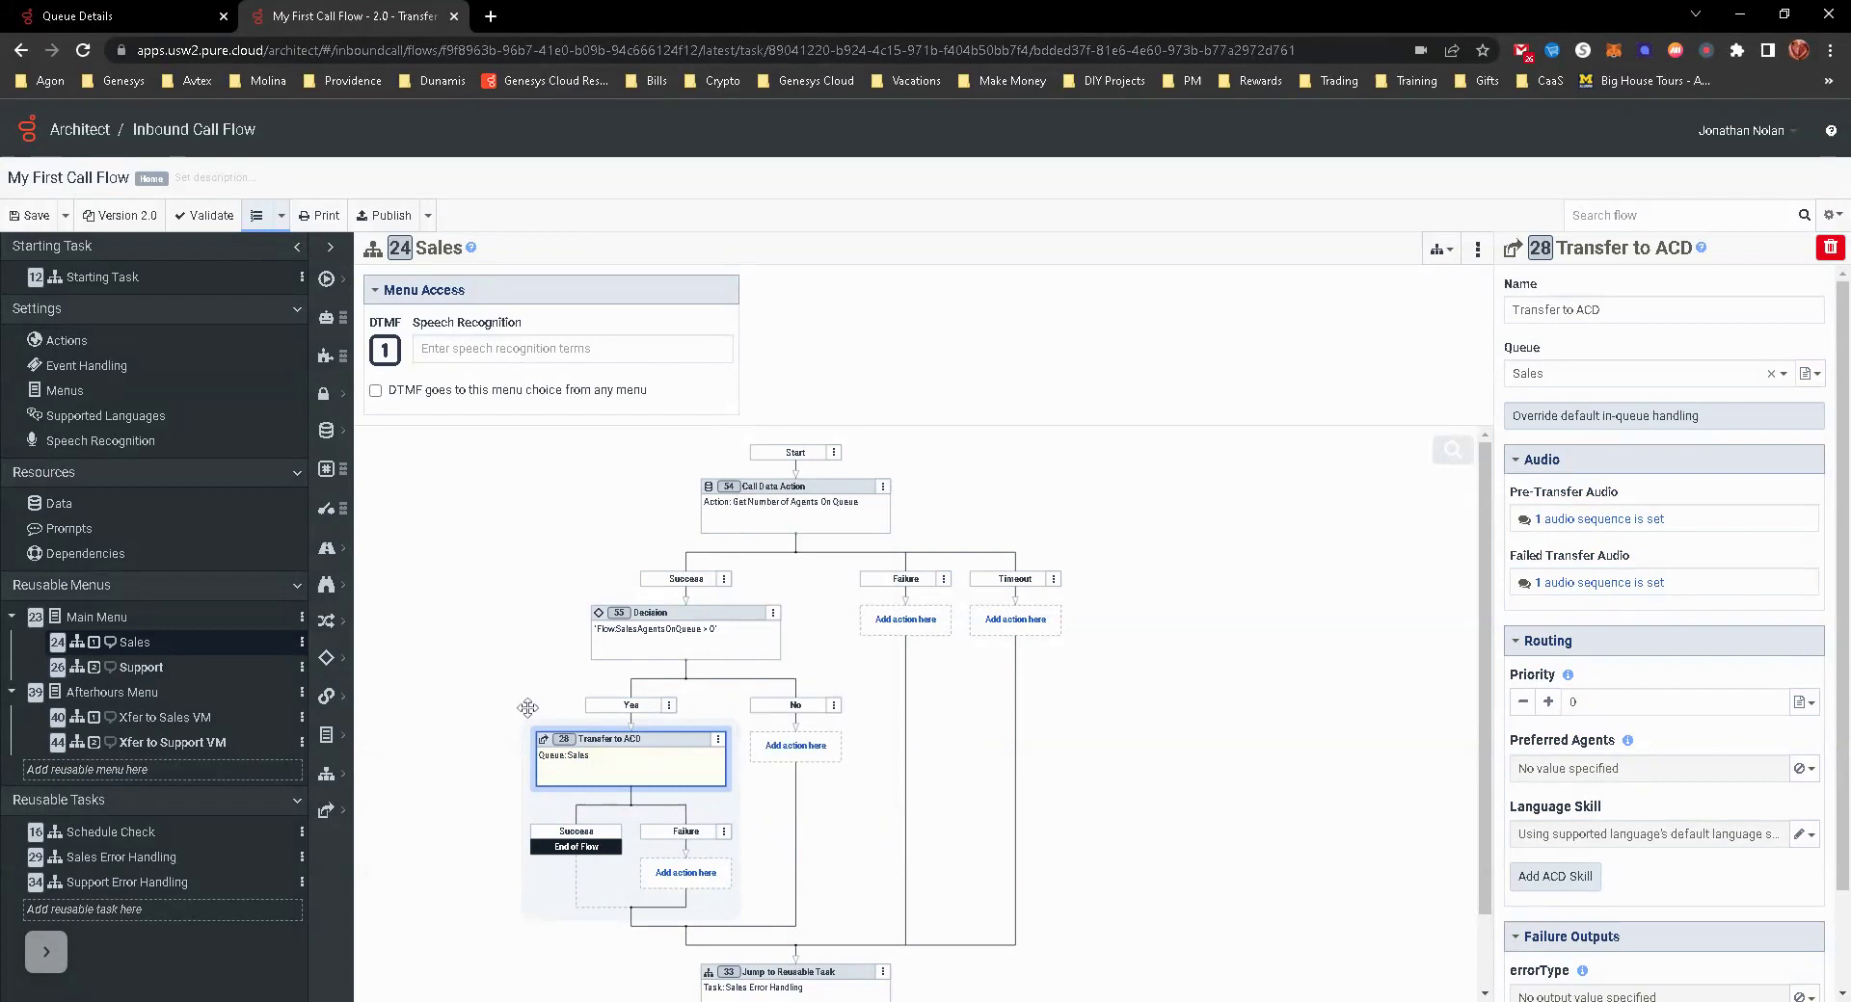
pyautogui.click(133, 667)
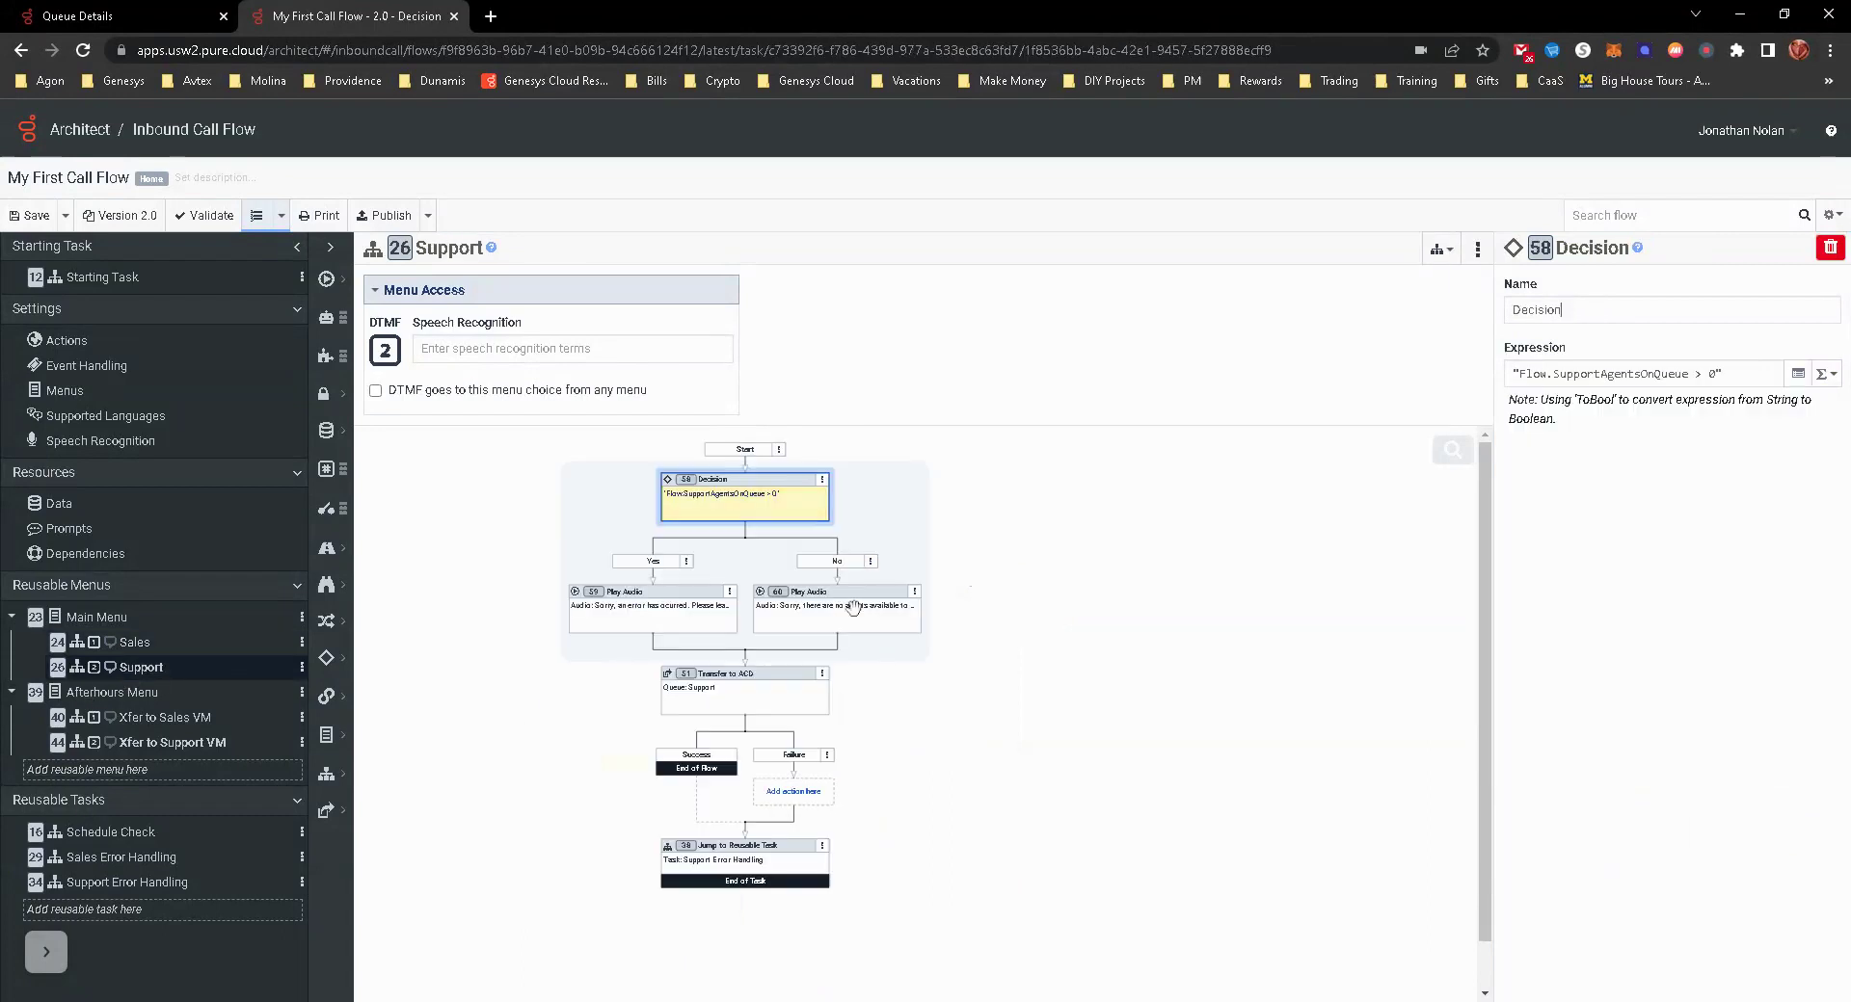
pyautogui.click(744, 471)
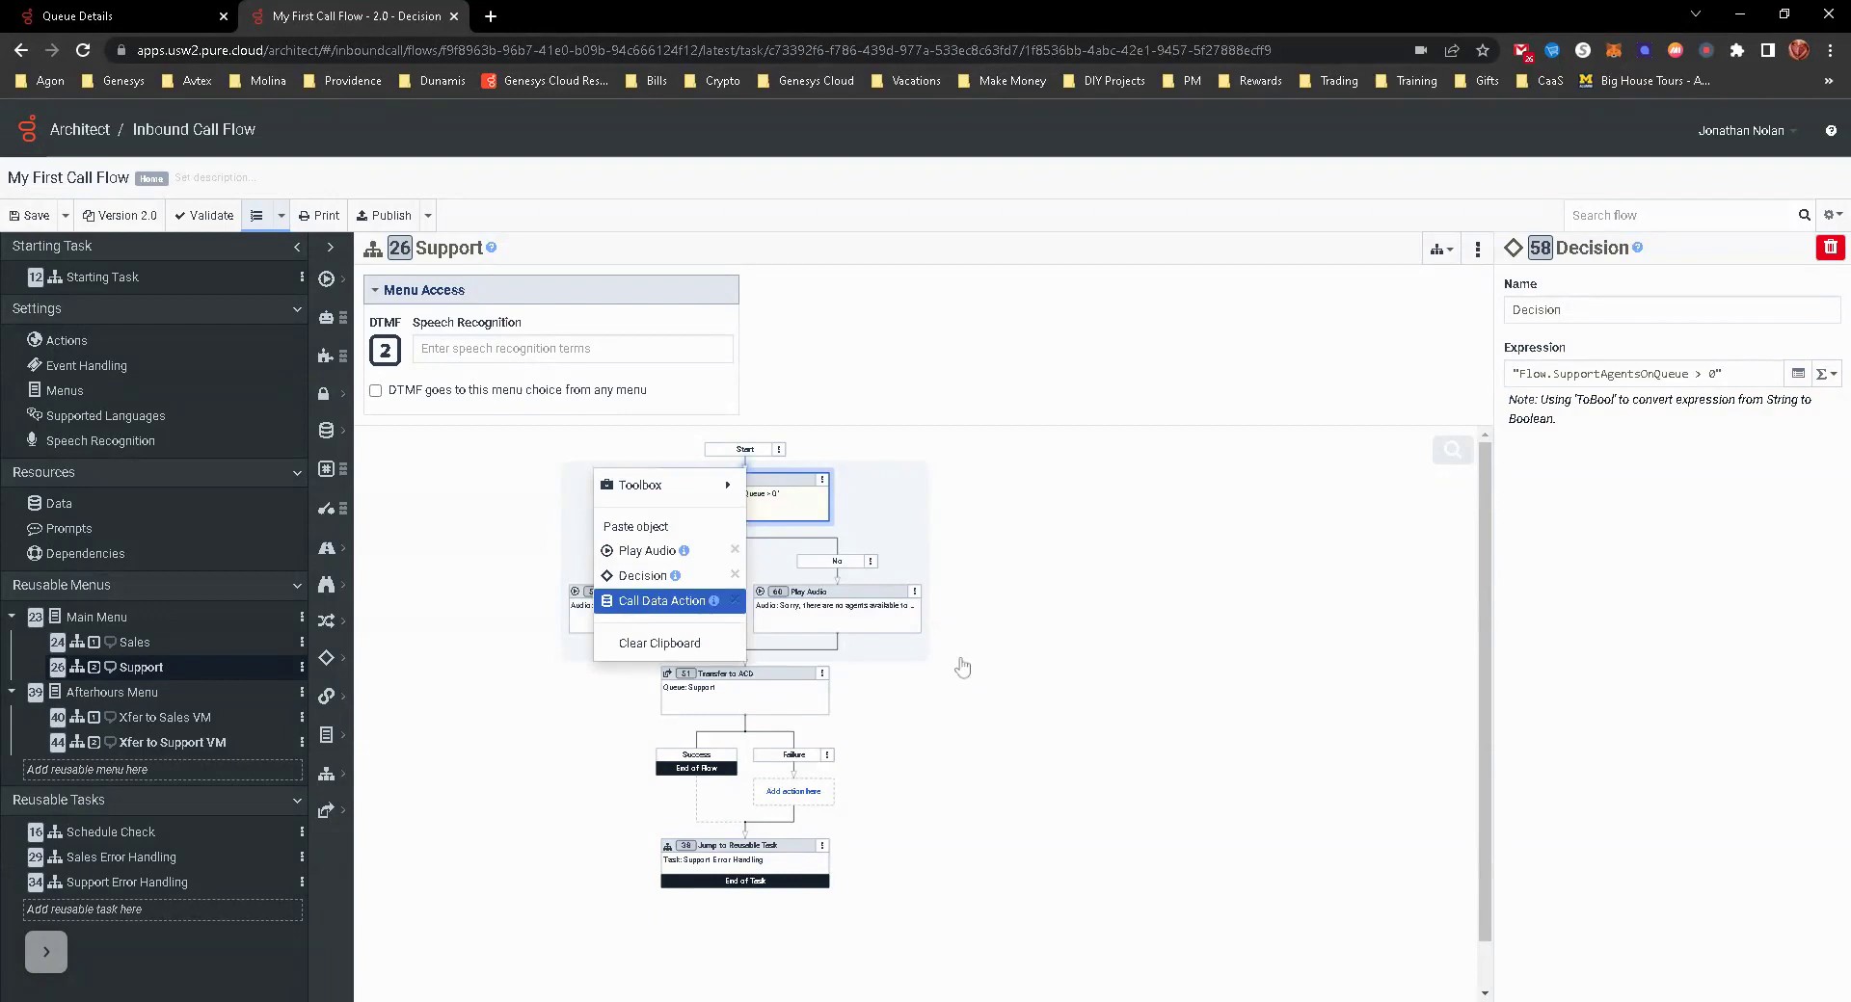
pyautogui.click(662, 601)
# Delete the separate Decision with the two Play Audio branches below the pasted Call Data Action in the Support task.
pyautogui.scroll(-5, 888, 820)
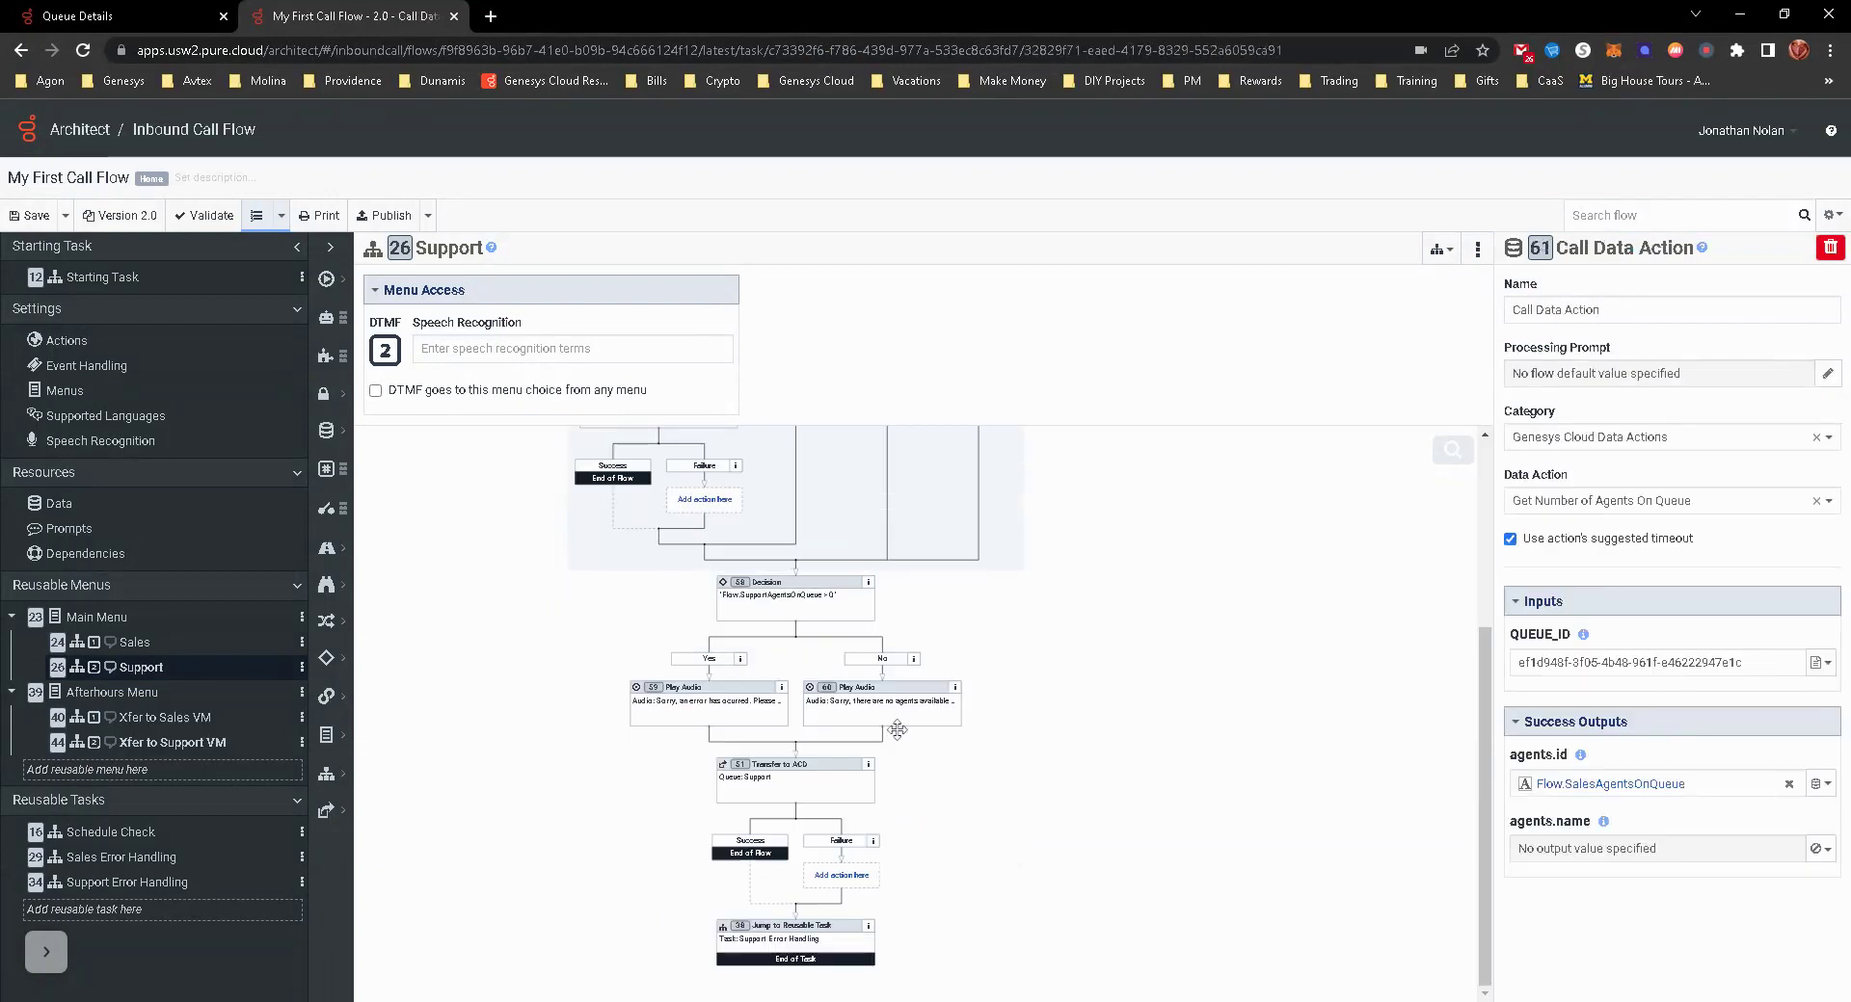
pyautogui.click(870, 590)
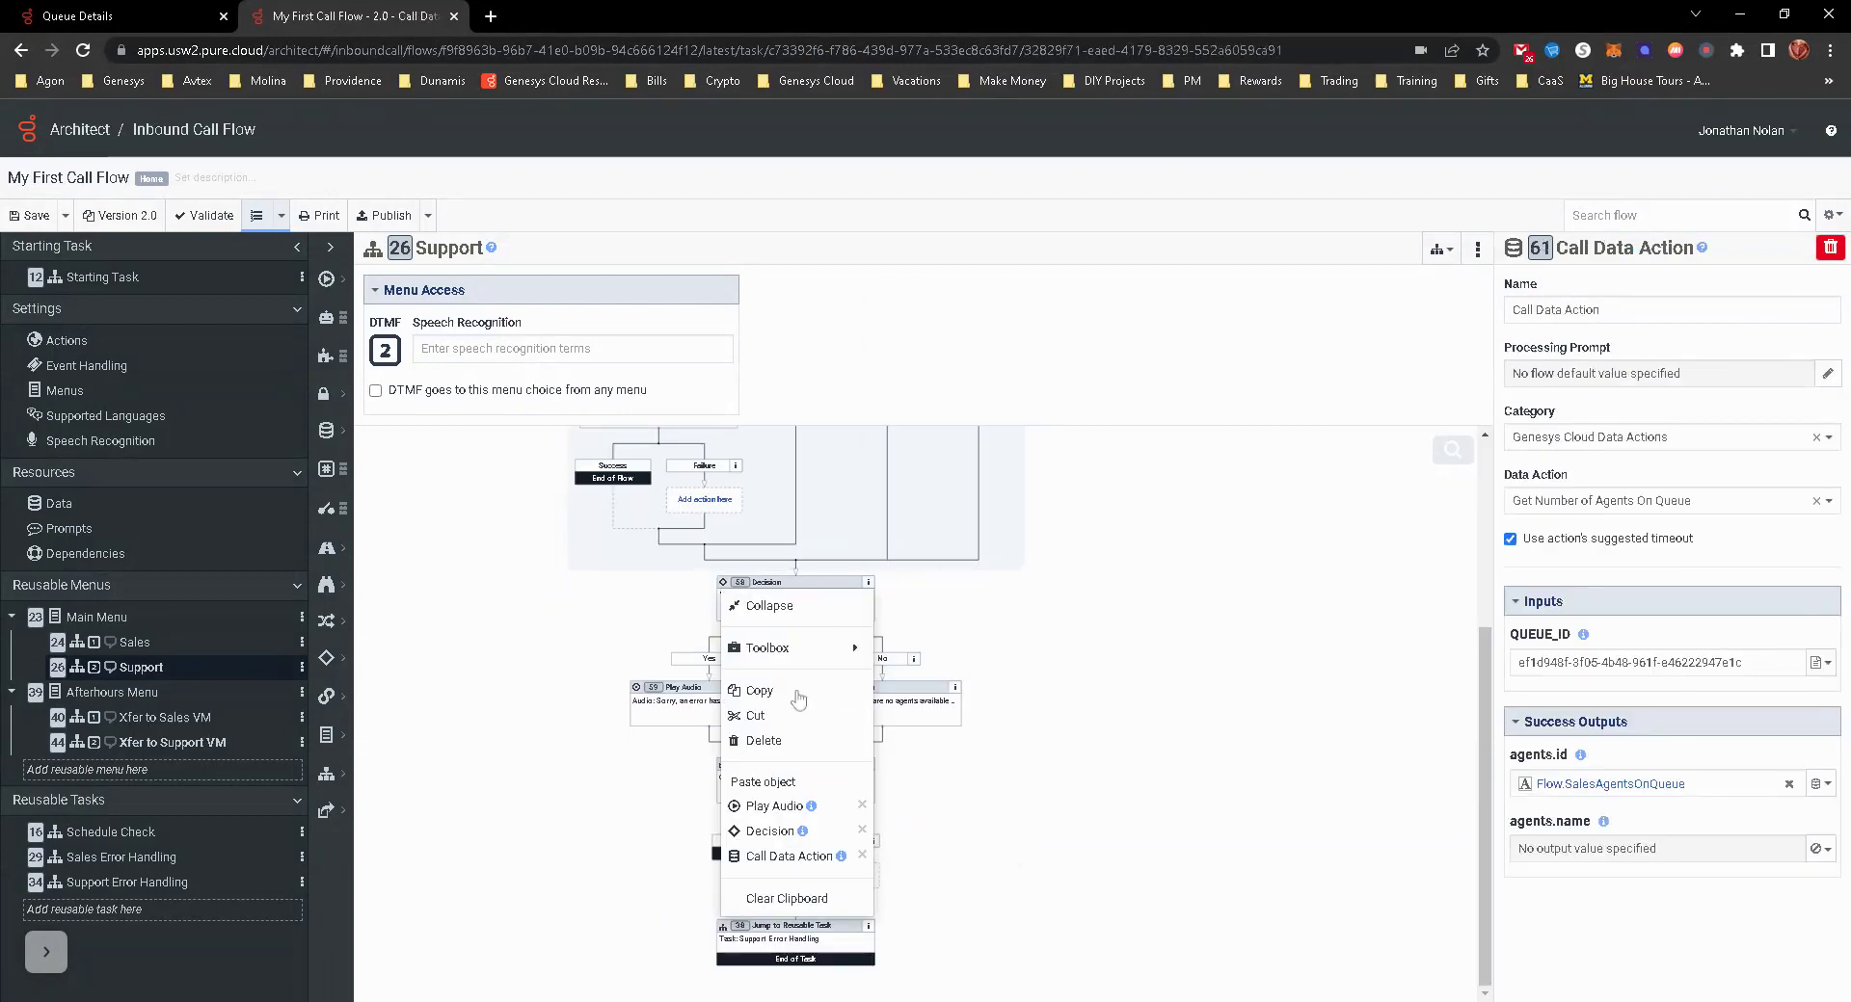
pyautogui.click(770, 748)
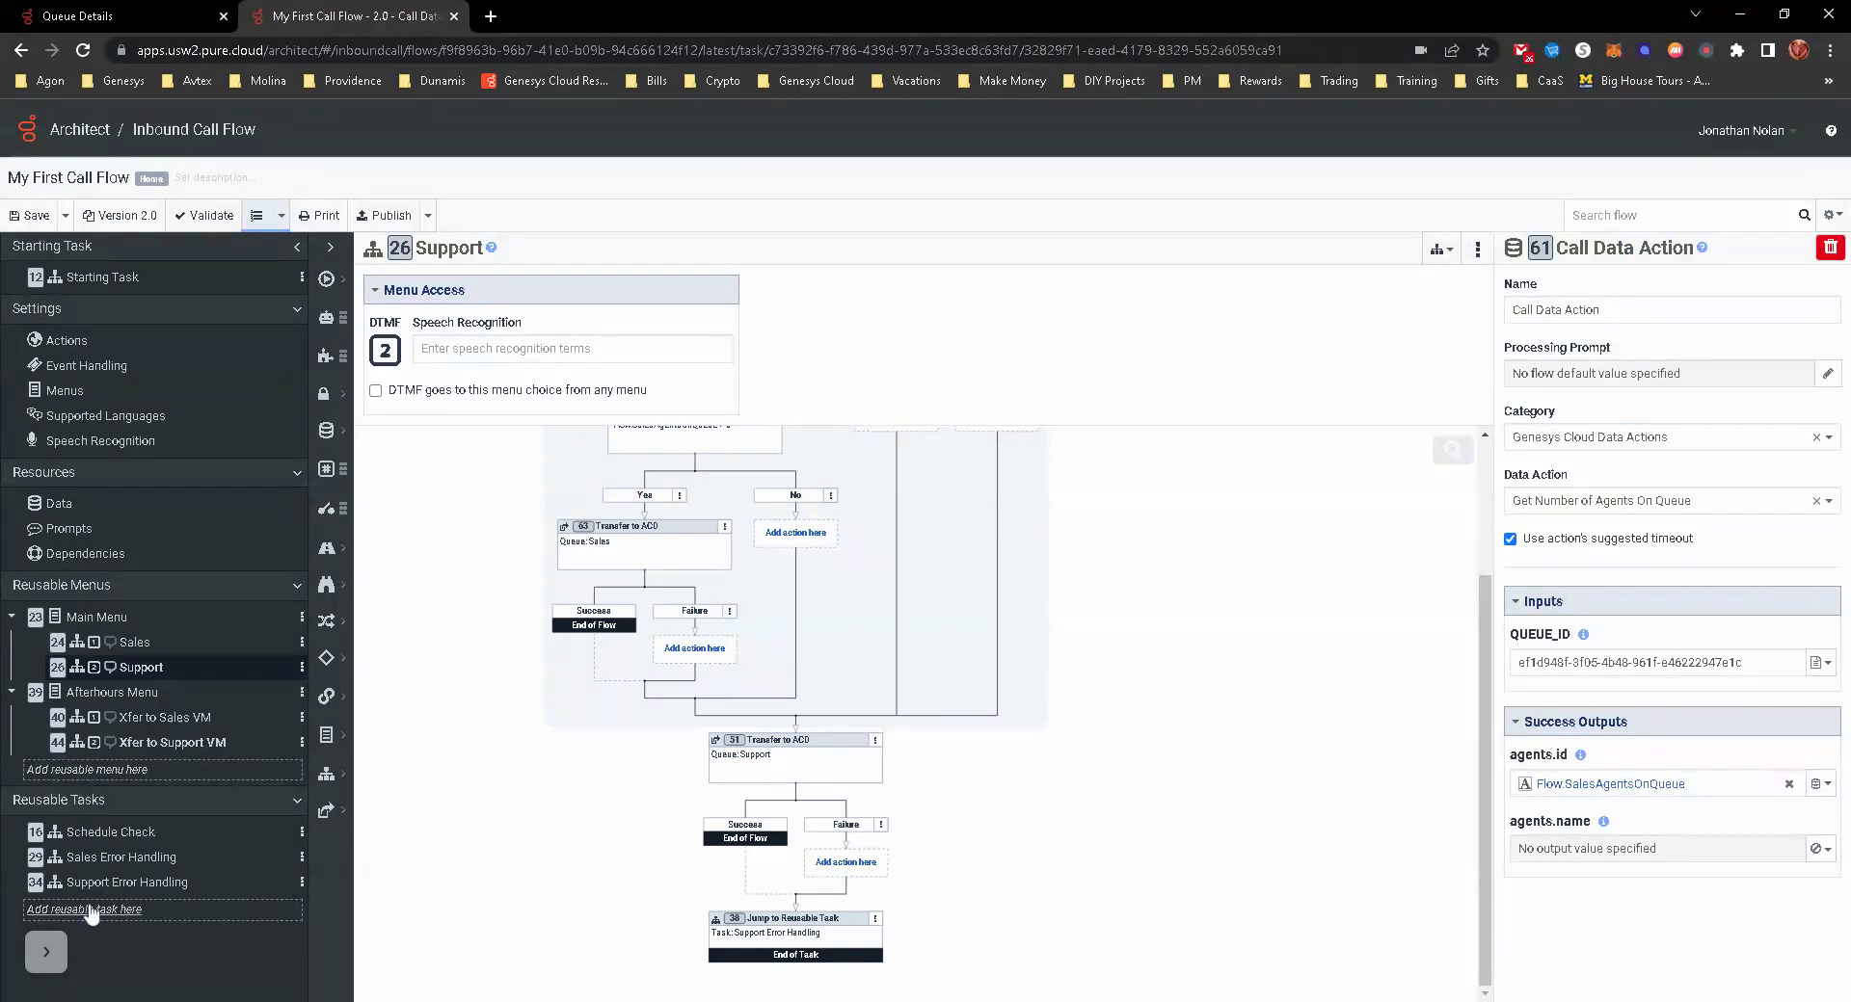
# Paste the copied Decision with its Play Audio branches at the start of Support Error Handling and delete the original Play Audio below it.
pyautogui.click(126, 882)
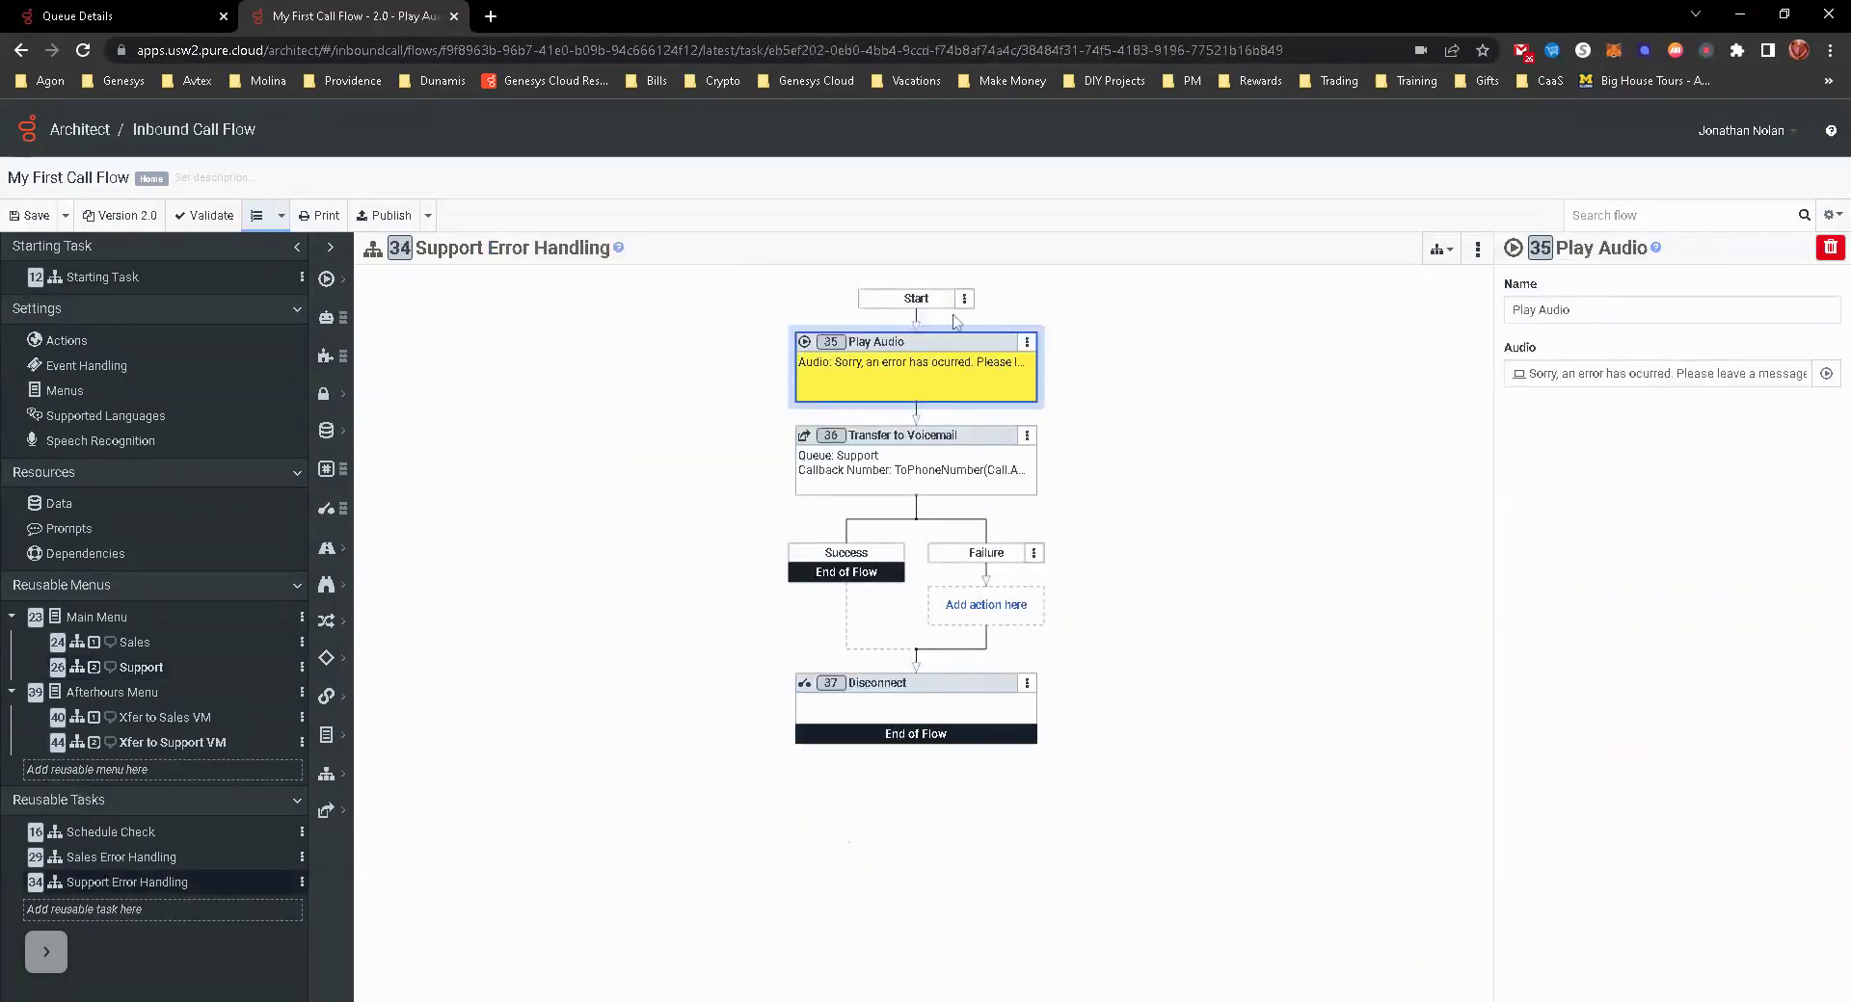
pyautogui.click(915, 326)
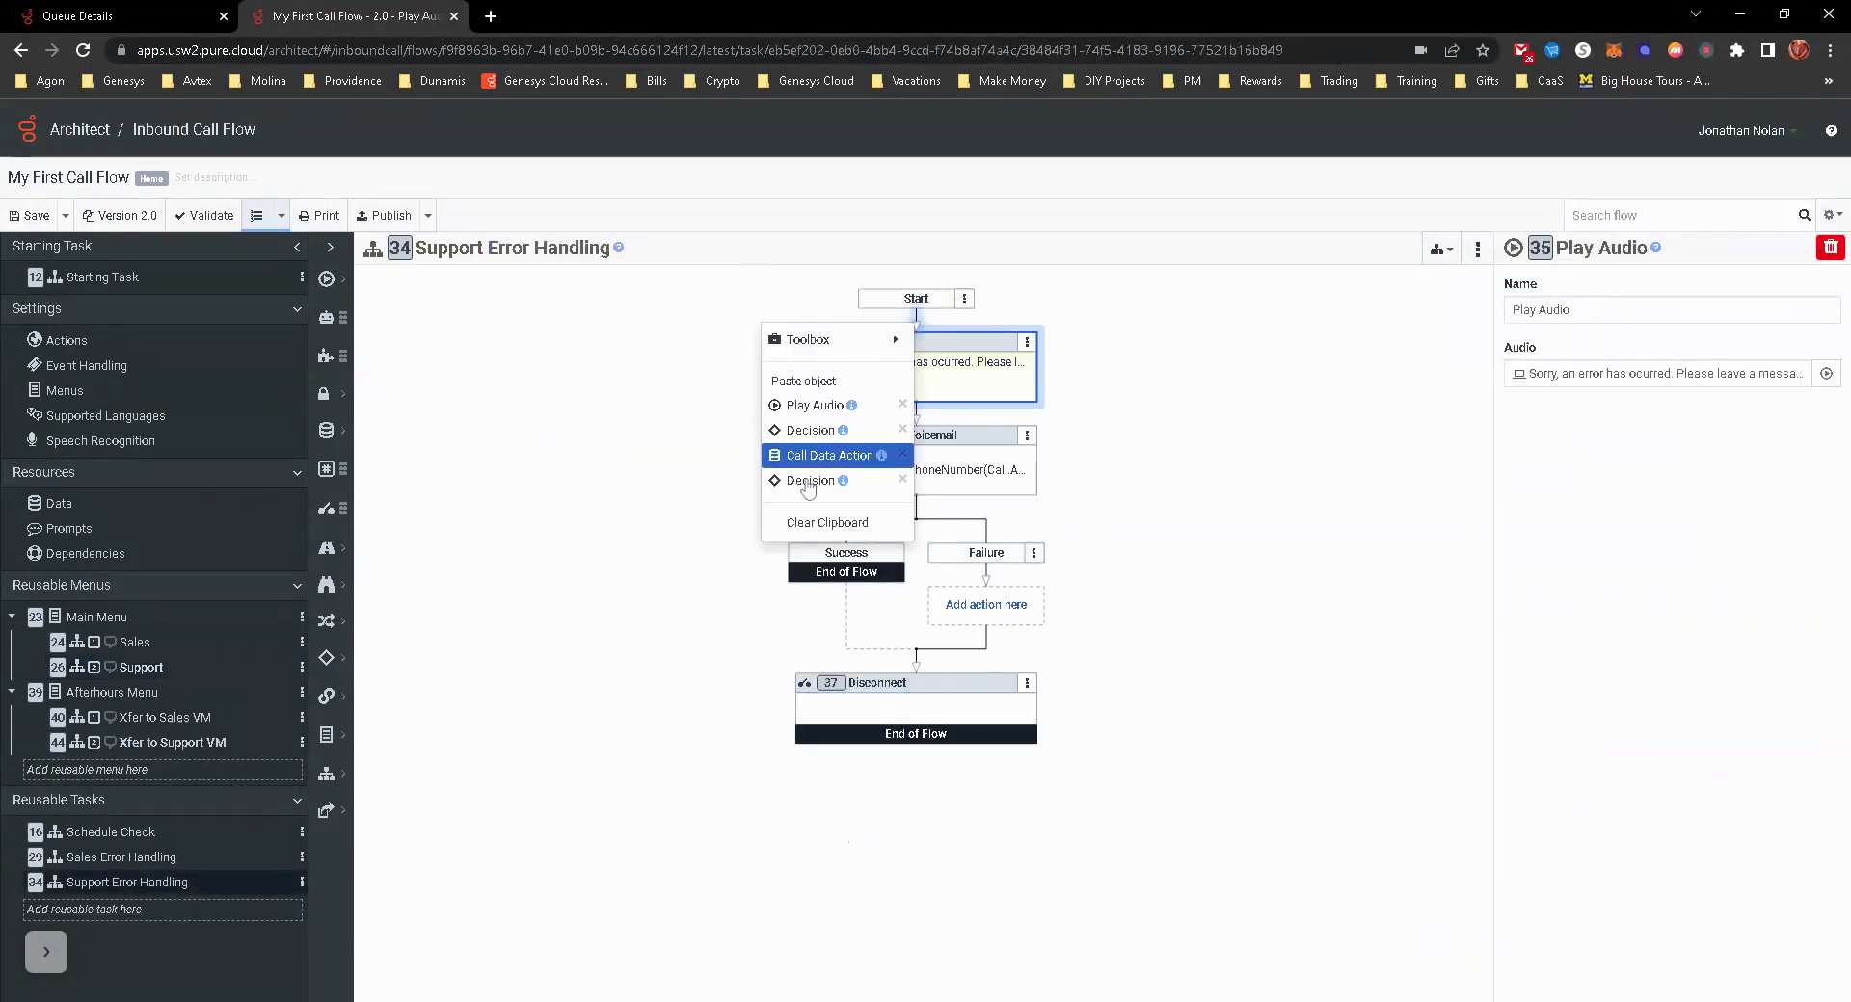
pyautogui.click(809, 480)
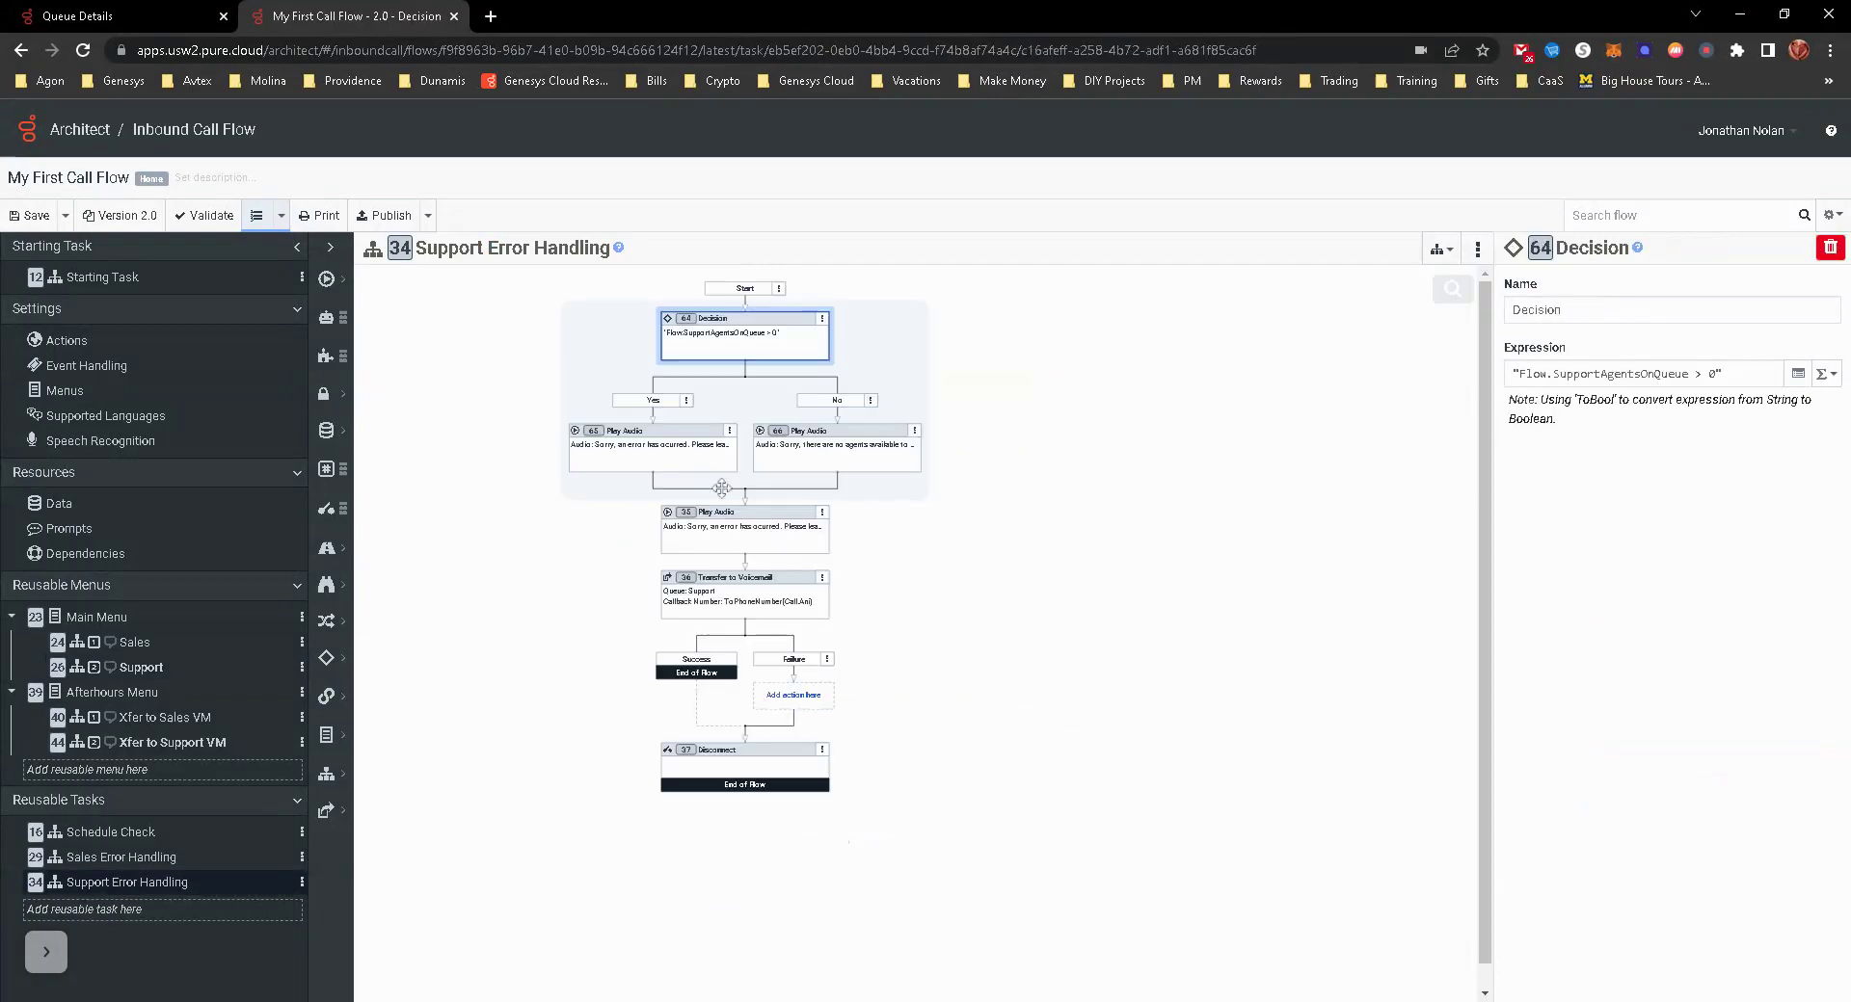
pyautogui.click(822, 512)
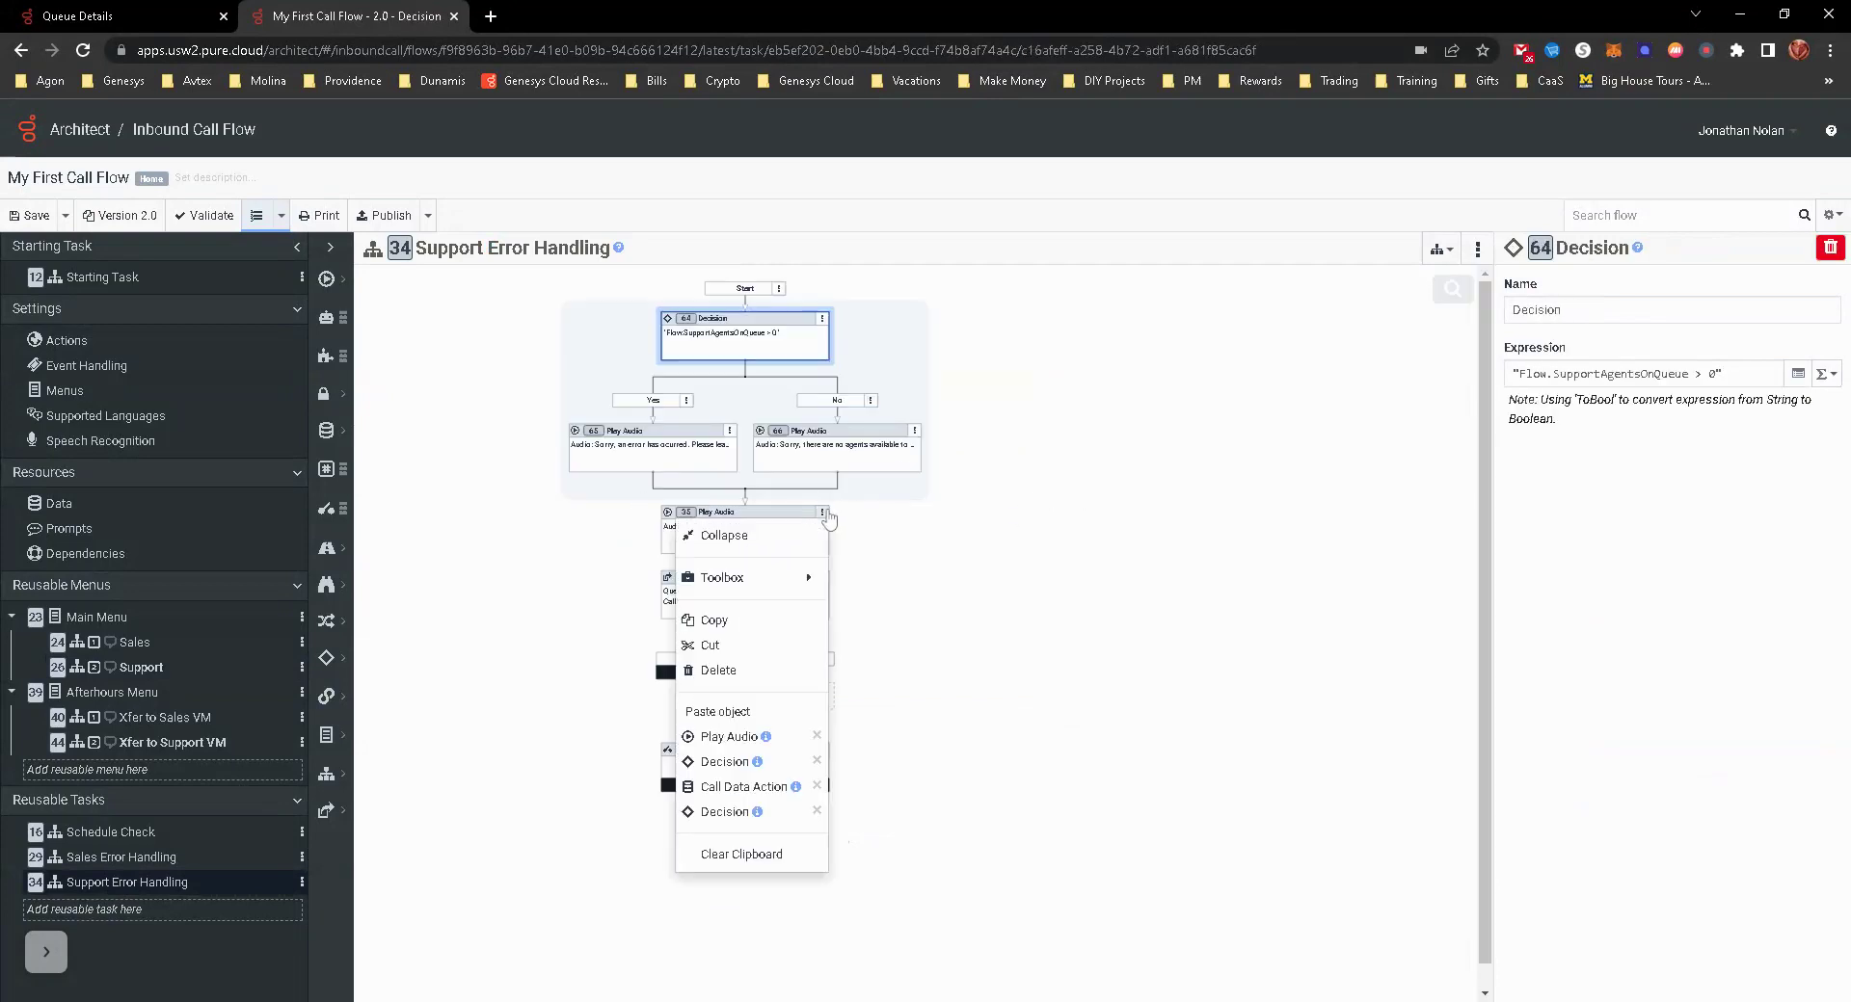
pyautogui.click(718, 670)
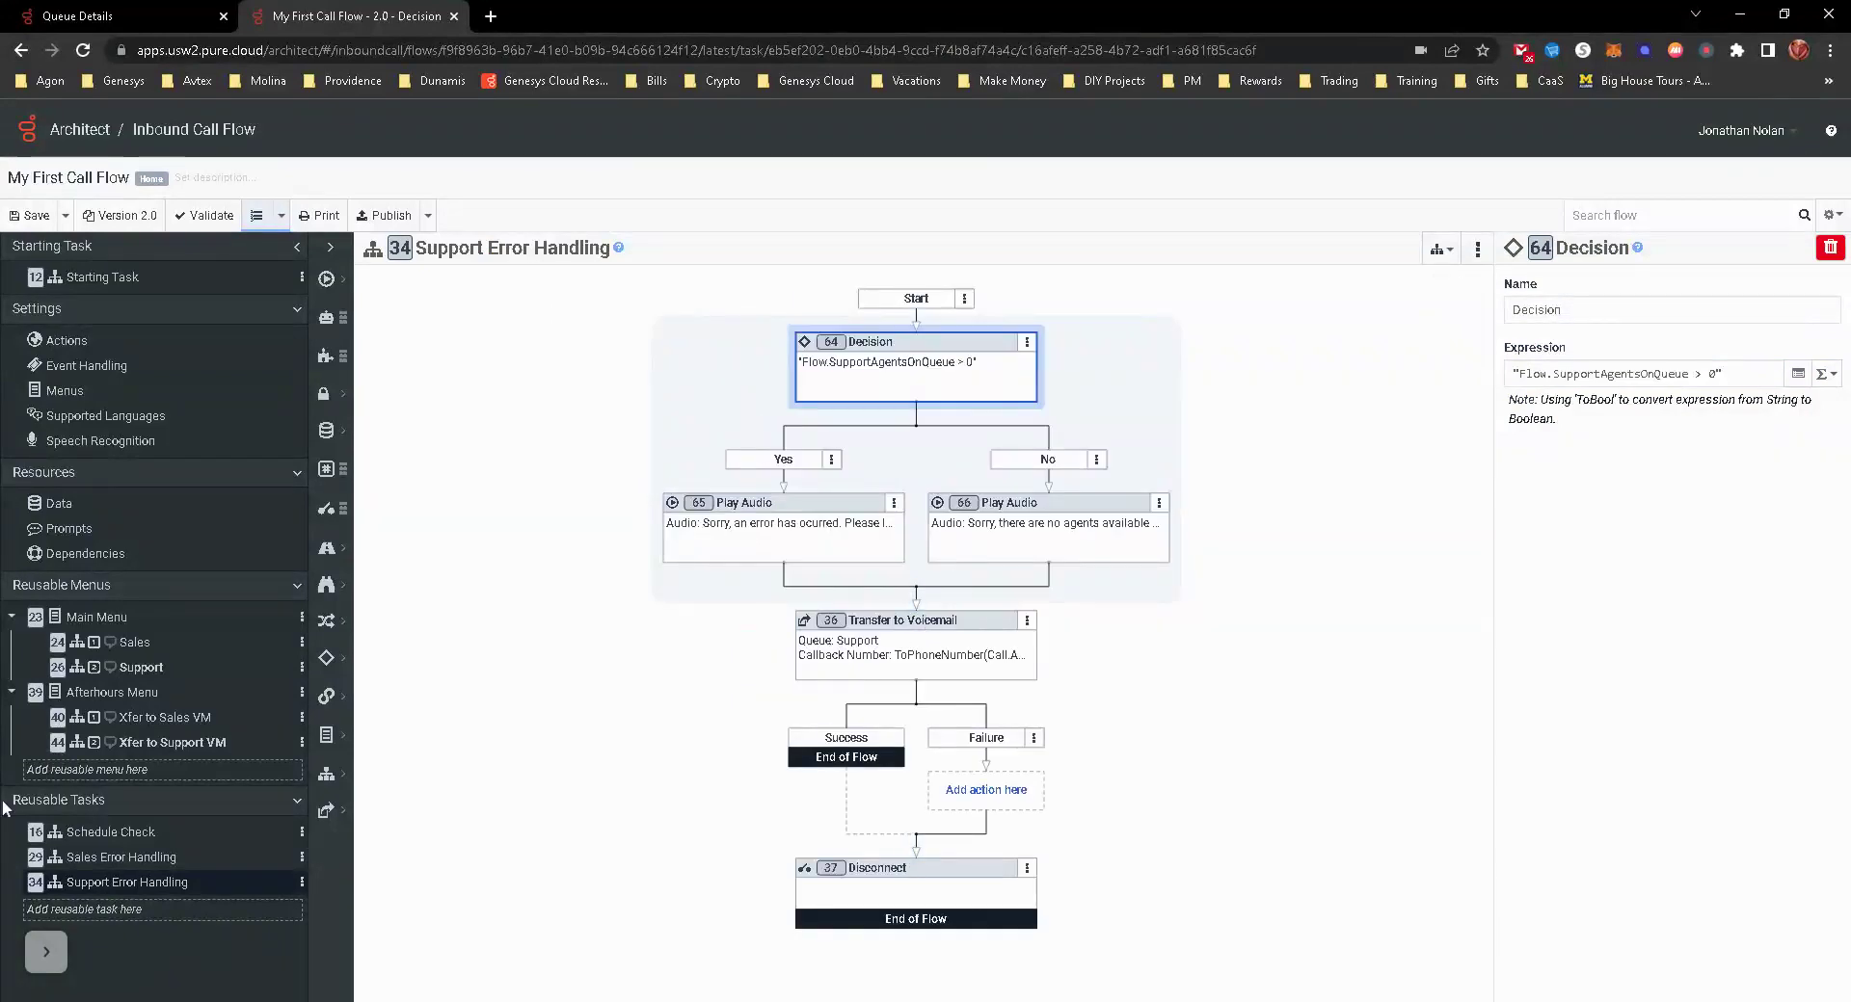
# Replace the QUEUE_ID input of the Support task's Call Data Action with 6a08464e-1adf-4663-bf9a-c66064d83b57.
pyautogui.click(143, 667)
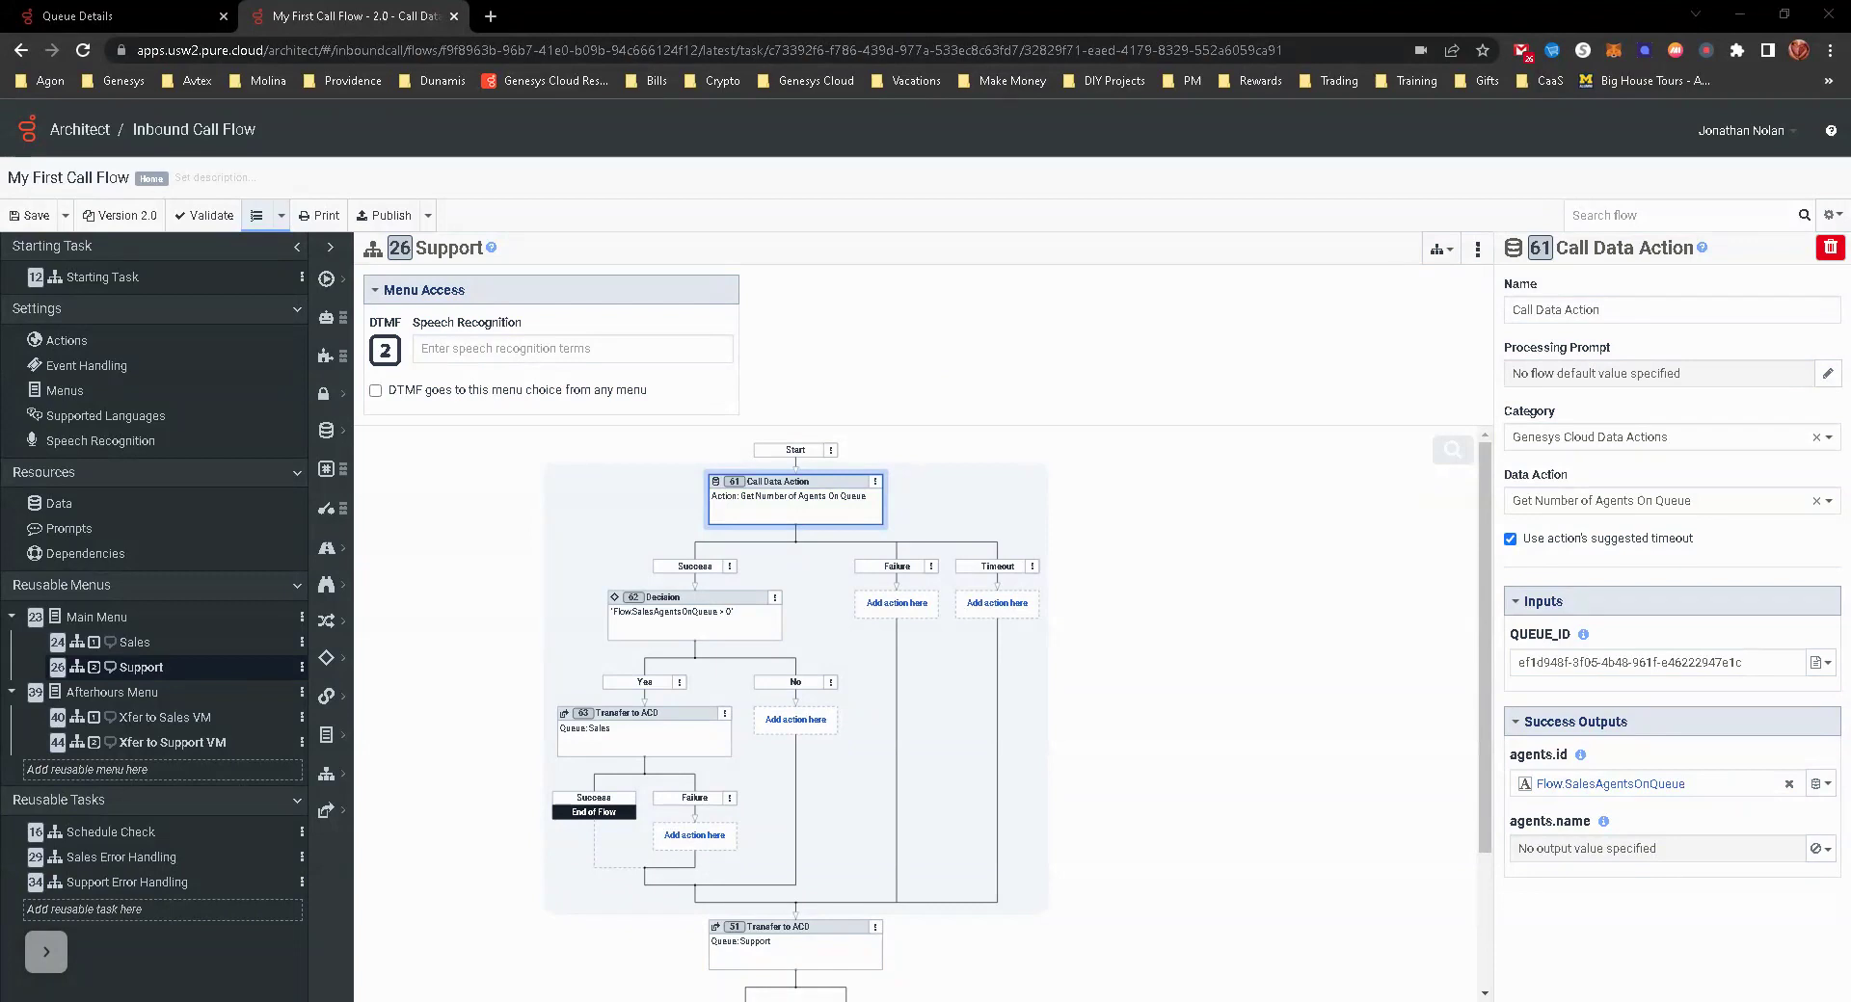
pyautogui.moveTo(1752, 662); pyautogui.dragTo(1500, 672)
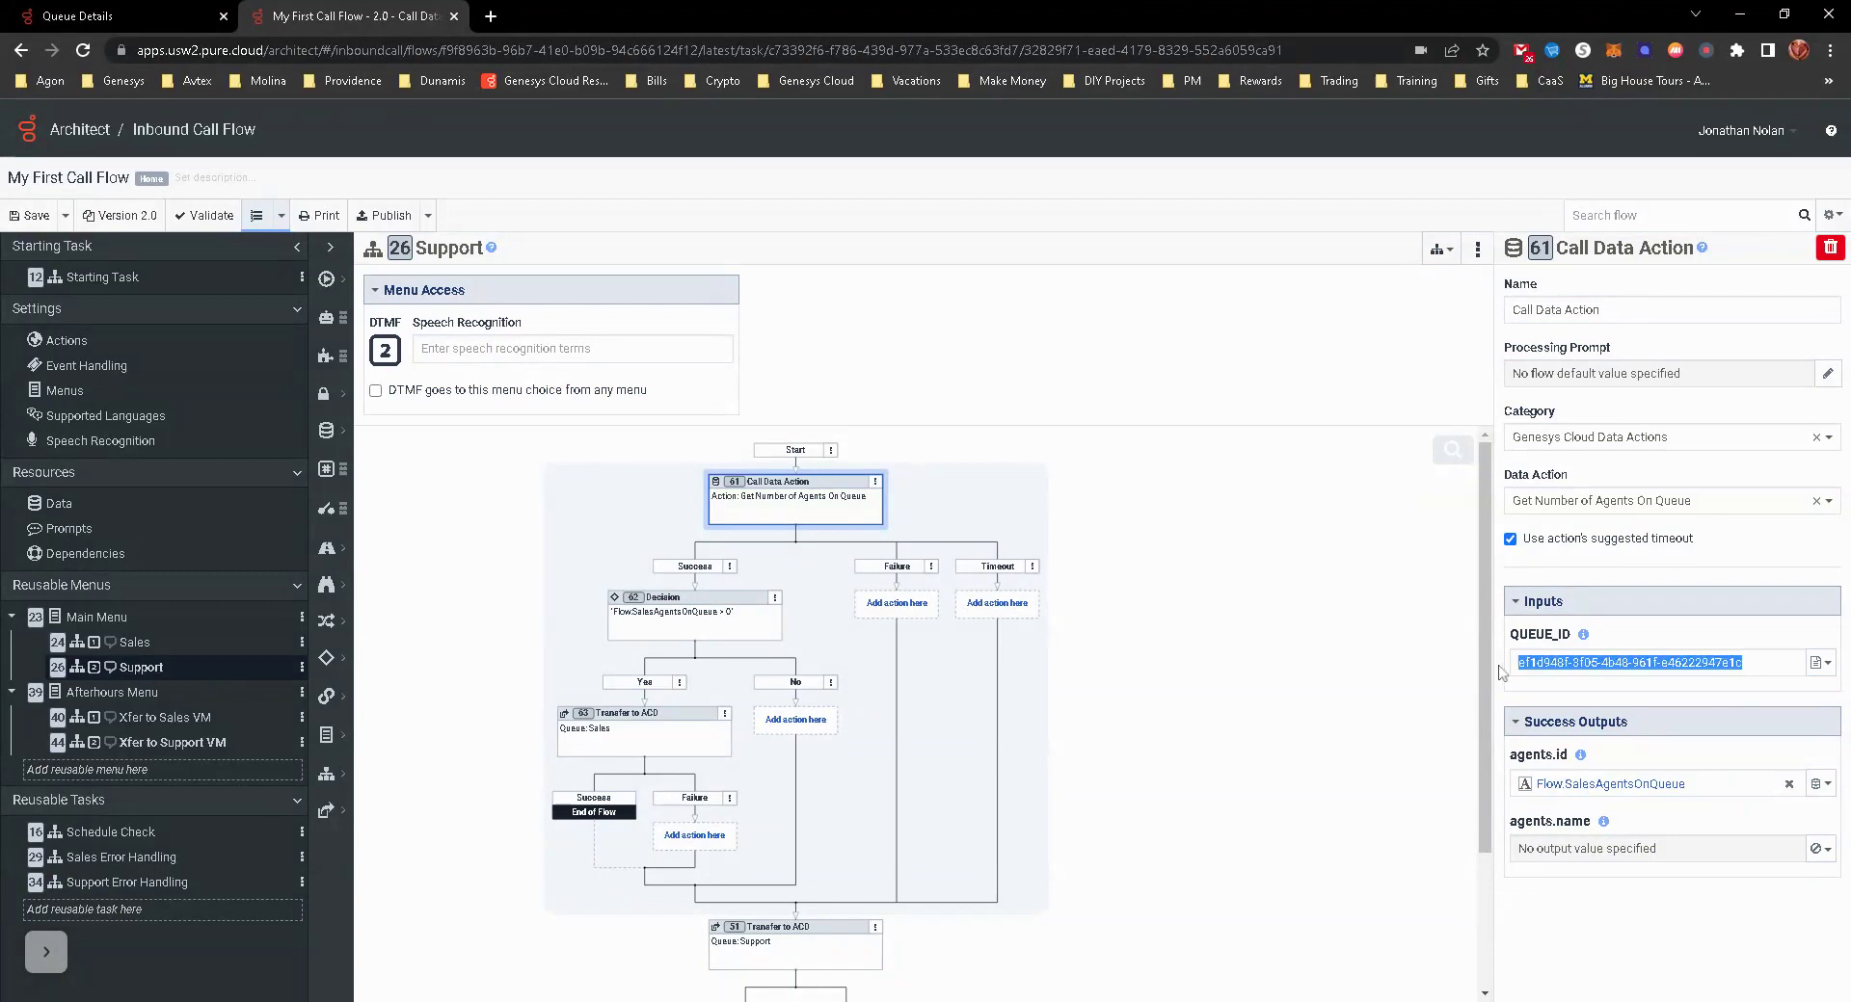
pyautogui.write('6a08464e-1adf-4663-bf9a-c66064d83b57')
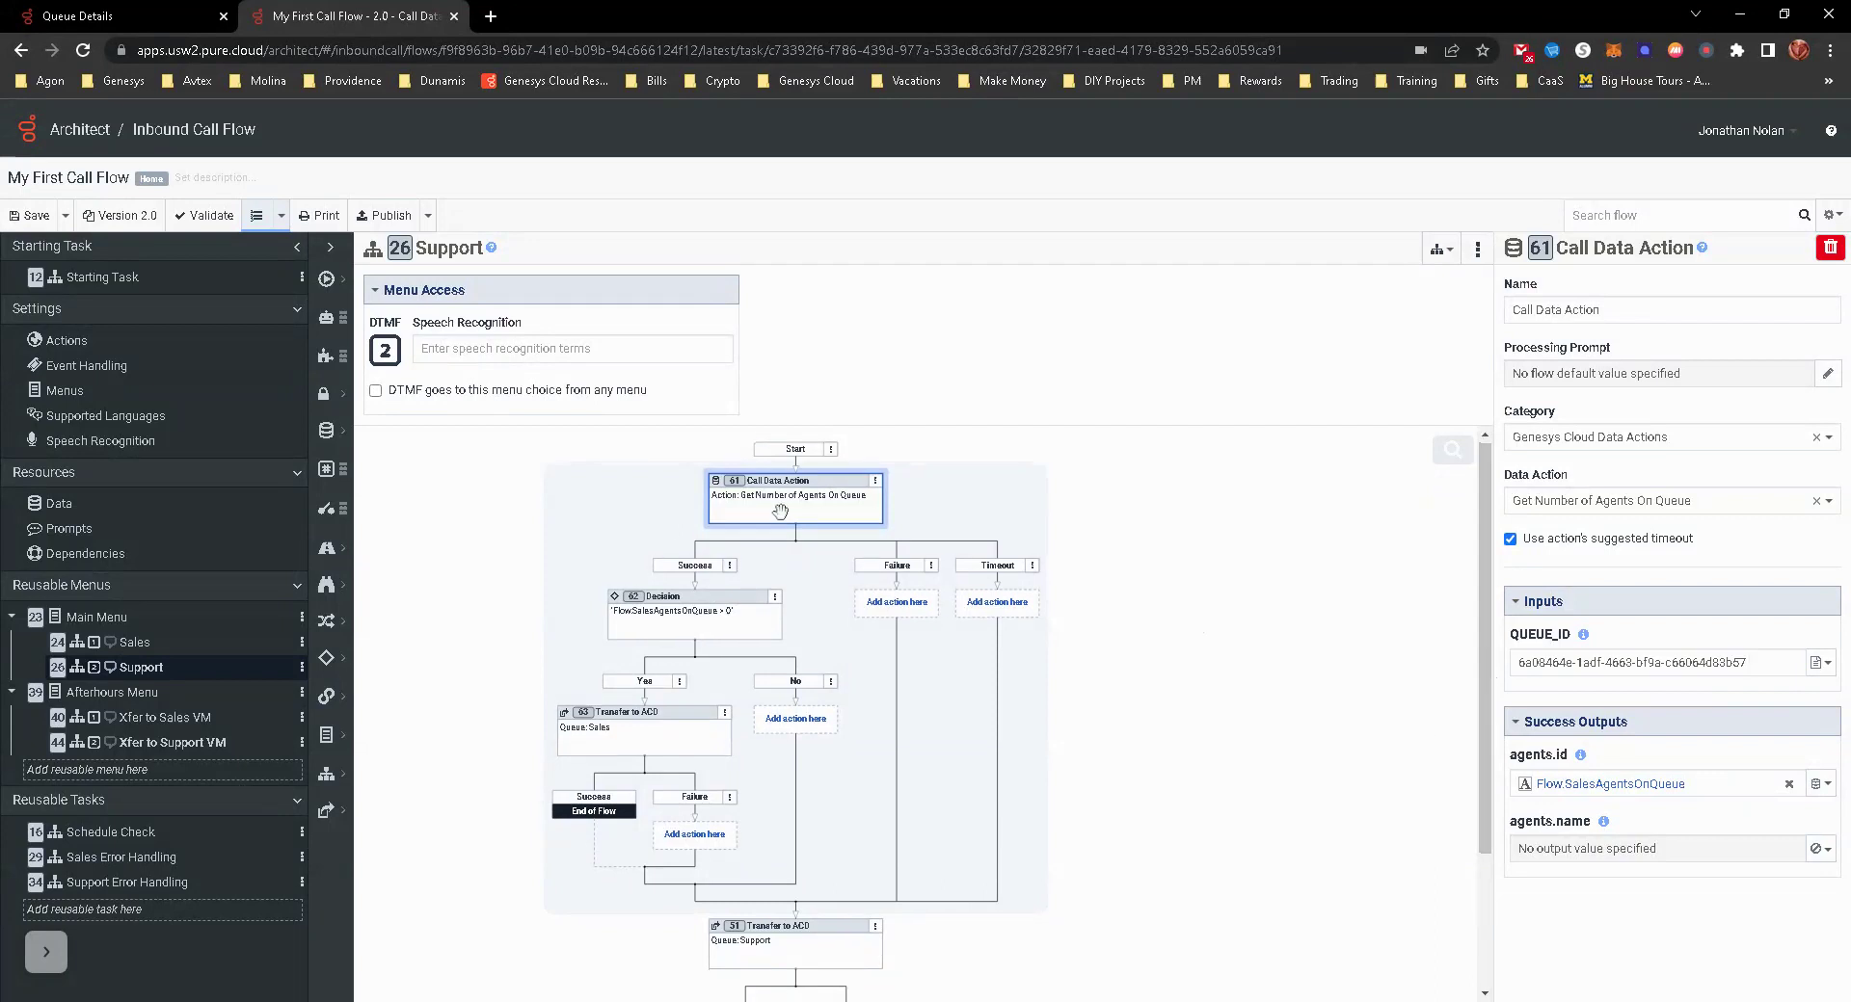
# Replace the agents.id output variable of the Support task's Call Data Action with Flow.SupportAgentsOnQueue.
pyautogui.click(1788, 785)
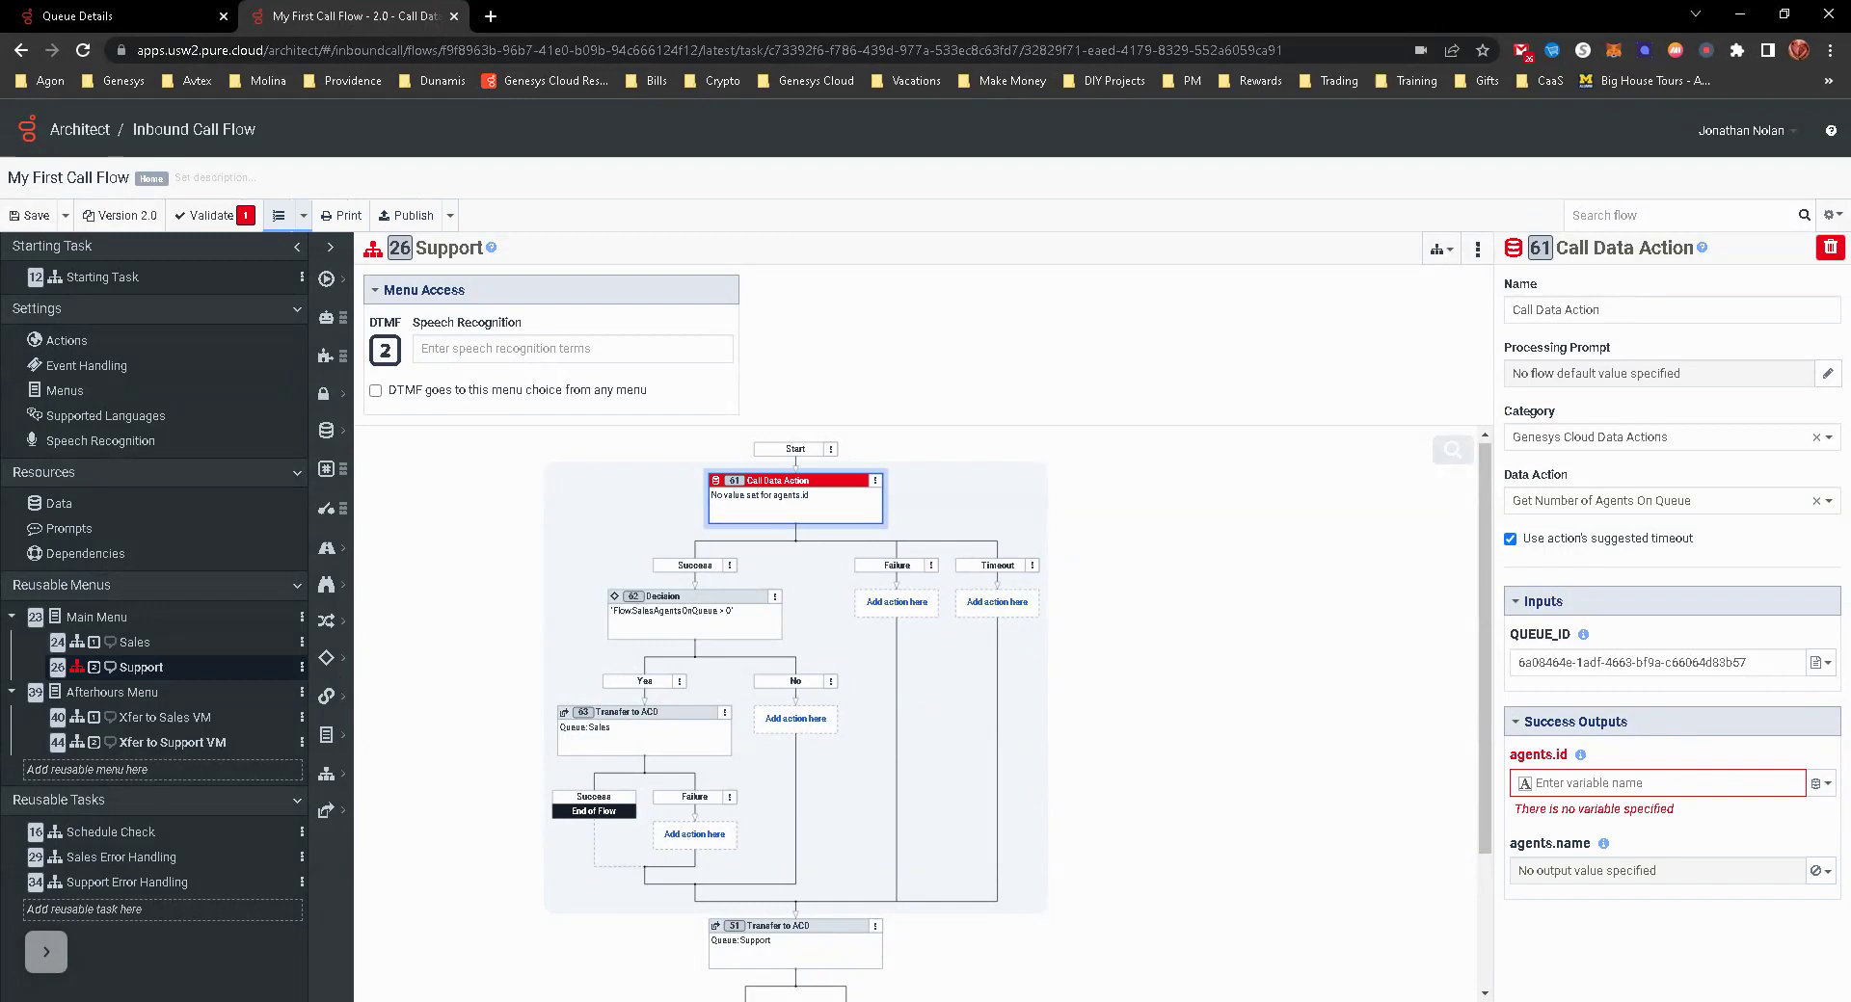
pyautogui.write('Flow.Su')
pyautogui.press('BackSpace')
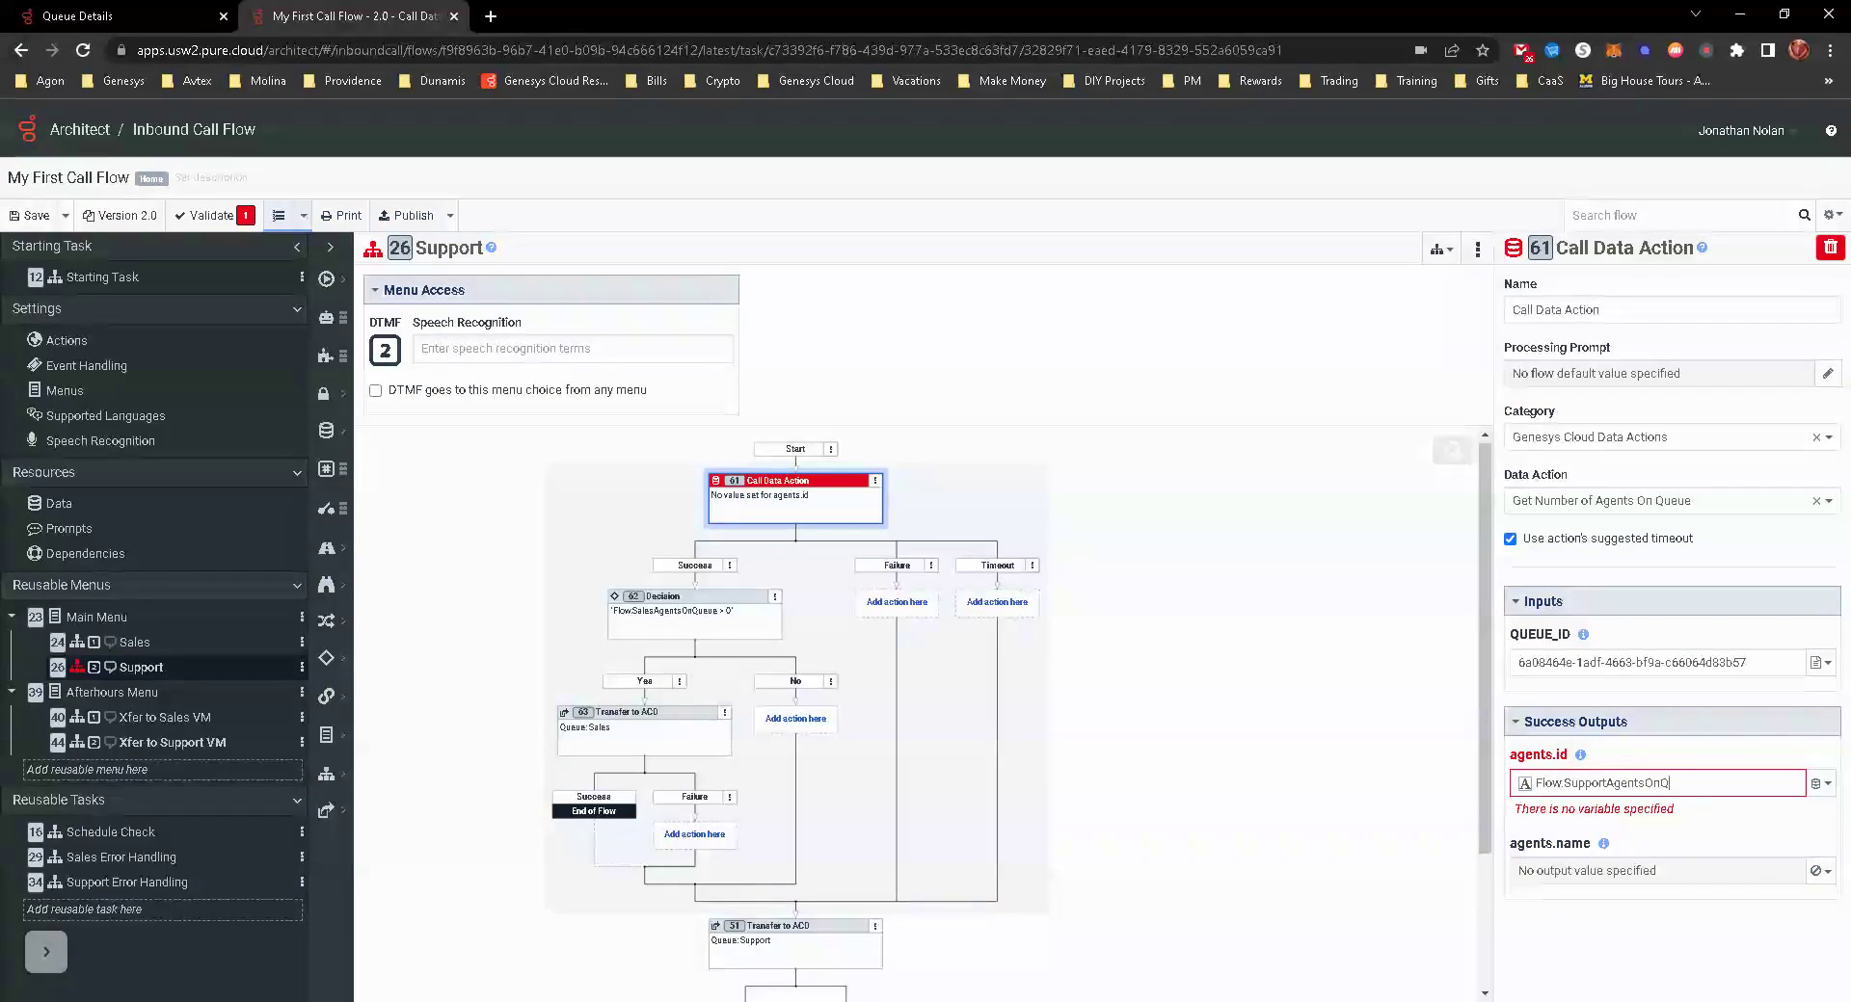
pyautogui.press('Return')
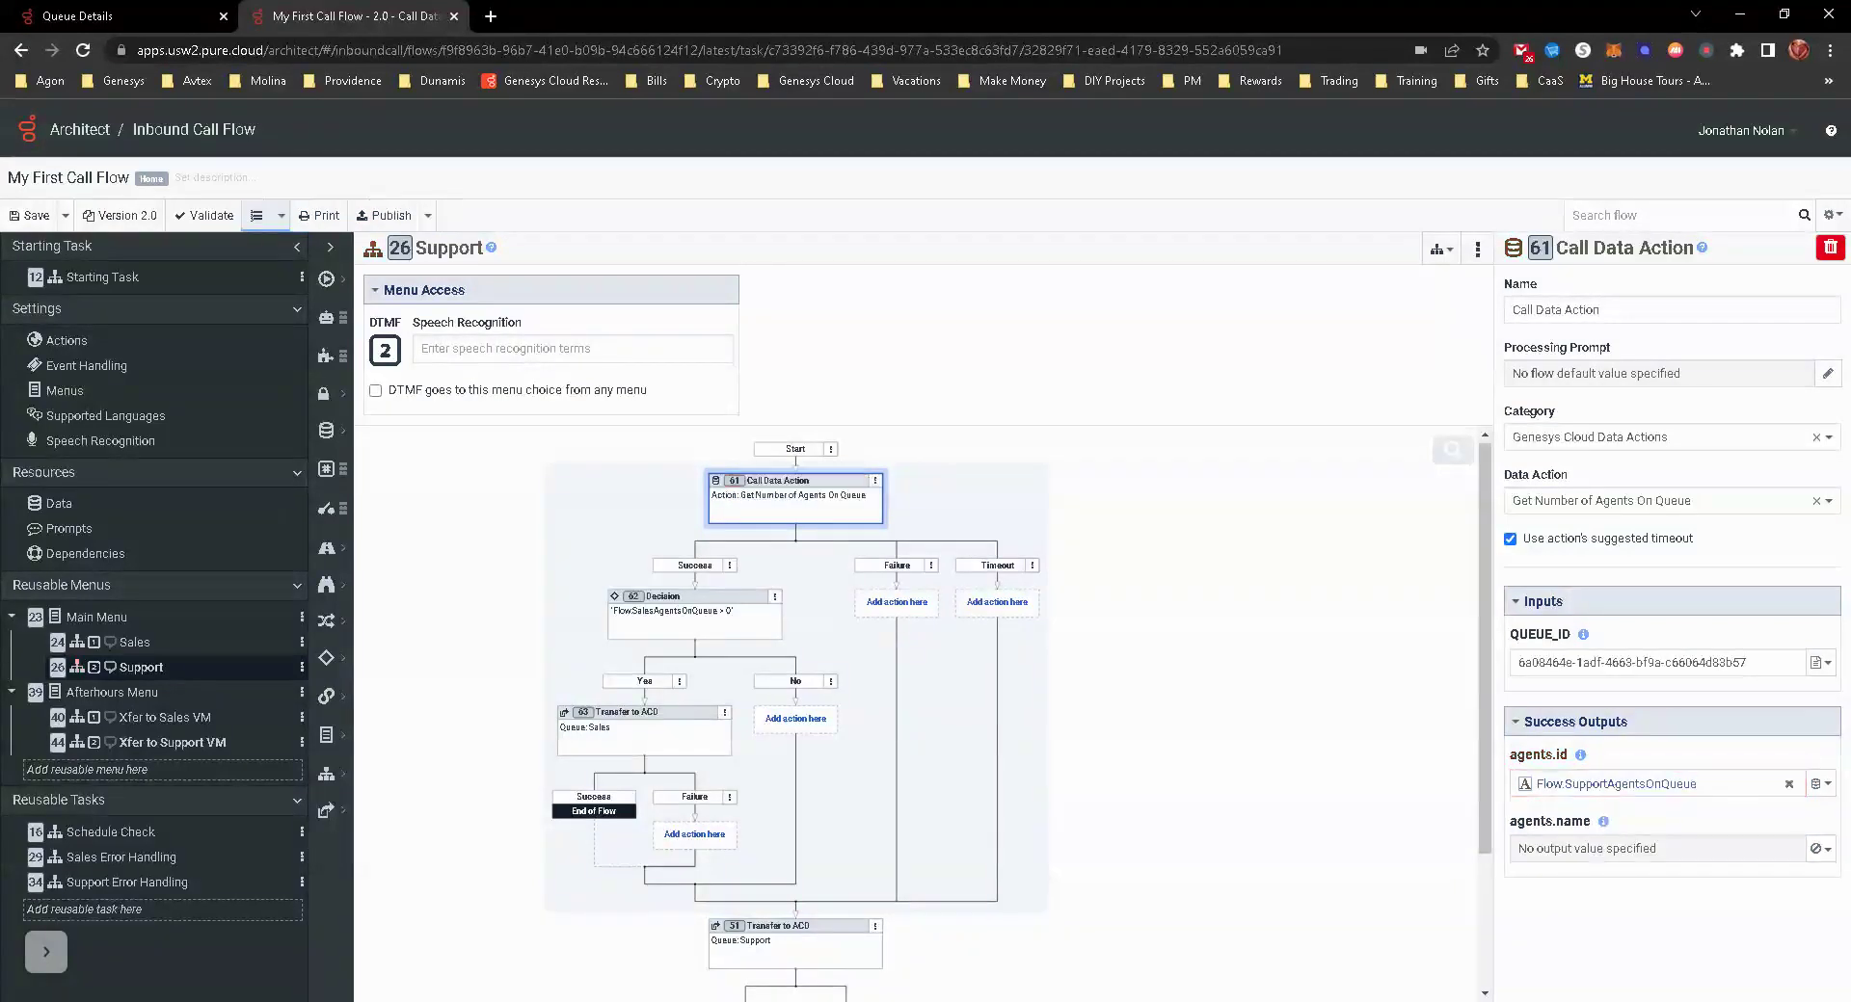
# Change the Support task's Decision expression to "Flow.SupportAgentsOnQueue > 0", including the quotation marks.
pyautogui.click(687, 609)
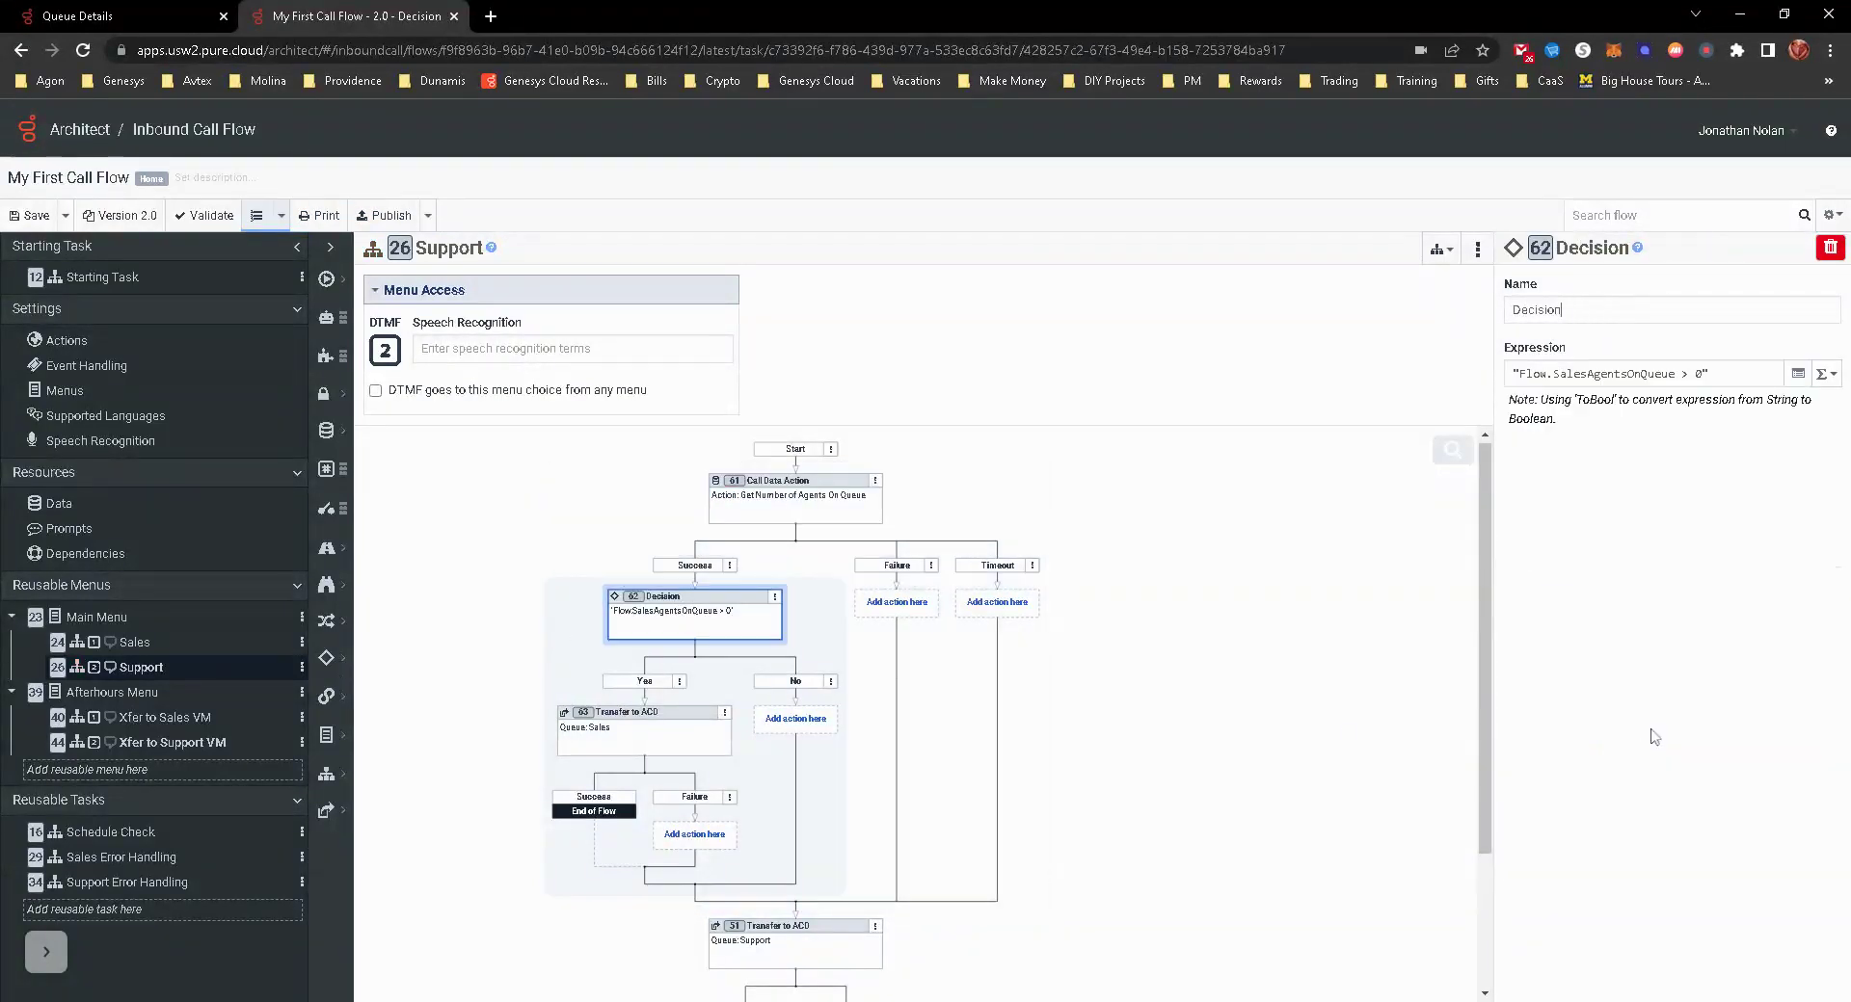
pyautogui.press('BackSpace')
pyautogui.press('BackSpace')
pyautogui.press('BackSpace')
pyautogui.press('BackSpace')
pyautogui.press('BackSpace')
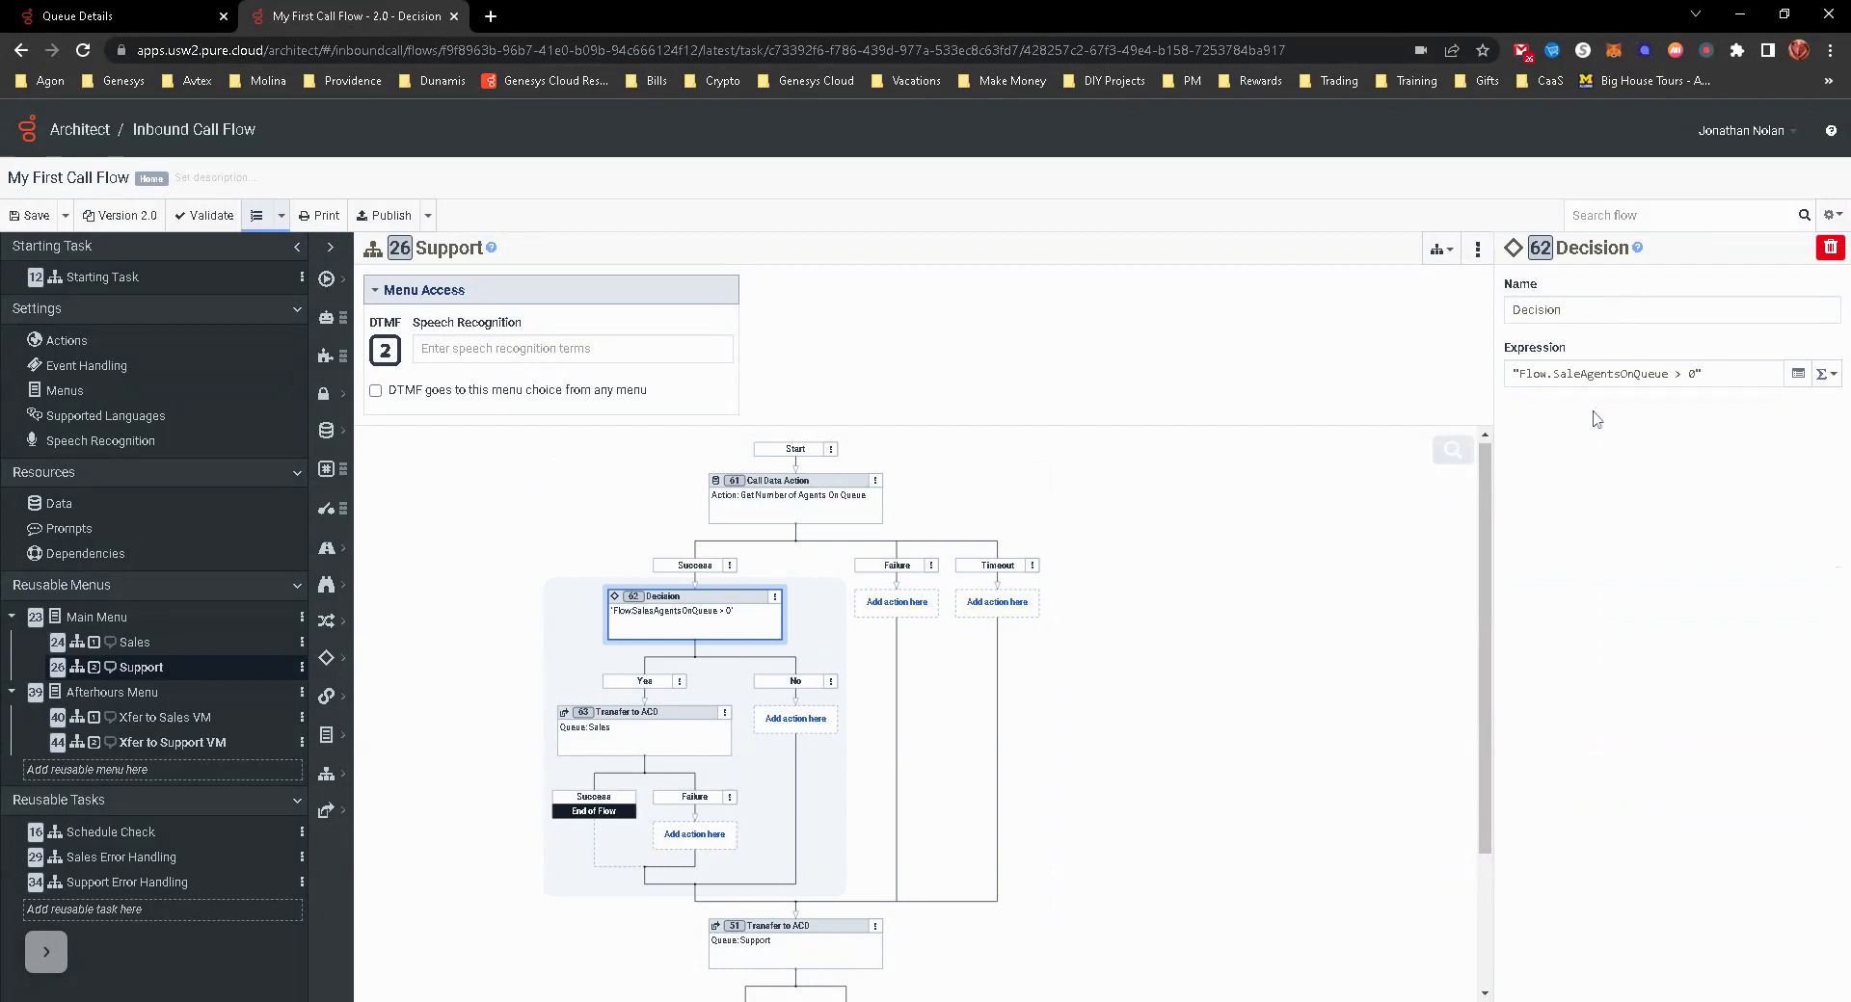
pyautogui.write('Supo')
pyautogui.press('BackSpace')
pyautogui.write('port')
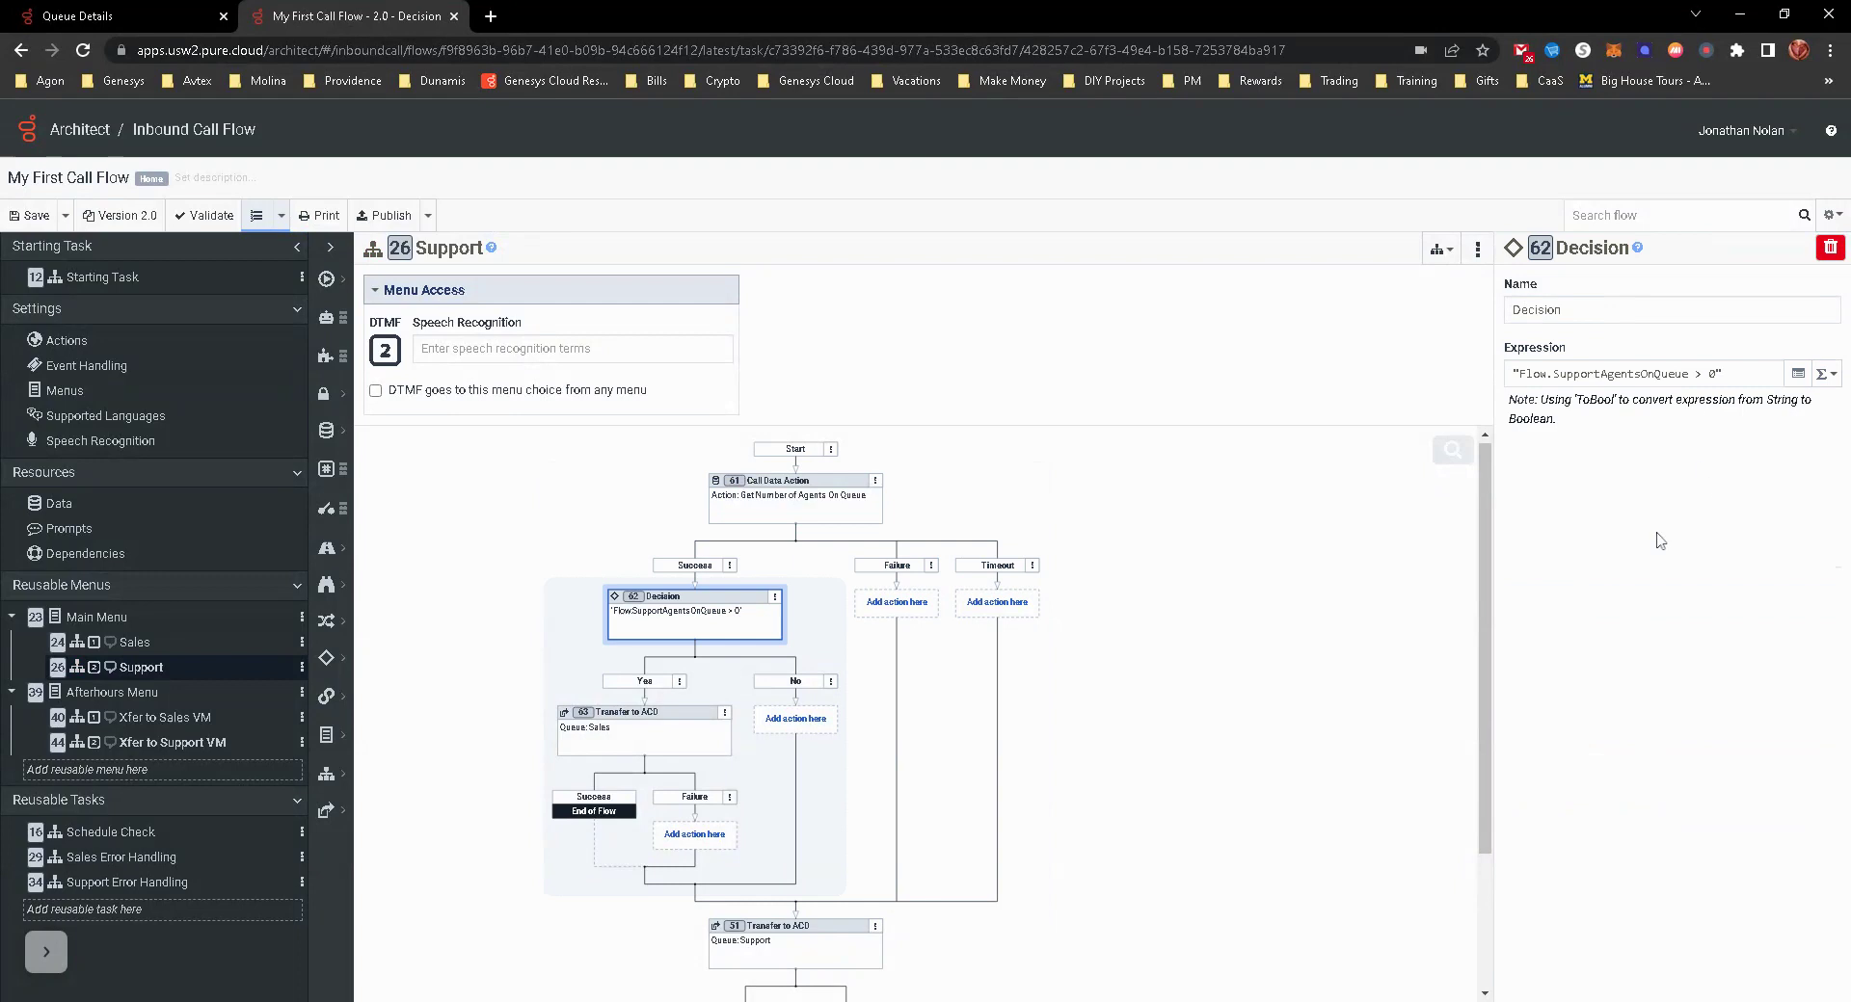
# Delete the Sales Transfer to ACD from the Yes branch of the Support task's Decision and move the Support Transfer to ACD into its place.
pyautogui.click(634, 733)
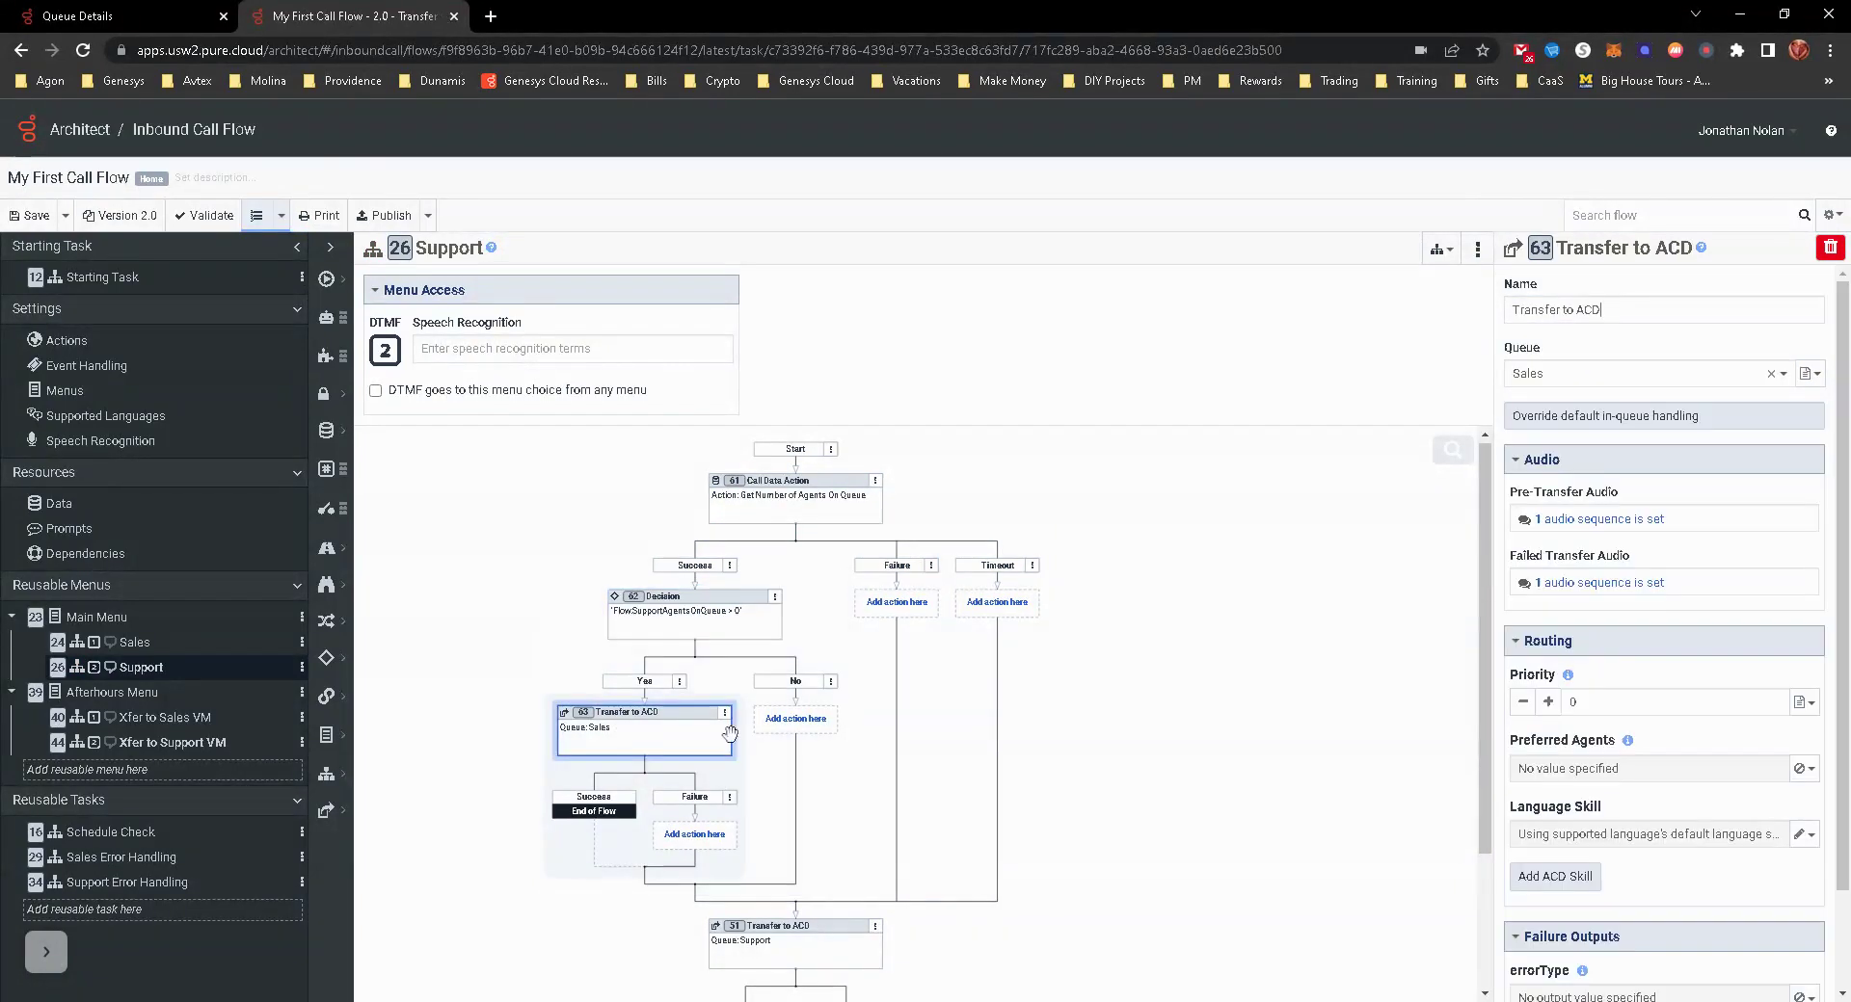
pyautogui.scroll(-2, 617, 771)
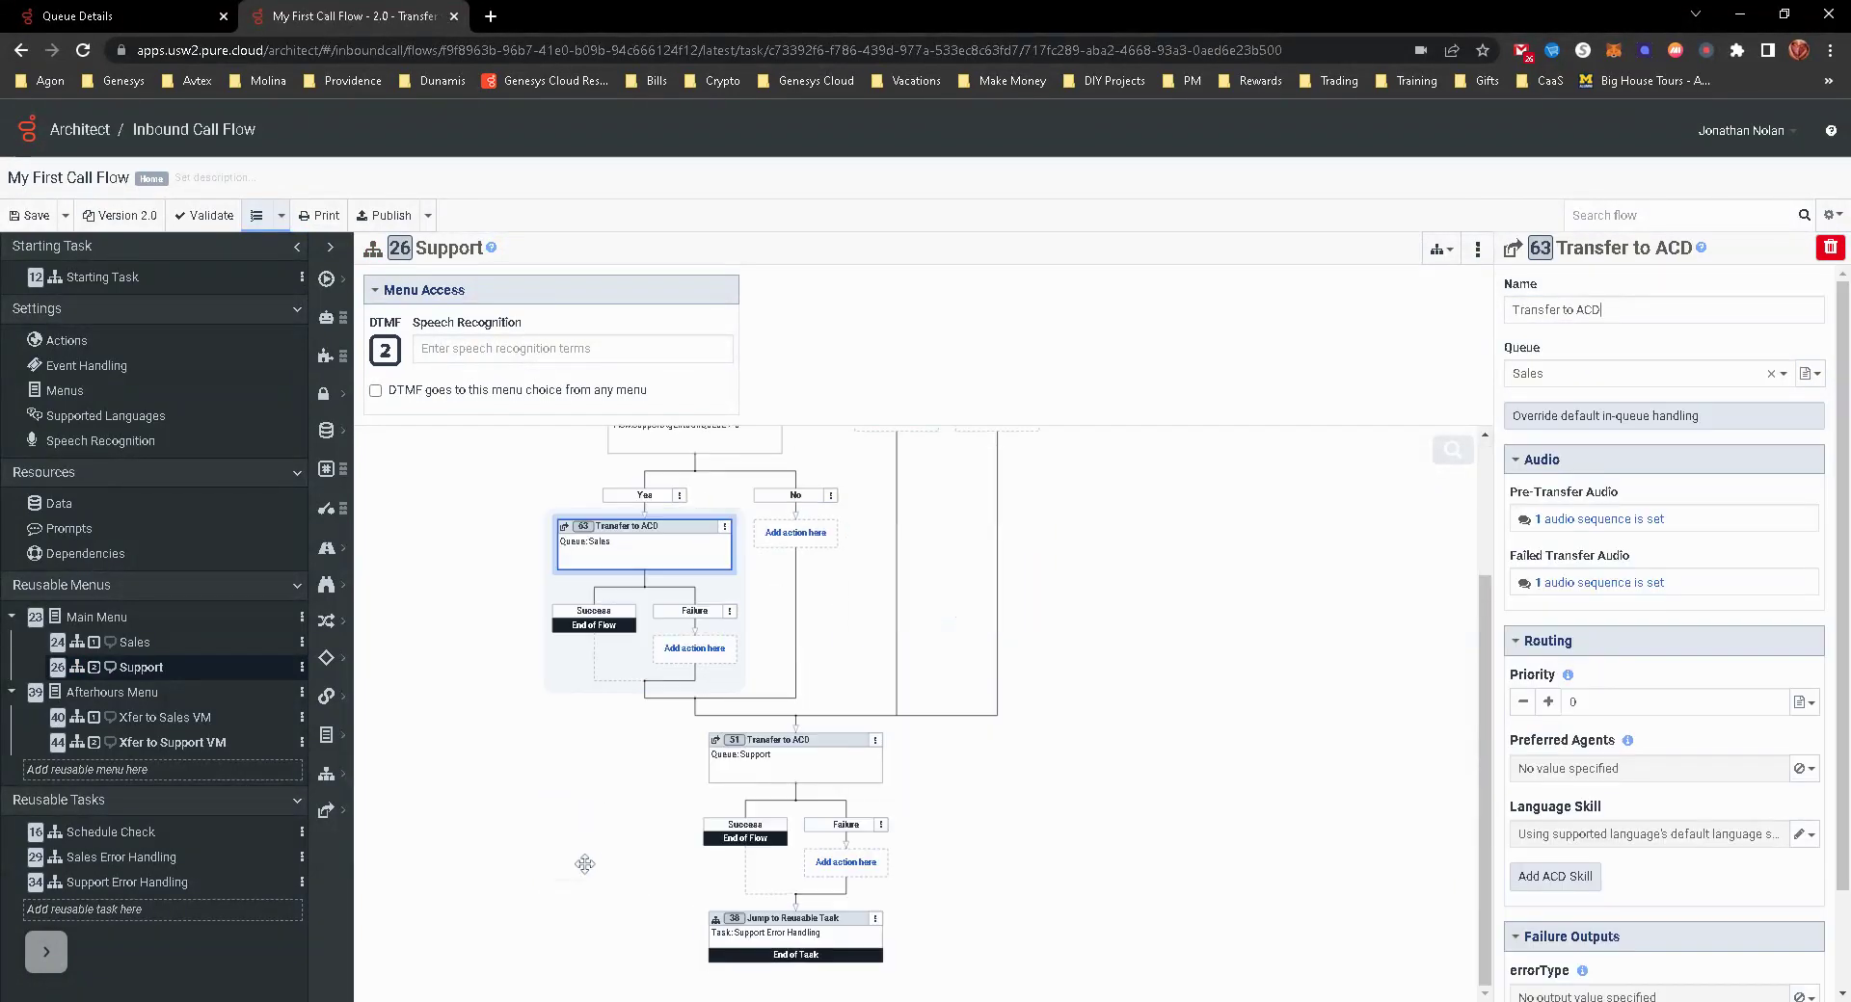
pyautogui.scroll(1, 616, 781)
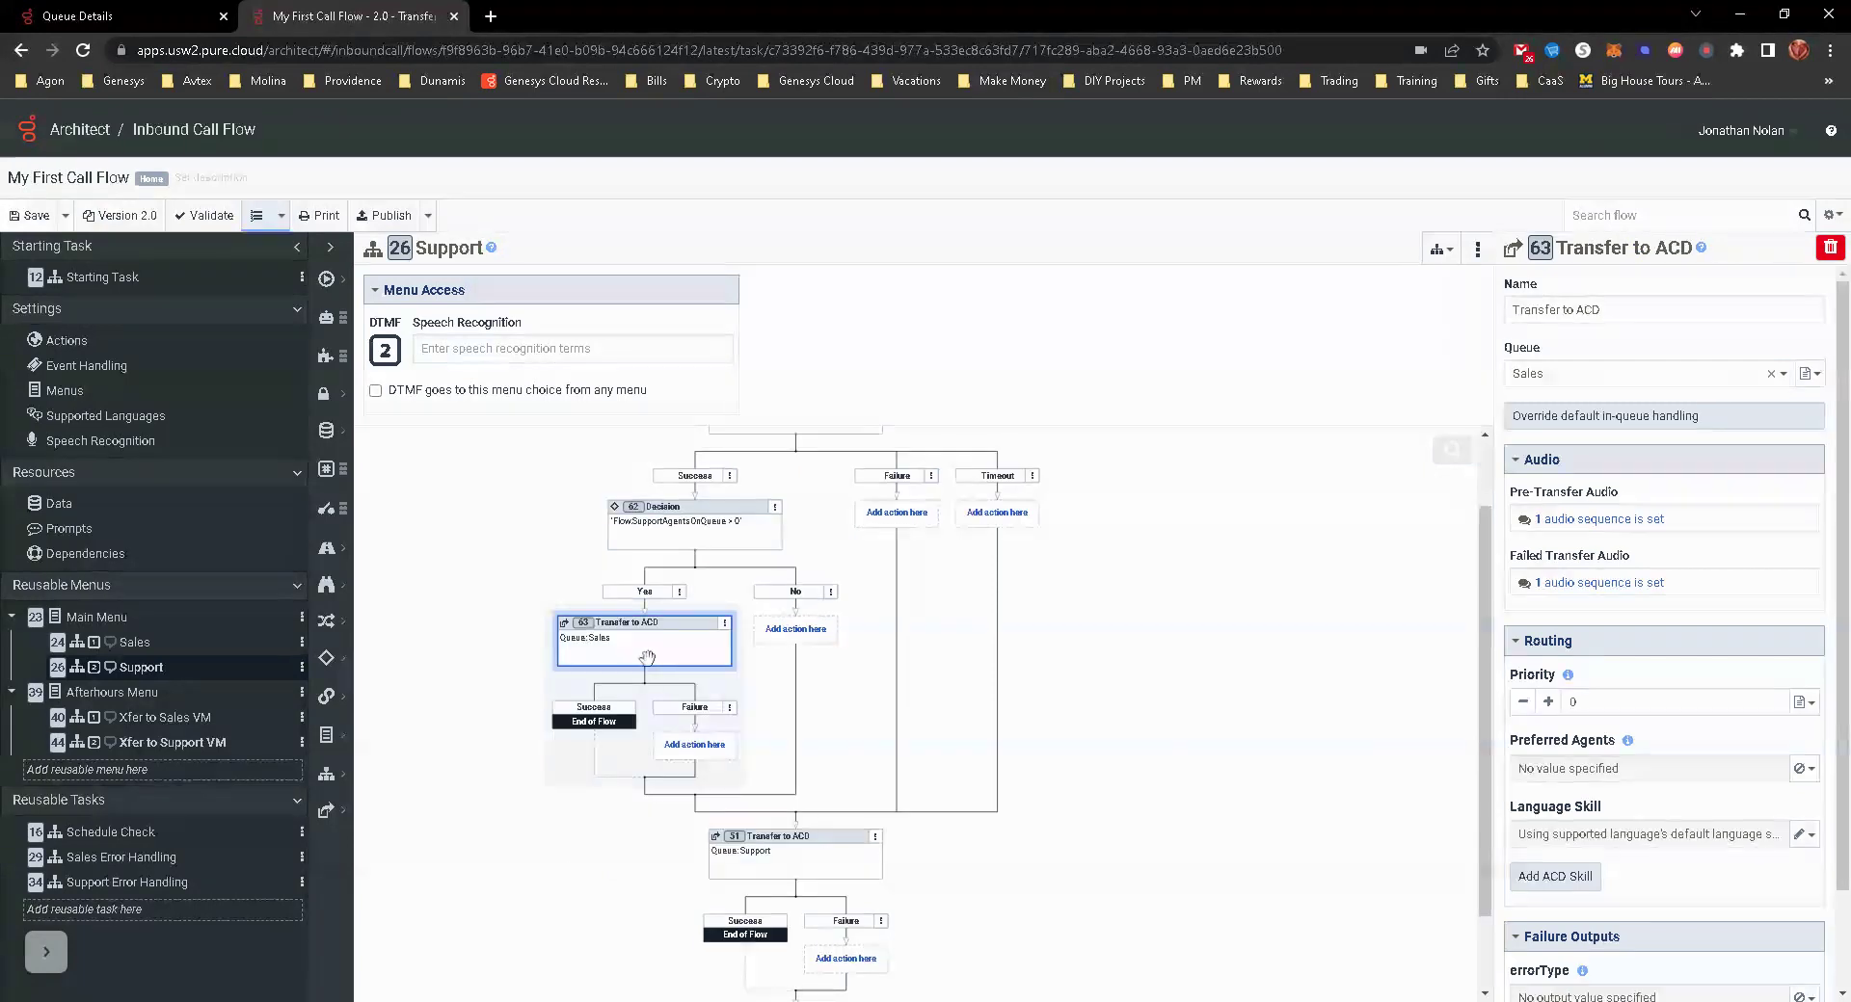
pyautogui.scroll(-1, 674, 675)
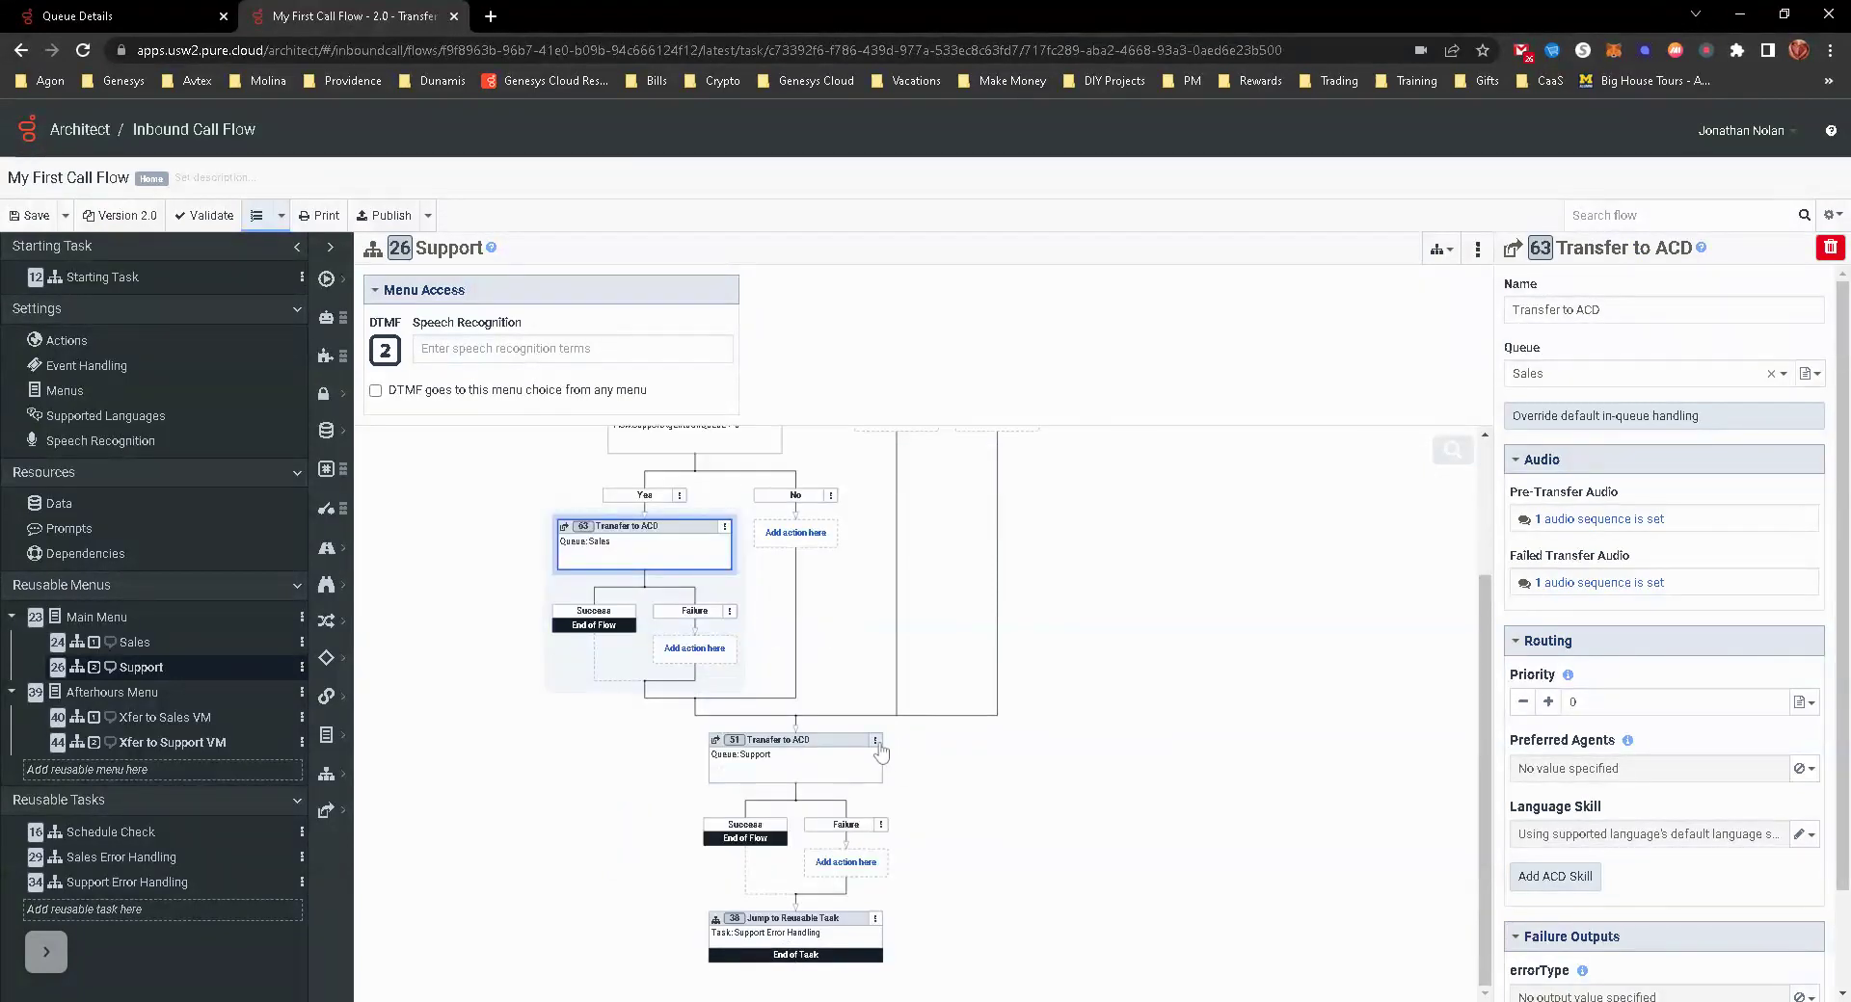
pyautogui.click(719, 522)
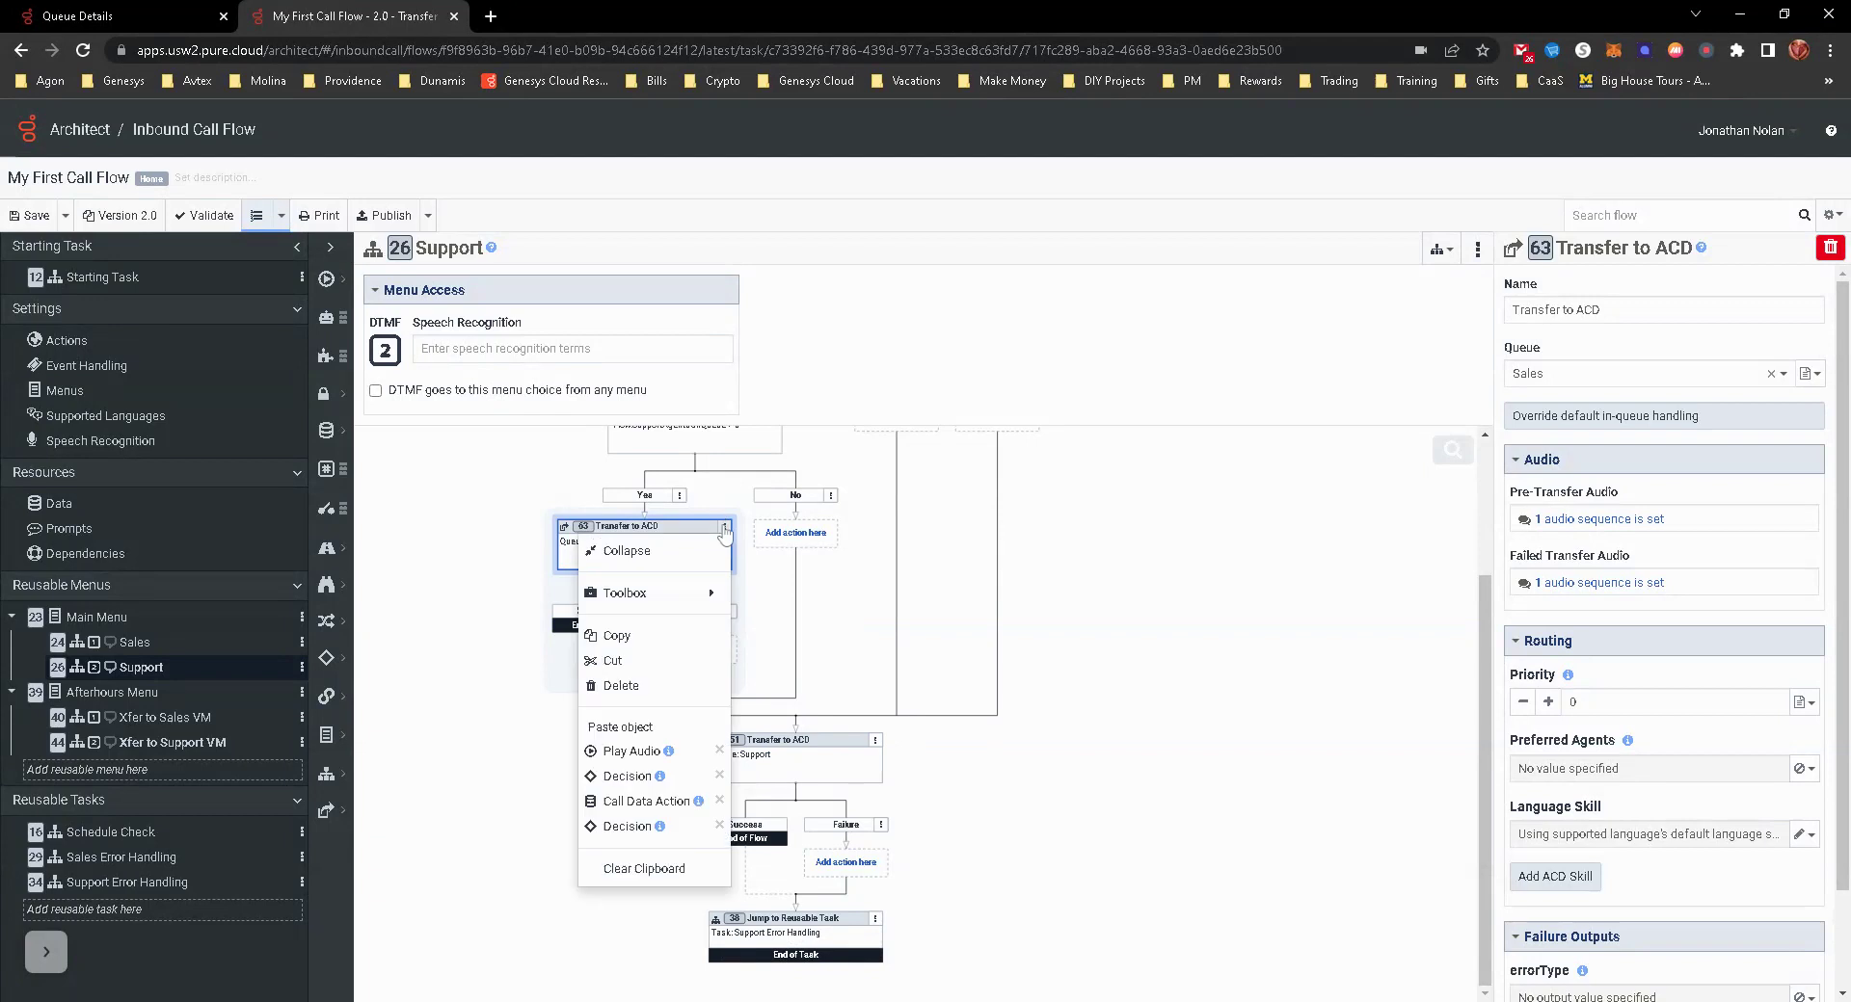
pyautogui.click(644, 688)
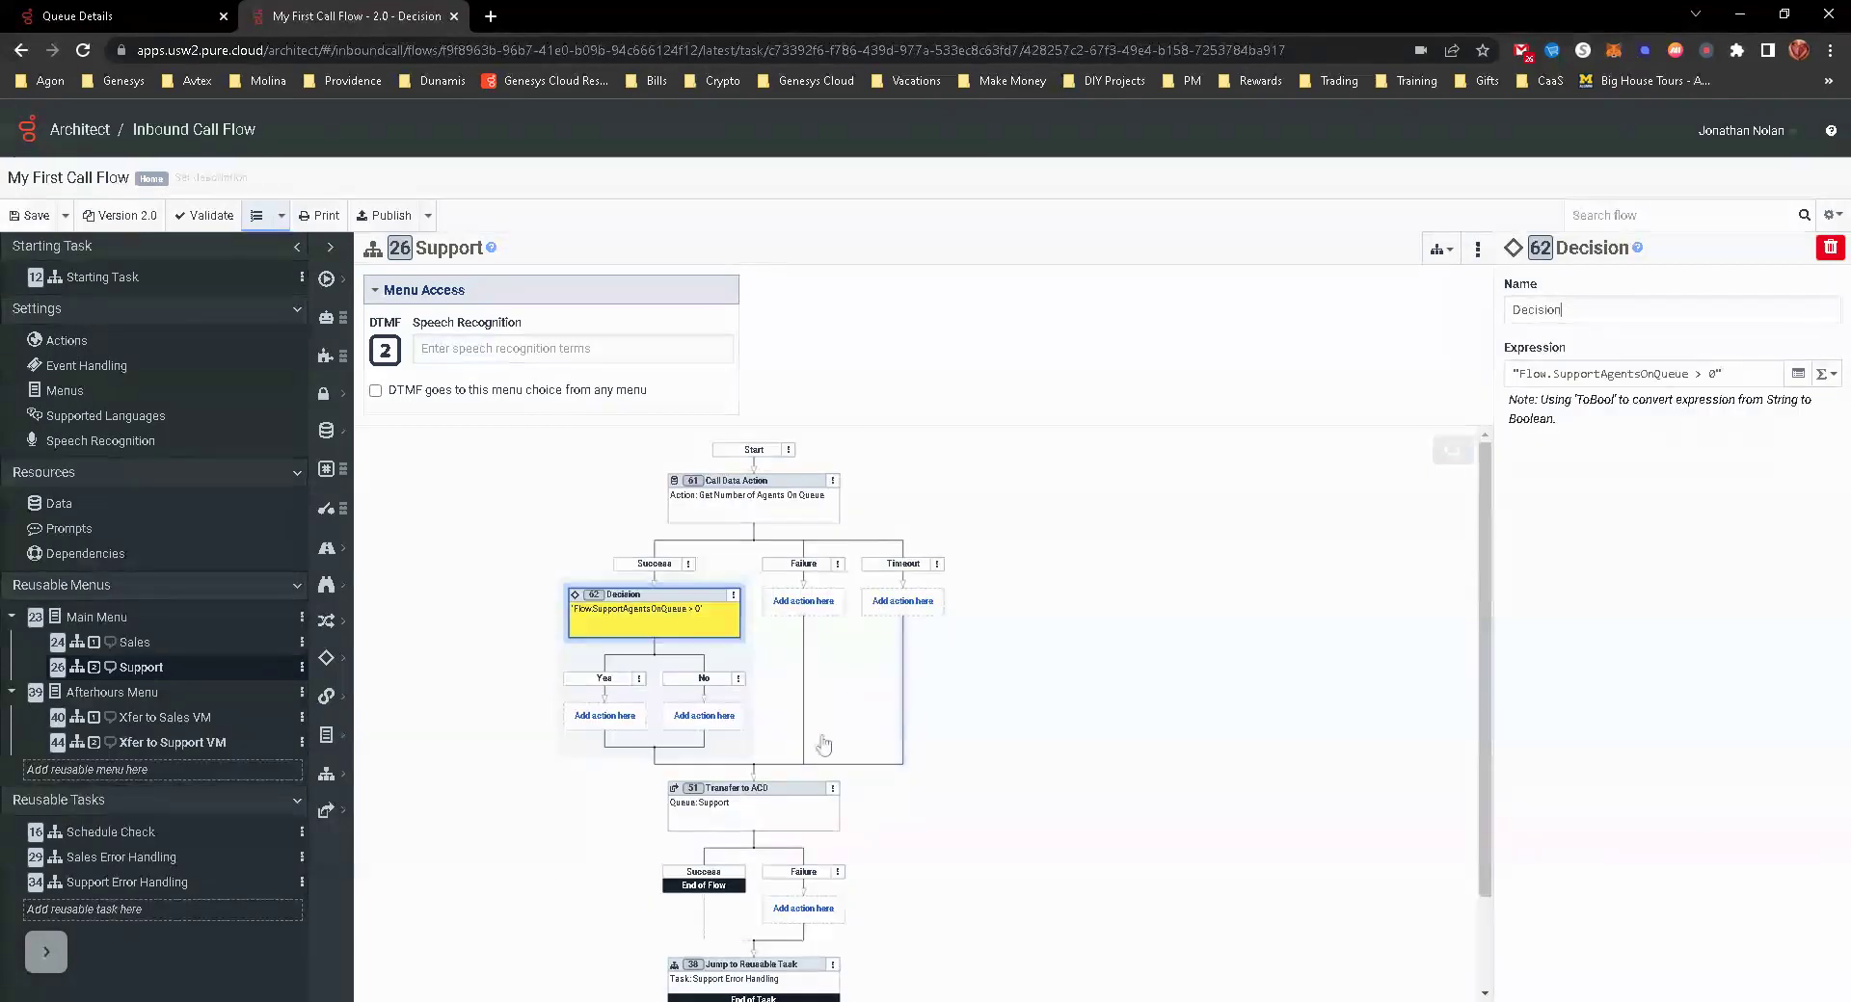
pyautogui.moveTo(730, 817); pyautogui.dragTo(607, 721)
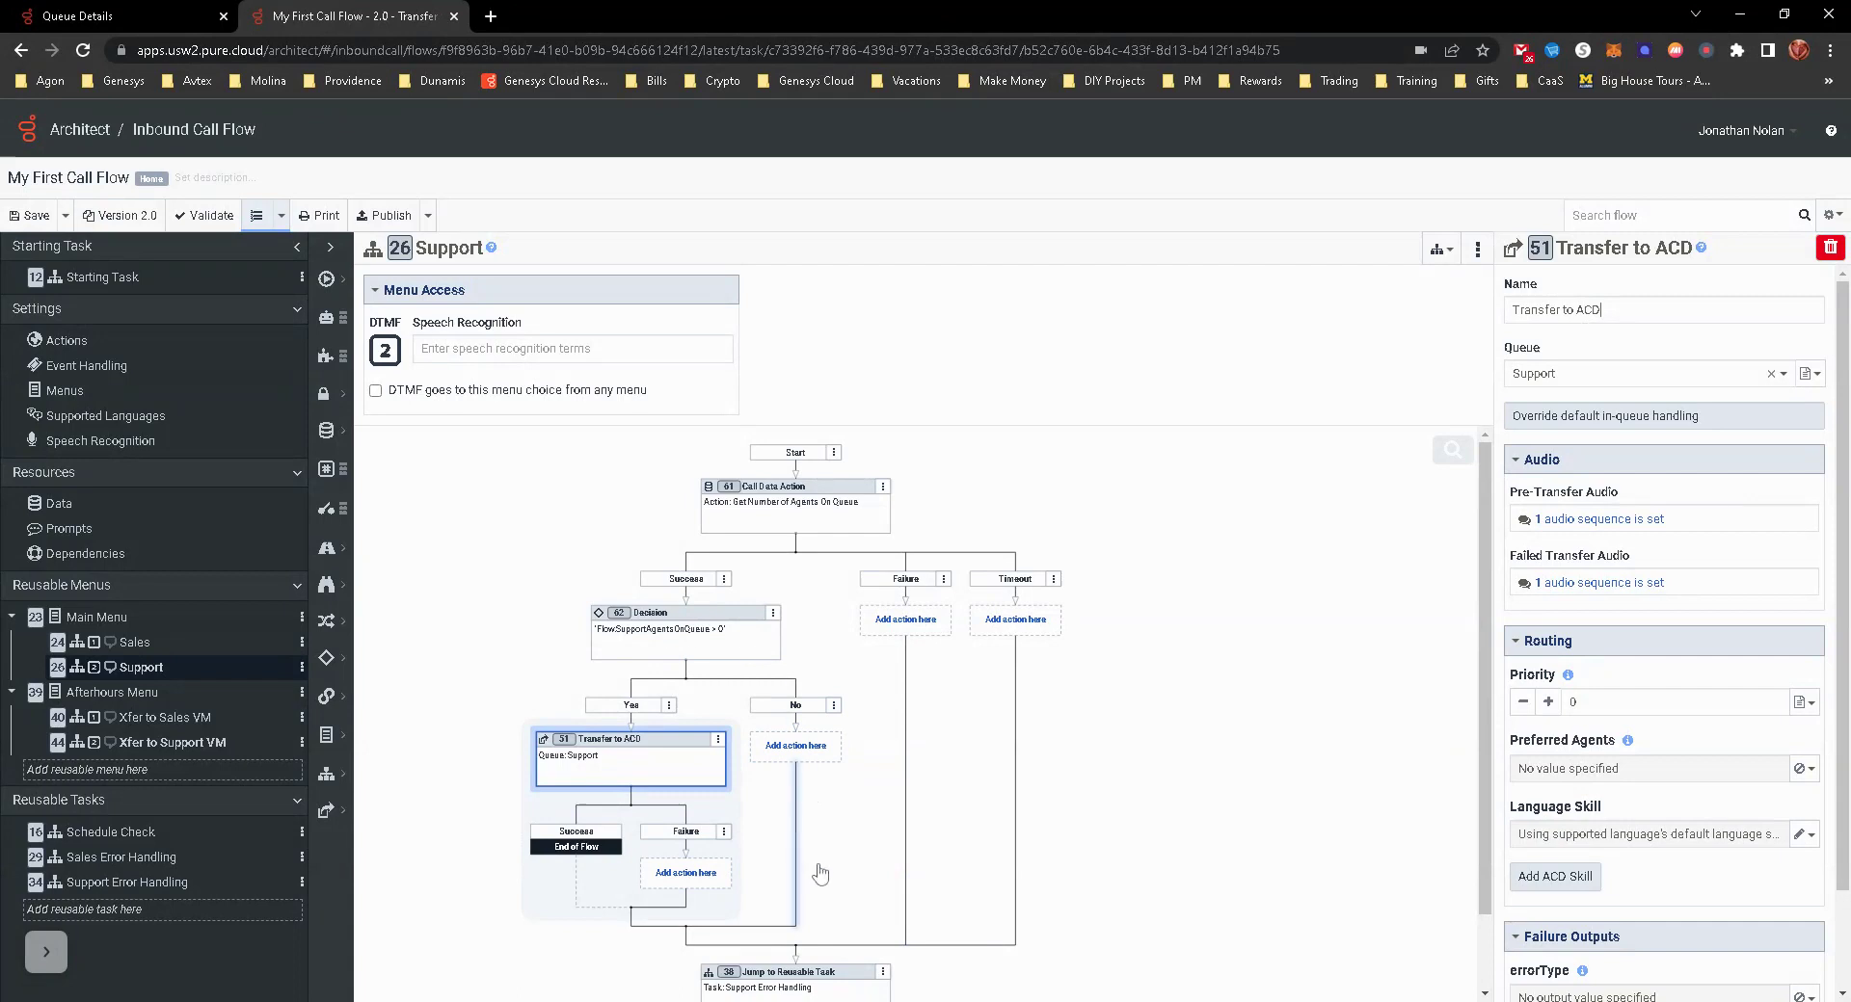
# Review the Support task's Jump to Reusable Task, then the Play Audio branches and Transfer to Voicemail settings in Support Error Handling.
pyautogui.scroll(-1, 969, 742)
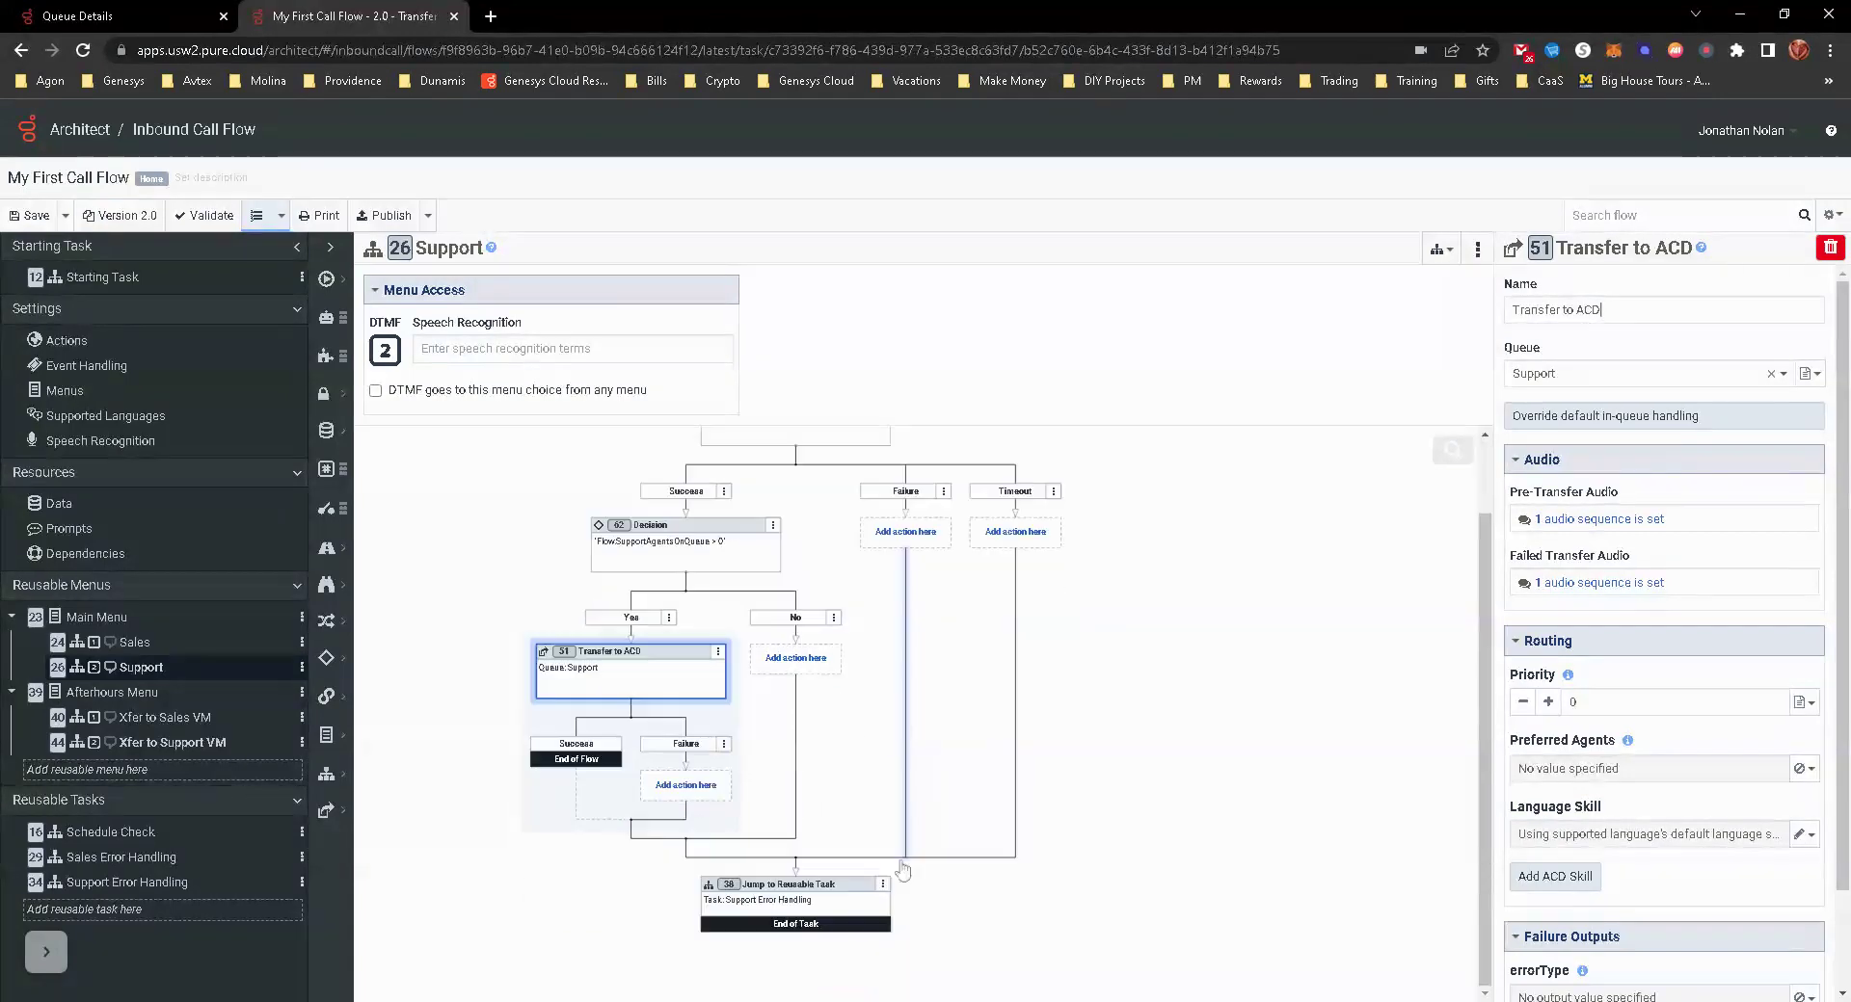
pyautogui.click(821, 896)
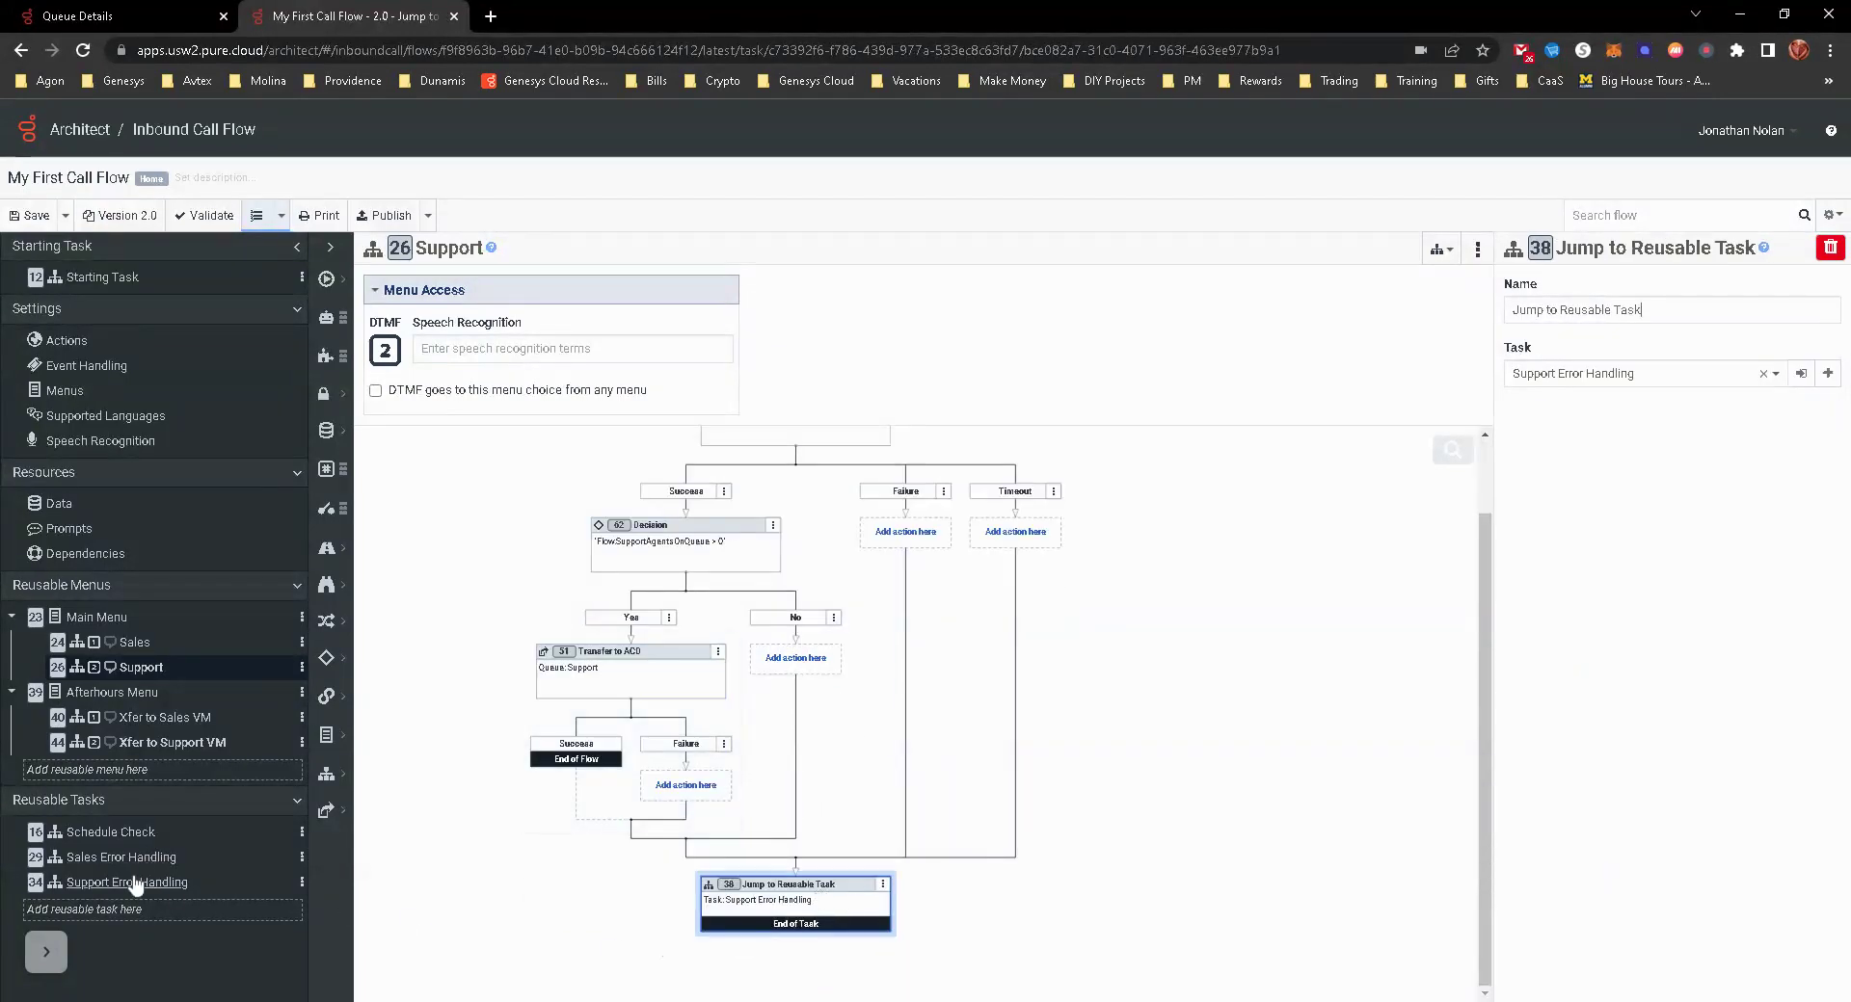
pyautogui.click(145, 881)
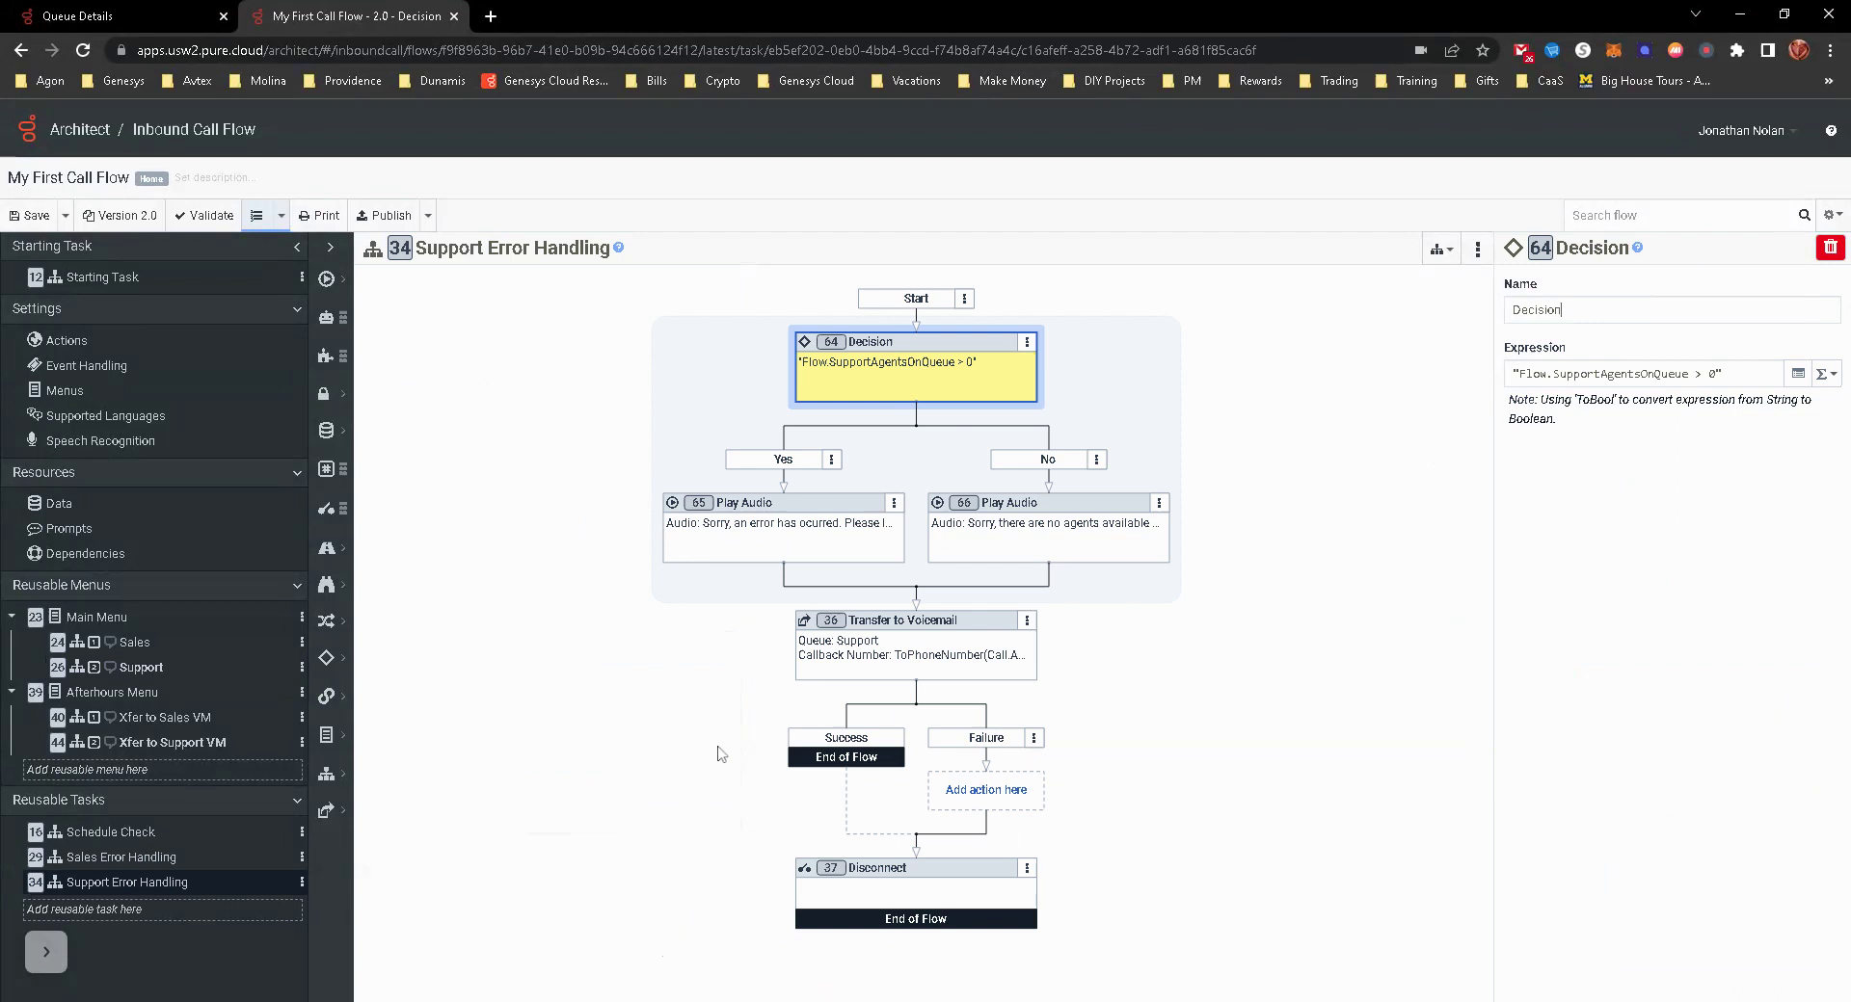
pyautogui.click(772, 546)
pyautogui.click(1042, 557)
pyautogui.click(950, 663)
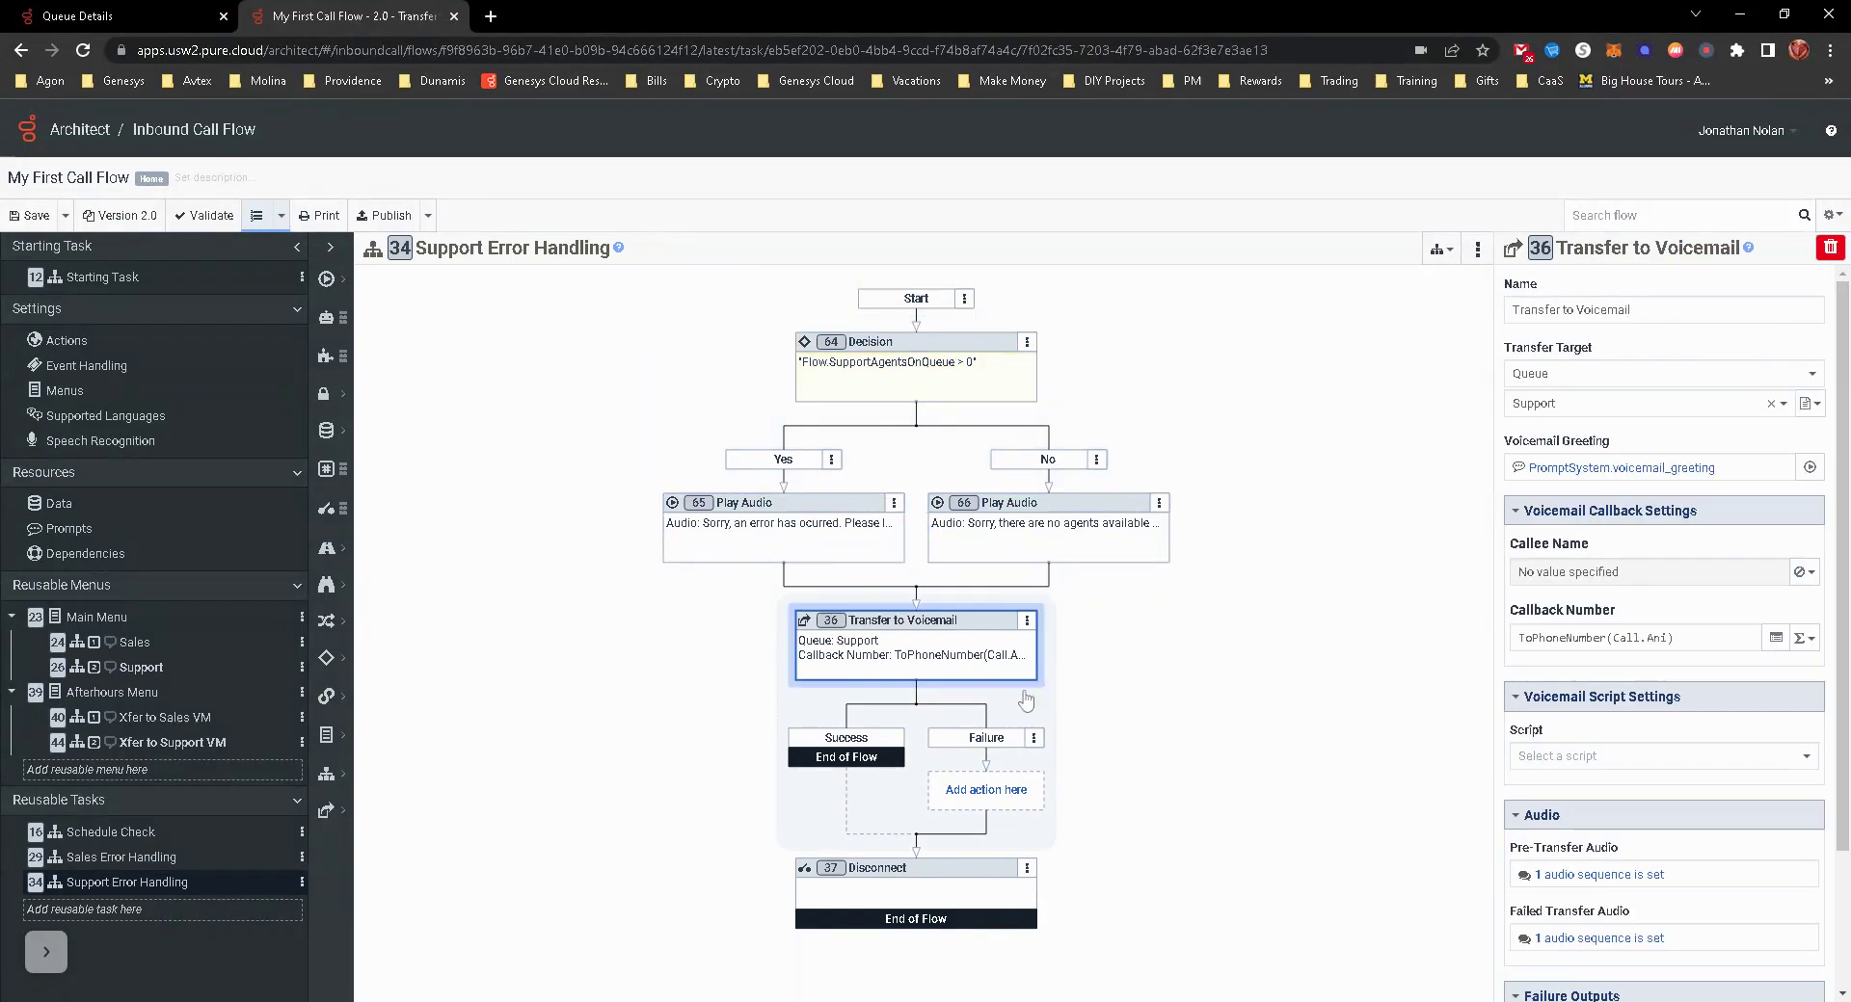